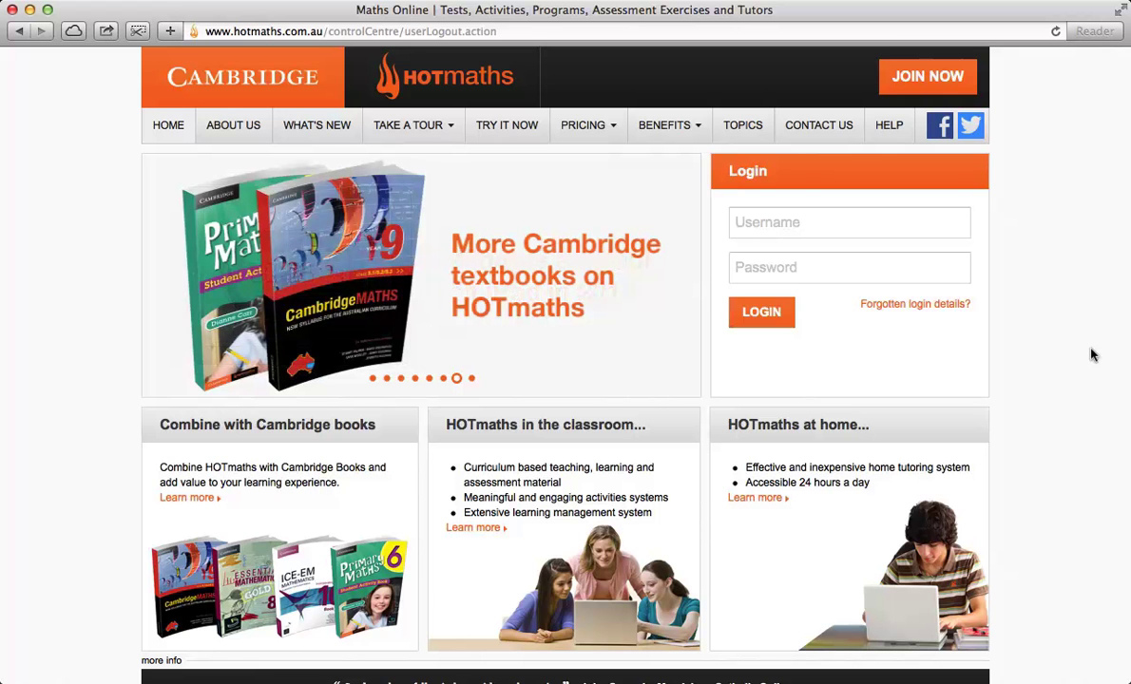
# Step: Sign in with the teacher account's username and password to reach the dashboard
pyautogui.click(757, 219)
pyautogui.write('hotteacher4')
pyautogui.press('Tab')
pyautogui.write('••••••••')
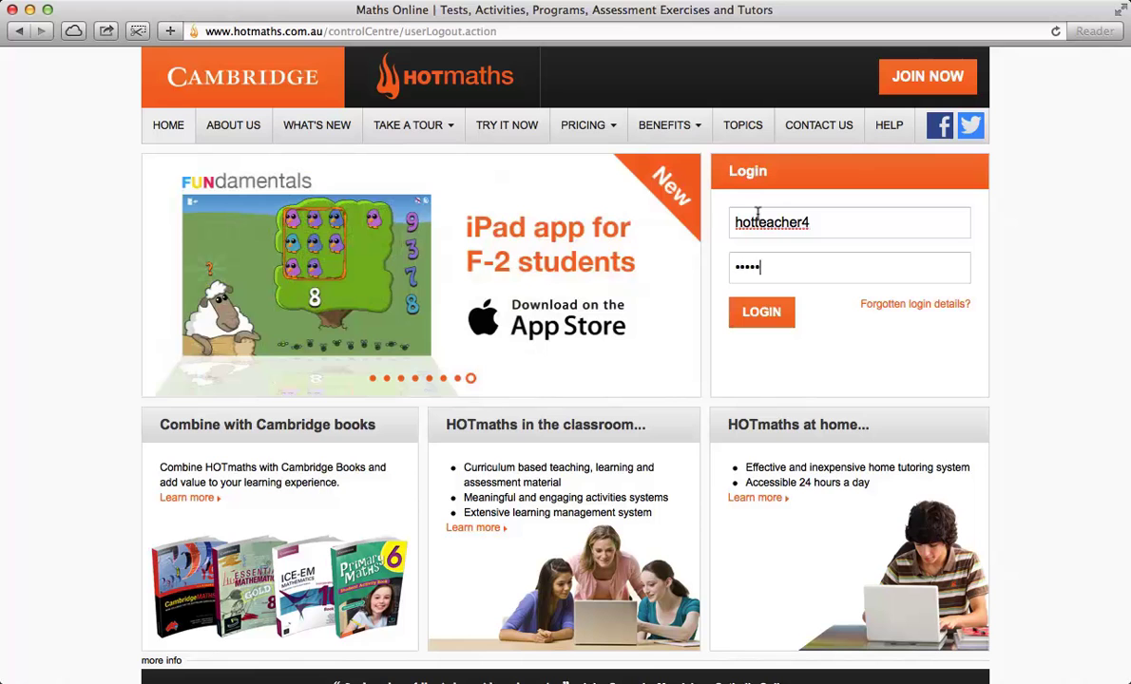
pyautogui.press('Return')
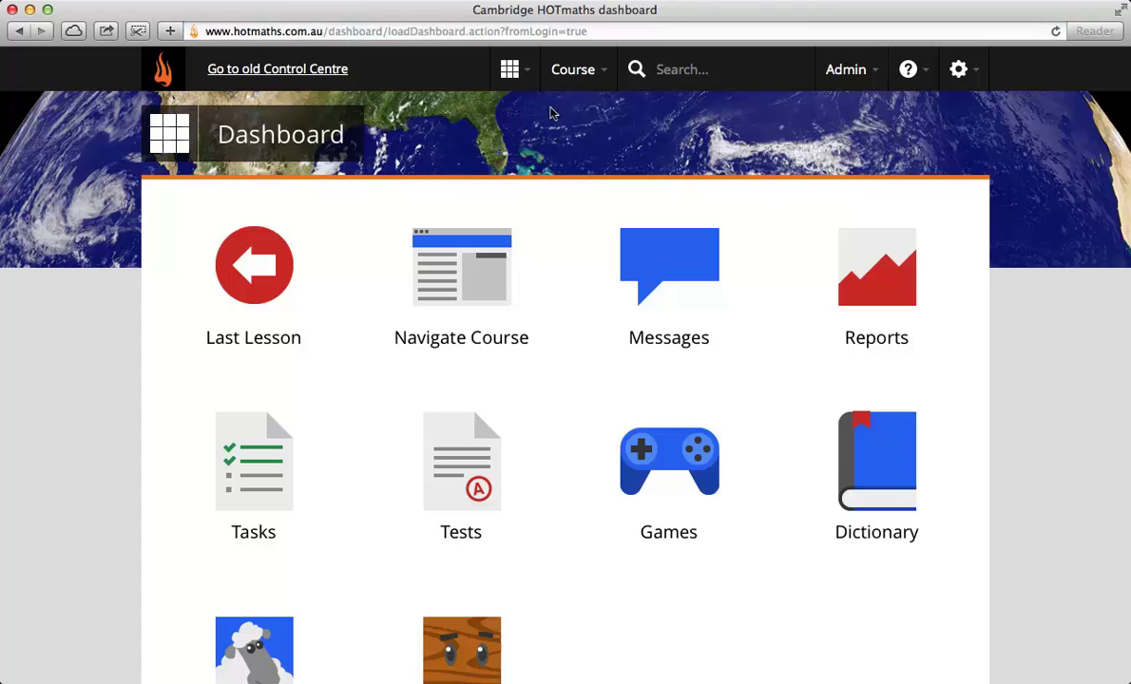
# Step: Switch the course to AC Year 3 in the Australian Curriculum course group
pyautogui.click(576, 76)
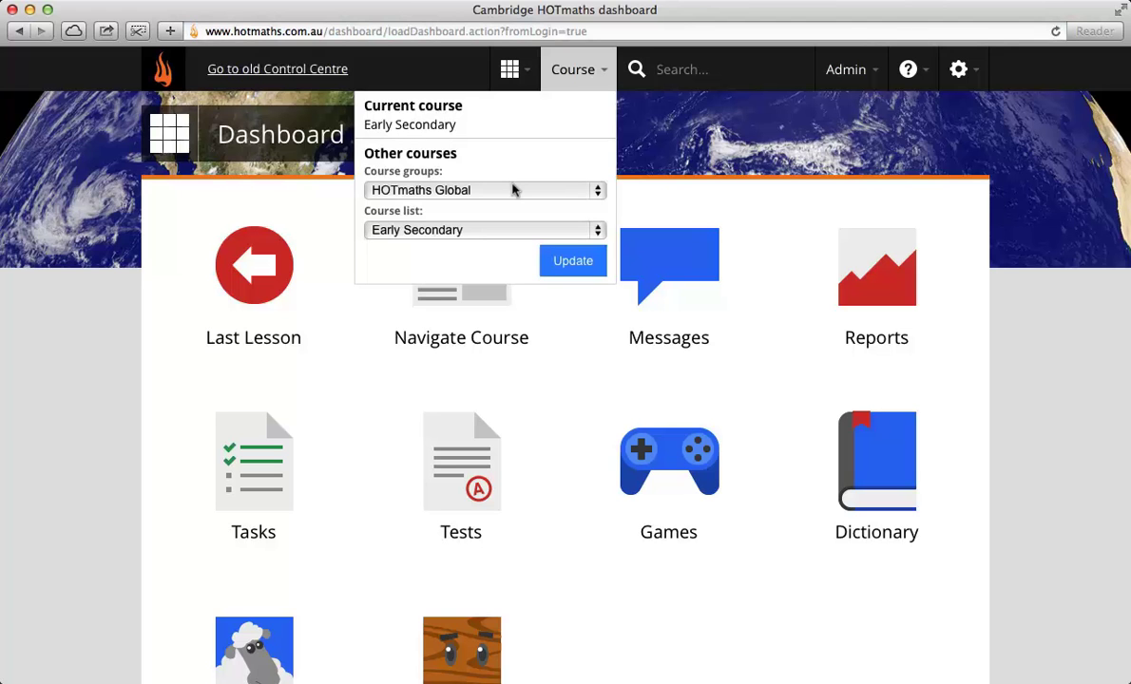
pyautogui.click(512, 190)
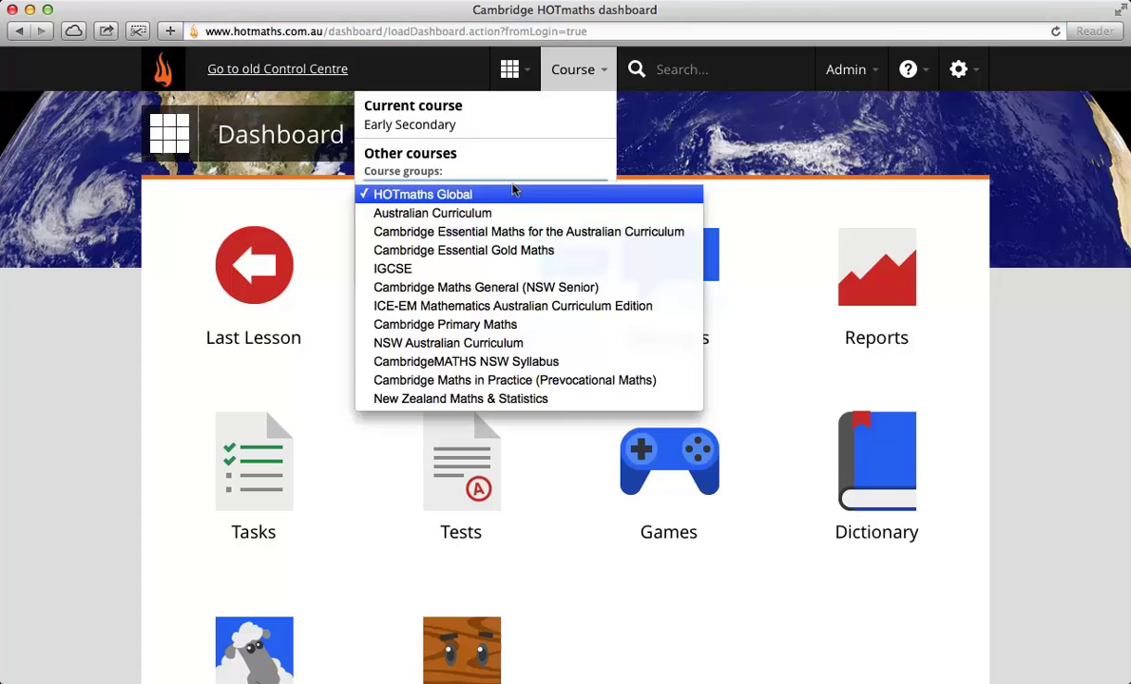
pyautogui.click(499, 215)
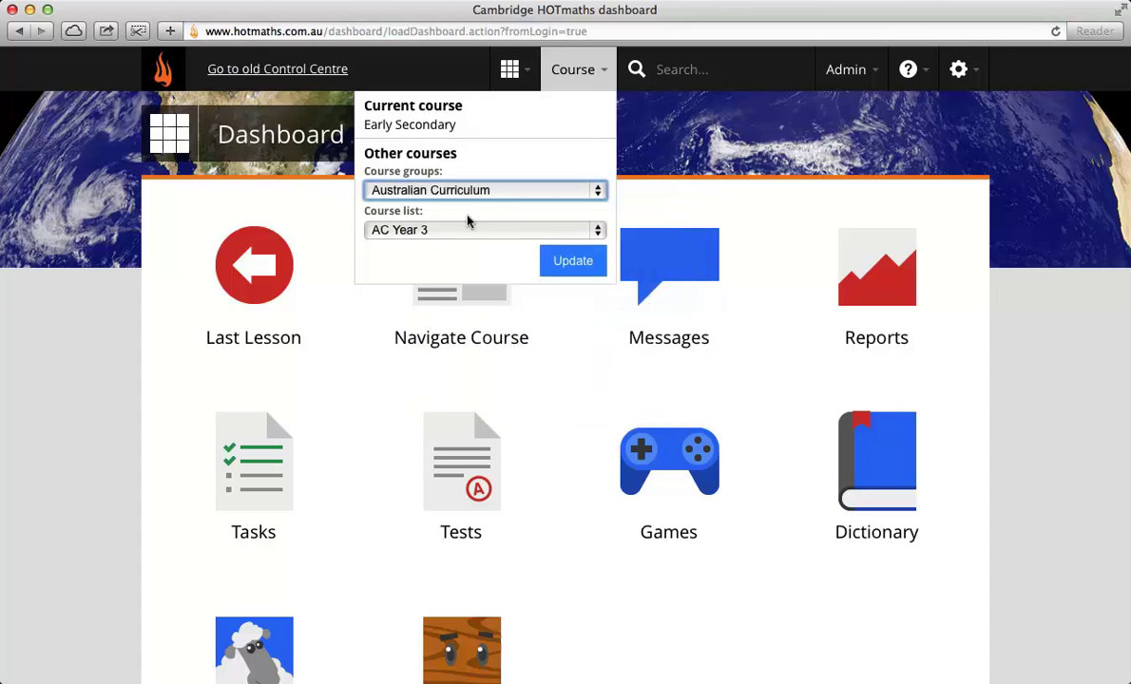
pyautogui.click(568, 260)
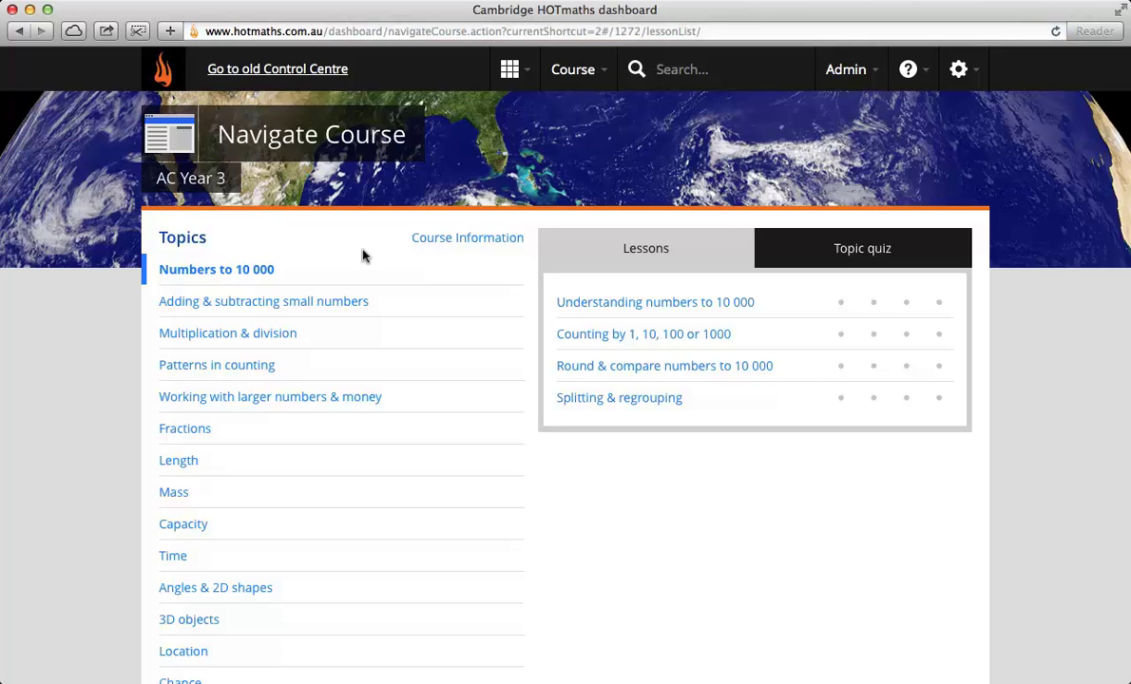
# Step: Open the AC Year 3 course information PDF and scroll to its curriculum links
pyautogui.click(423, 240)
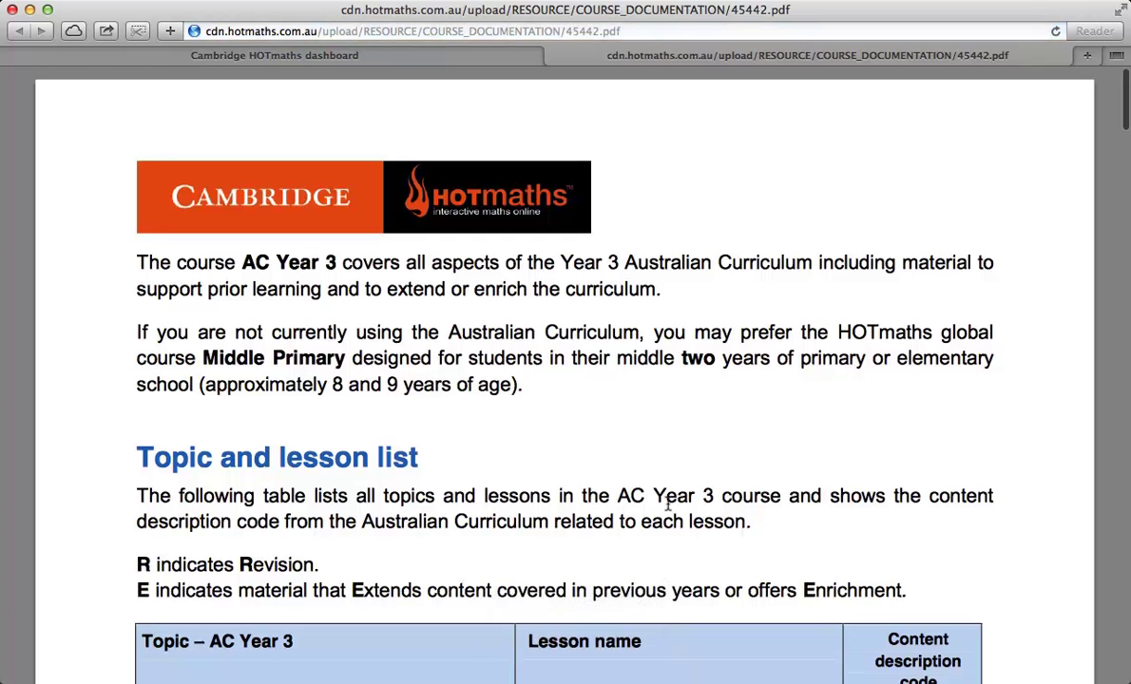
pyautogui.scroll(-5, 665, 504)
pyautogui.scroll(-3, 711, 570)
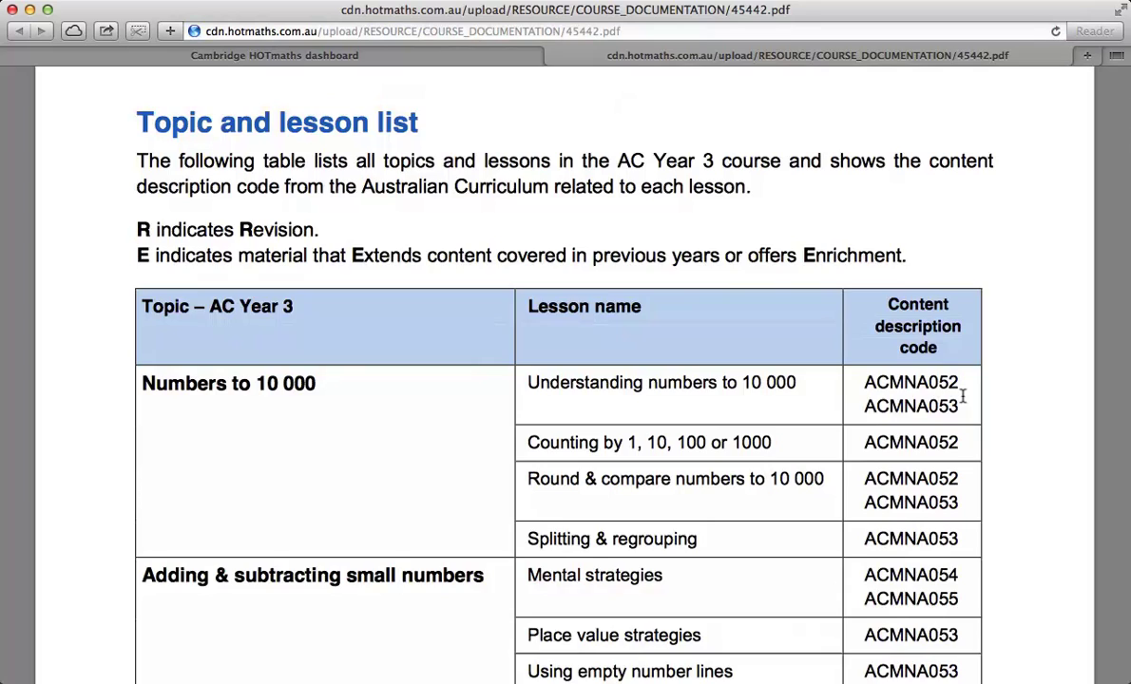
pyautogui.scroll(-20, 962, 397)
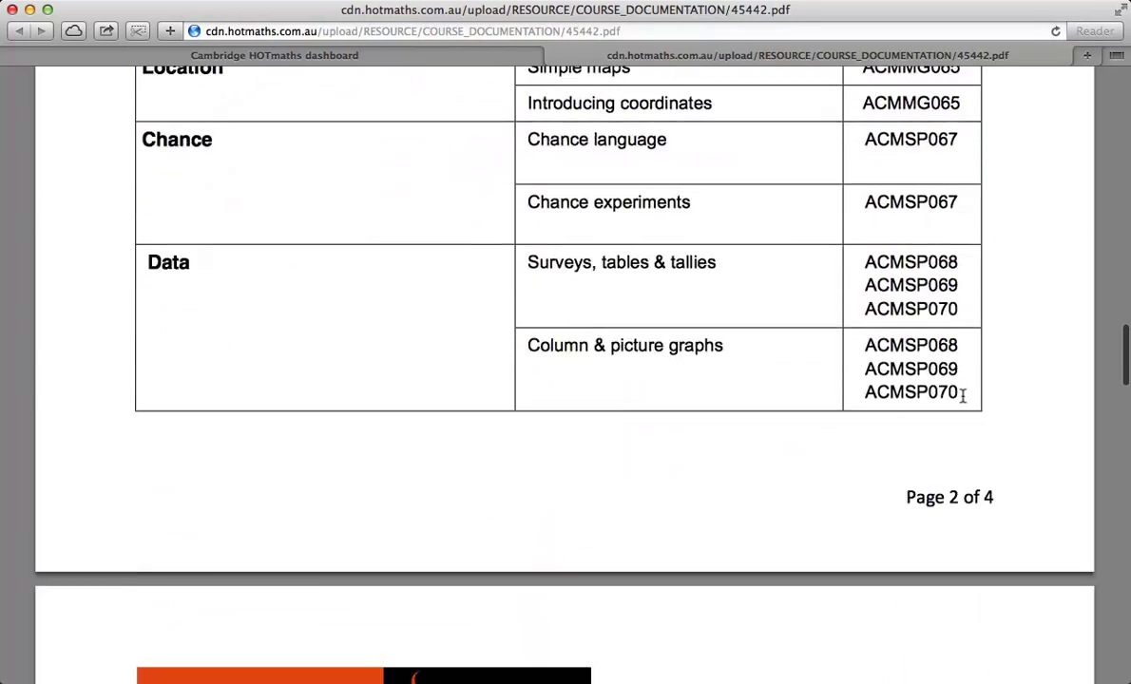
pyautogui.scroll(-6, 962, 397)
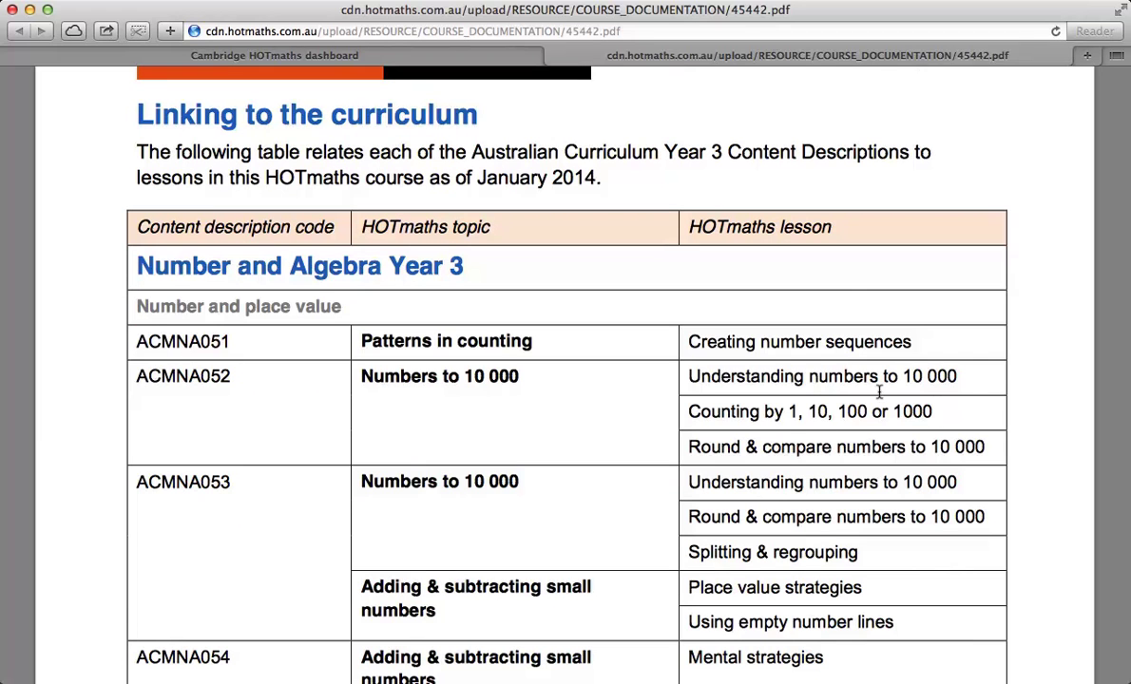
# Step: Close the PDF and load ICE-EM Maths Year 5 from the ICE-EM Mathematics group
pyautogui.click(554, 56)
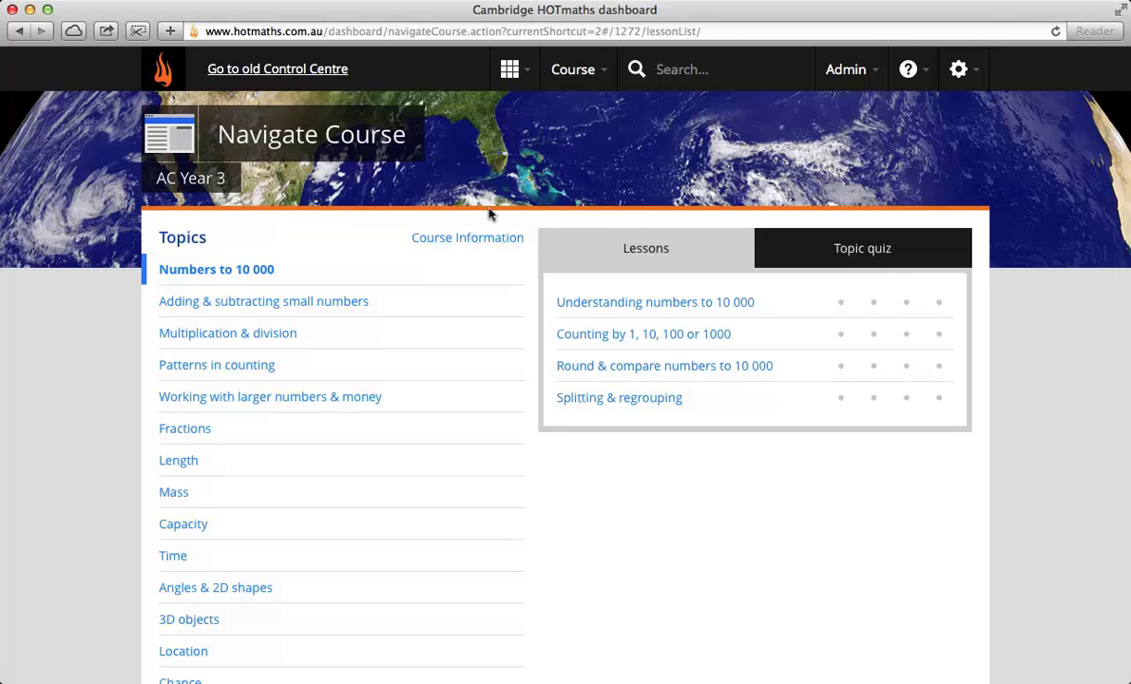
pyautogui.click(576, 70)
pyautogui.click(546, 185)
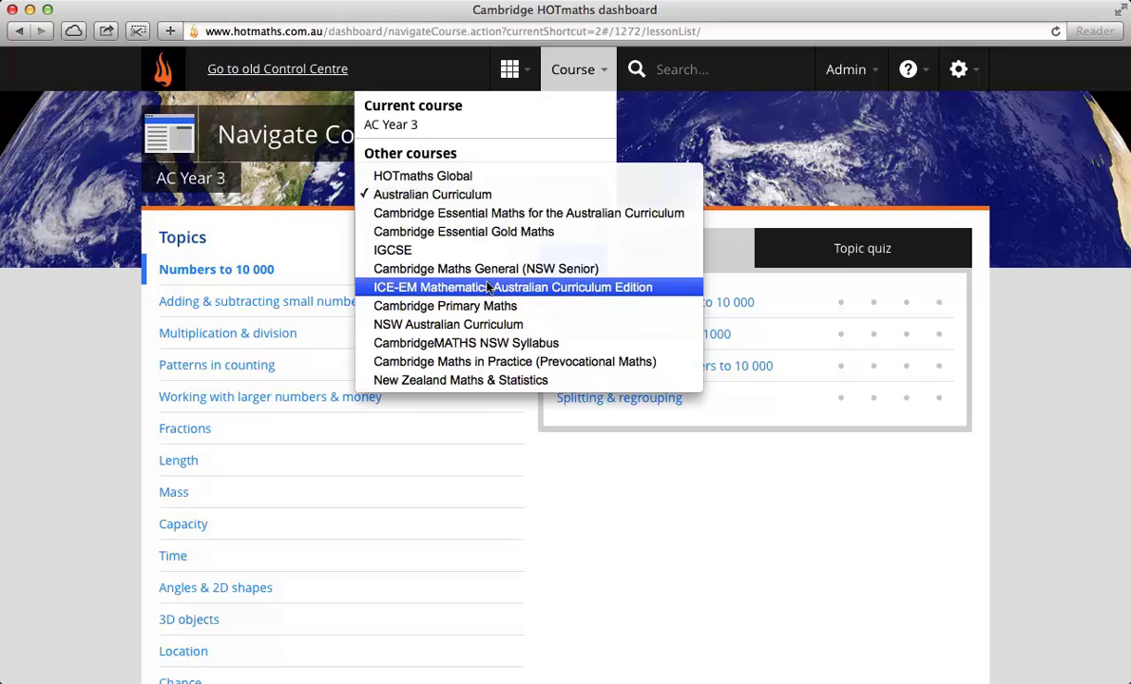
pyautogui.click(487, 287)
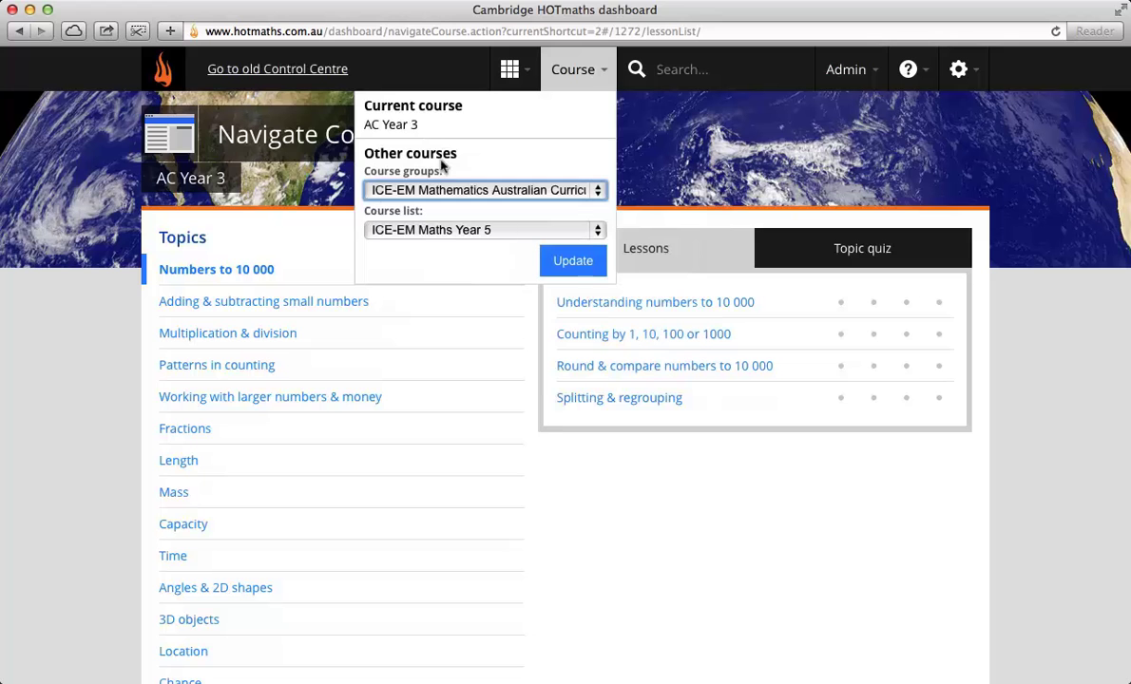
pyautogui.click(568, 261)
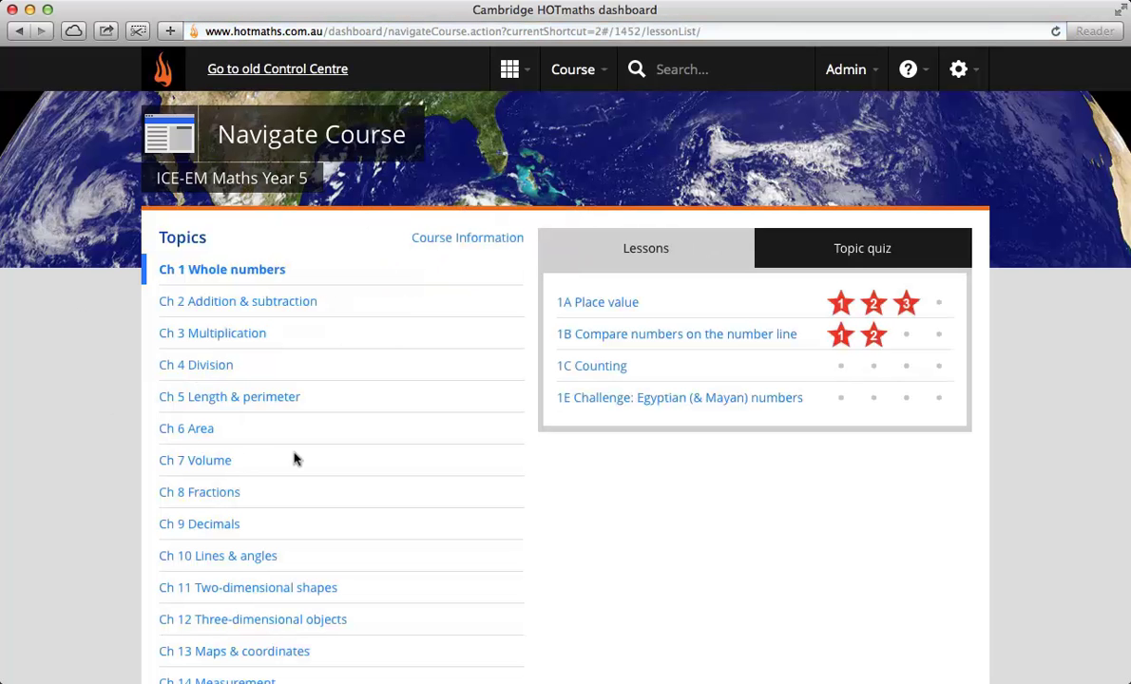
pyautogui.scroll(-3, 295, 457)
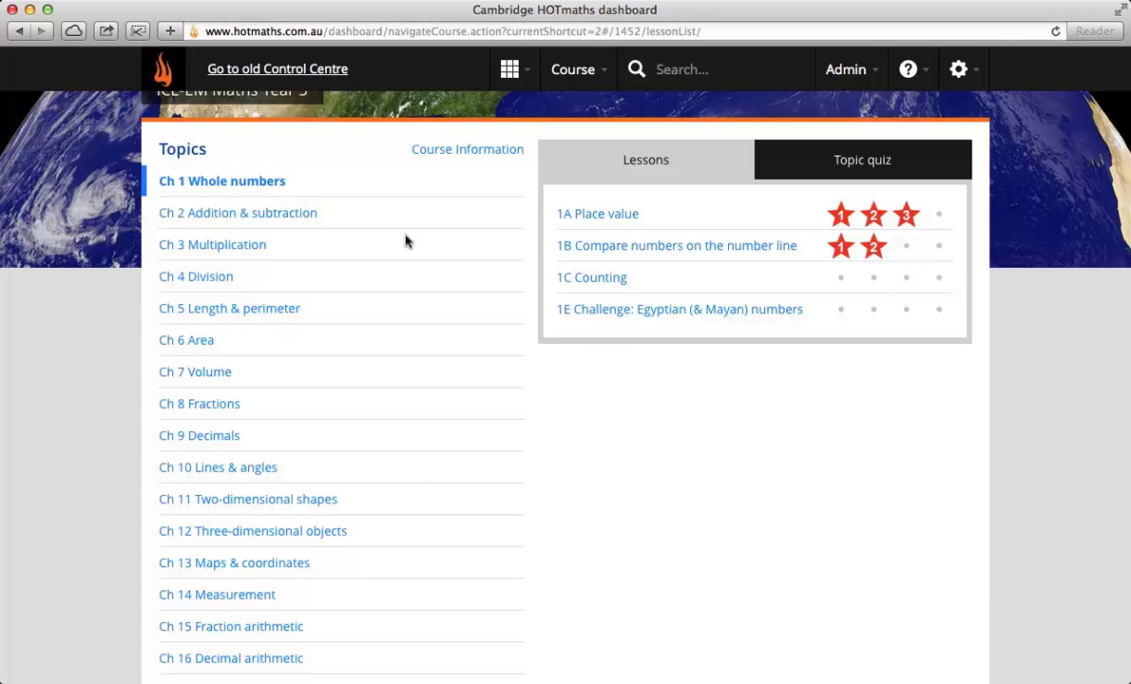
pyautogui.scroll(3, 404, 239)
# Step: Switch the course to Upper Primary in the HOTmaths Global course group
pyautogui.click(575, 67)
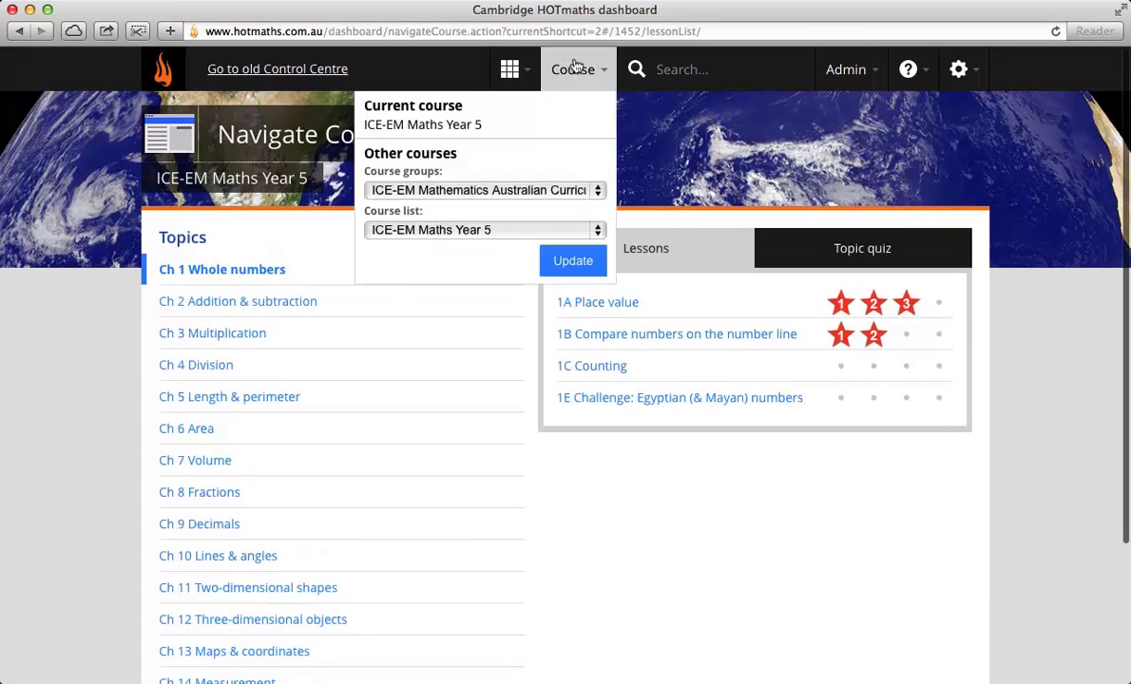
pyautogui.click(518, 190)
pyautogui.click(506, 80)
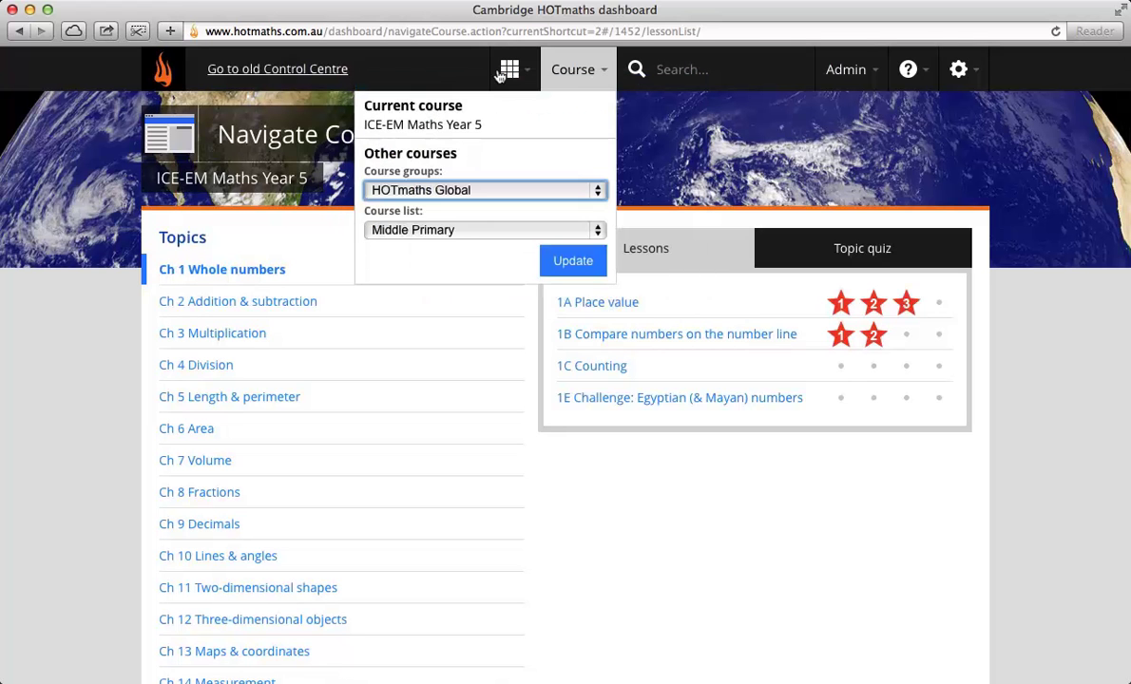
pyautogui.click(431, 230)
pyautogui.click(425, 254)
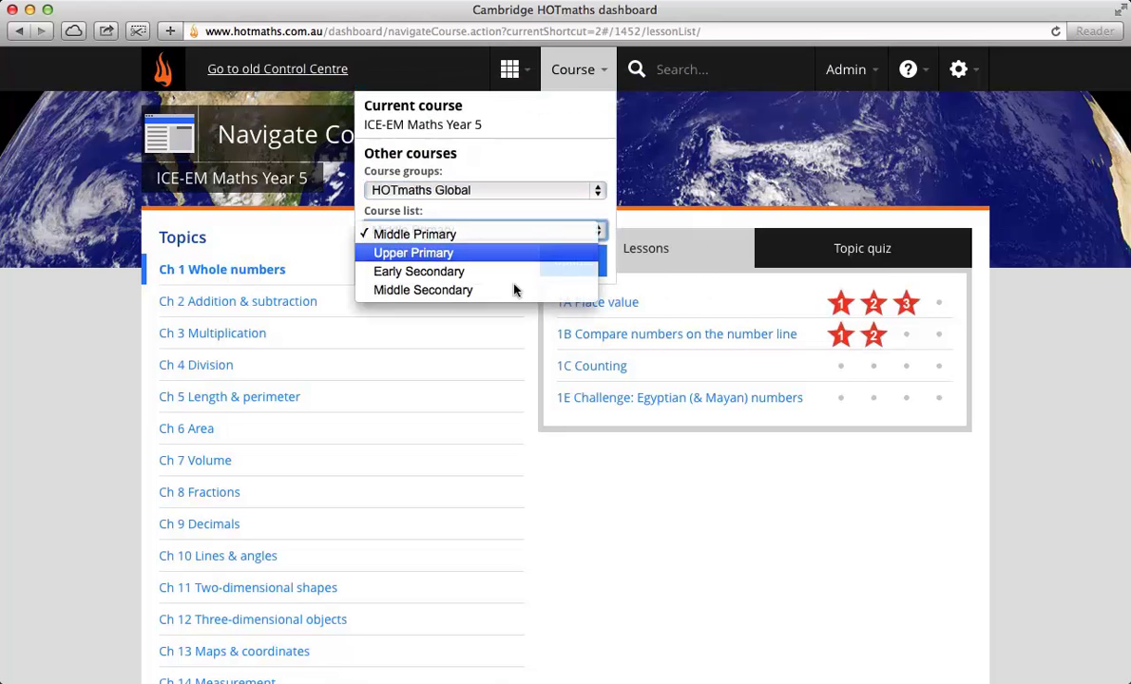
pyautogui.click(558, 263)
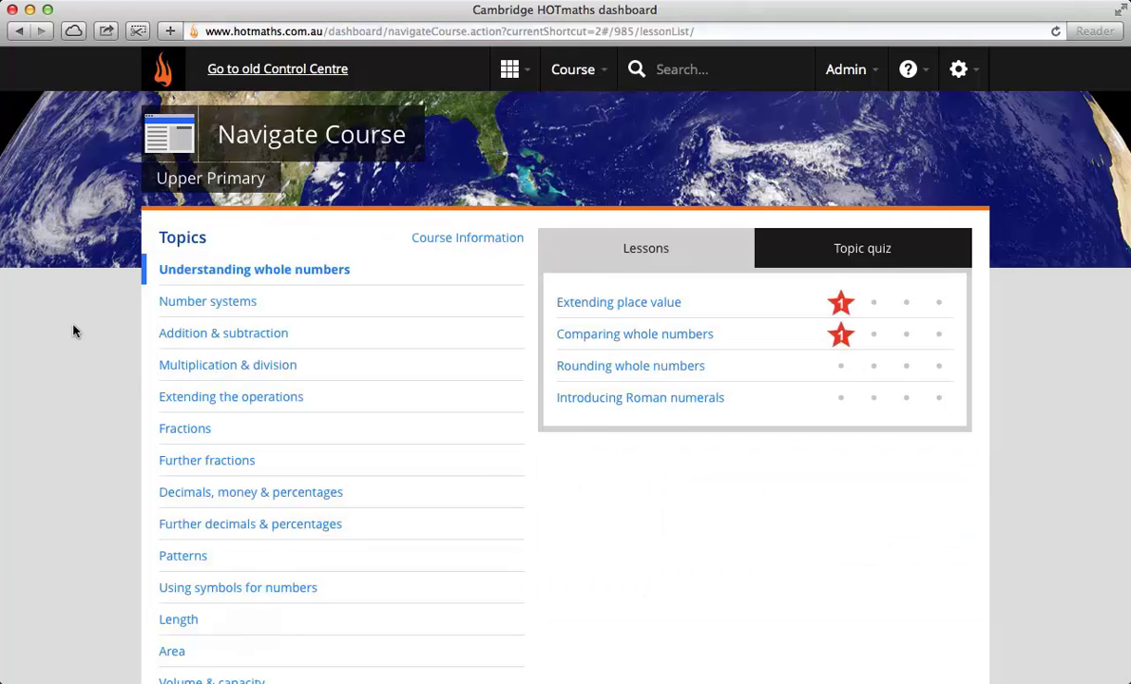
# Step: List the Addition & subtraction topic's lessons, including Addition strategies
pyautogui.click(200, 334)
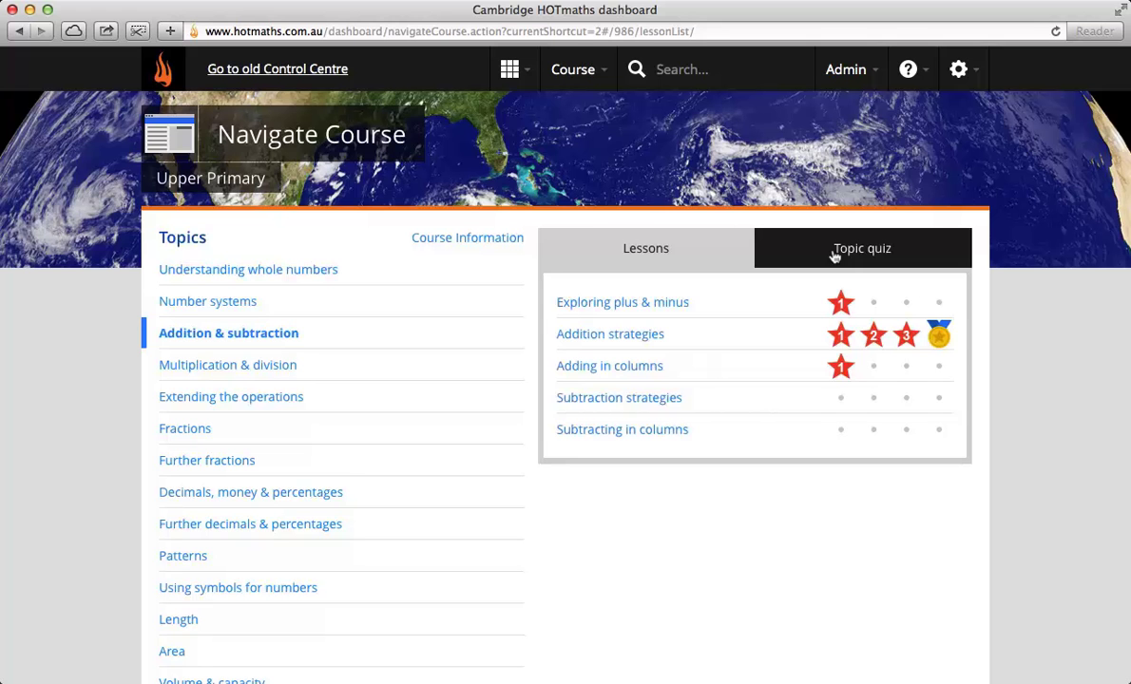
# Step: Start the Addition & subtraction topic quiz, entering 1 in all six Question 1 boxes
pyautogui.click(835, 257)
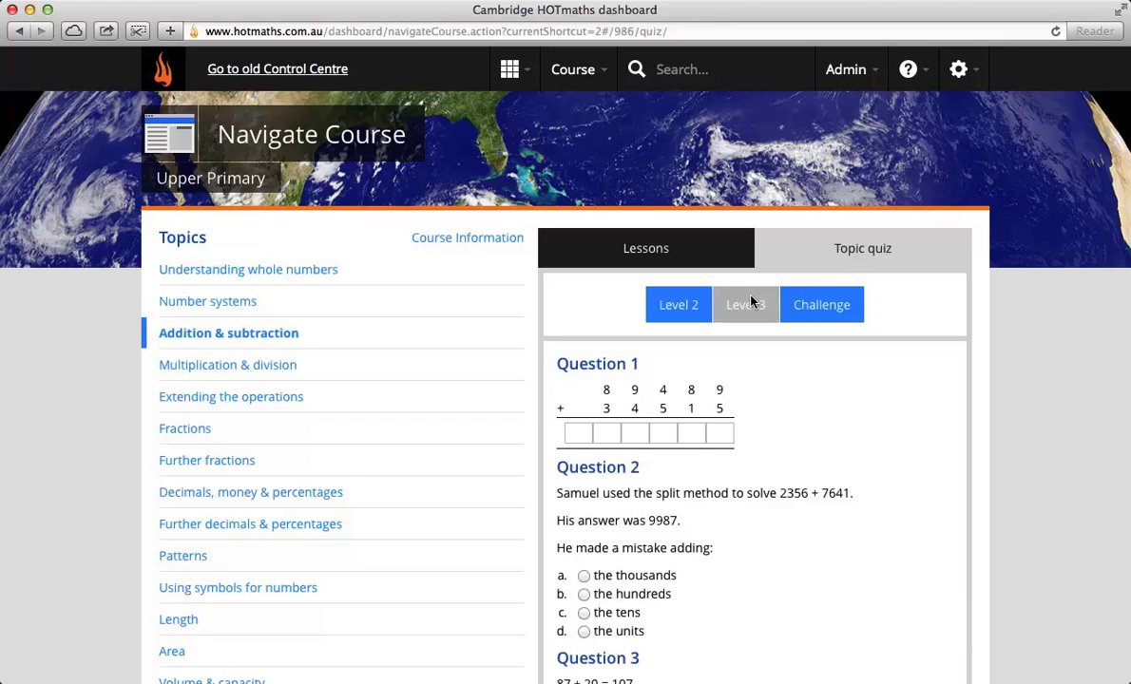
pyautogui.scroll(-2, 735, 392)
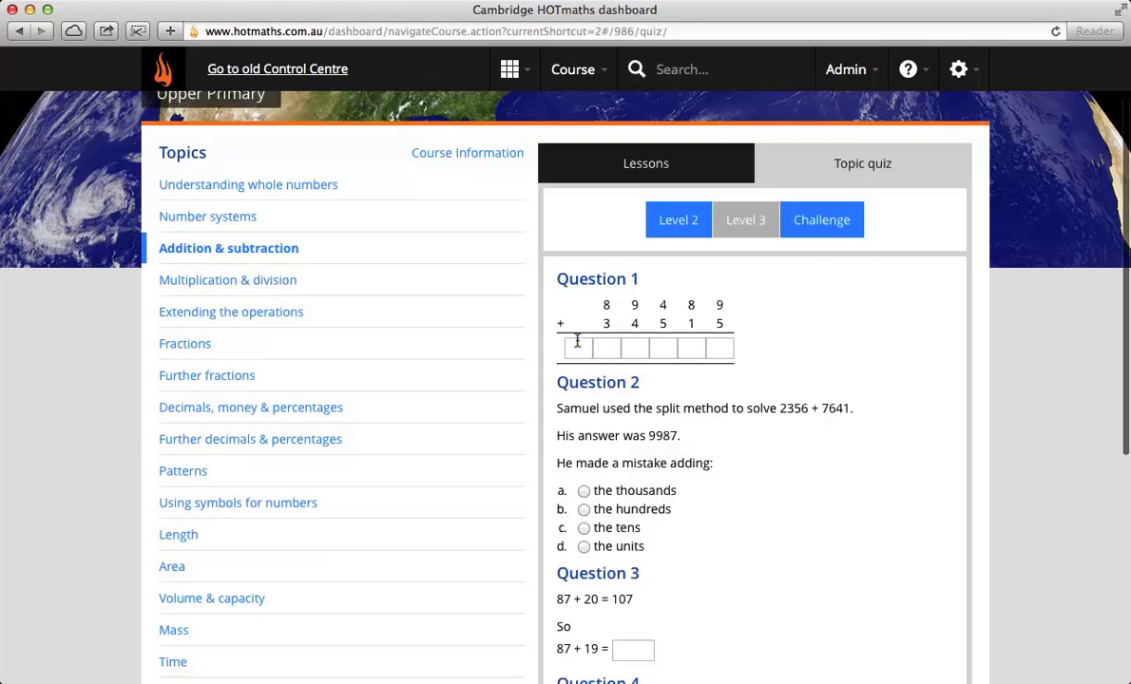
pyautogui.click(577, 345)
pyautogui.write('1')
pyautogui.click(607, 346)
pyautogui.write('1')
pyautogui.click(635, 346)
pyautogui.write('1')
pyautogui.click(665, 346)
pyautogui.write('1')
pyautogui.click(691, 348)
pyautogui.write('1')
pyautogui.click(720, 348)
pyautogui.write('1')
# Step: Answer Questions 2–5 (hundreds, 1, 1111, hundreds) and submit the quiz for marking
pyautogui.scroll(-2, 744, 472)
pyautogui.click(583, 405)
pyautogui.click(634, 544)
pyautogui.write('1')
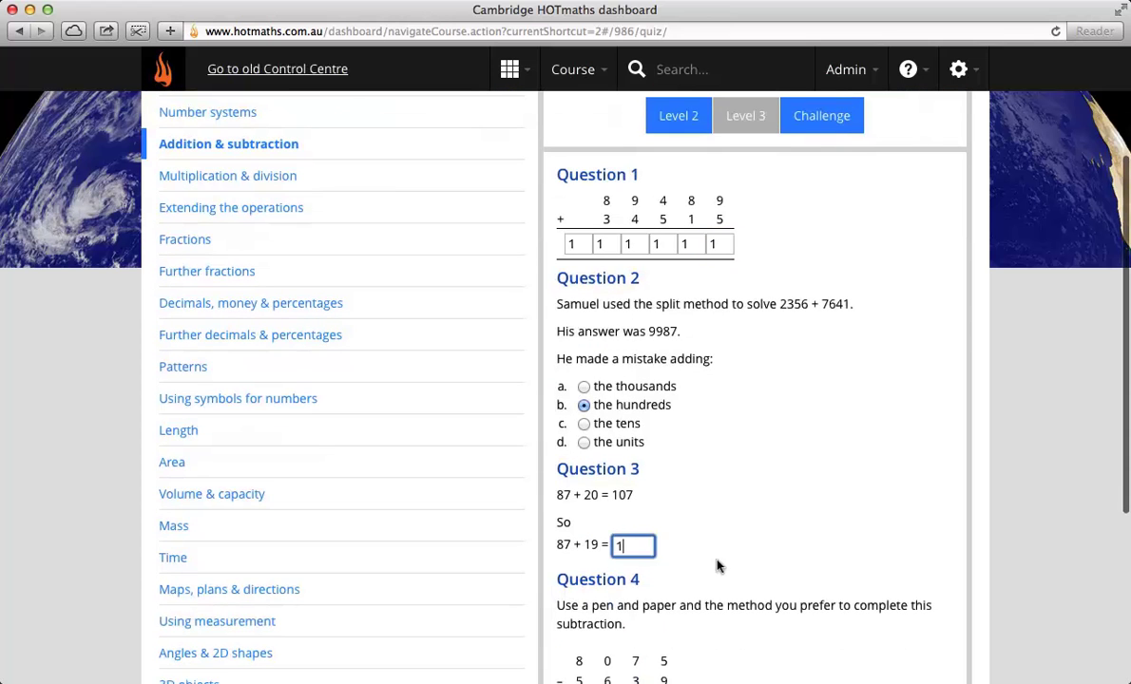
pyautogui.scroll(-4, 720, 570)
pyautogui.click(633, 529)
pyautogui.click(579, 528)
pyautogui.write('1111')
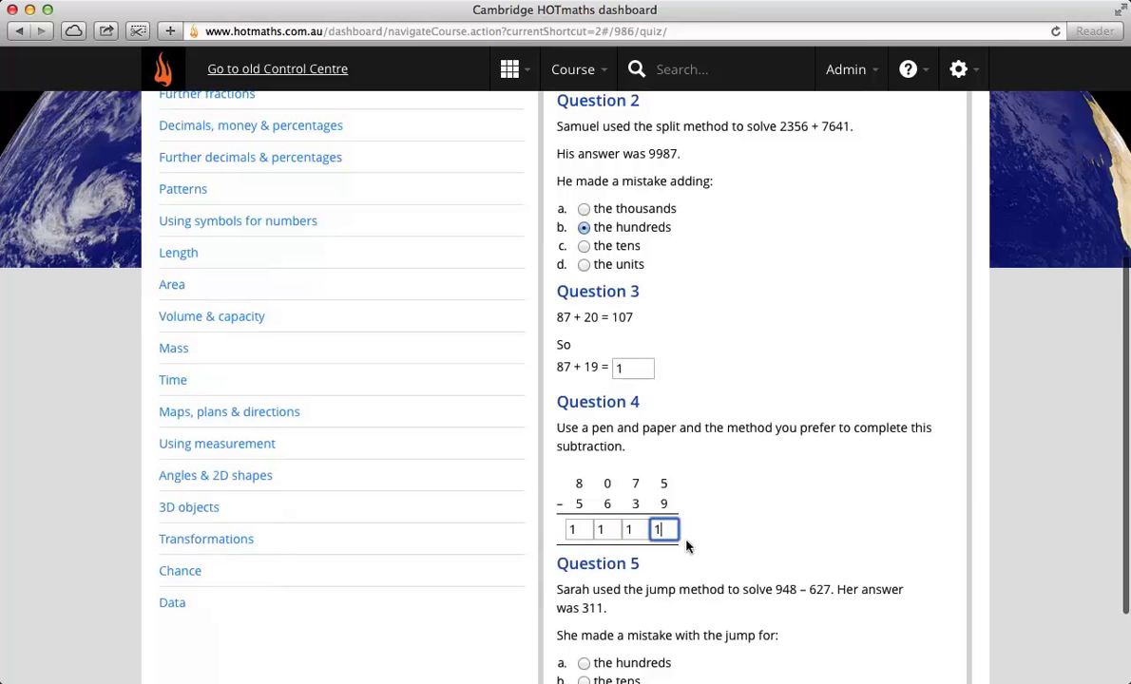
pyautogui.scroll(-3, 687, 547)
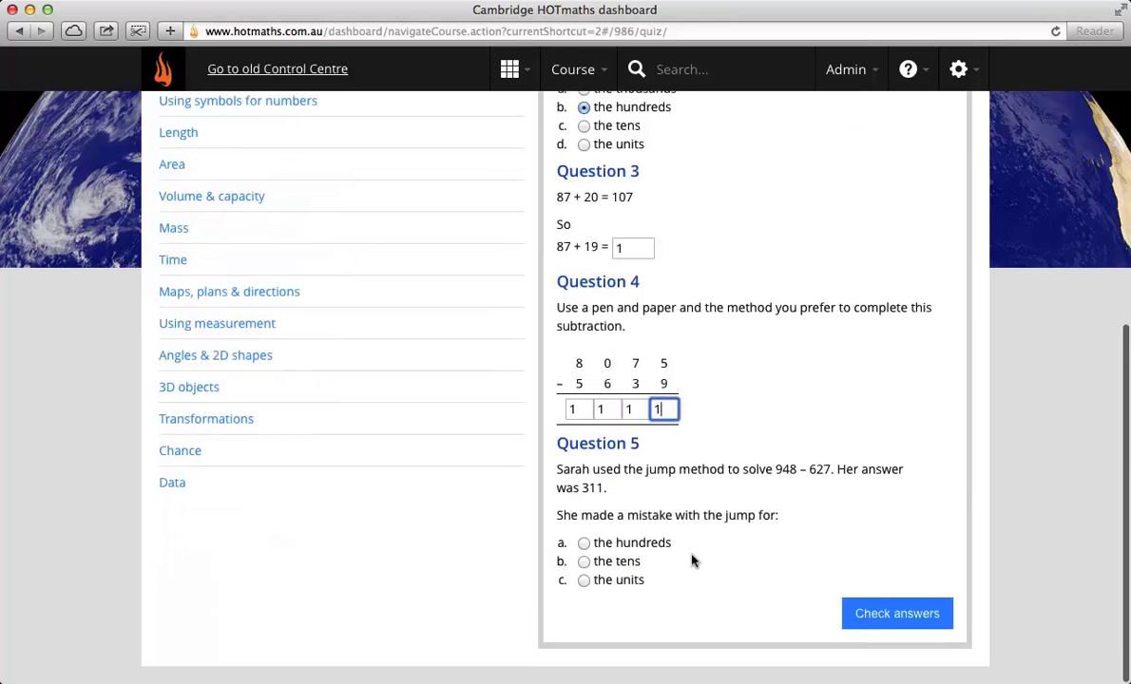
pyautogui.click(586, 543)
pyautogui.press('Return')
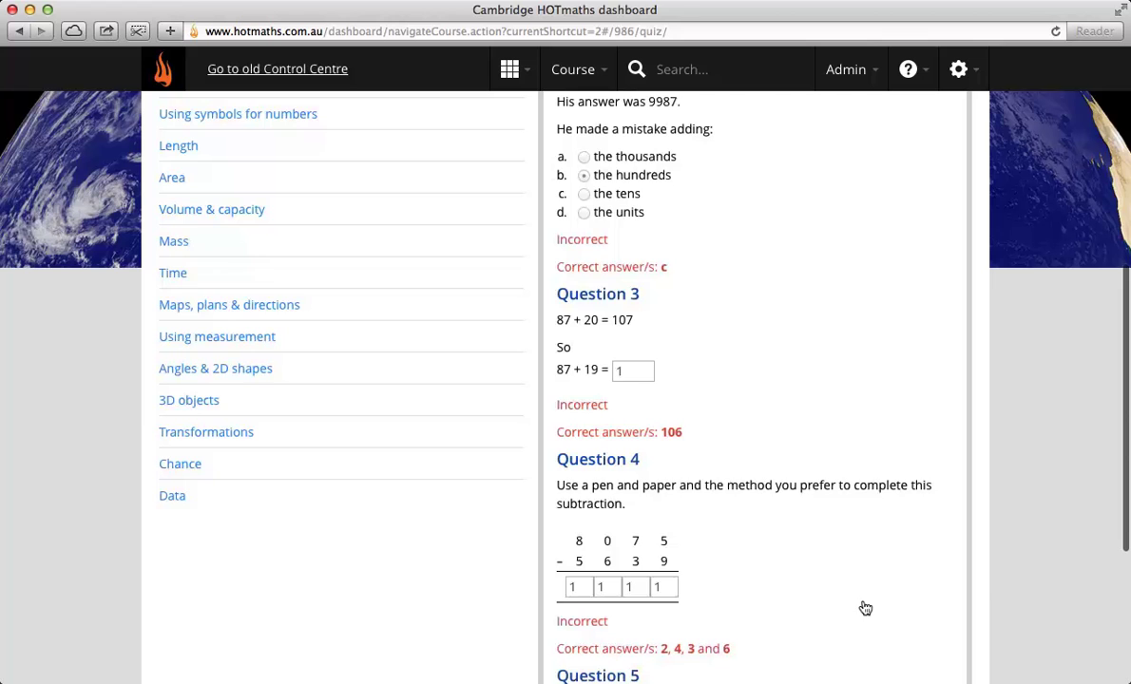
# Step: Review the 0/5 quiz result and go back to the dashboard
pyautogui.scroll(5, 865, 608)
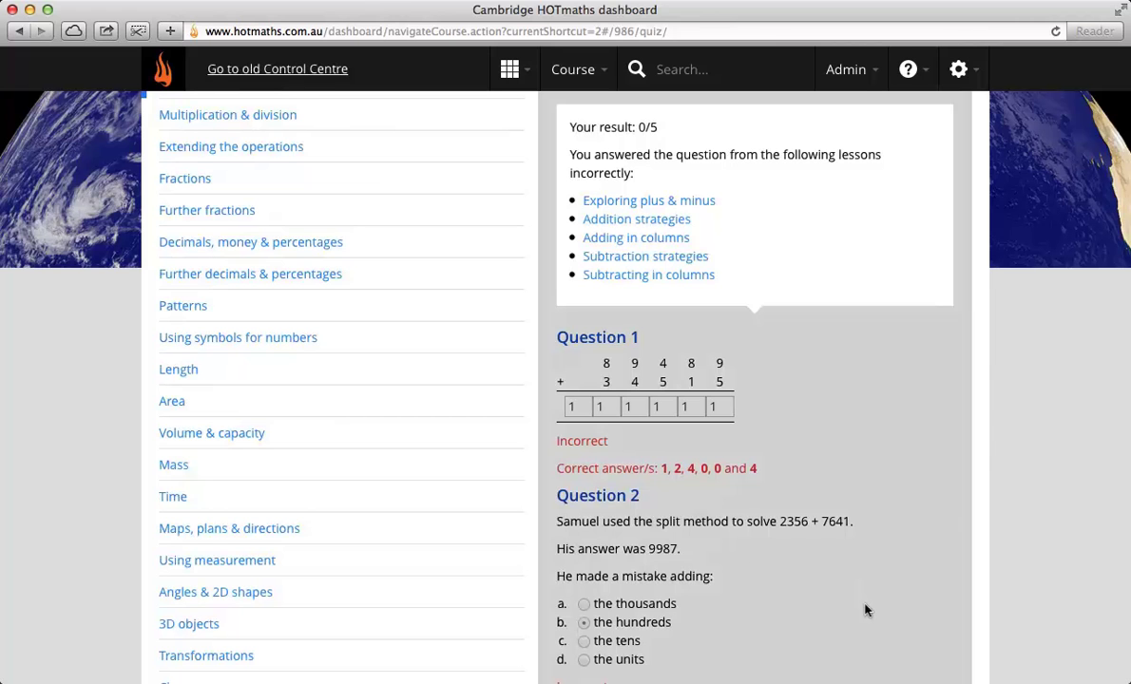
pyautogui.scroll(2, 796, 234)
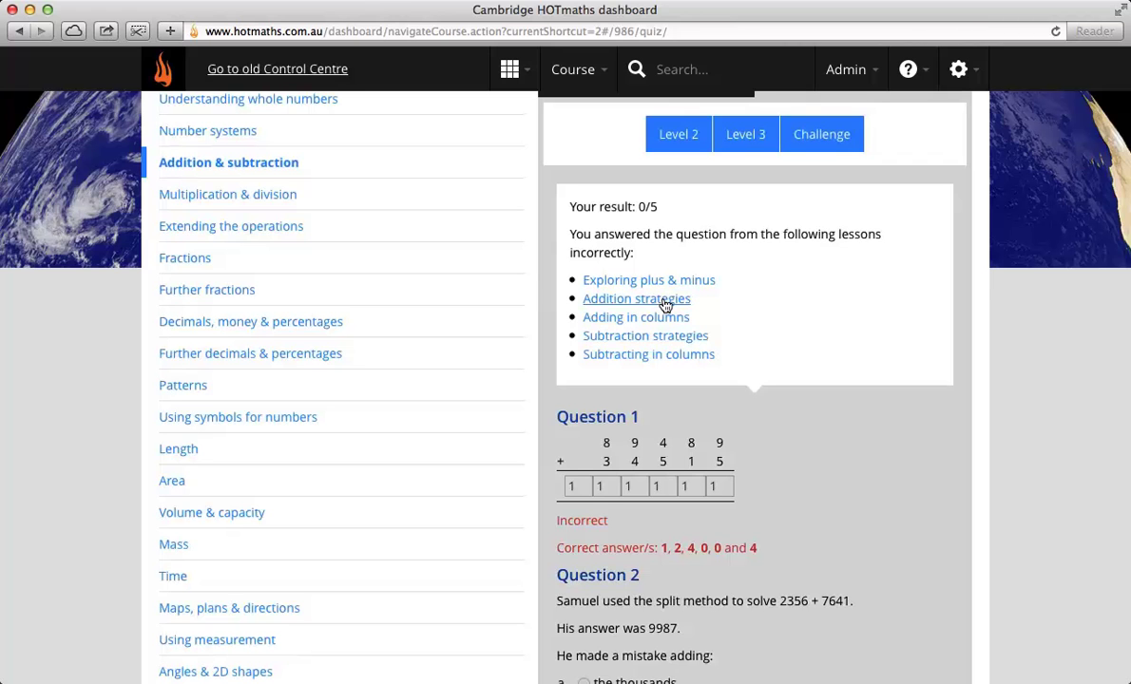
pyautogui.click(509, 68)
pyautogui.click(377, 483)
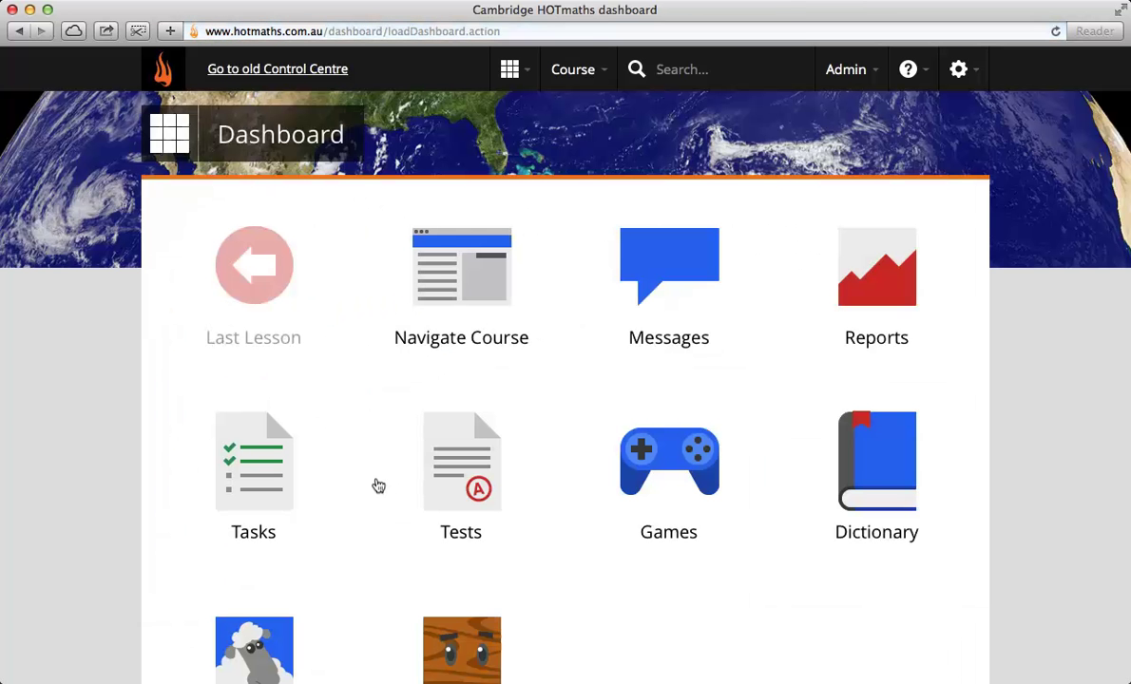
# Step: Open the Class topic quiz report on Understanding whole numbers for class 9 Red
pyautogui.click(875, 275)
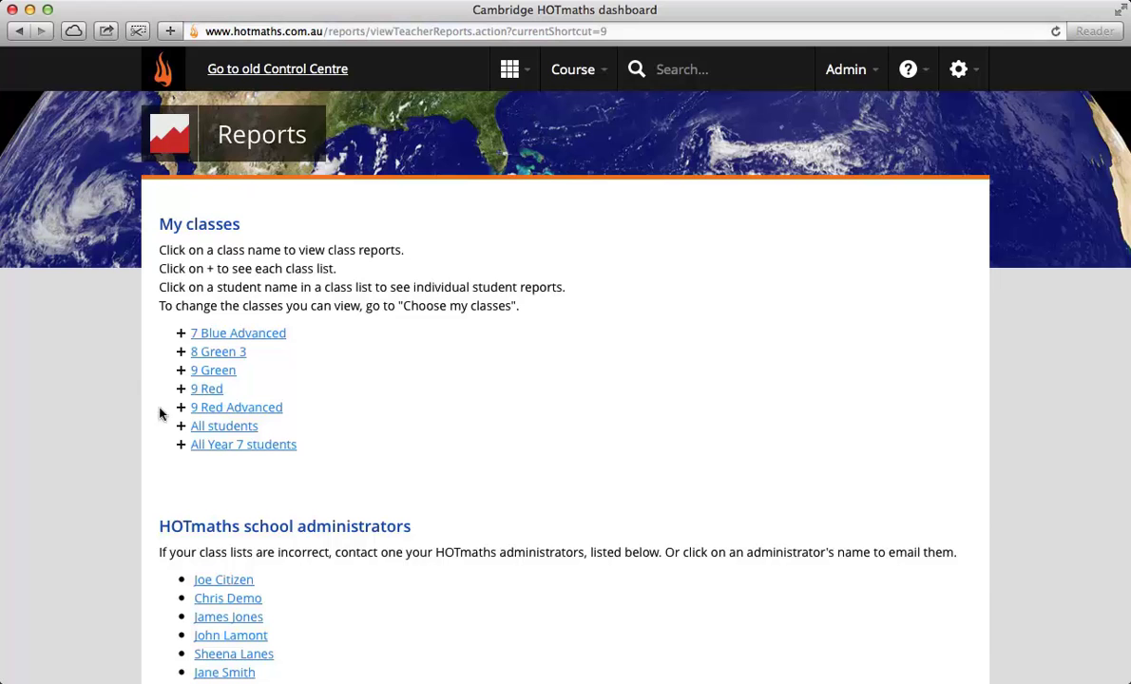
pyautogui.click(194, 391)
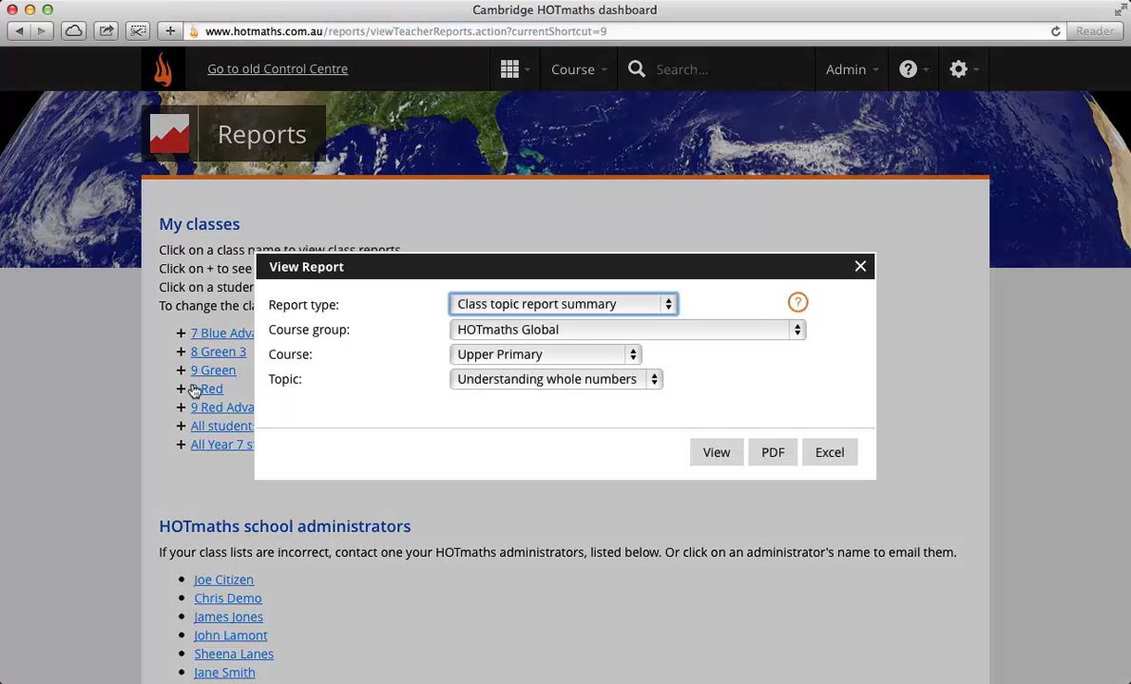
pyautogui.click(503, 303)
pyautogui.click(537, 323)
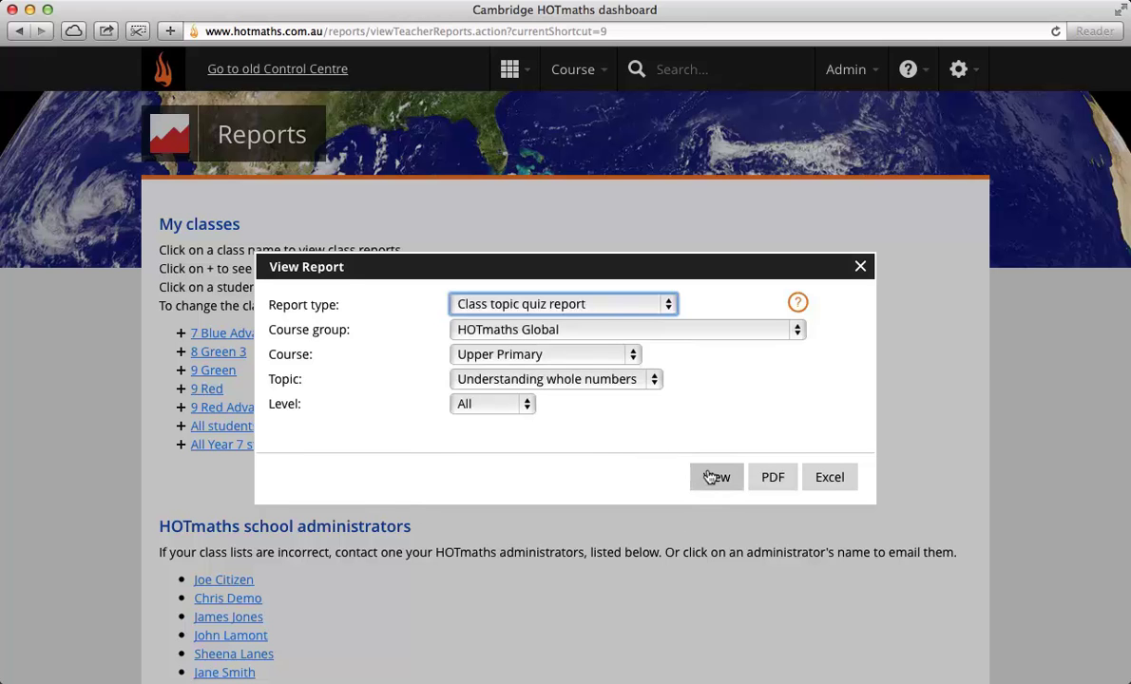
pyautogui.click(710, 477)
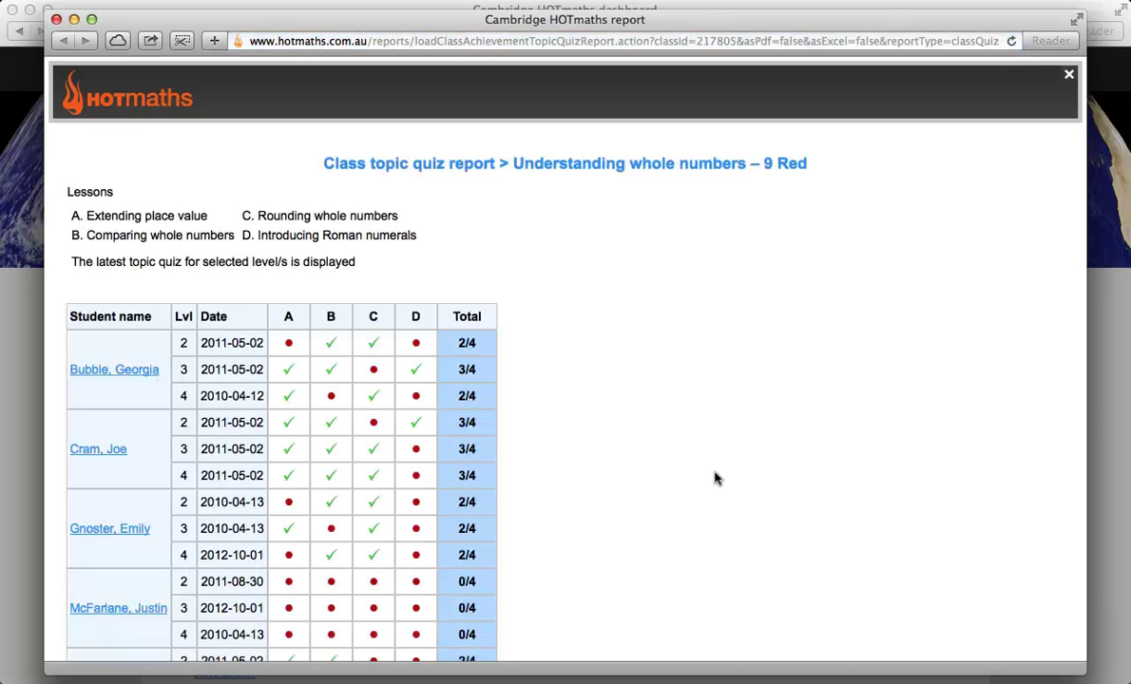
# Step: Check one student's individual topic report, then close the report window
pyautogui.scroll(-2, 685, 477)
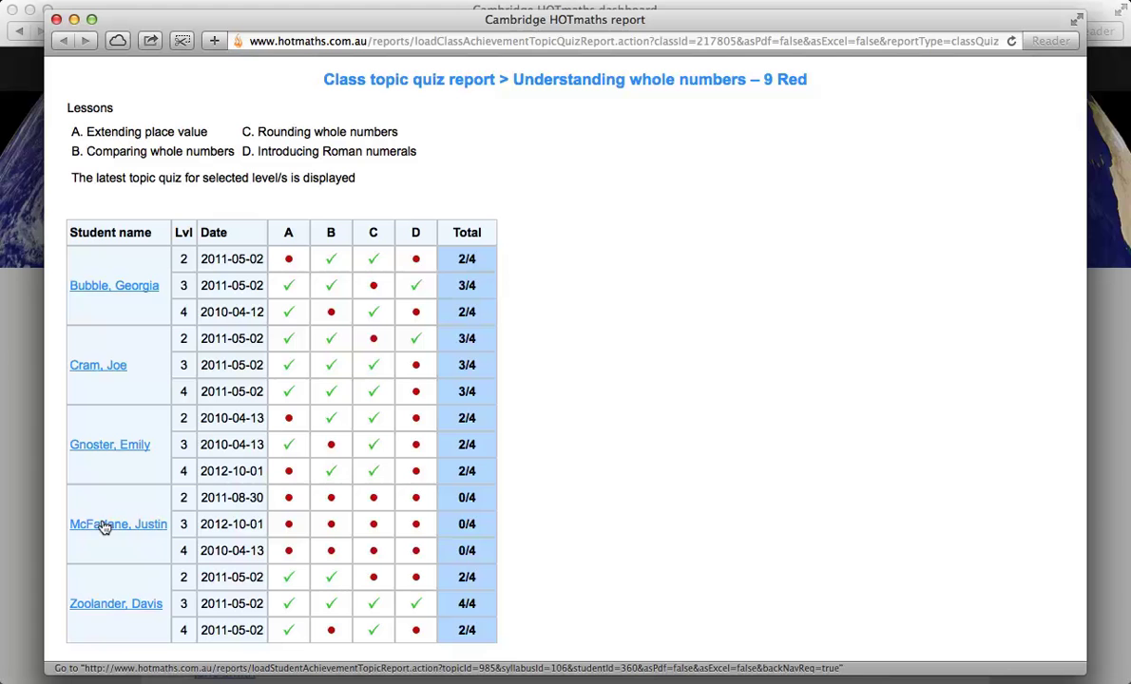
pyautogui.click(105, 528)
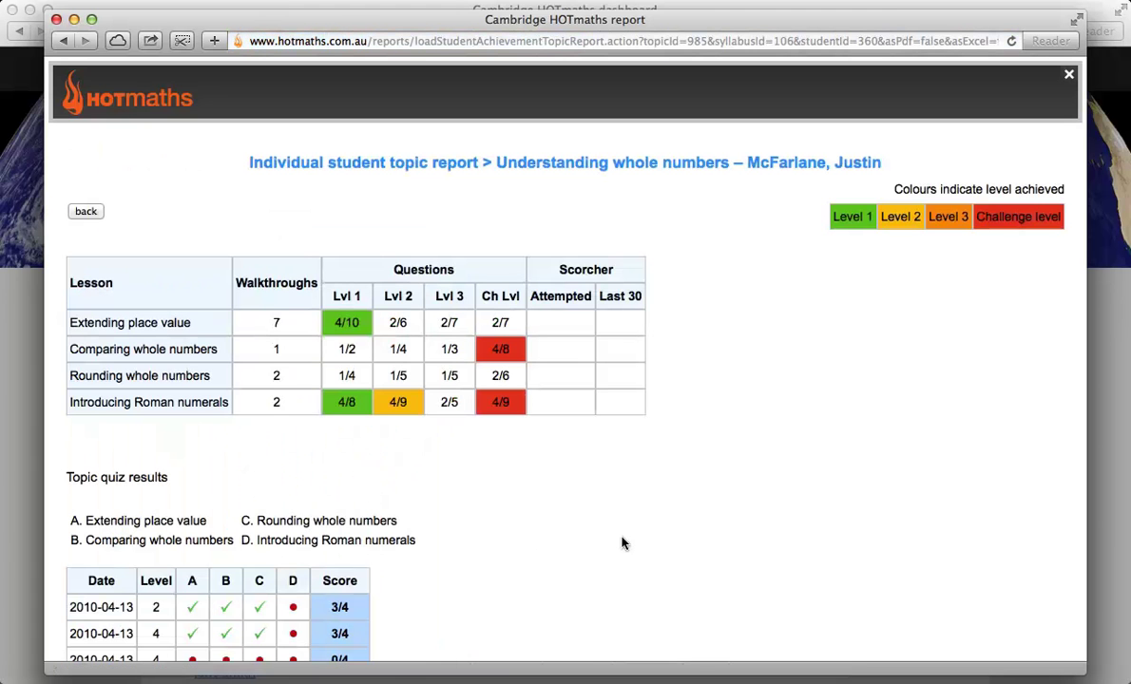
pyautogui.scroll(-3, 618, 540)
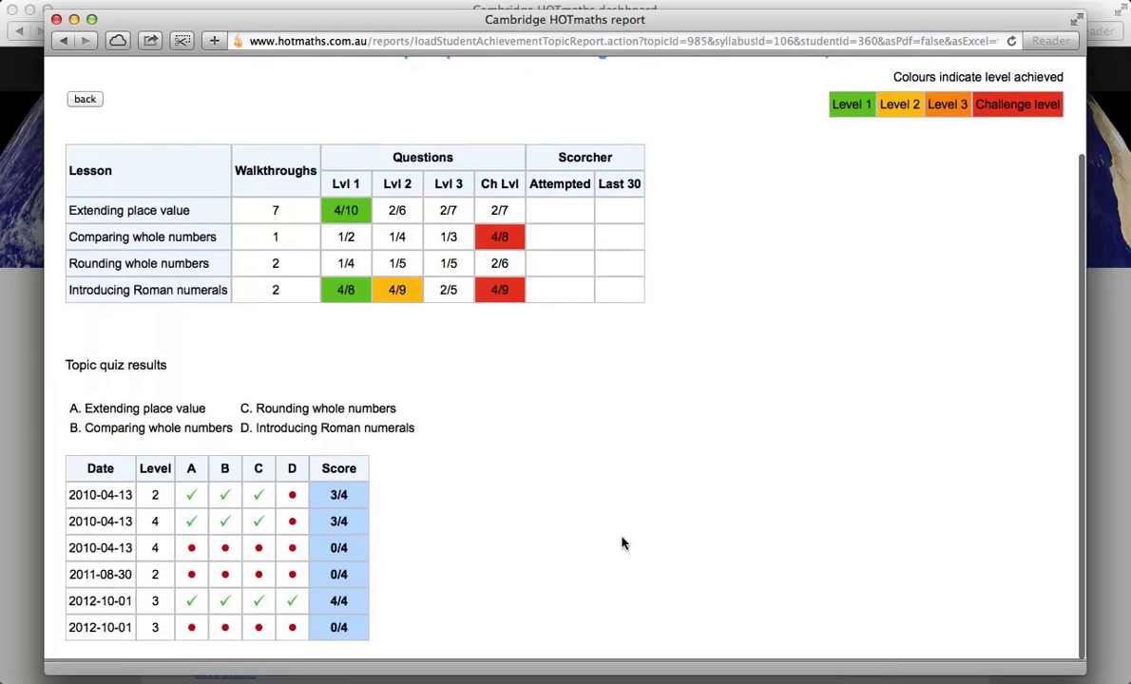
pyautogui.scroll(3, 622, 543)
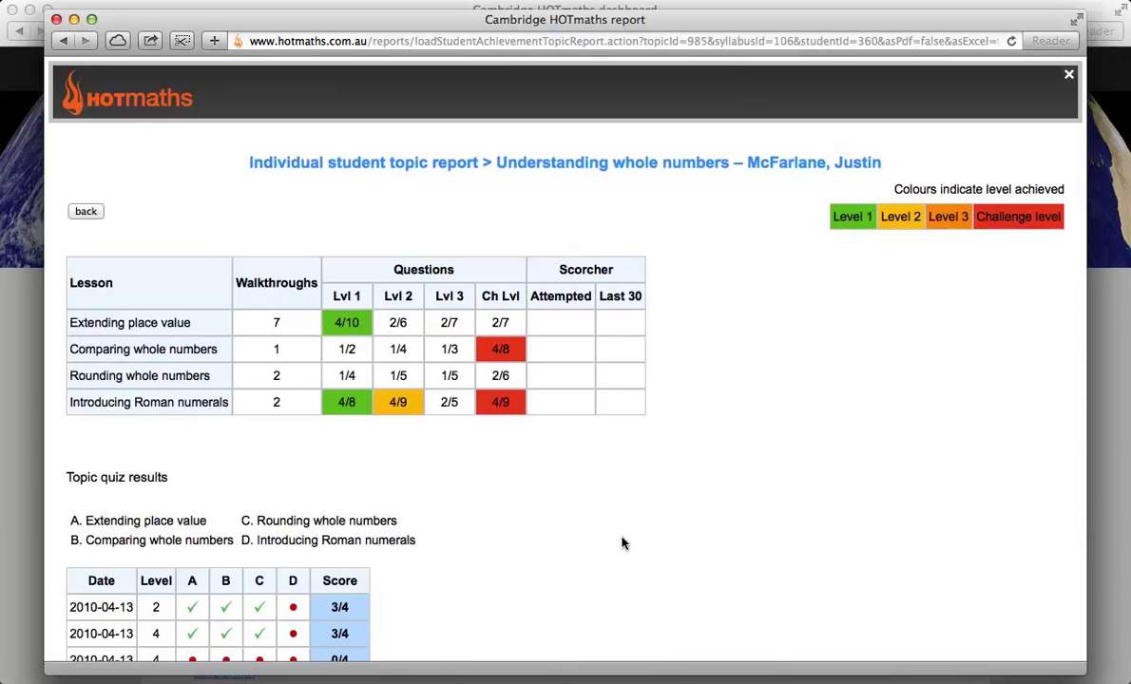
pyautogui.click(57, 19)
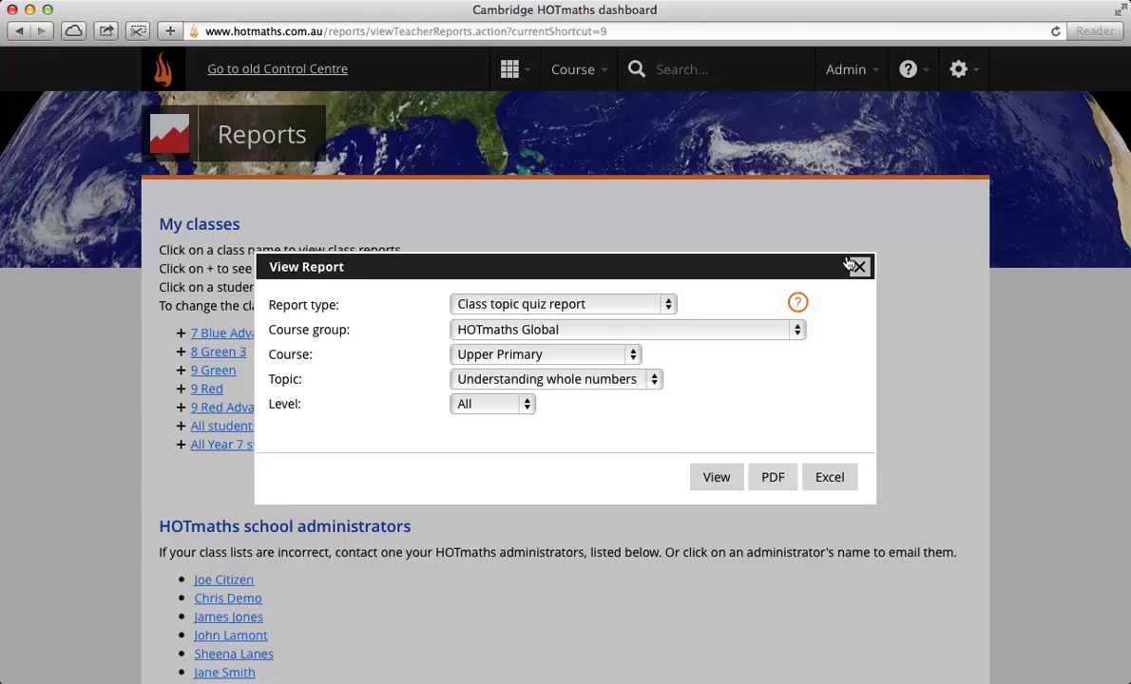
# Step: Dismiss the report dialog and open Addition strategies via Navigate Course, Addition & subtraction
pyautogui.click(851, 262)
pyautogui.click(510, 70)
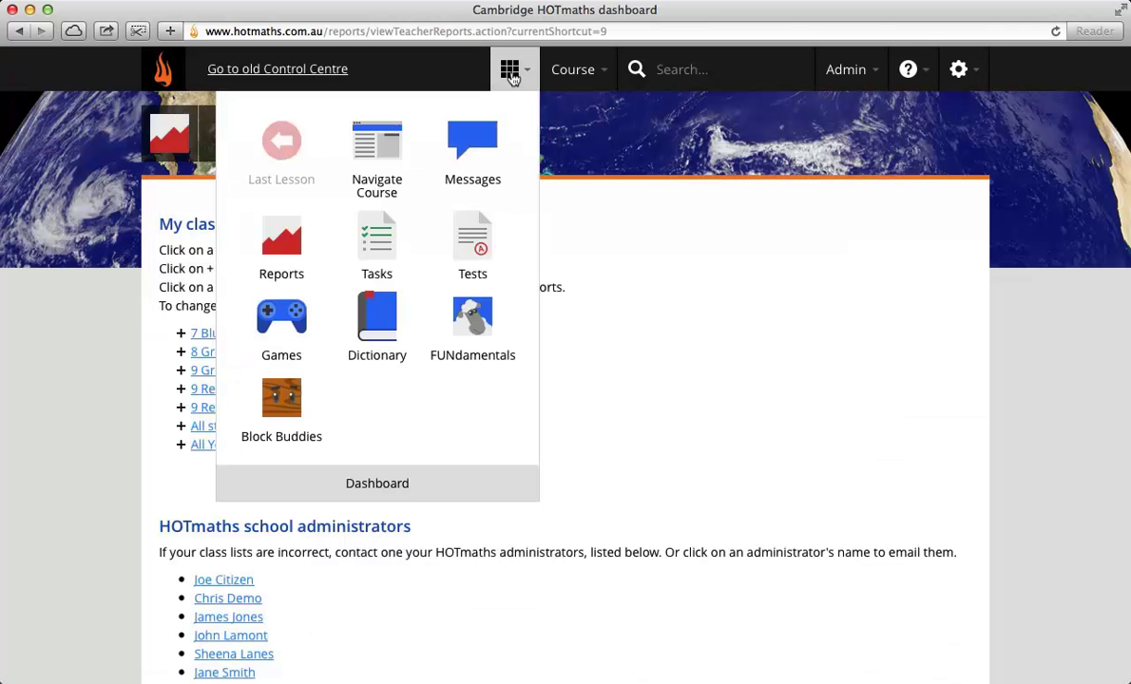
pyautogui.click(398, 132)
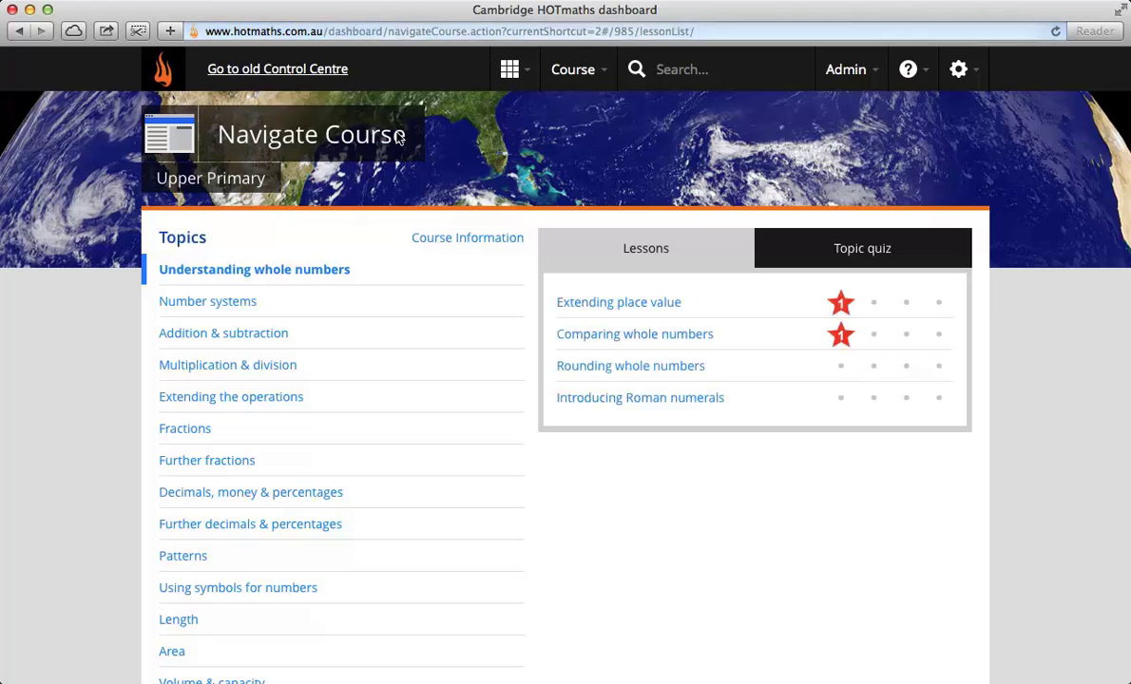
pyautogui.click(201, 333)
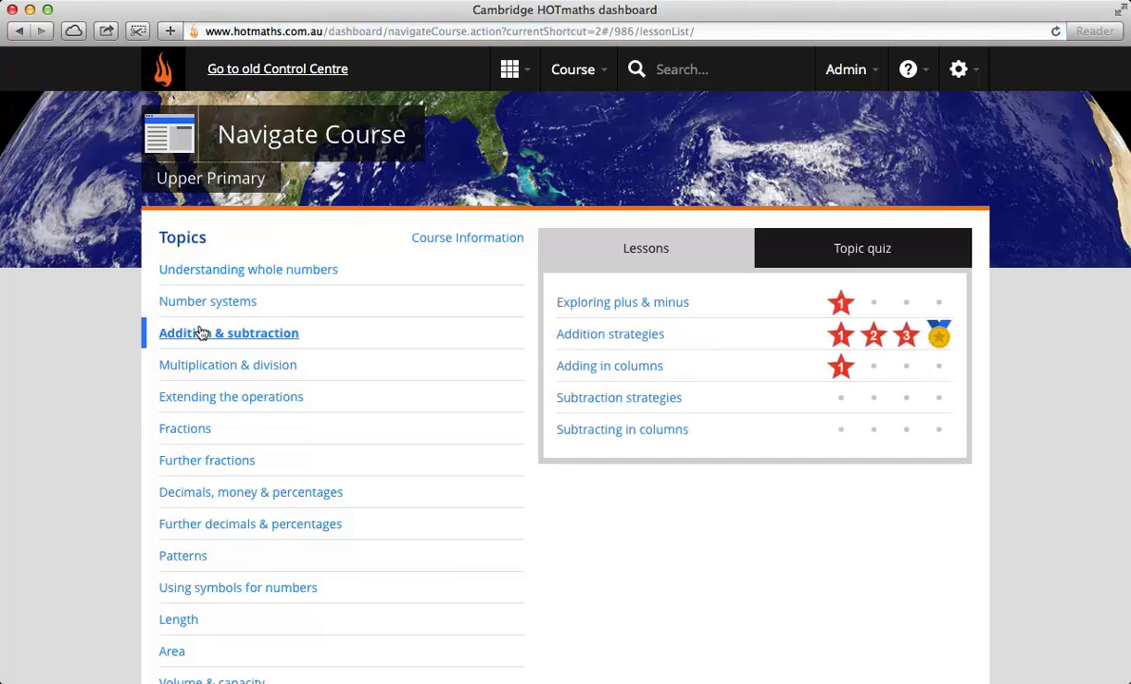
pyautogui.click(589, 332)
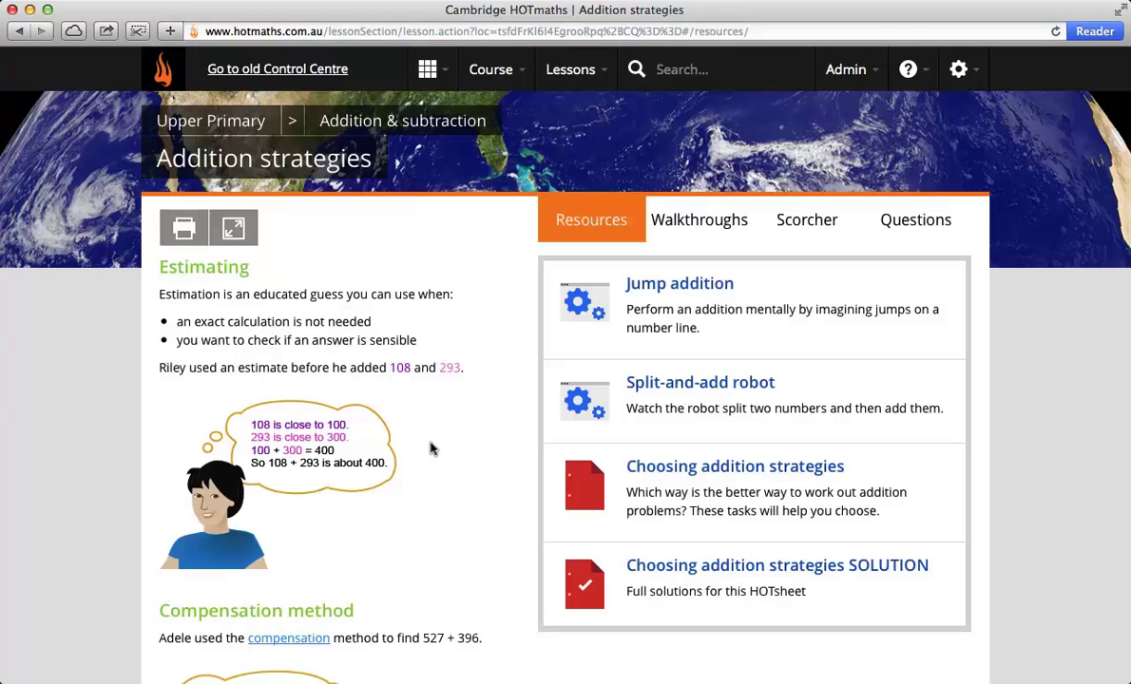
pyautogui.scroll(-2, 430, 449)
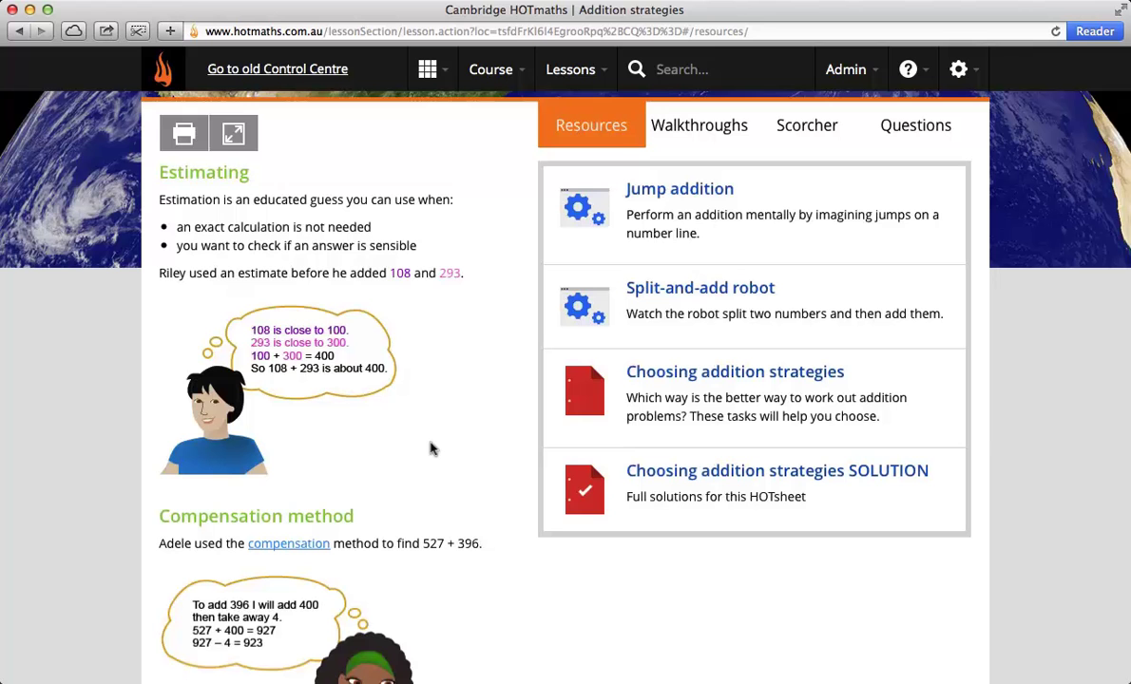
pyautogui.click(270, 544)
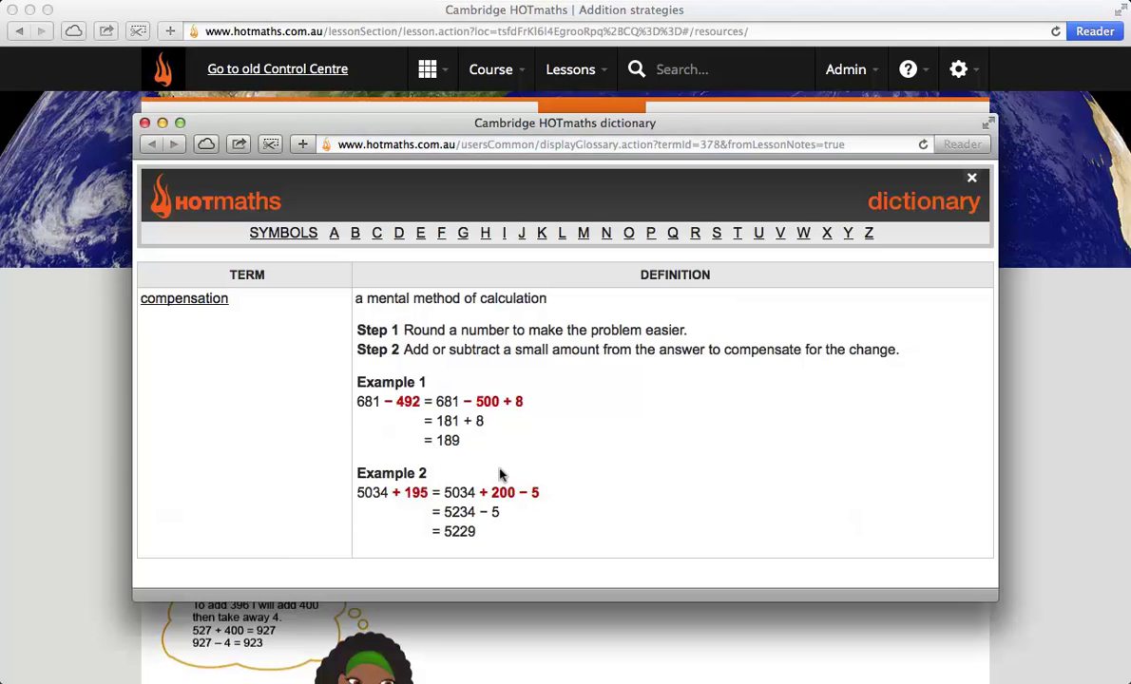
pyautogui.scroll(-1, 599, 477)
pyautogui.scroll(-3, 598, 478)
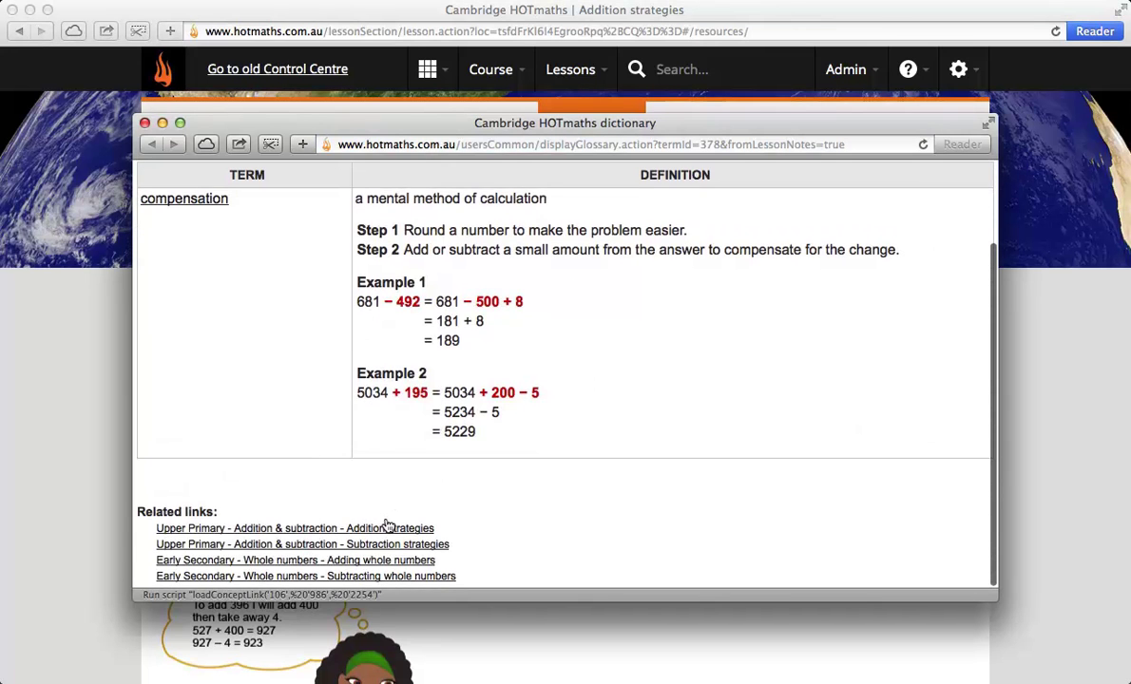
pyautogui.click(143, 123)
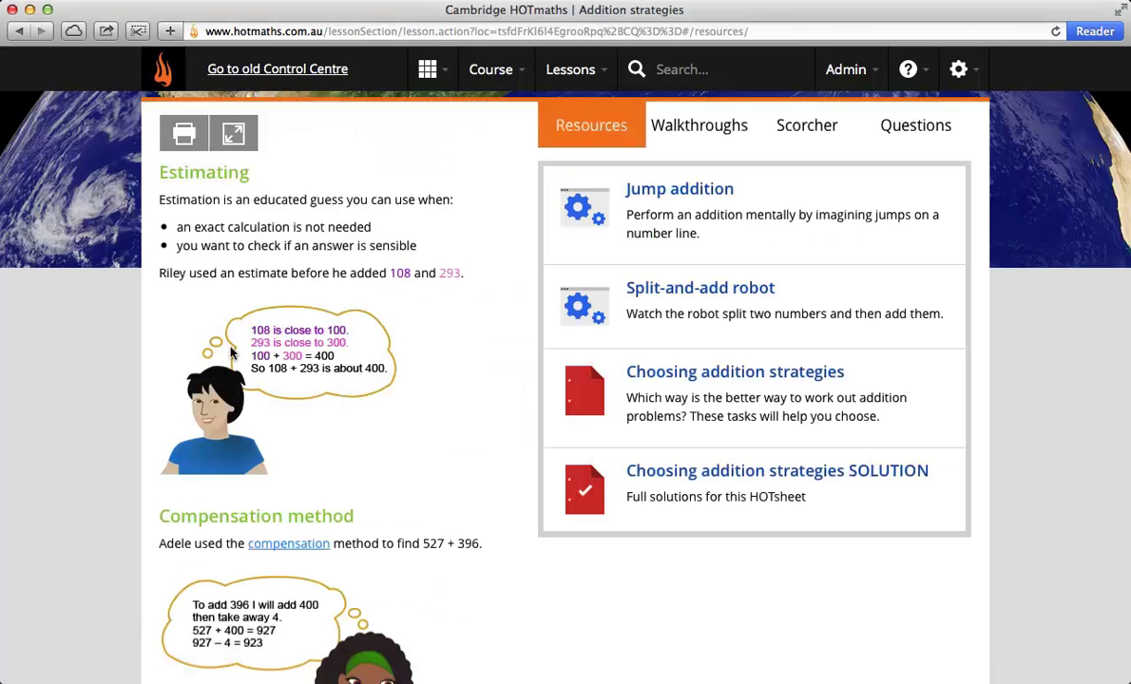
pyautogui.scroll(-5, 382, 513)
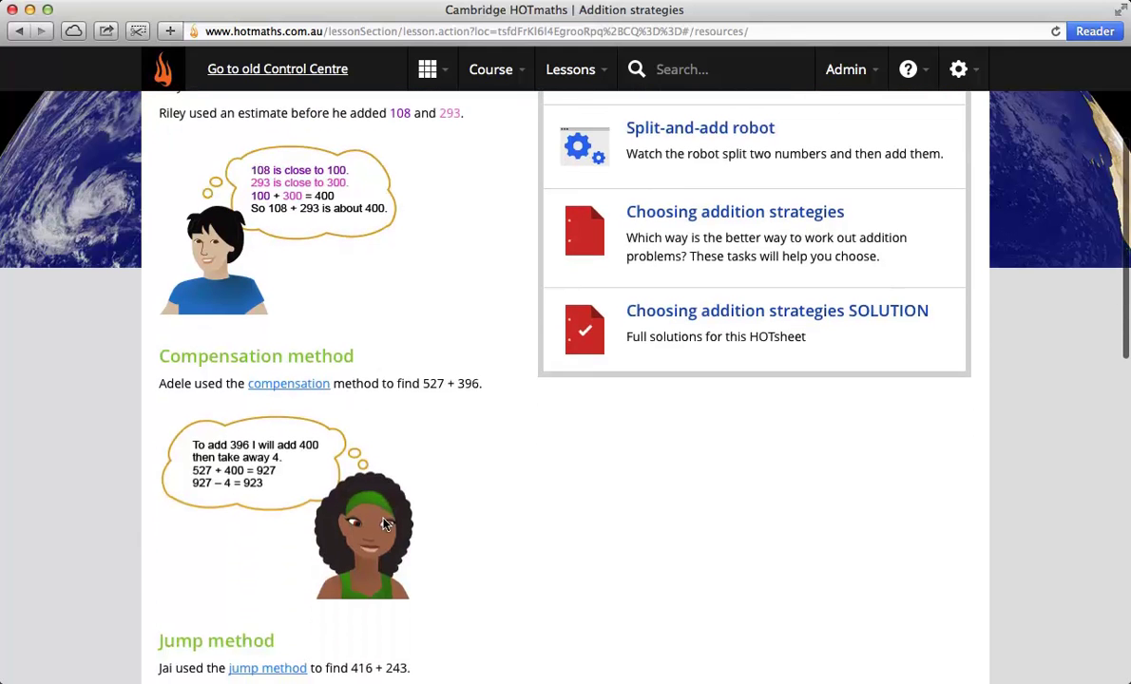
pyautogui.scroll(-4, 416, 518)
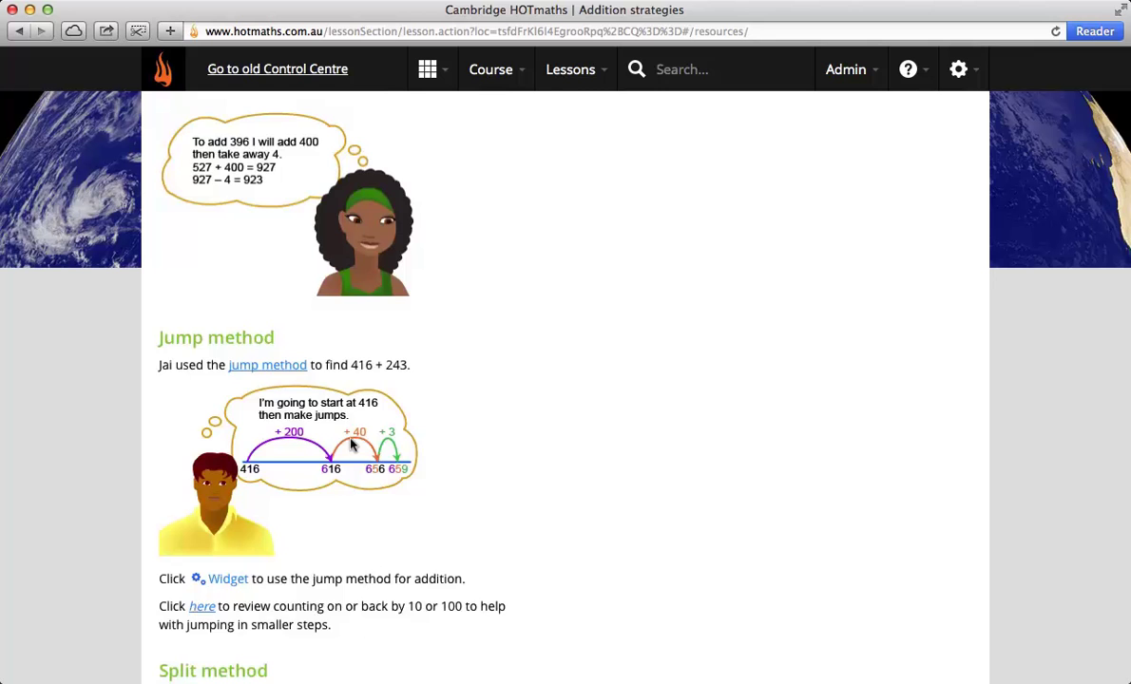
pyautogui.scroll(10, 328, 418)
pyautogui.scroll(2, 351, 444)
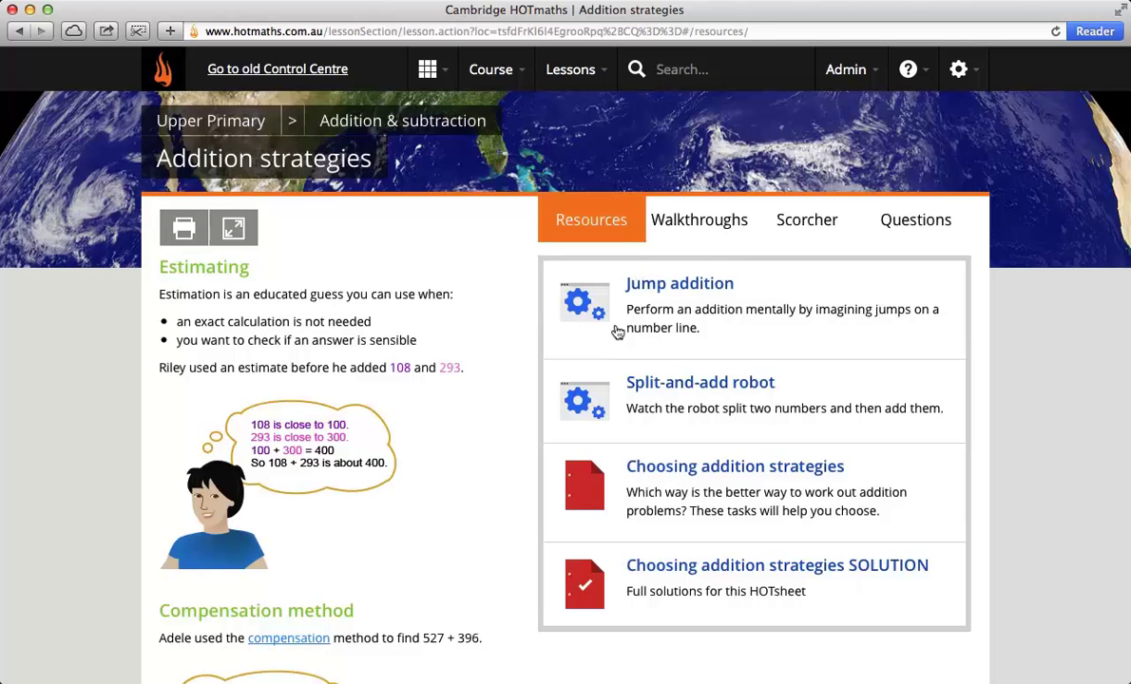
# Step: Open the Jump addition widget full screen and play through its demo
pyautogui.click(631, 280)
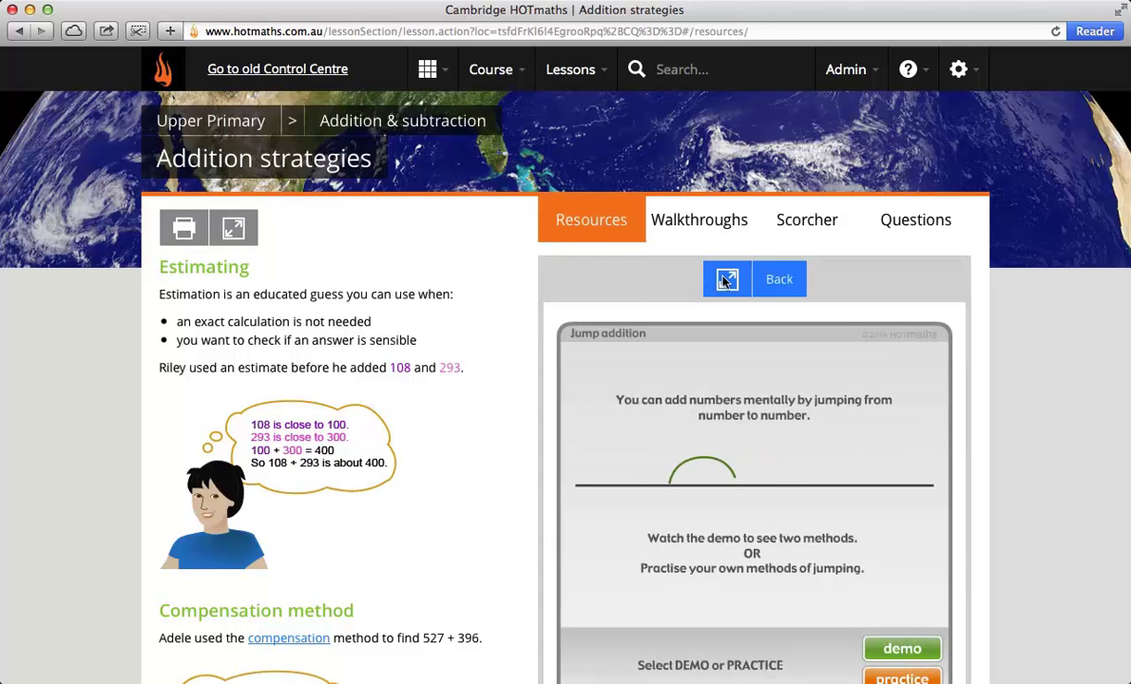
pyautogui.click(726, 280)
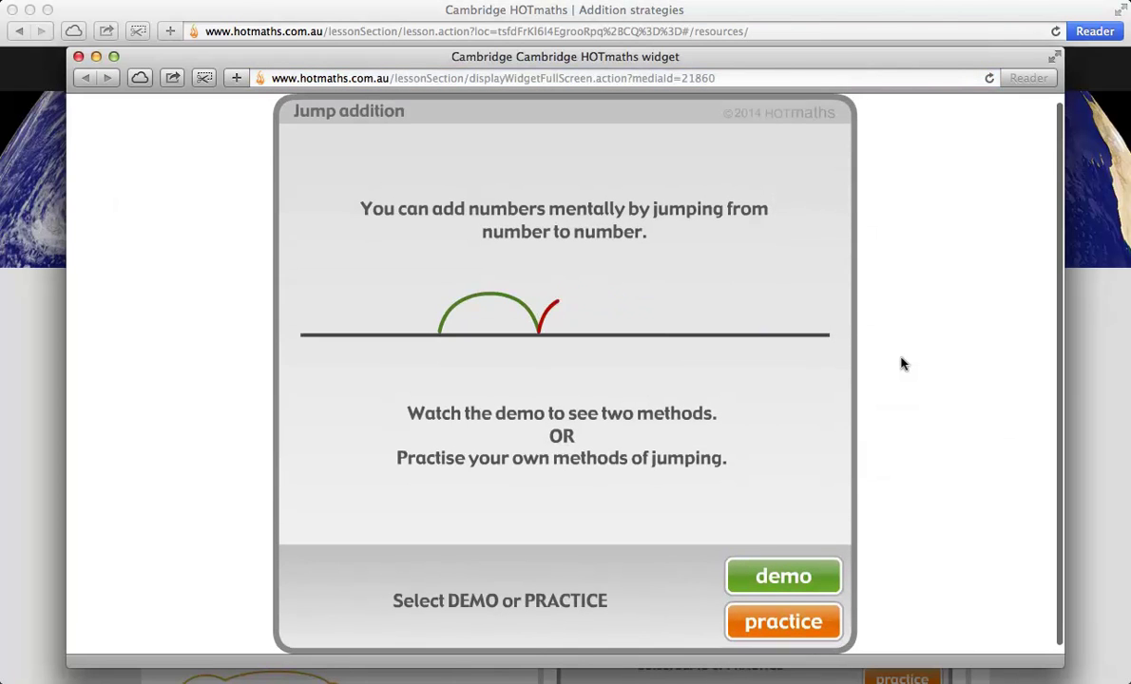
pyautogui.click(752, 580)
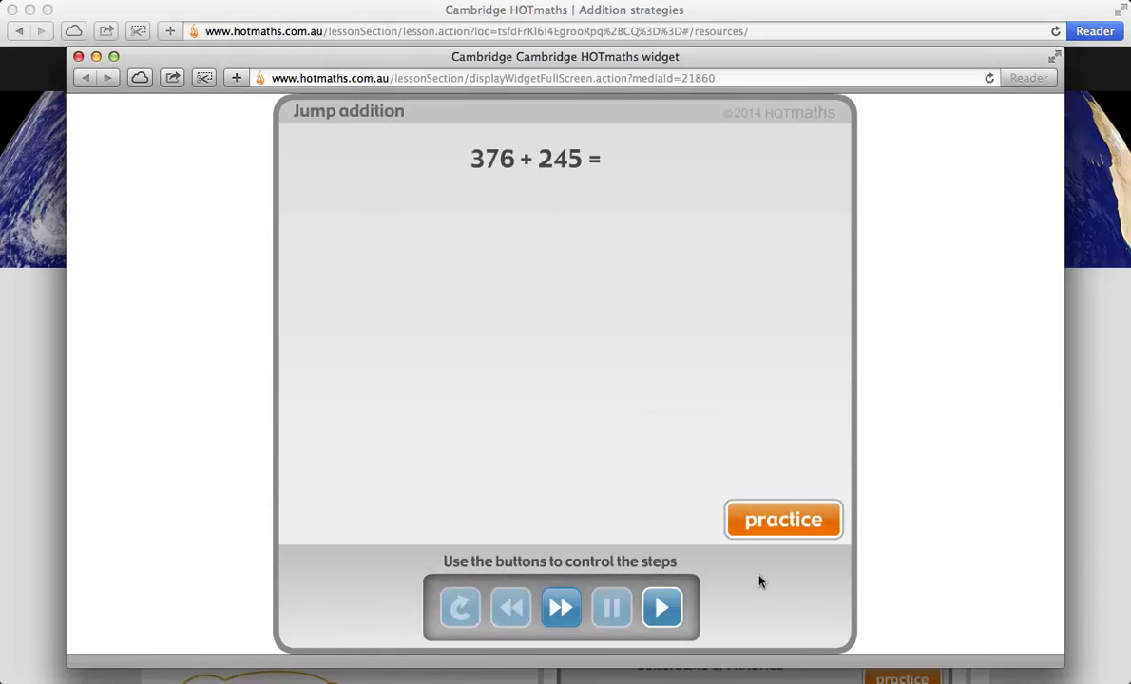
pyautogui.click(658, 609)
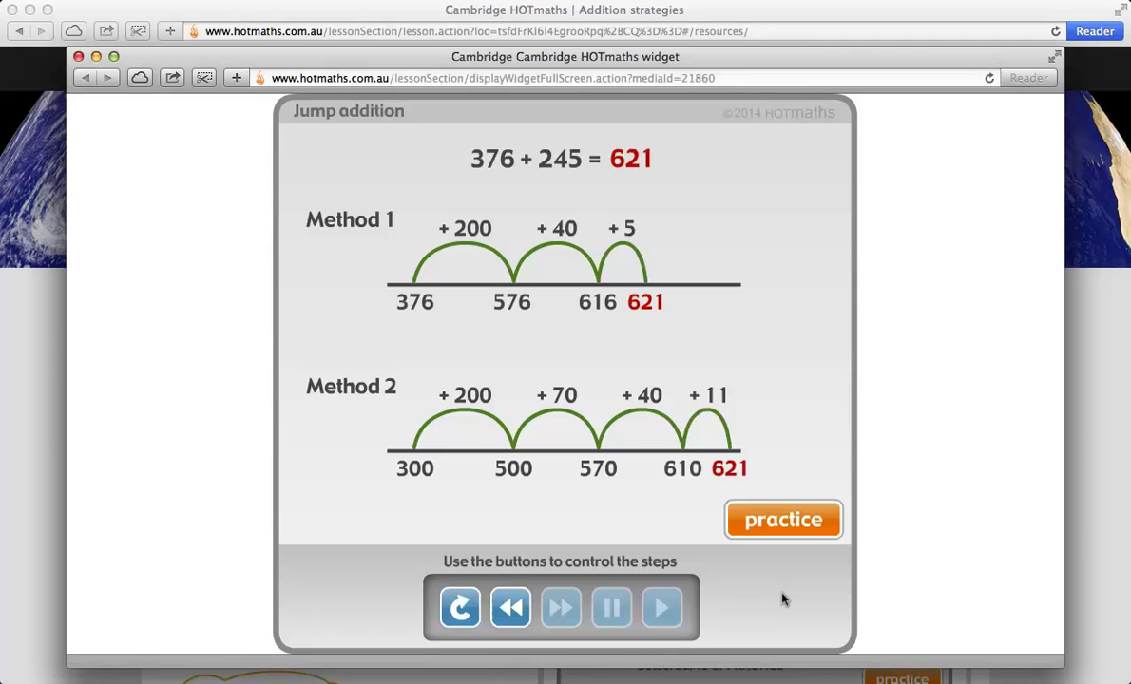
# Step: In practice mode, set up 431 + 435 with a +400 jump to 831 and two more jumps
pyautogui.click(772, 522)
pyautogui.write('431')
pyautogui.click(535, 224)
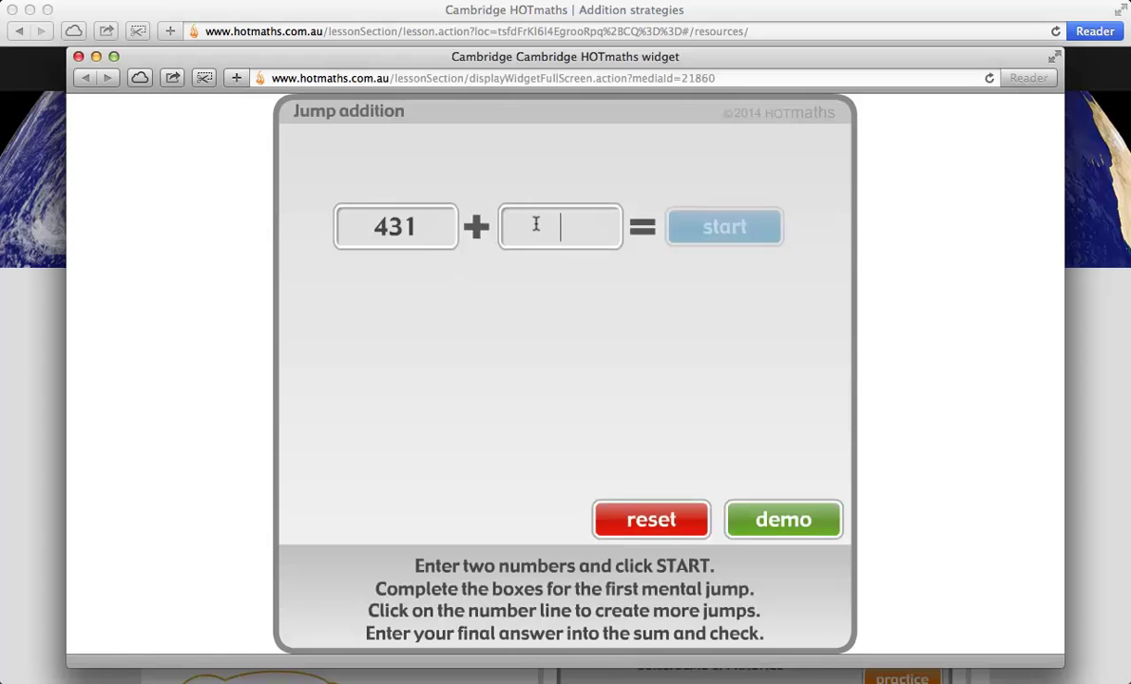
pyautogui.write('435')
pyautogui.click(711, 226)
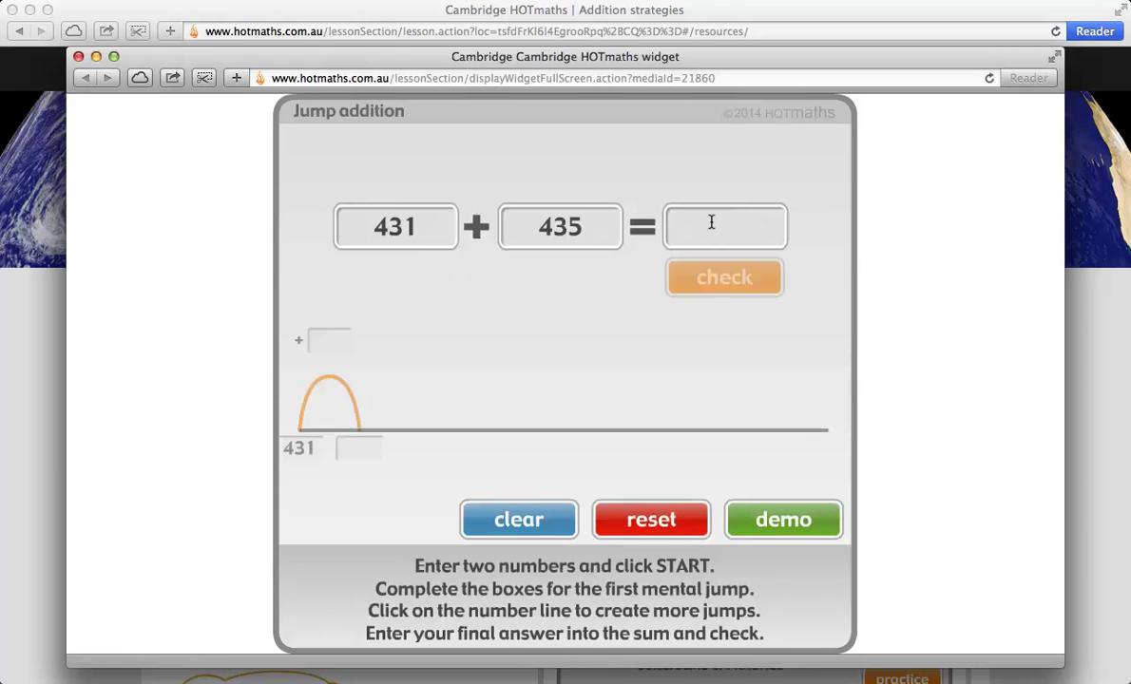
pyautogui.click(328, 327)
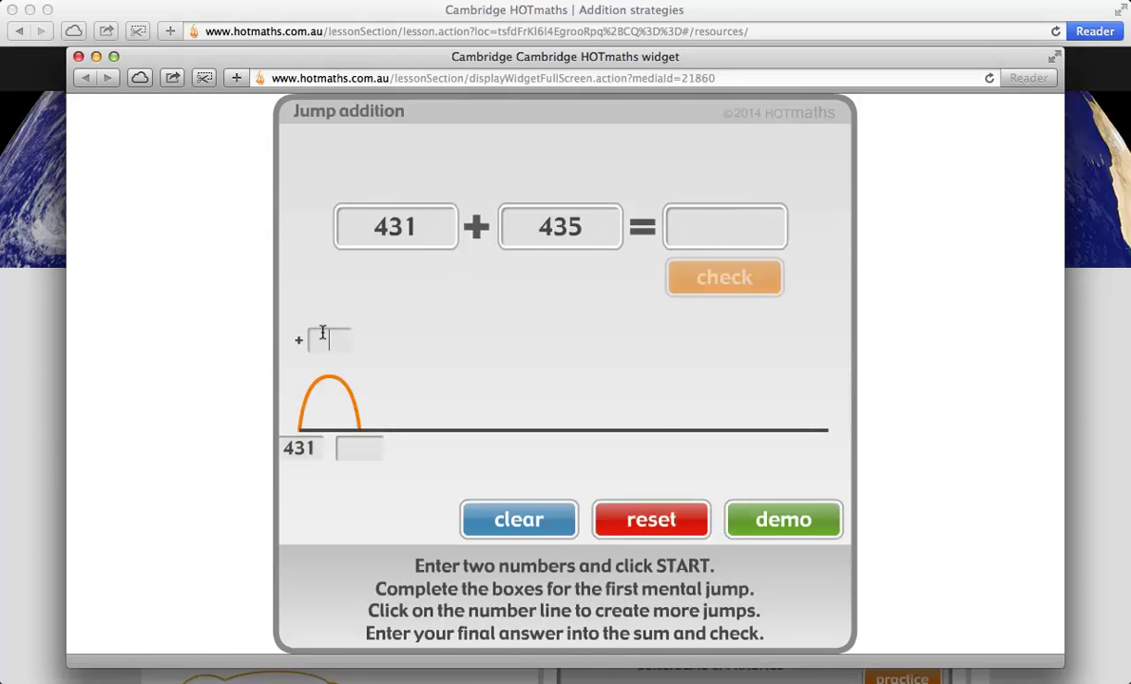
pyautogui.write('400')
pyautogui.click(357, 447)
pyautogui.write('831')
pyautogui.click(397, 428)
pyautogui.click(444, 426)
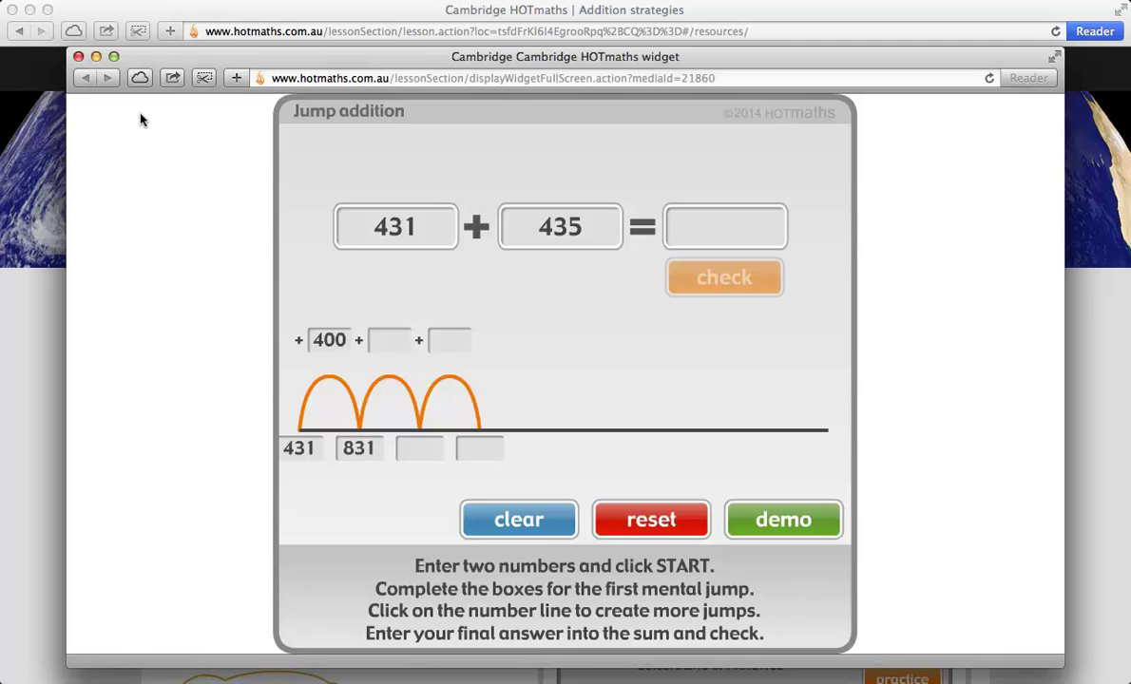
# Step: Close the Jump addition widget and open the Split-and-add robot resource full screen
pyautogui.click(77, 57)
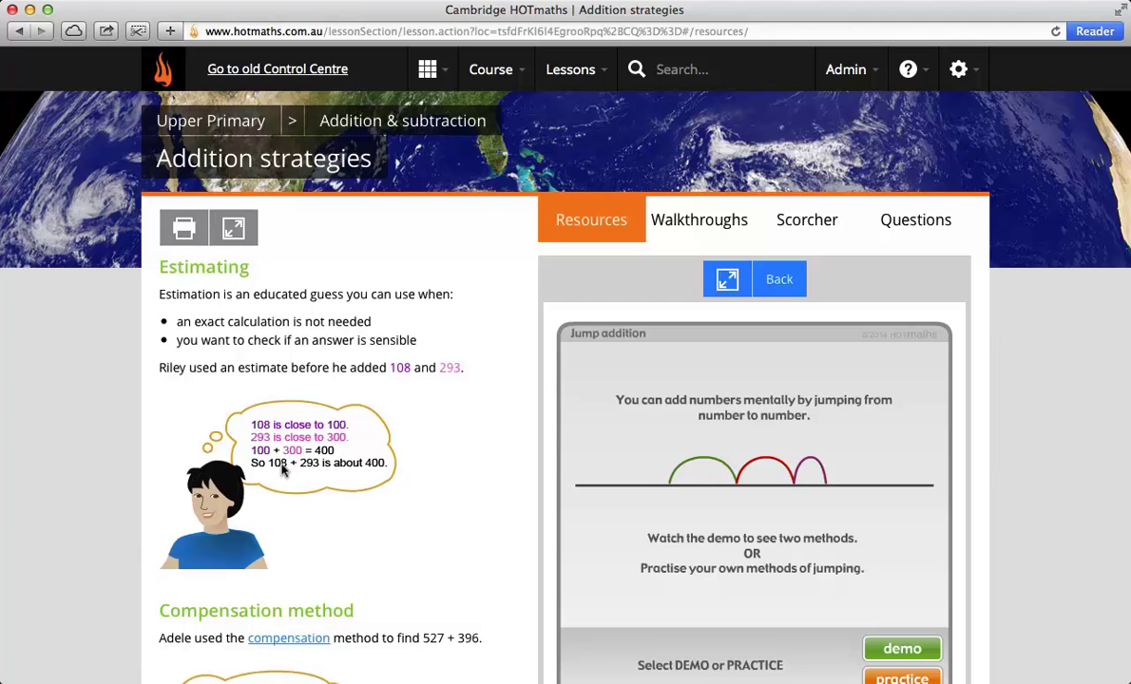
pyautogui.click(772, 278)
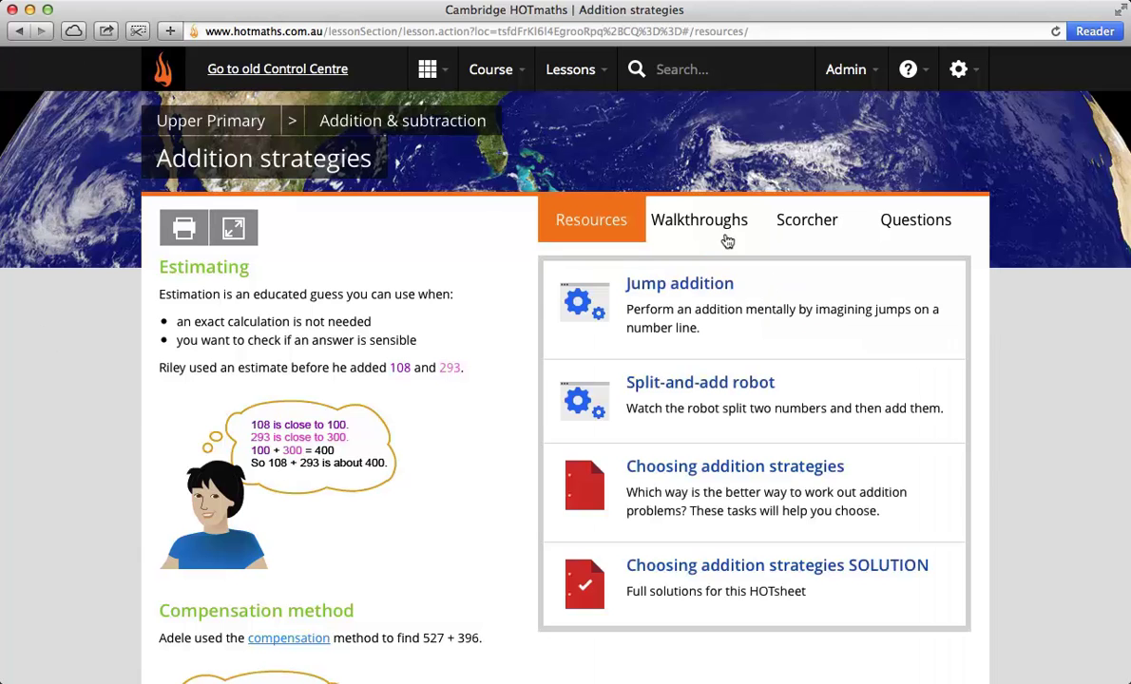
pyautogui.click(551, 423)
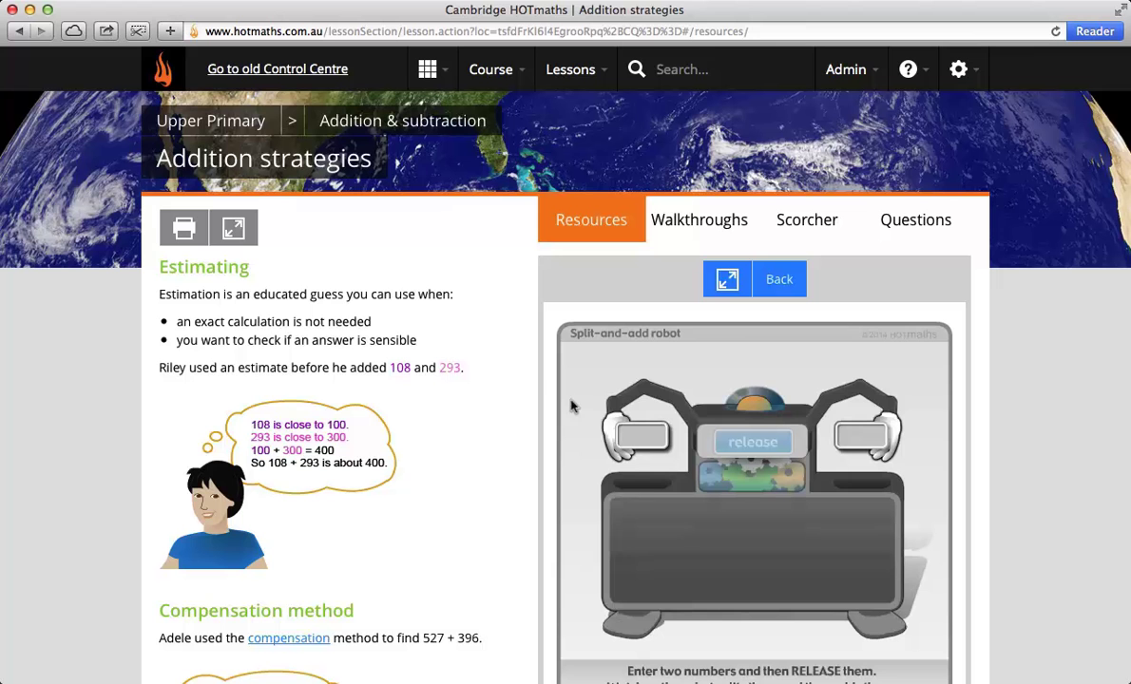
pyautogui.click(725, 279)
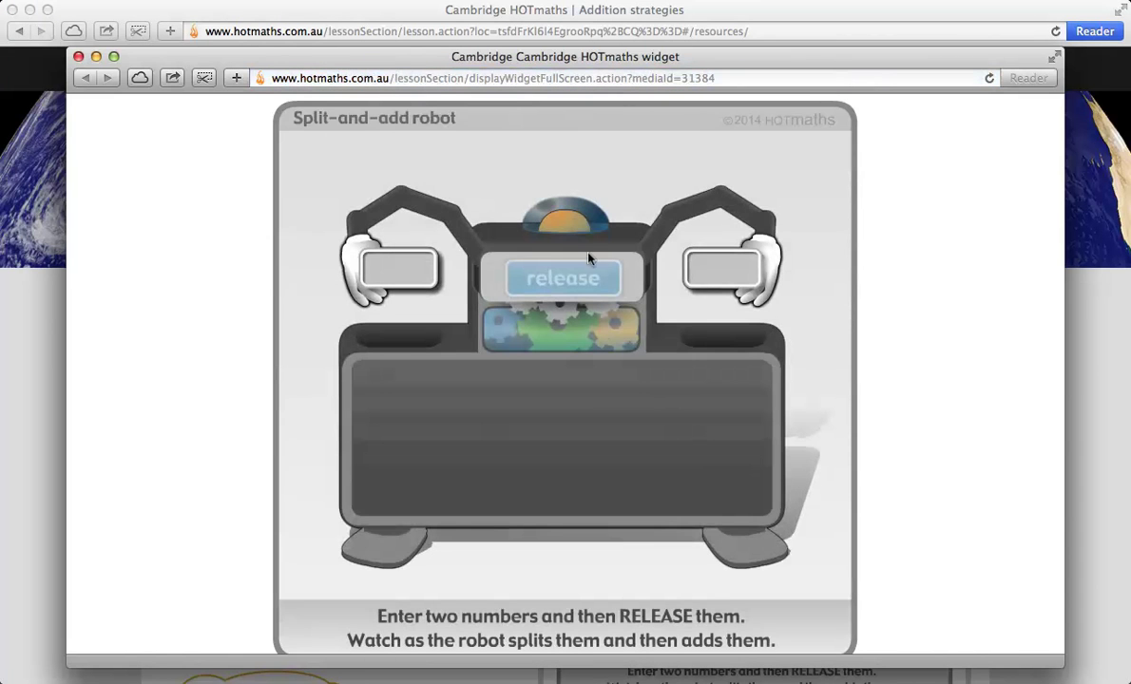
# Step: Have the robot split and add 453 and 859 to get 1312, then close it
pyautogui.click(412, 266)
pyautogui.write('453')
pyautogui.click(694, 267)
pyautogui.write('859')
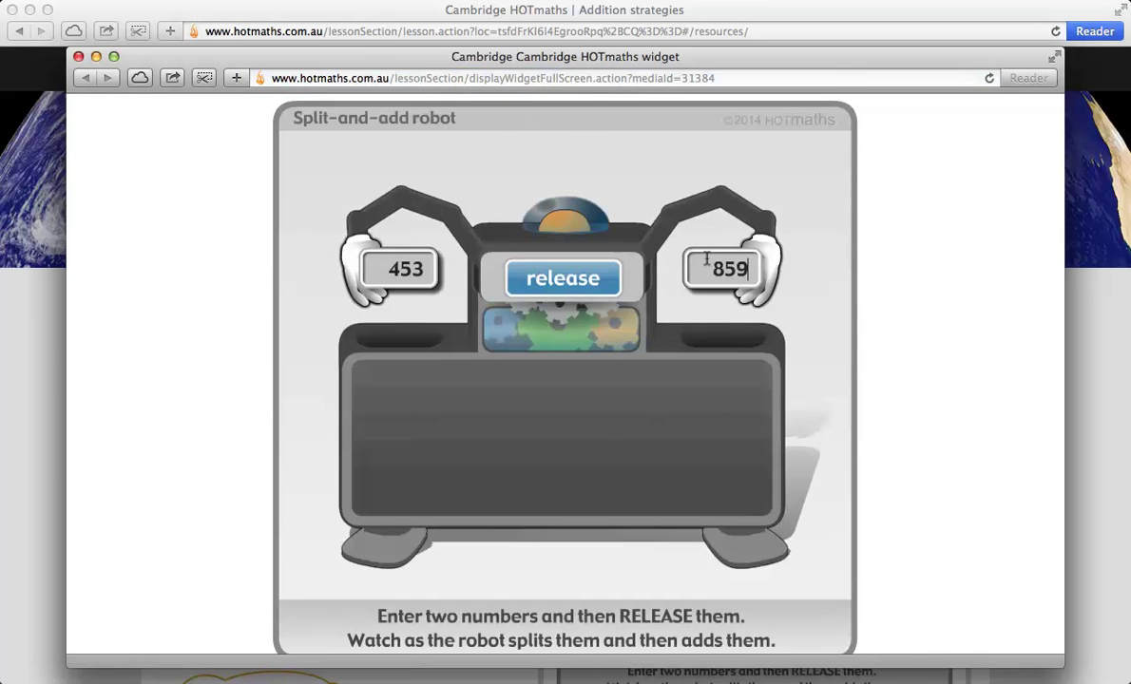
pyautogui.scroll(-1, 199, 338)
pyautogui.click(582, 276)
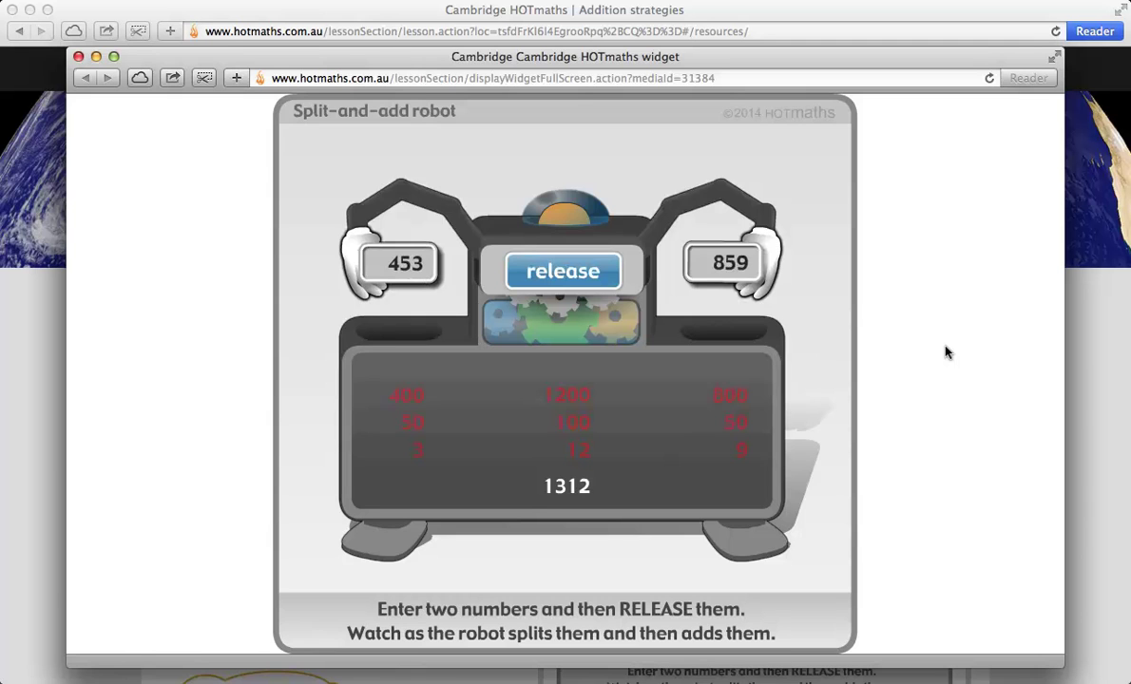
pyautogui.click(79, 56)
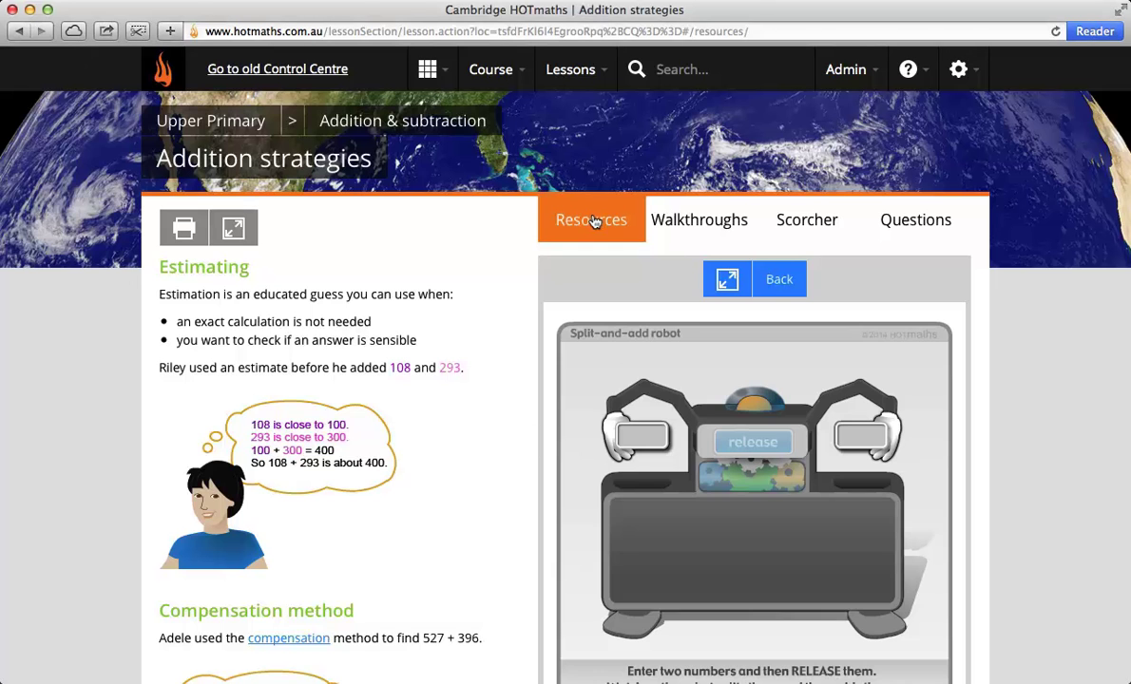
# Step: Open the Choosing addition strategies HOTsheet from Resources, scroll through all of it, and close it
pyautogui.click(591, 222)
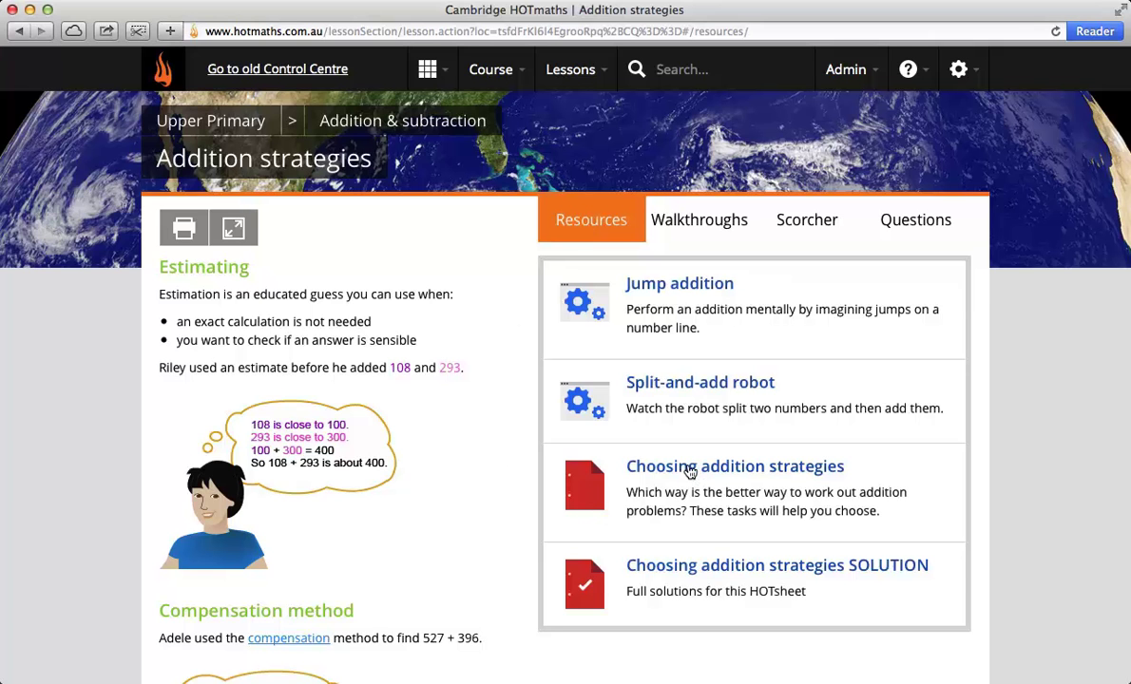
pyautogui.click(695, 471)
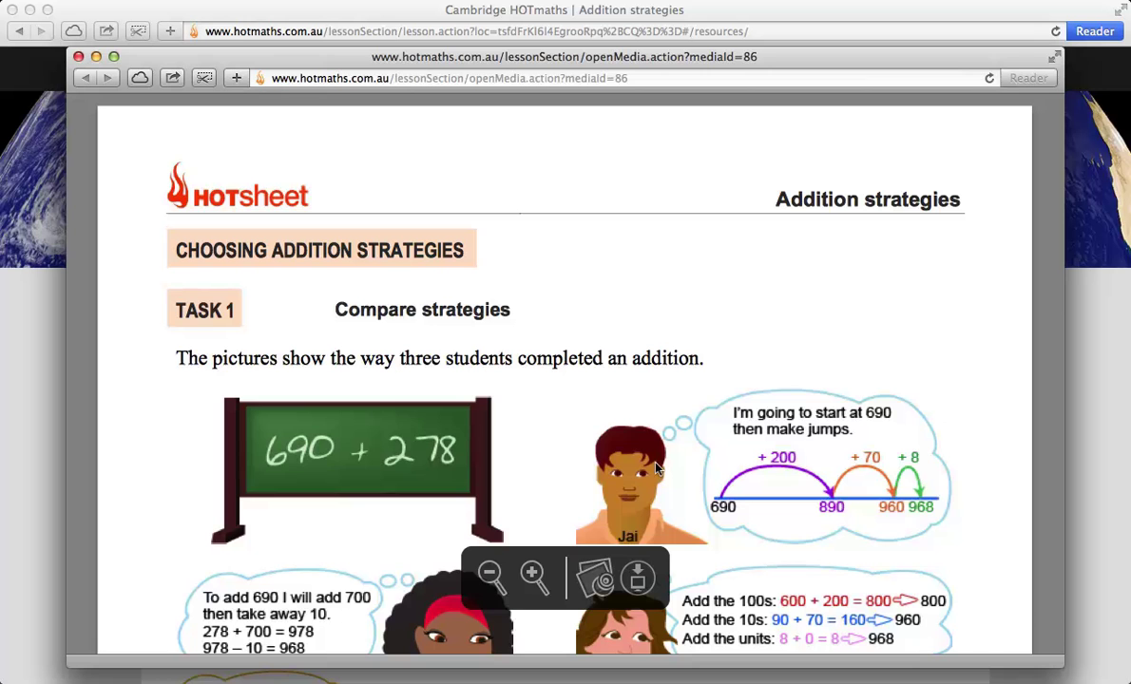
pyautogui.scroll(-3, 690, 513)
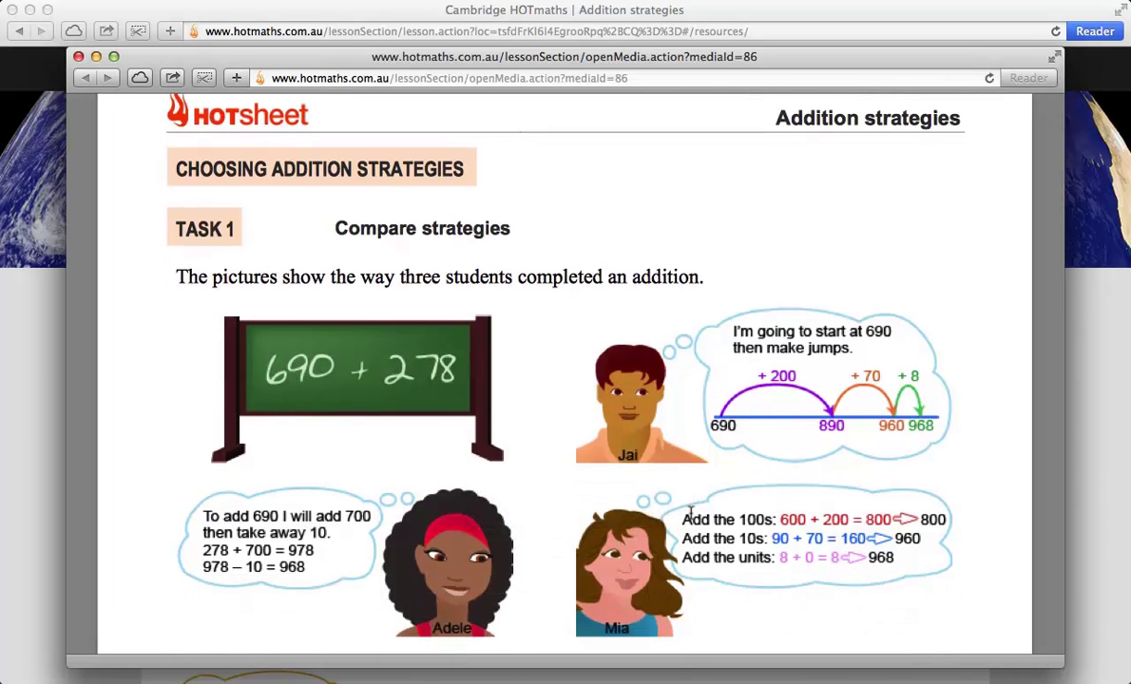
pyautogui.scroll(-1, 858, 598)
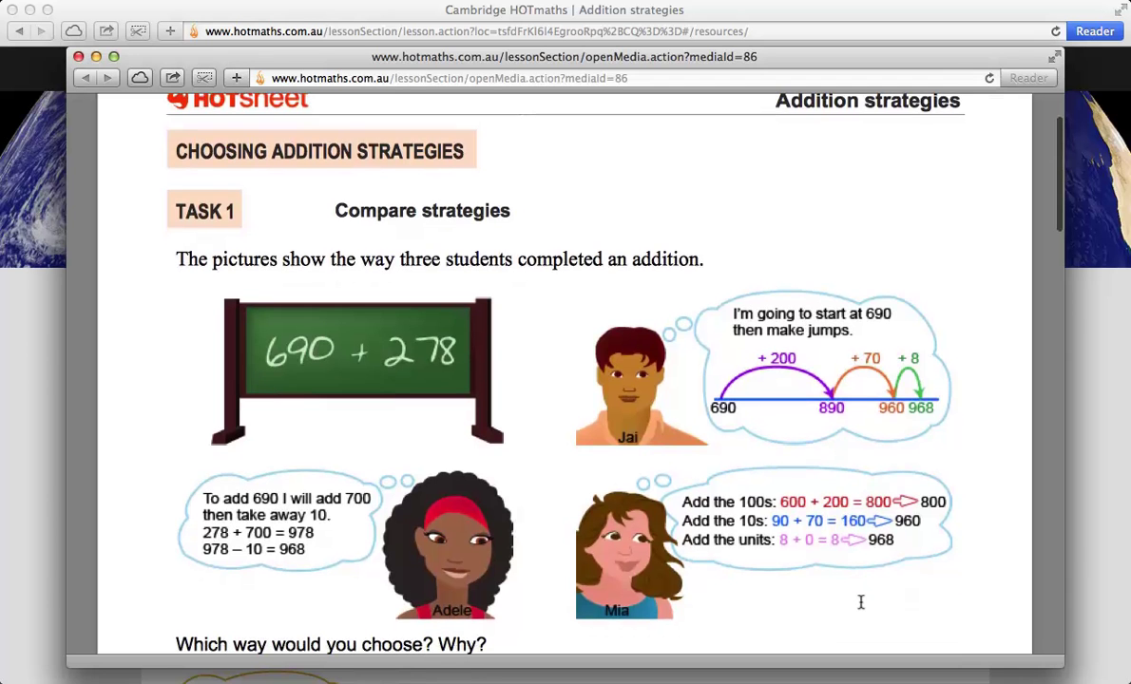
pyautogui.scroll(-4, 860, 602)
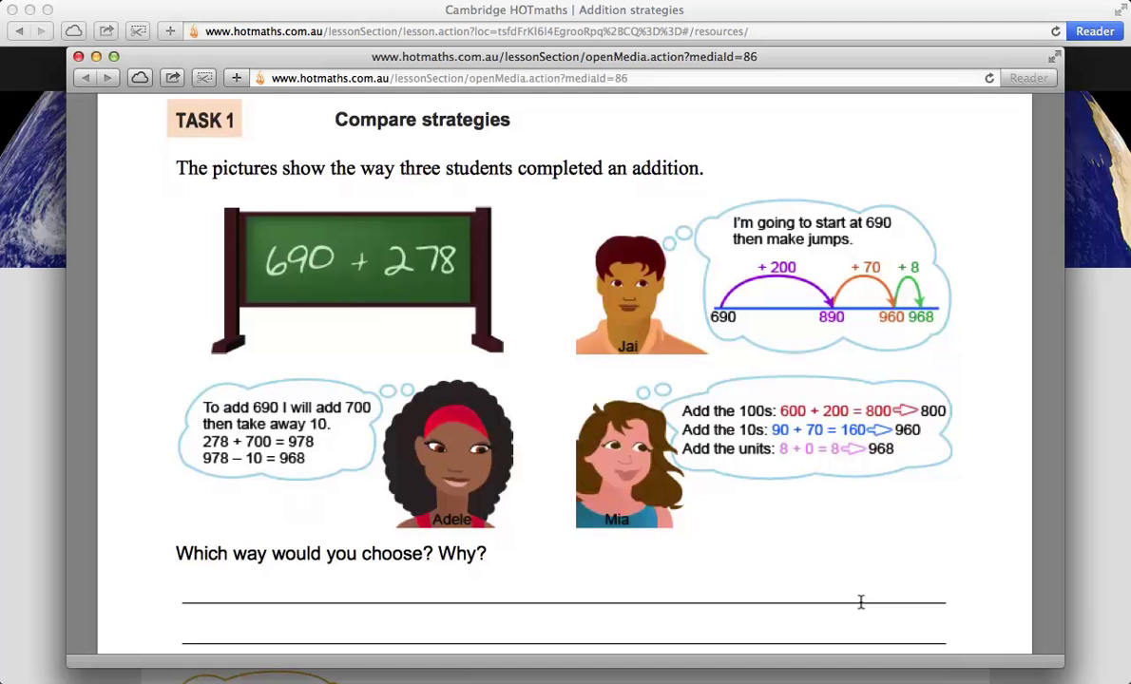
pyautogui.scroll(-15, 860, 602)
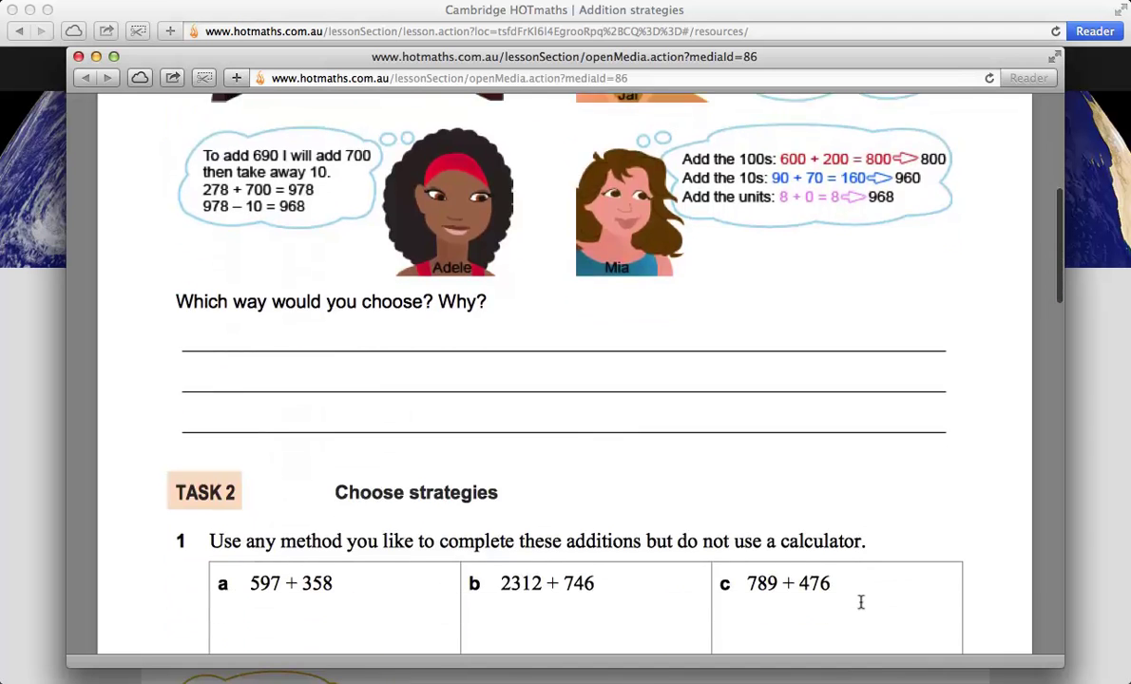
pyautogui.scroll(-5, 860, 601)
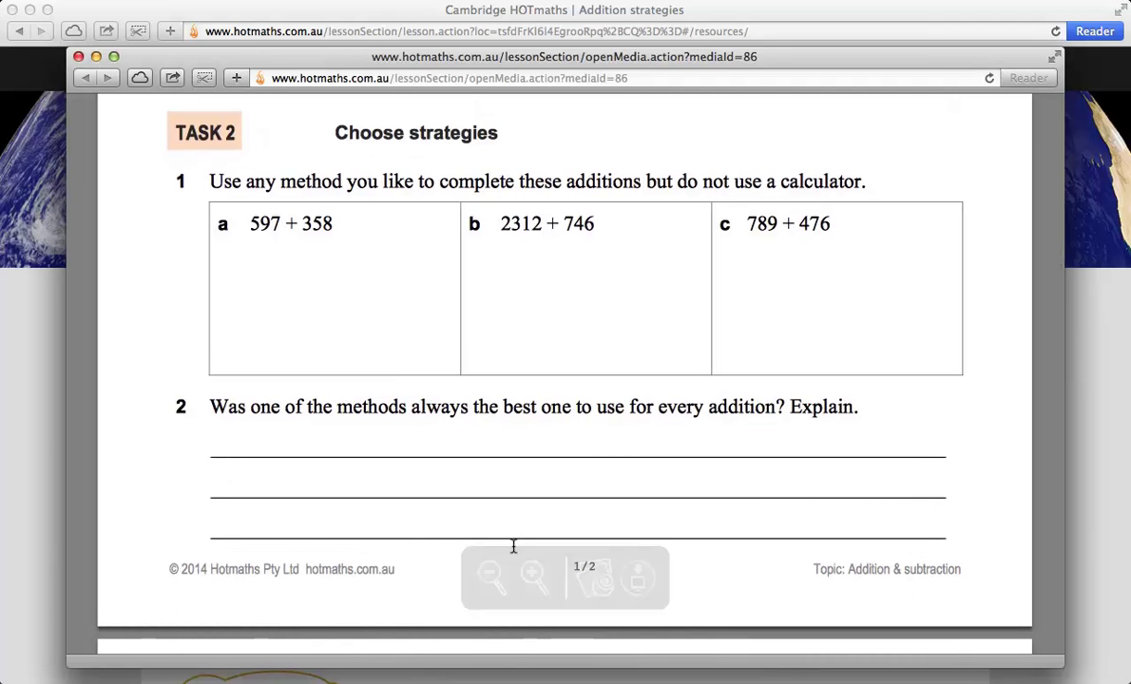
pyautogui.scroll(-7, 736, 553)
pyautogui.scroll(-10, 732, 545)
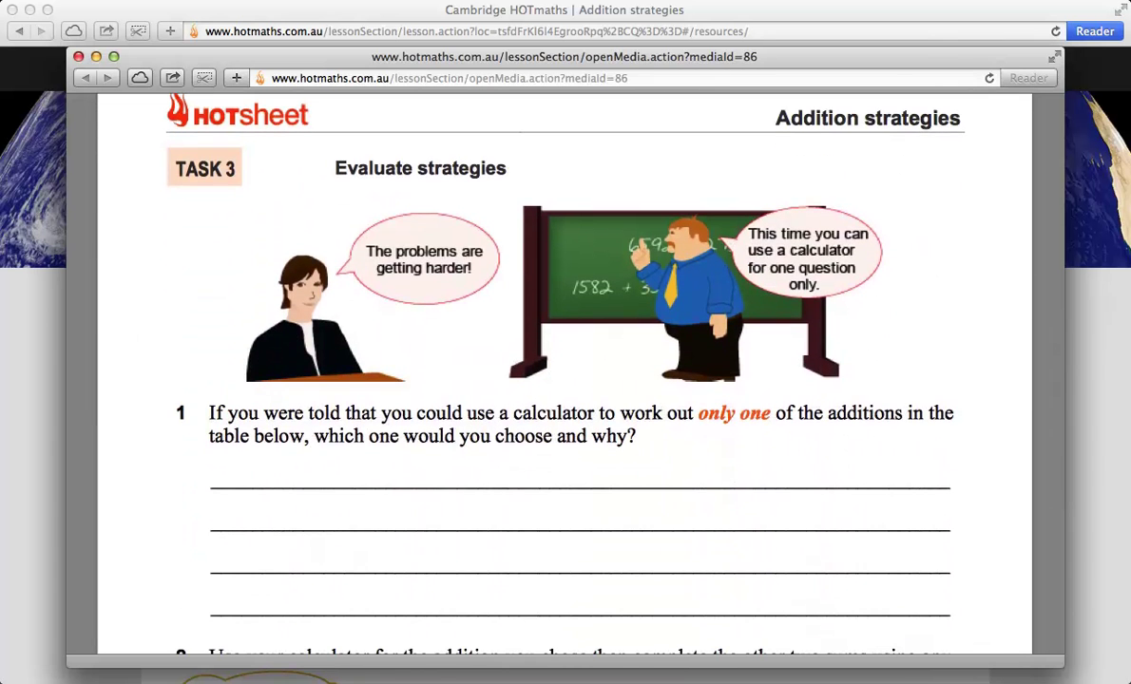
pyautogui.click(77, 56)
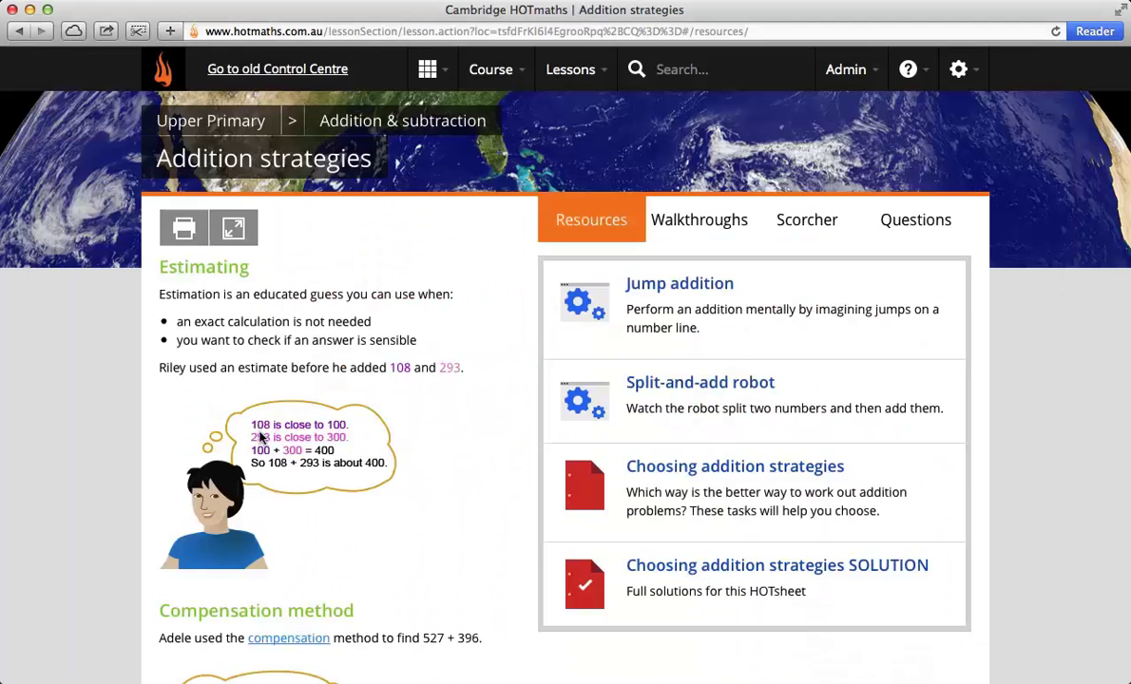
pyautogui.click(719, 565)
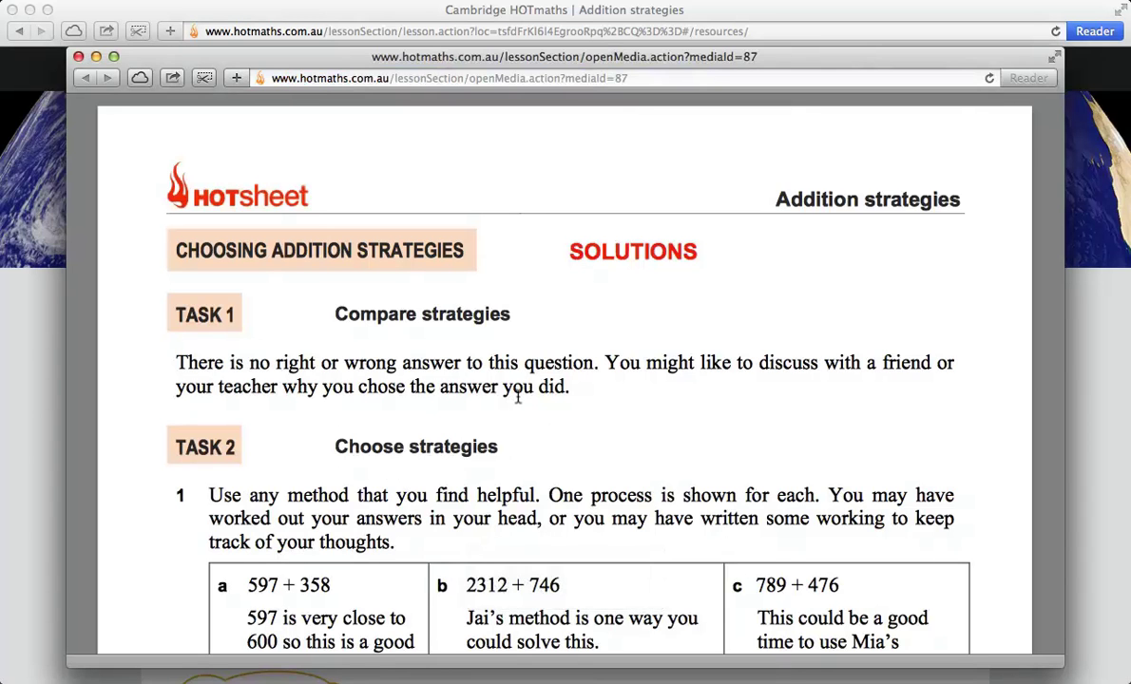
pyautogui.scroll(-5, 712, 483)
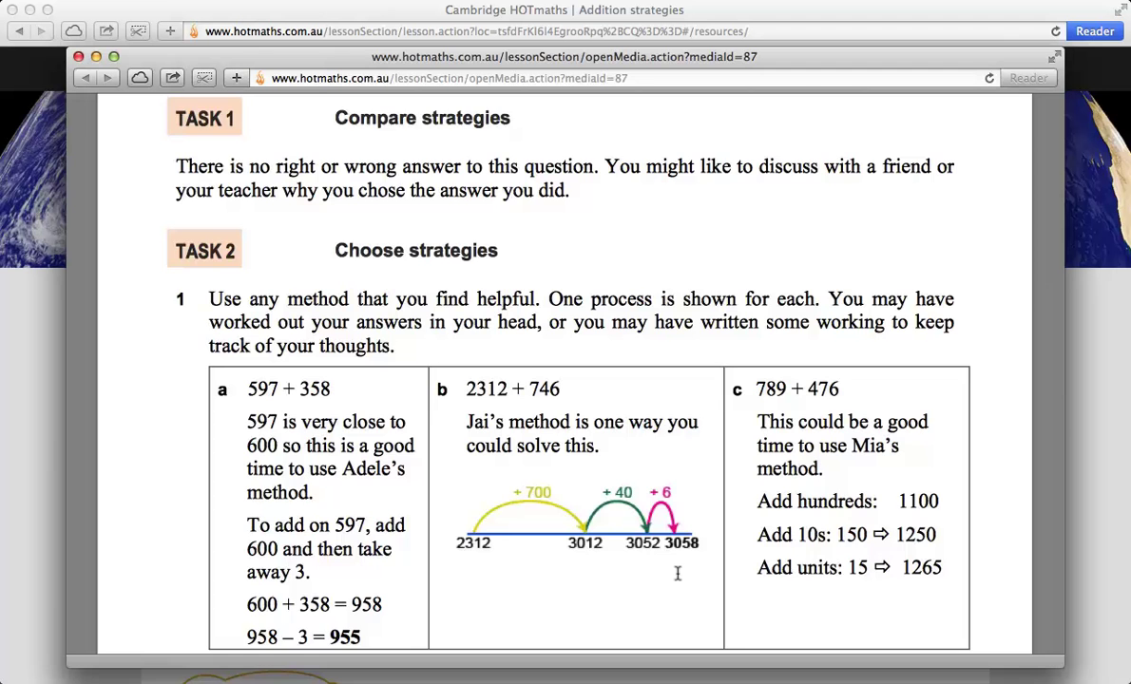
pyautogui.scroll(-8, 677, 573)
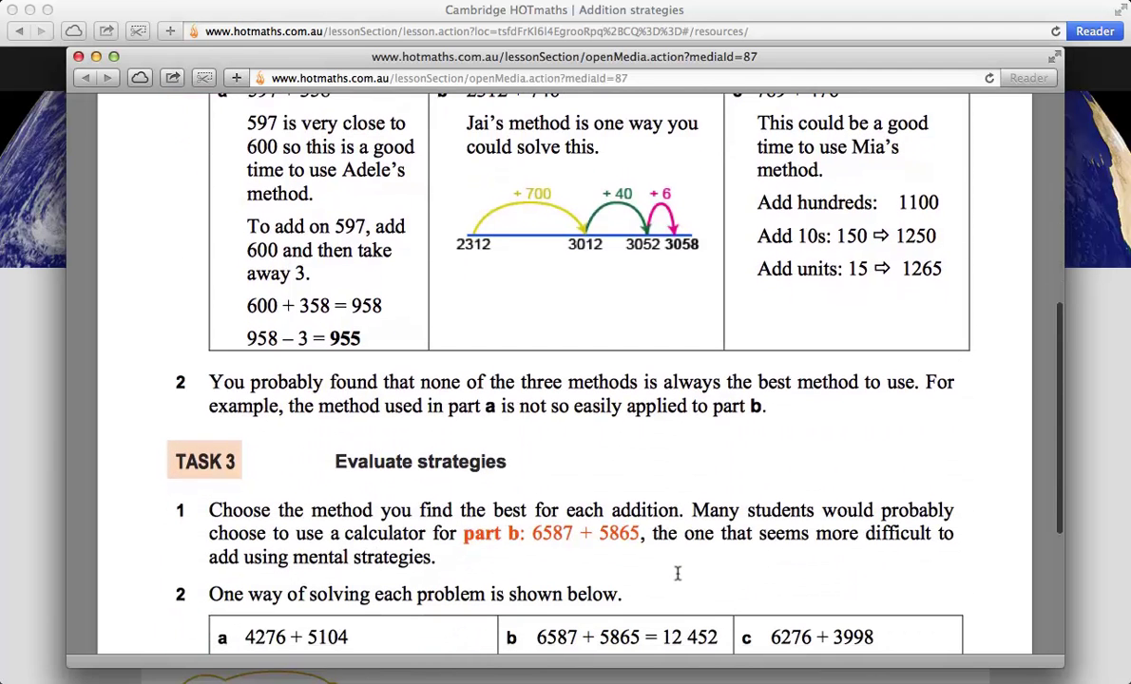
pyautogui.scroll(-4, 677, 573)
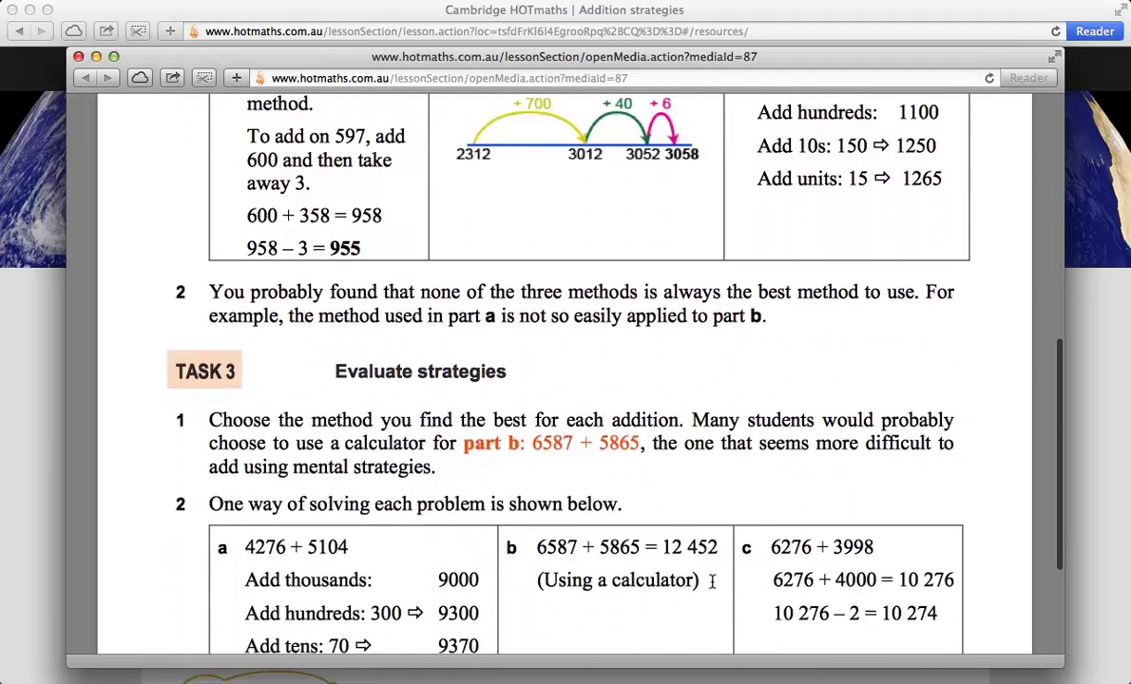
pyautogui.scroll(-4, 712, 582)
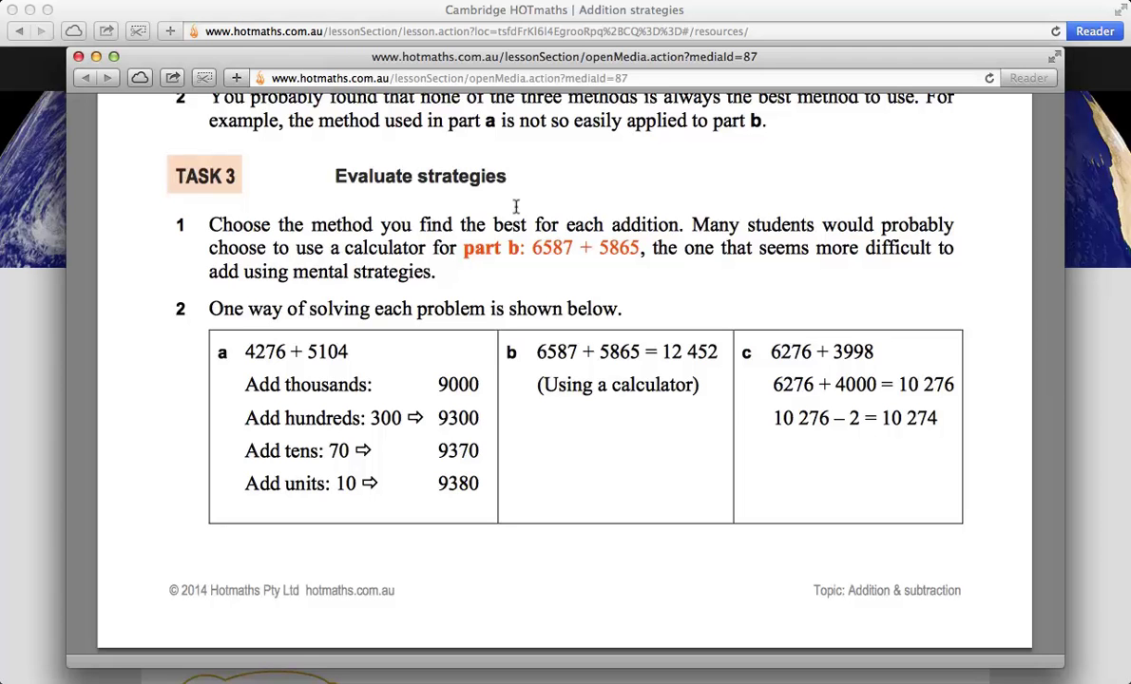
pyautogui.click(78, 56)
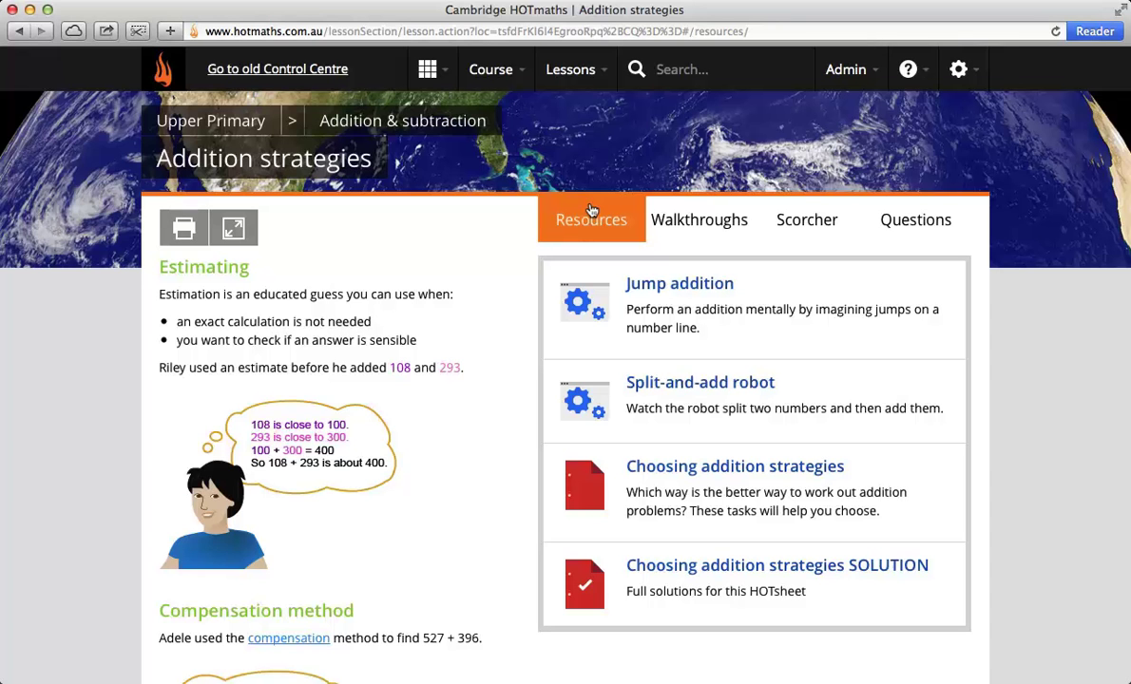
# Step: Start Walkthrough 1 and round 263 to 300, retrying after a wrong 200 answer
pyautogui.click(696, 220)
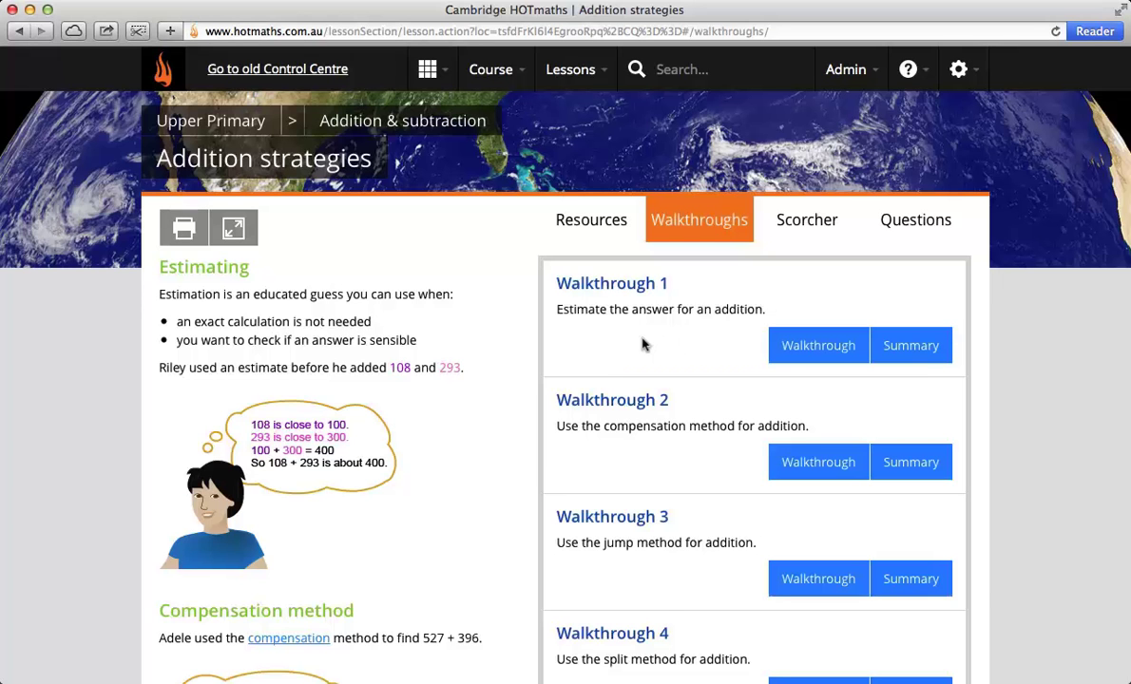
pyautogui.click(806, 347)
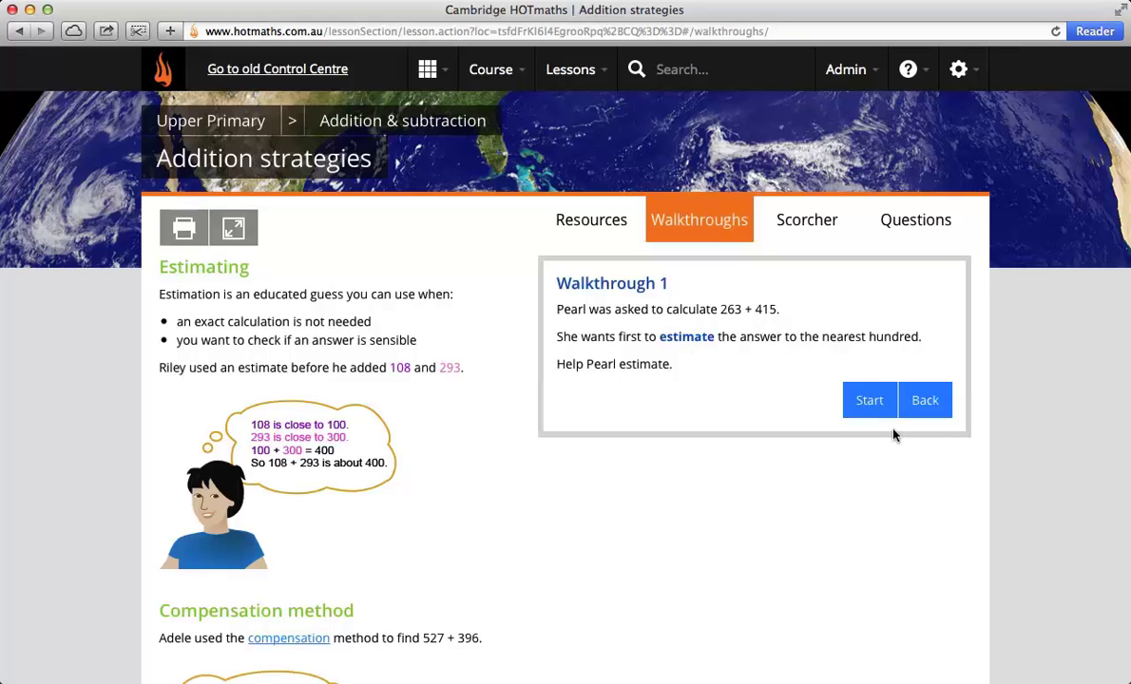
pyautogui.click(869, 403)
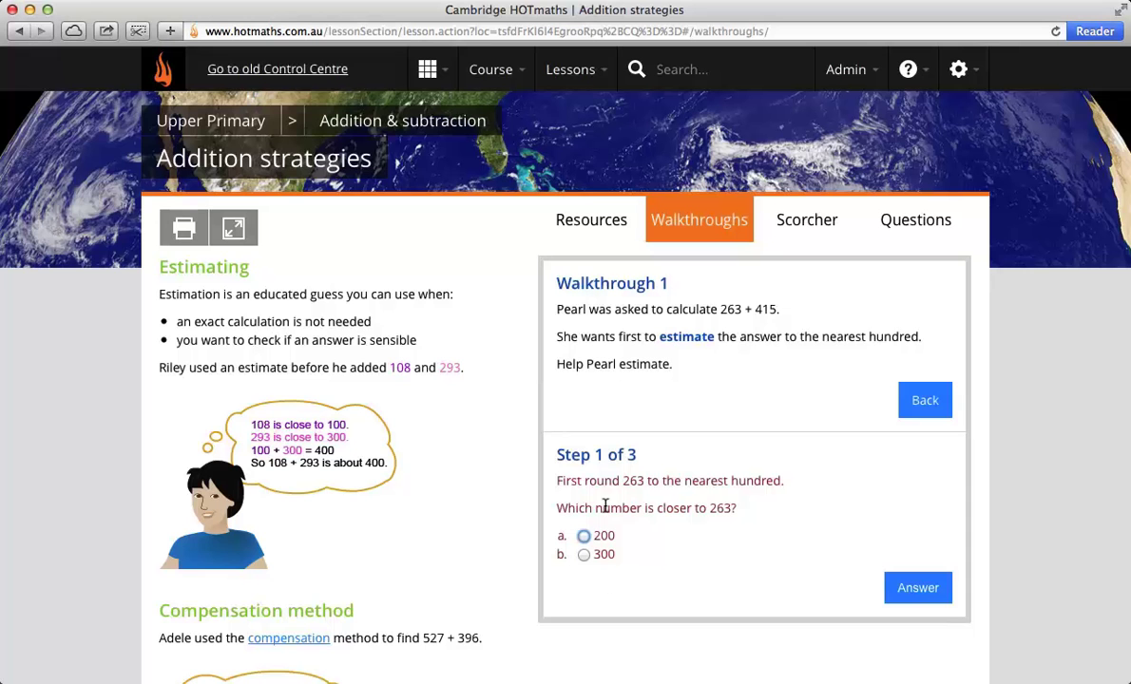
pyautogui.click(903, 588)
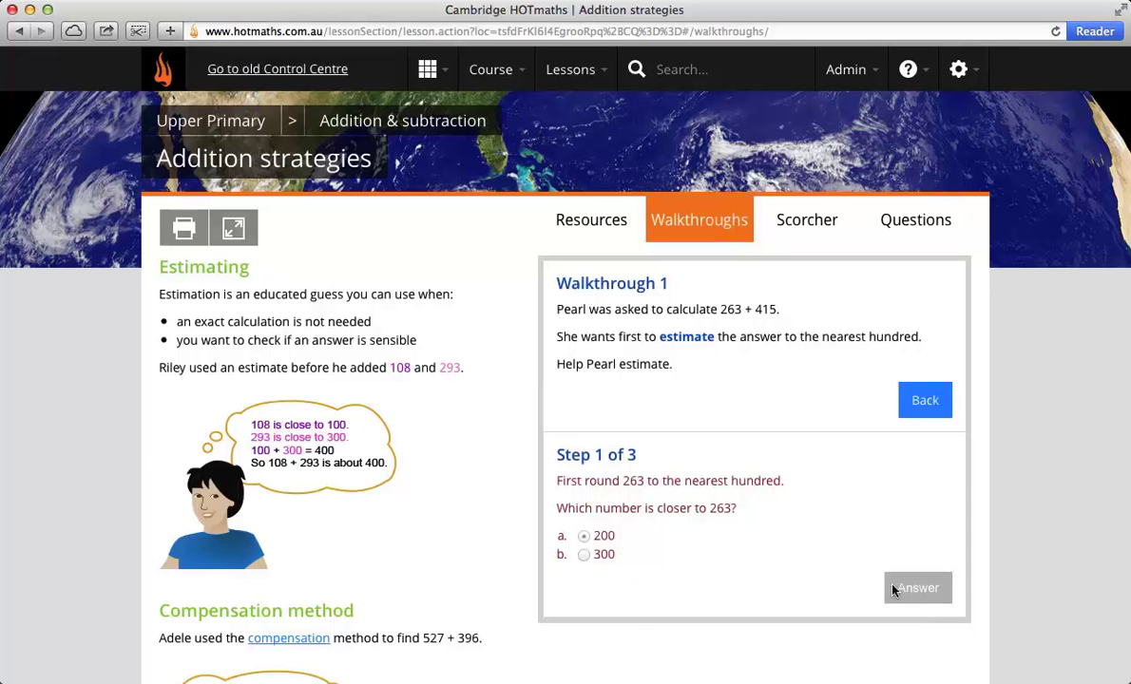
pyautogui.scroll(-3, 883, 576)
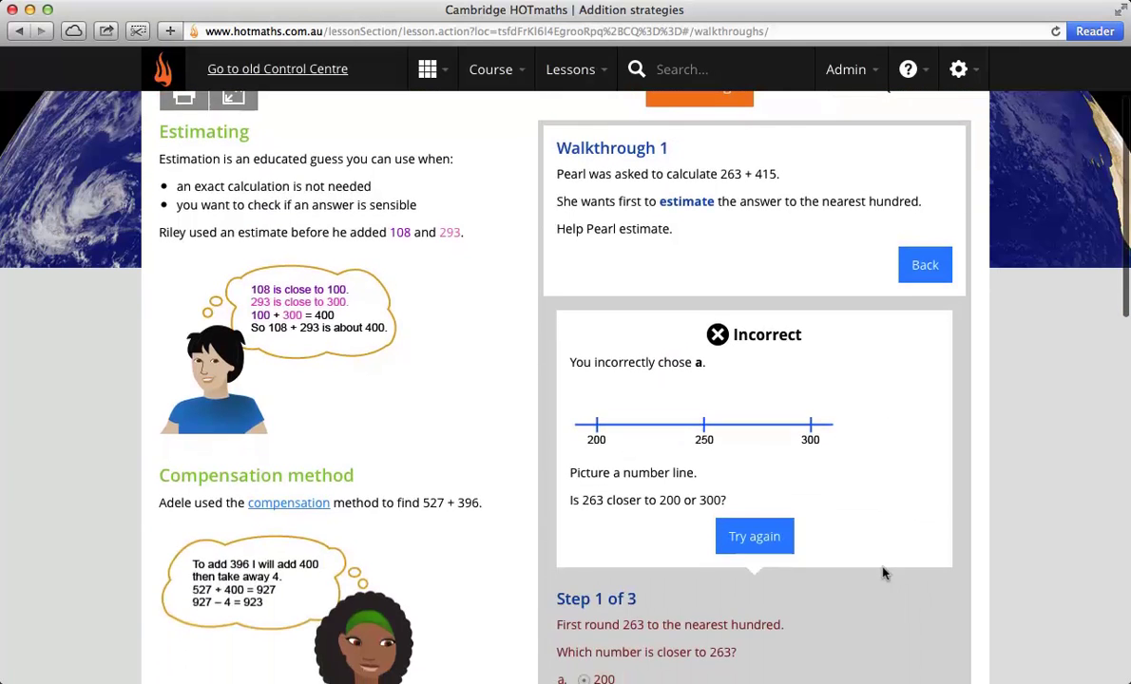
pyautogui.click(756, 538)
pyautogui.click(583, 420)
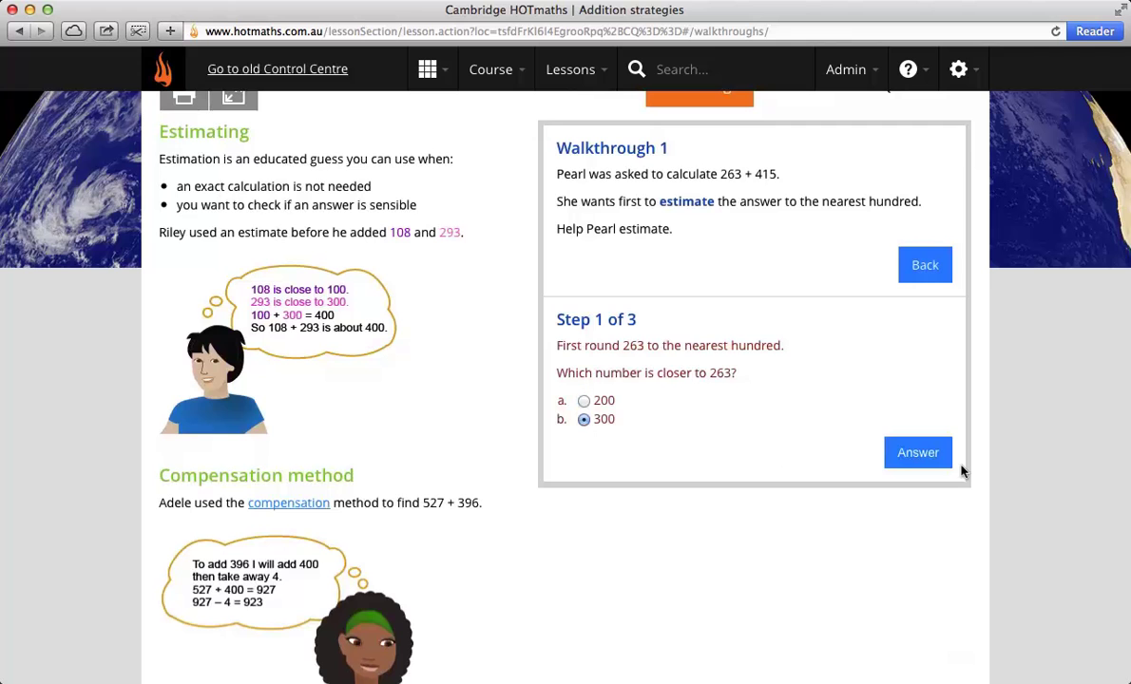
pyautogui.click(915, 456)
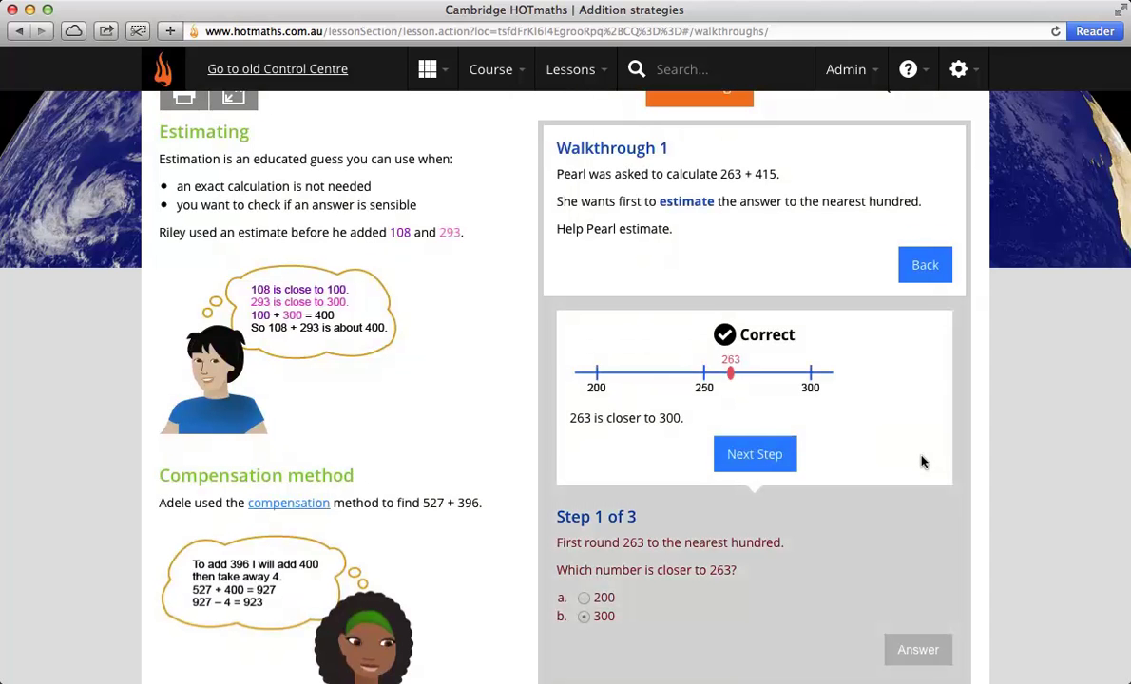
# Step: Answer step 2, rounding 415 to the nearest hundred, retrying until the correct answer appears
pyautogui.click(759, 456)
pyautogui.write('1')
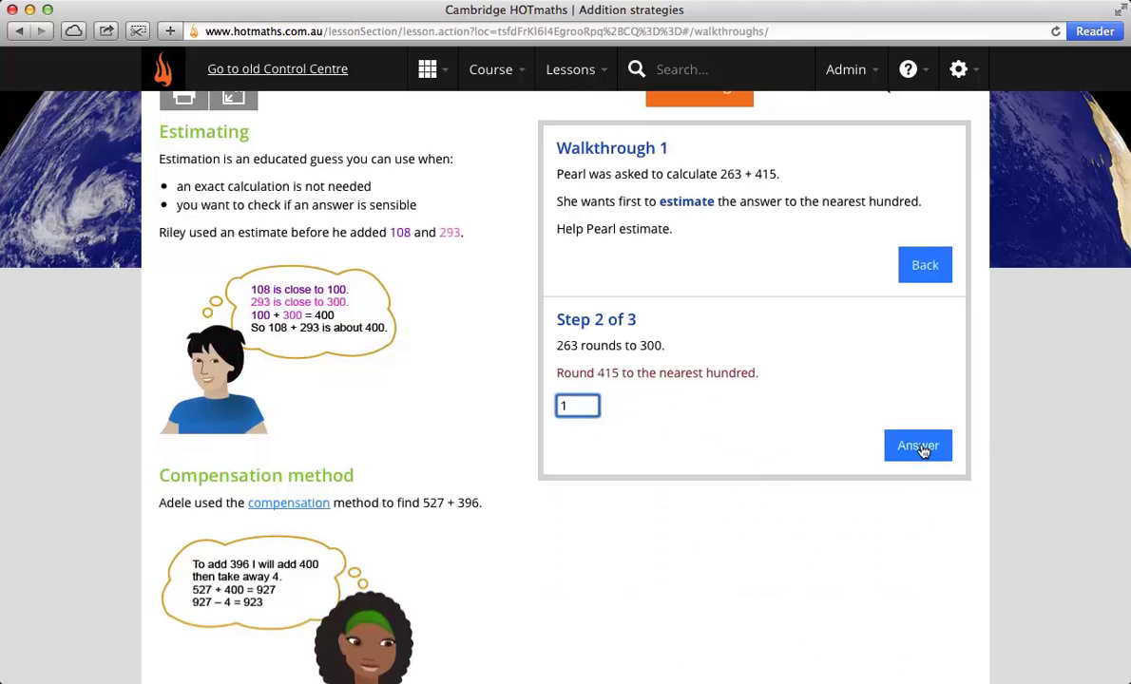
pyautogui.click(920, 447)
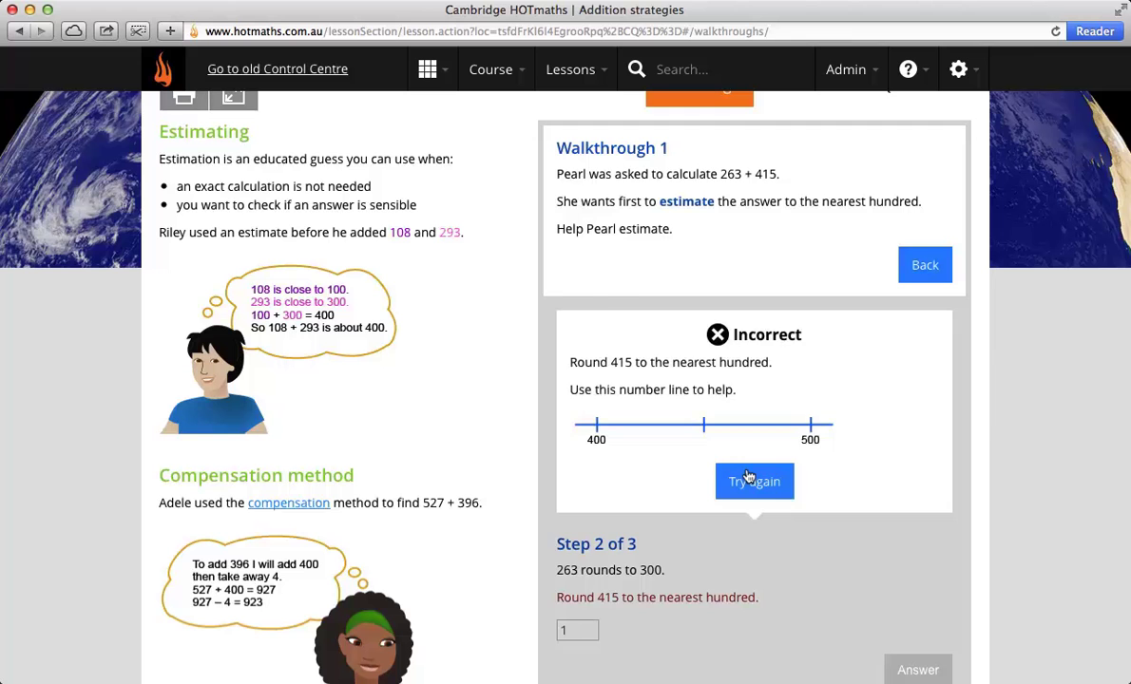
pyautogui.click(750, 477)
pyautogui.click(928, 446)
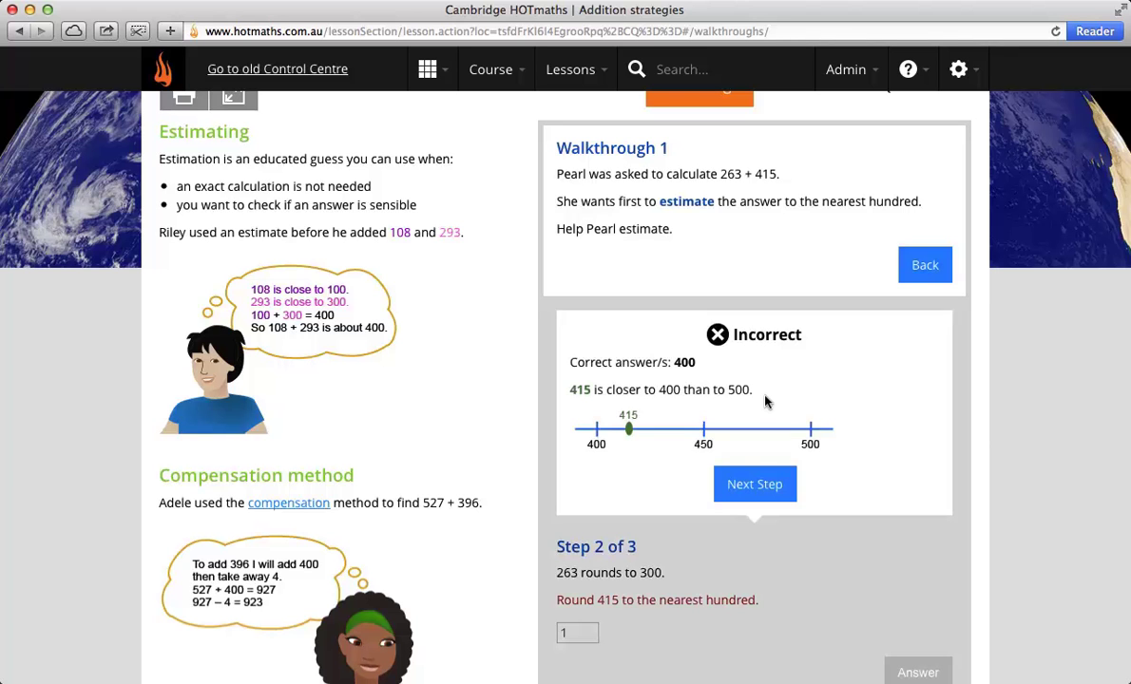
# Step: Enter 700 as the total of 300 + 400, view the summary, and open Walkthrough 2
pyautogui.click(742, 473)
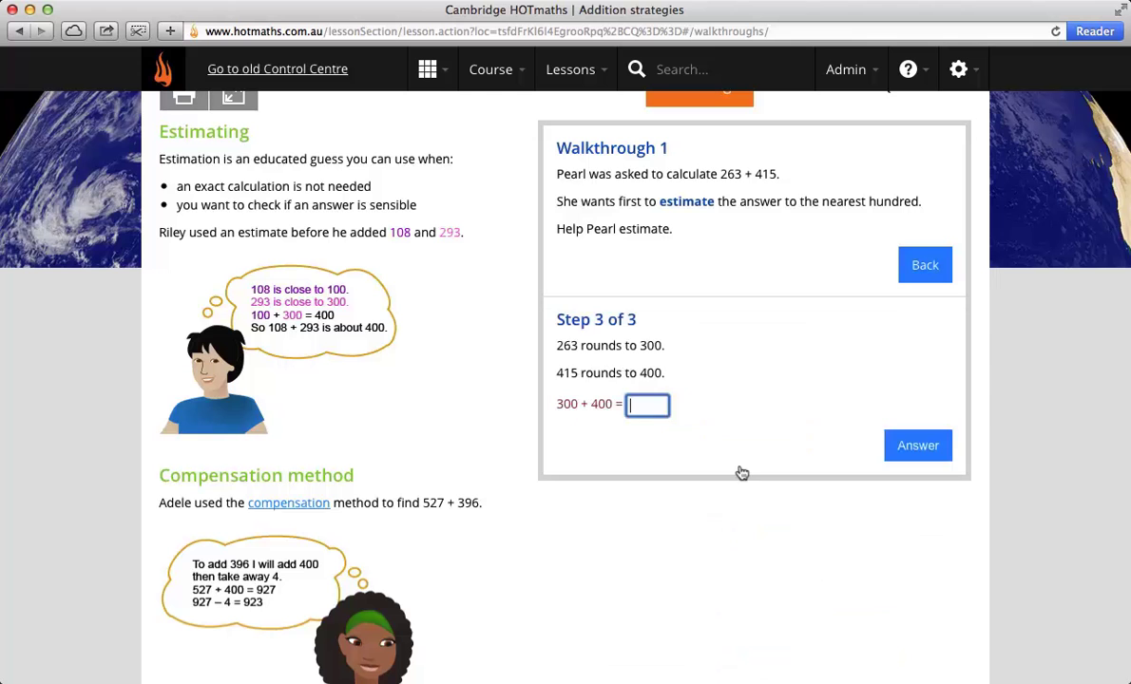
pyautogui.write('700')
pyautogui.click(927, 449)
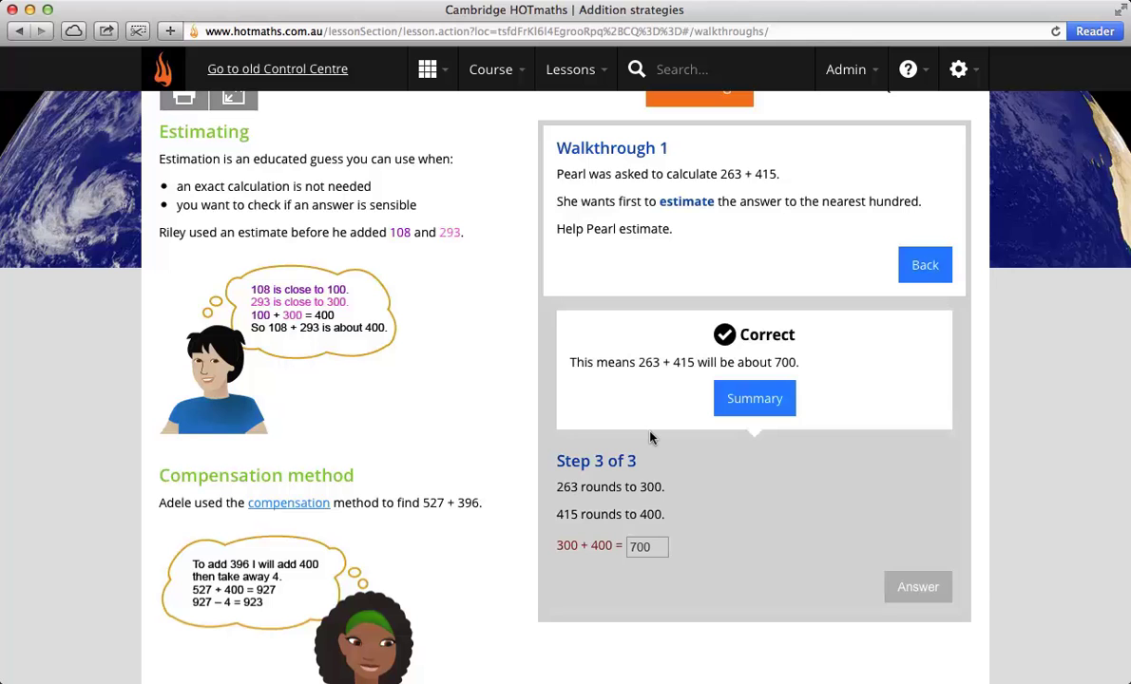
pyautogui.click(748, 398)
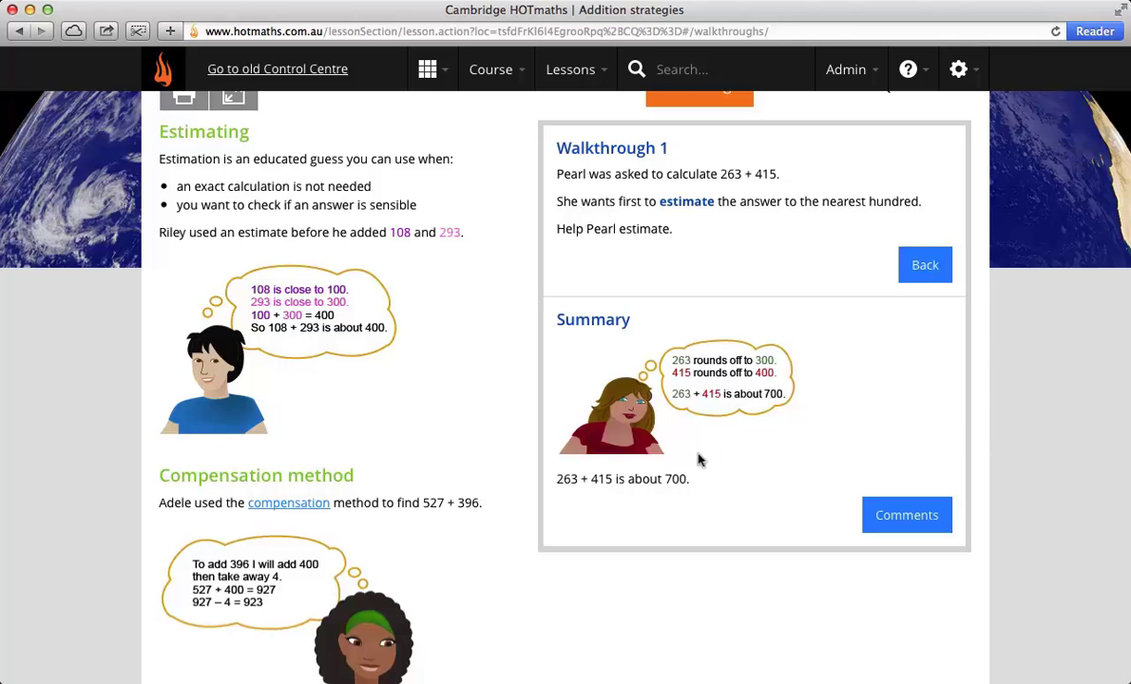
pyautogui.click(874, 516)
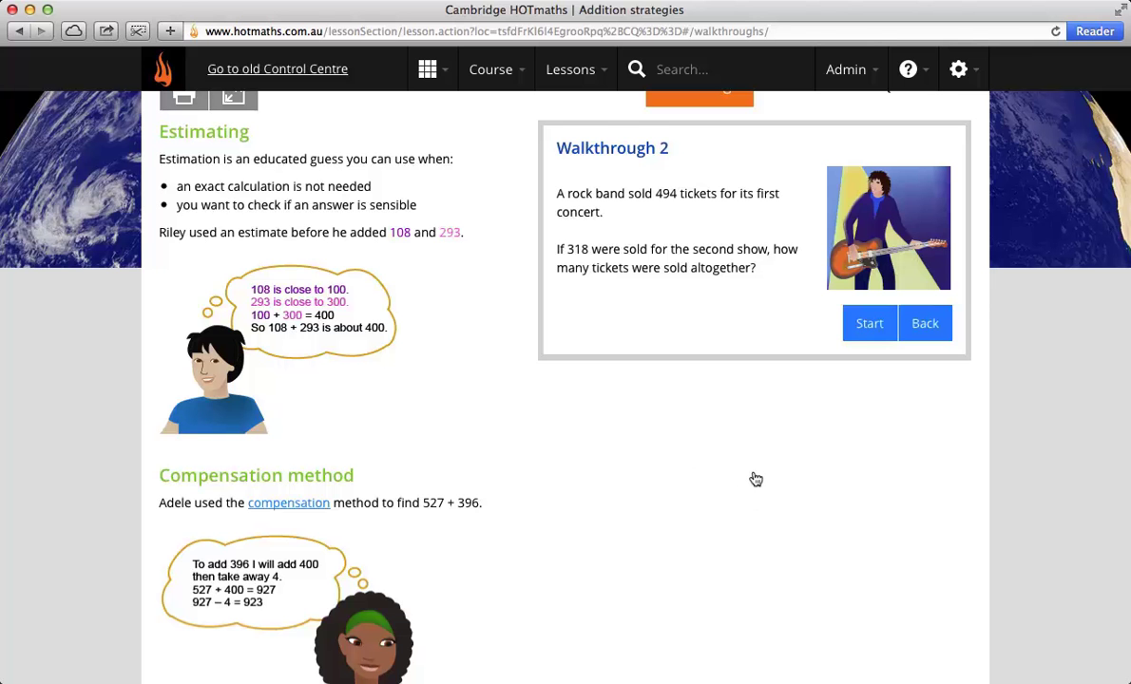
pyautogui.scroll(2, 755, 479)
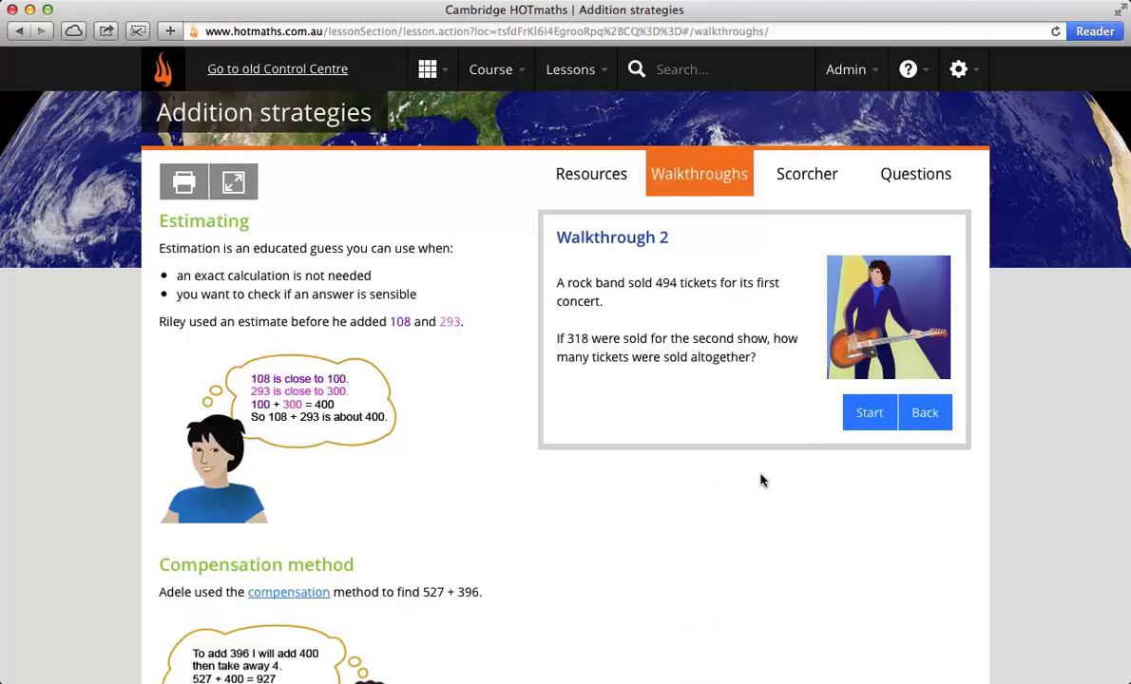
pyautogui.scroll(1, 760, 480)
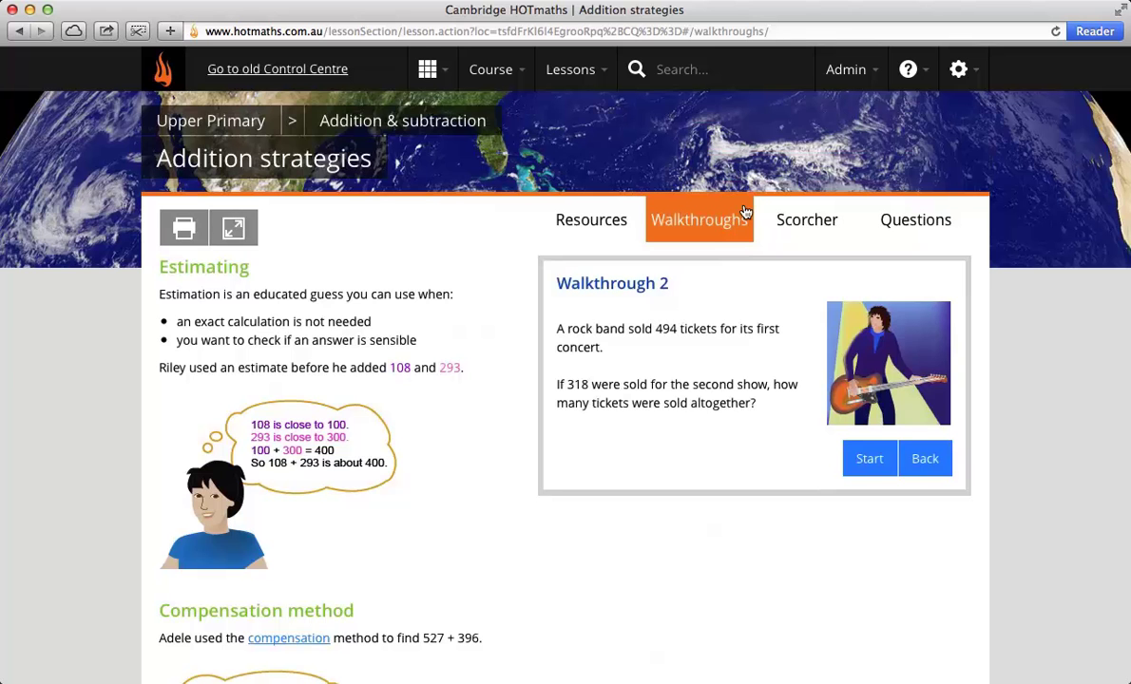
pyautogui.click(788, 220)
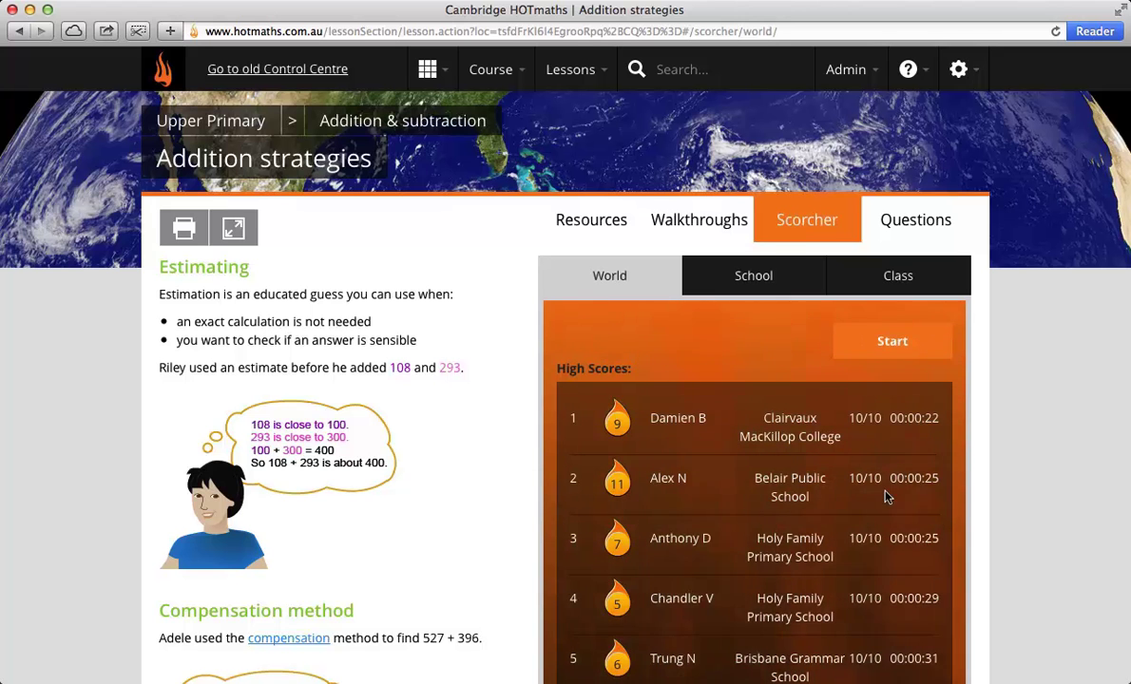
pyautogui.scroll(-2, 880, 461)
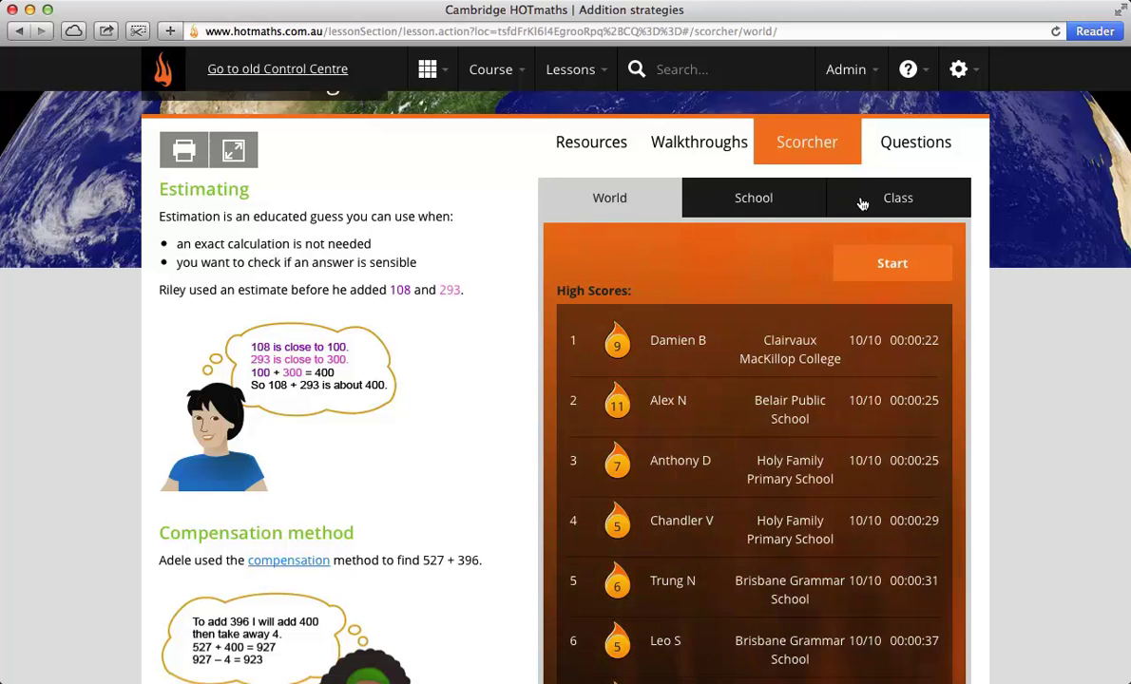
pyautogui.scroll(-2, 727, 403)
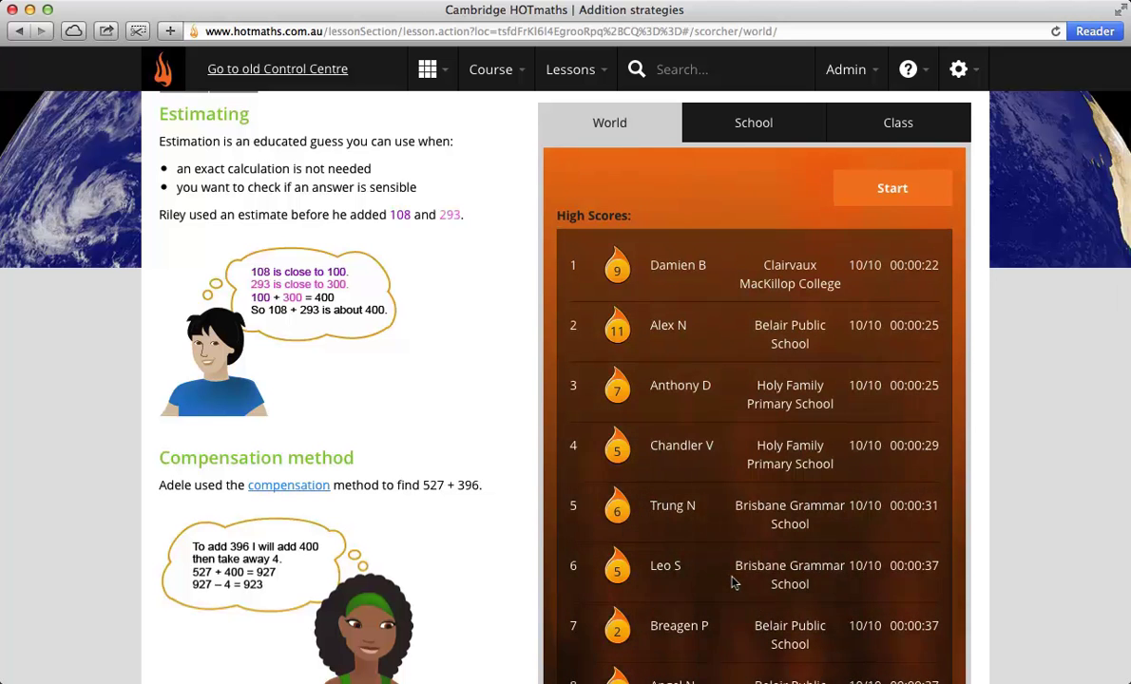
# Step: Start a Scorcher round and submit 1 as the answer to all ten addition cards
pyautogui.click(902, 181)
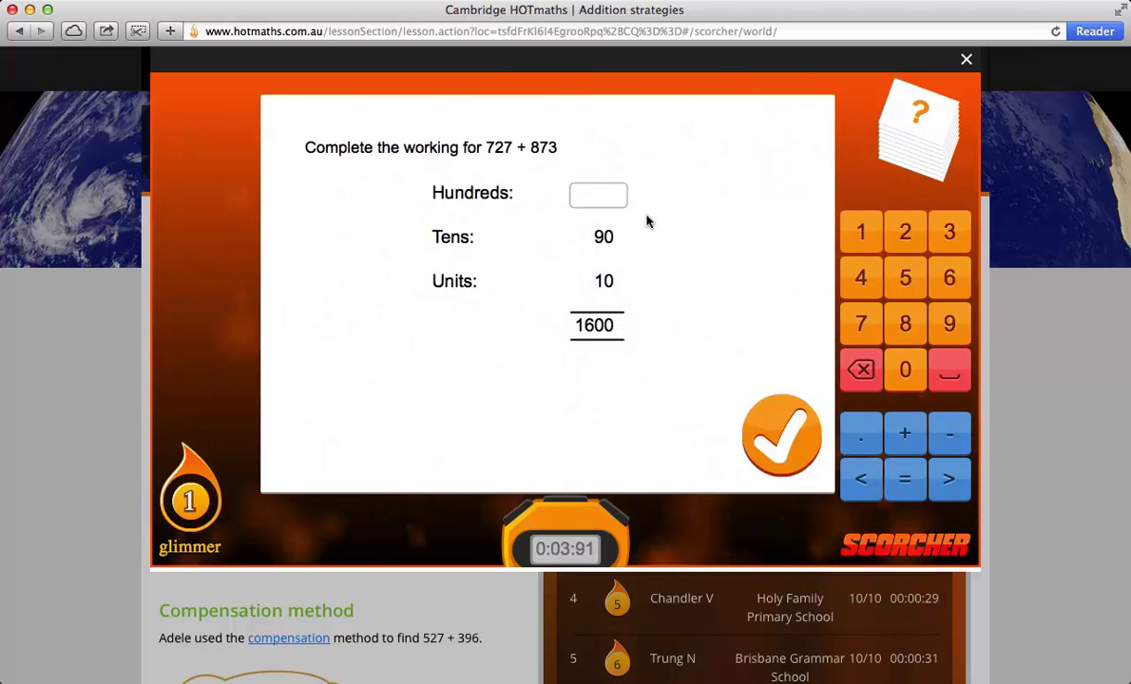
pyautogui.write('1')
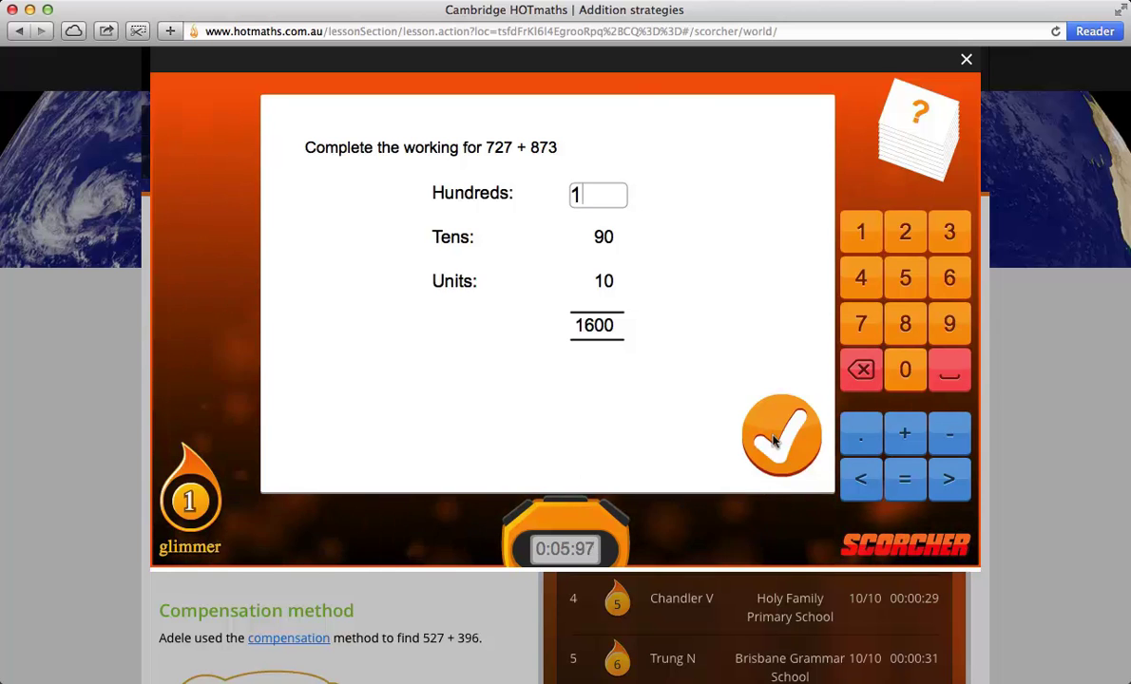
pyautogui.click(775, 440)
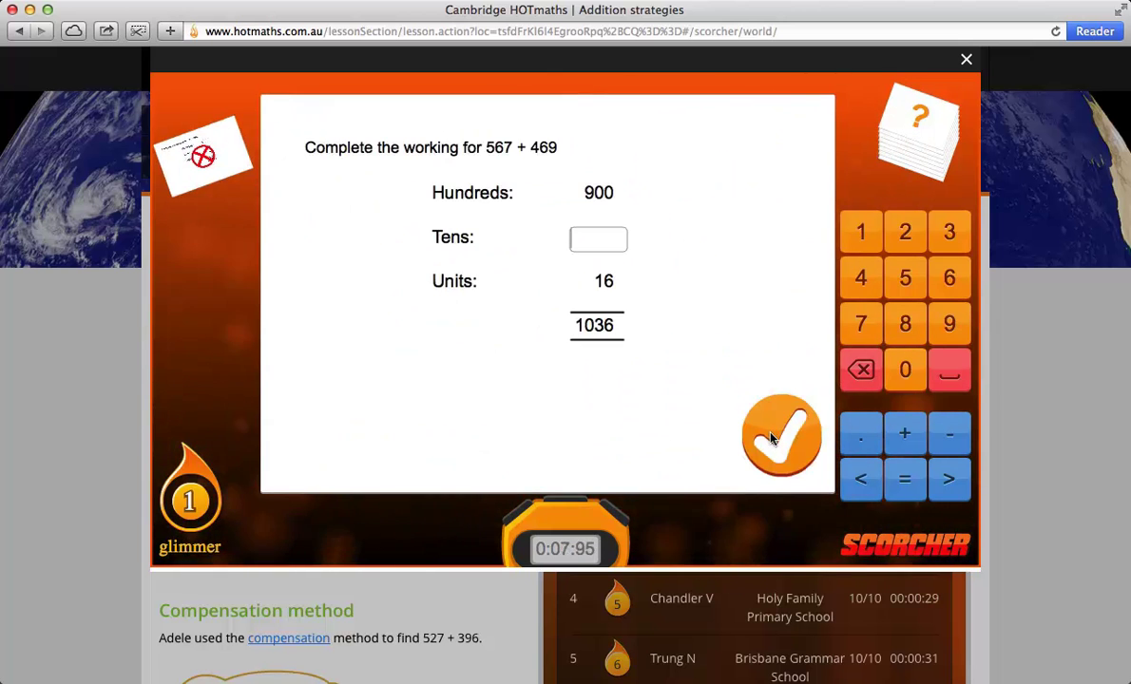
pyautogui.write('1')
pyautogui.click(774, 439)
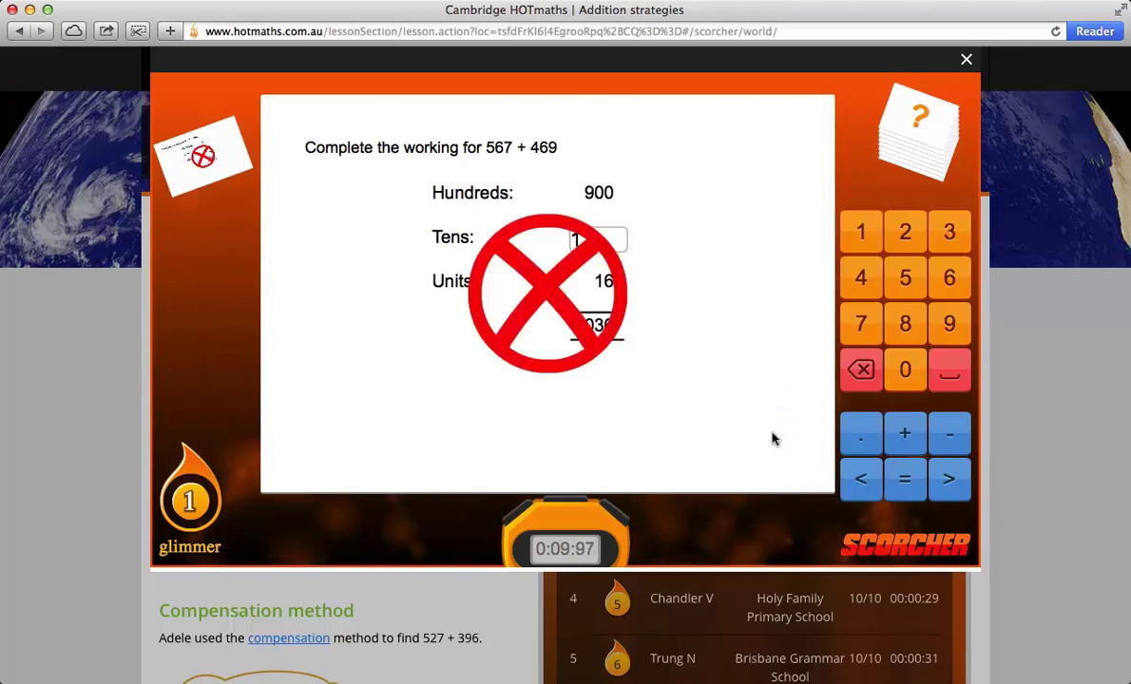
pyautogui.write('1')
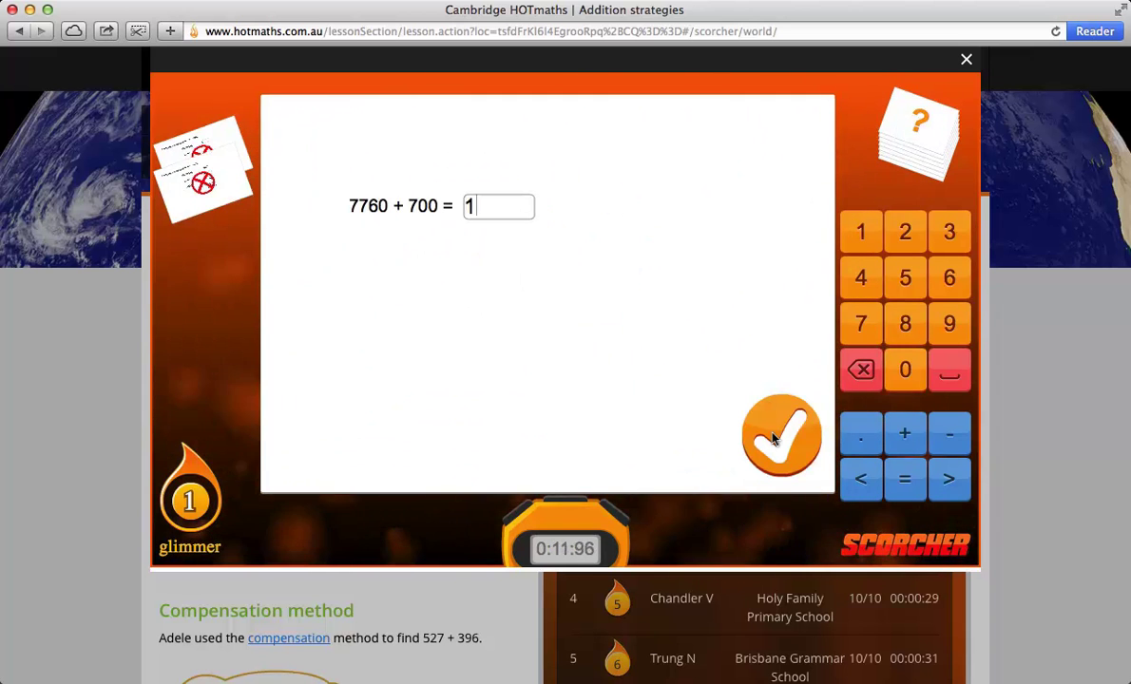
pyautogui.click(775, 439)
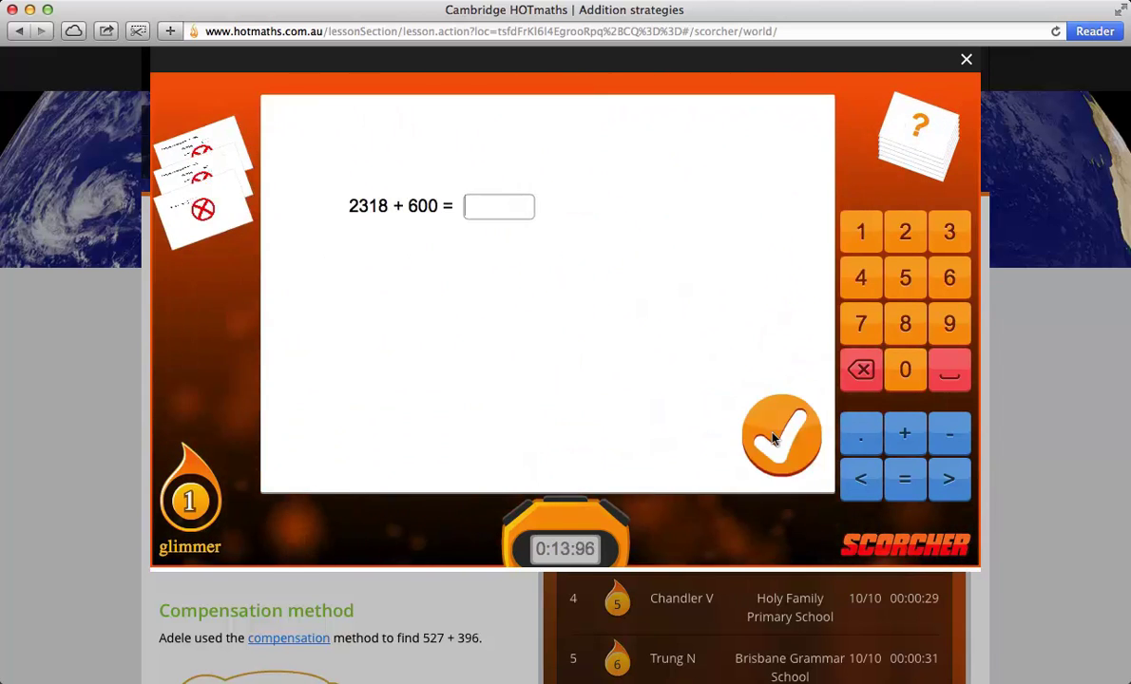
pyautogui.write('1')
pyautogui.click(774, 439)
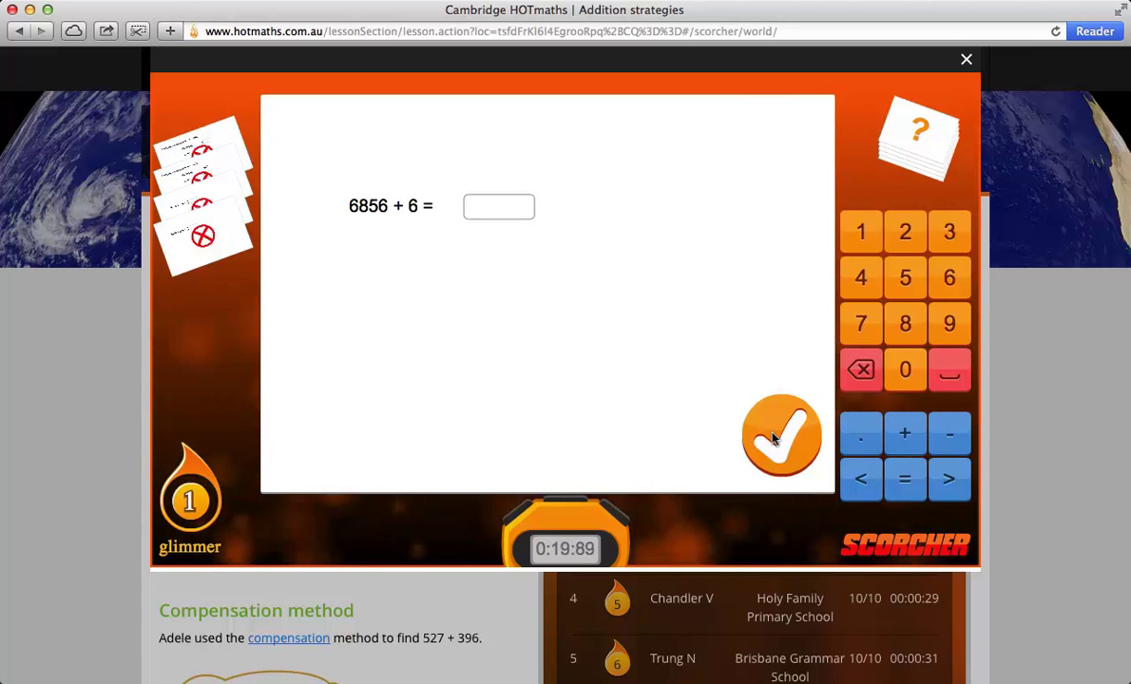
pyautogui.write('1')
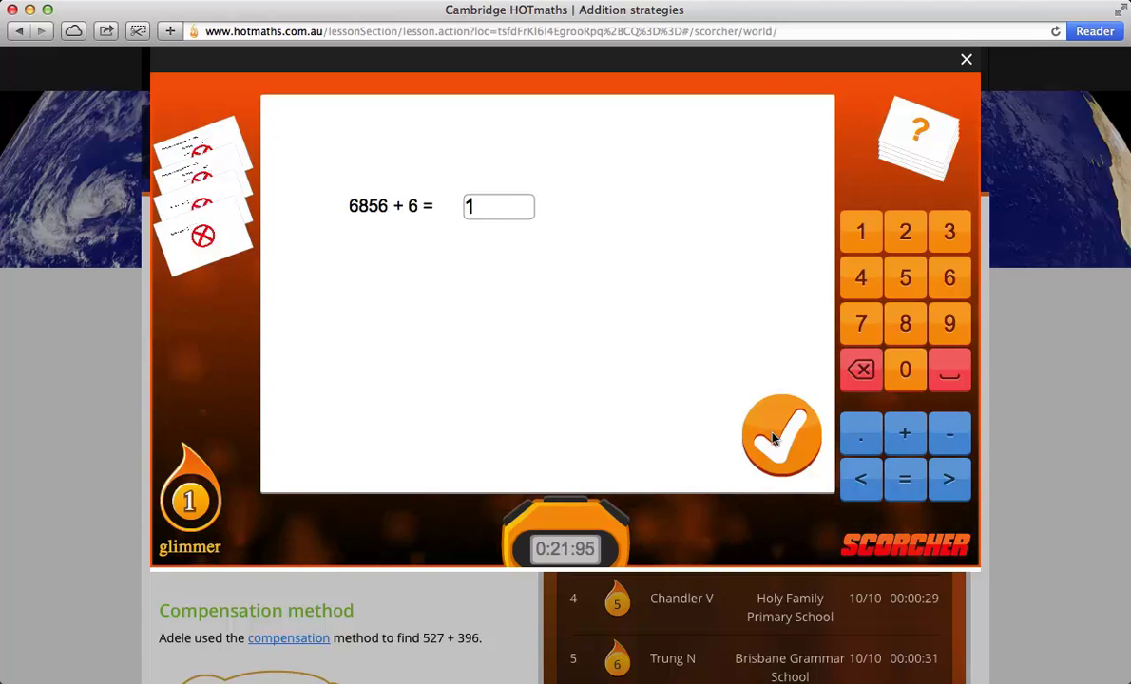
pyautogui.click(775, 439)
pyautogui.write('1')
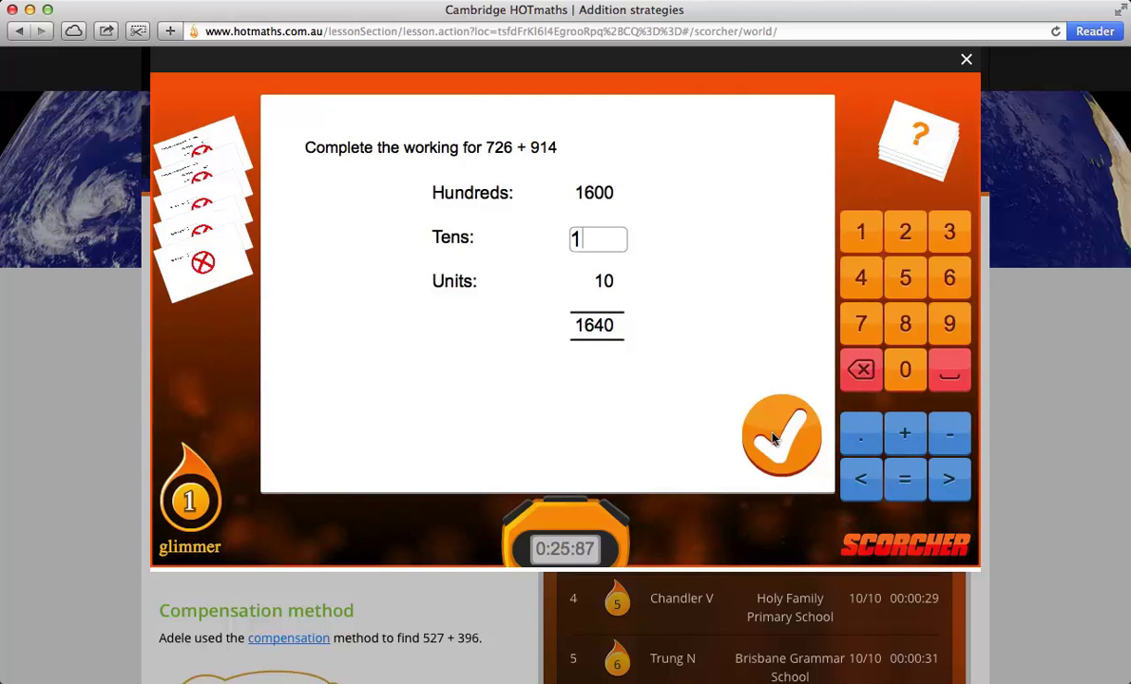
pyautogui.click(775, 439)
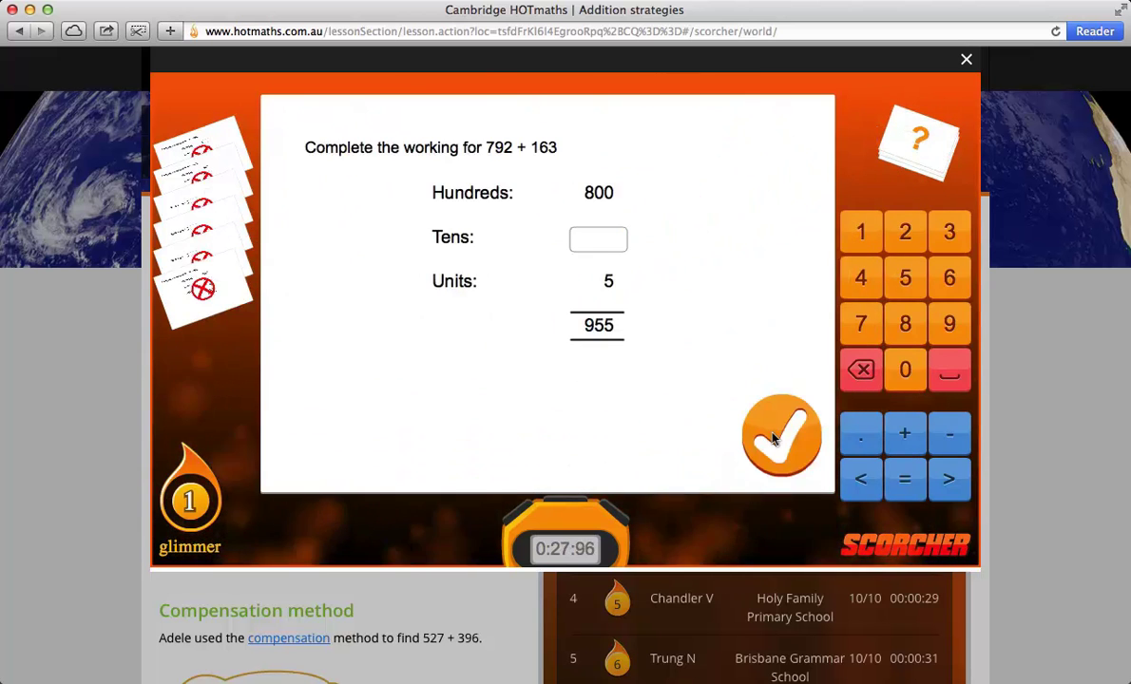
pyautogui.write('1')
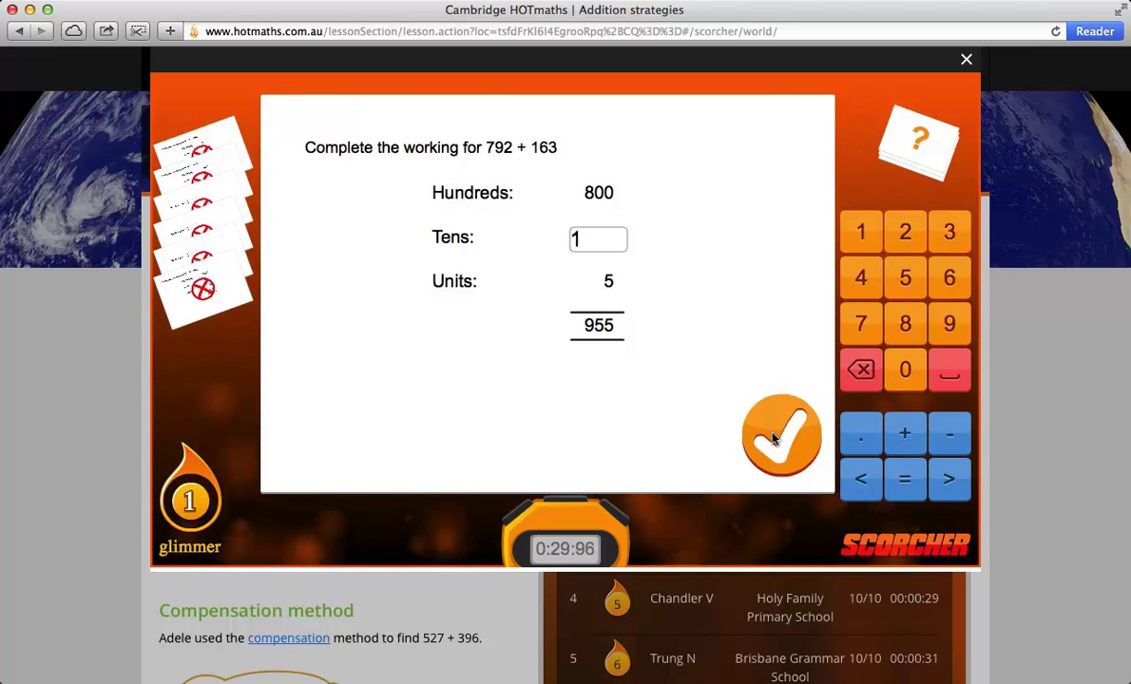
pyautogui.click(775, 439)
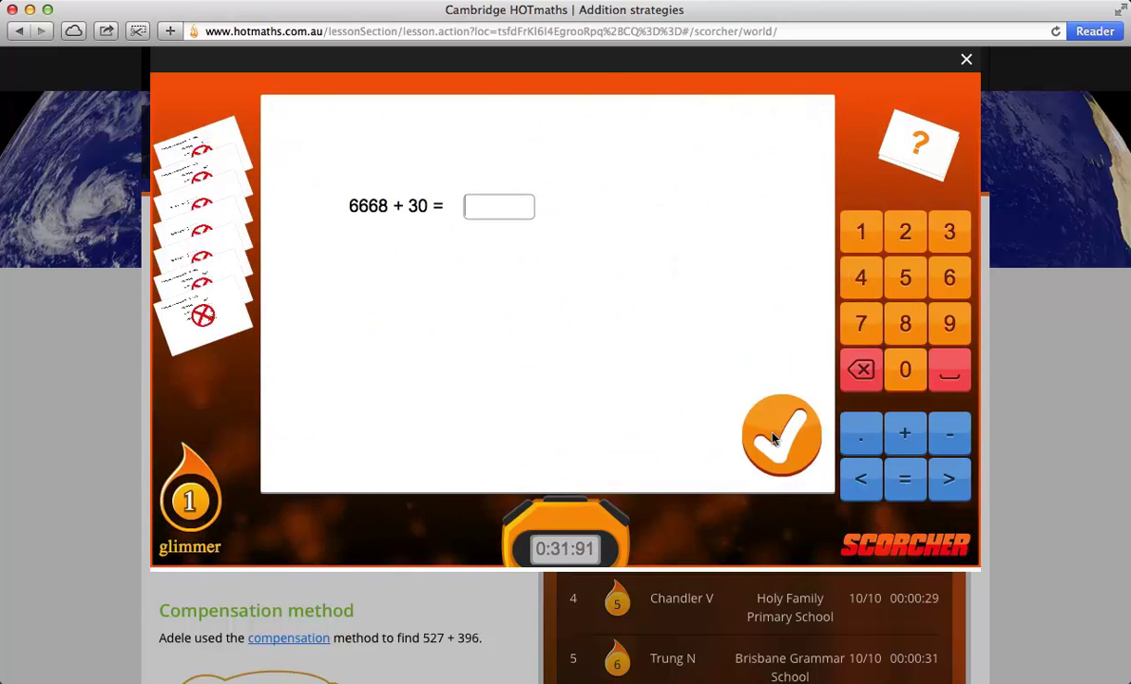
pyautogui.write('1')
pyautogui.click(774, 439)
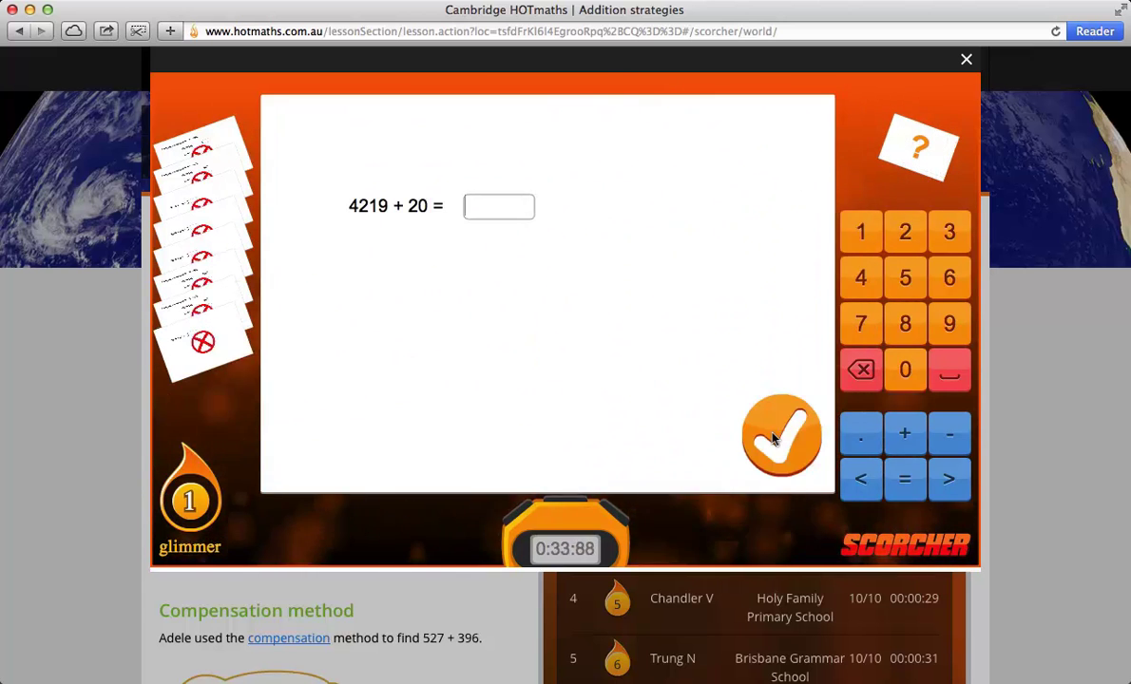
pyautogui.write('1')
pyautogui.click(775, 439)
pyautogui.write('1')
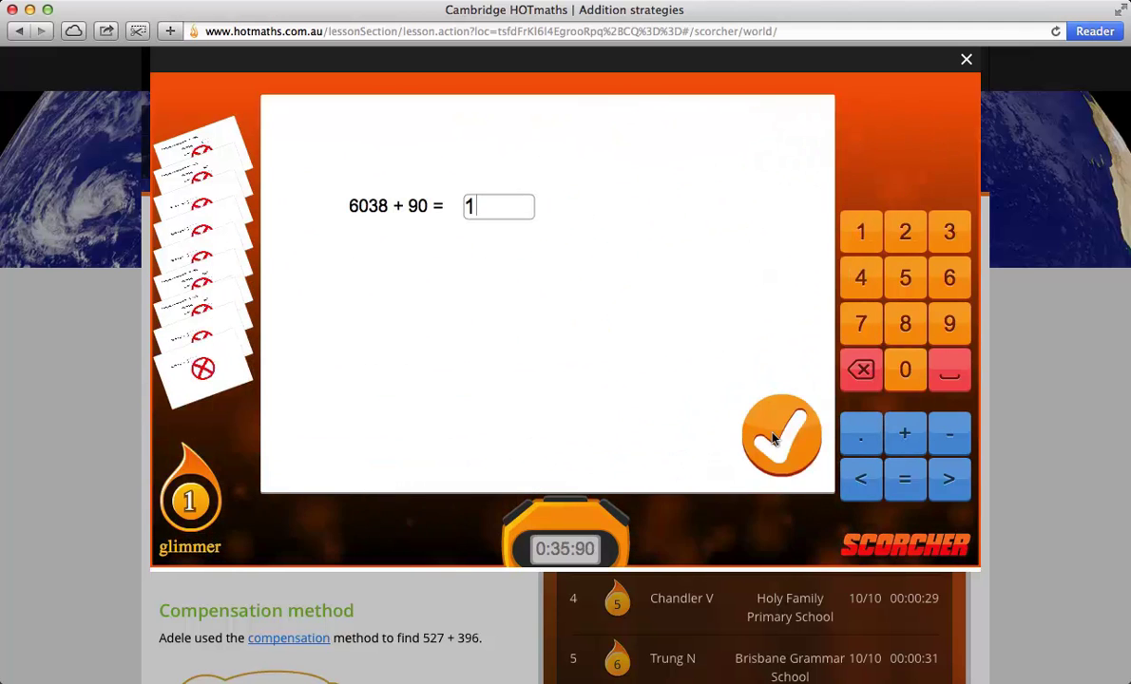
pyautogui.click(774, 439)
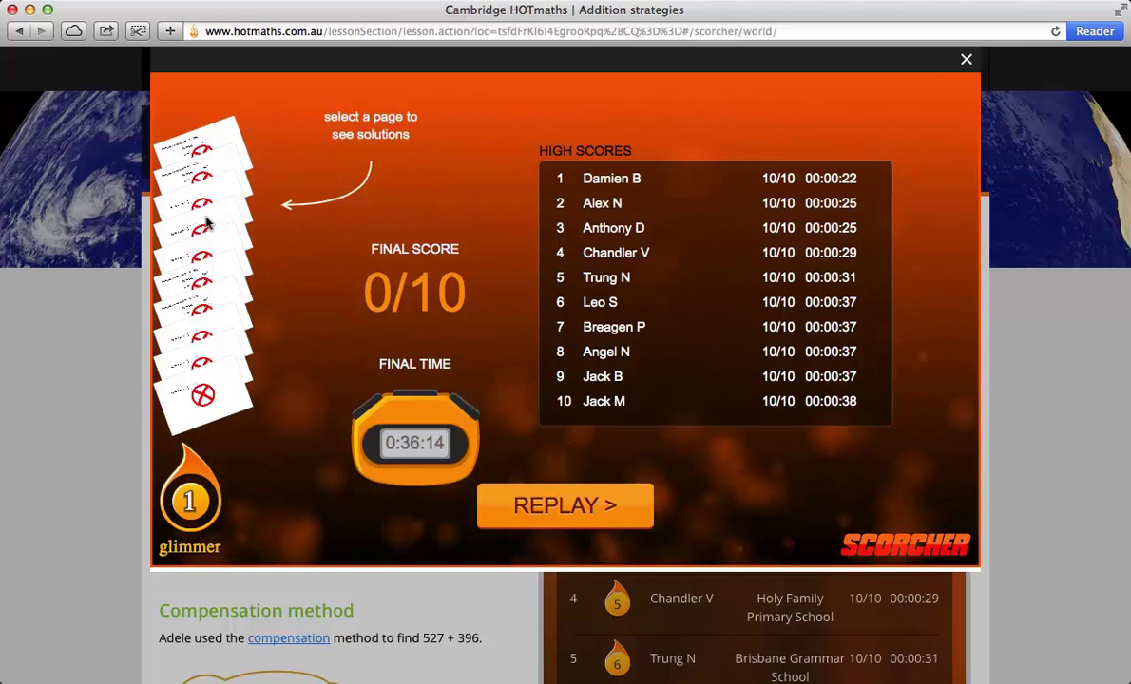
# Step: View the solution to the 2318 + 600 card, then close the Scorcher results
pyautogui.click(208, 222)
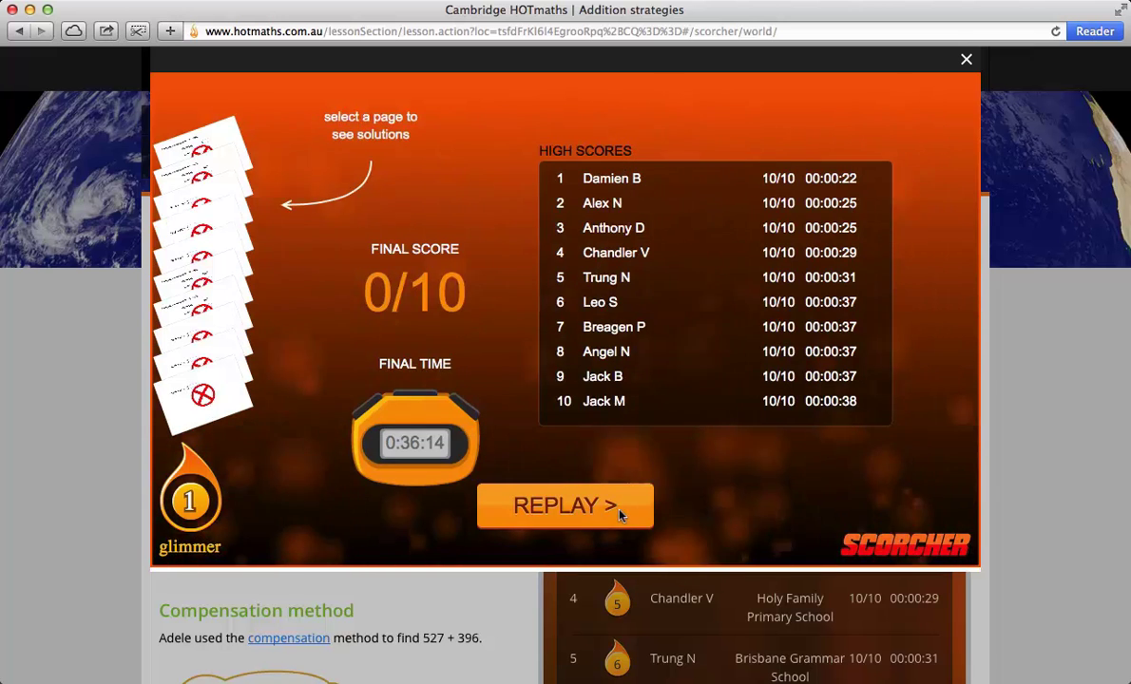
pyautogui.click(963, 60)
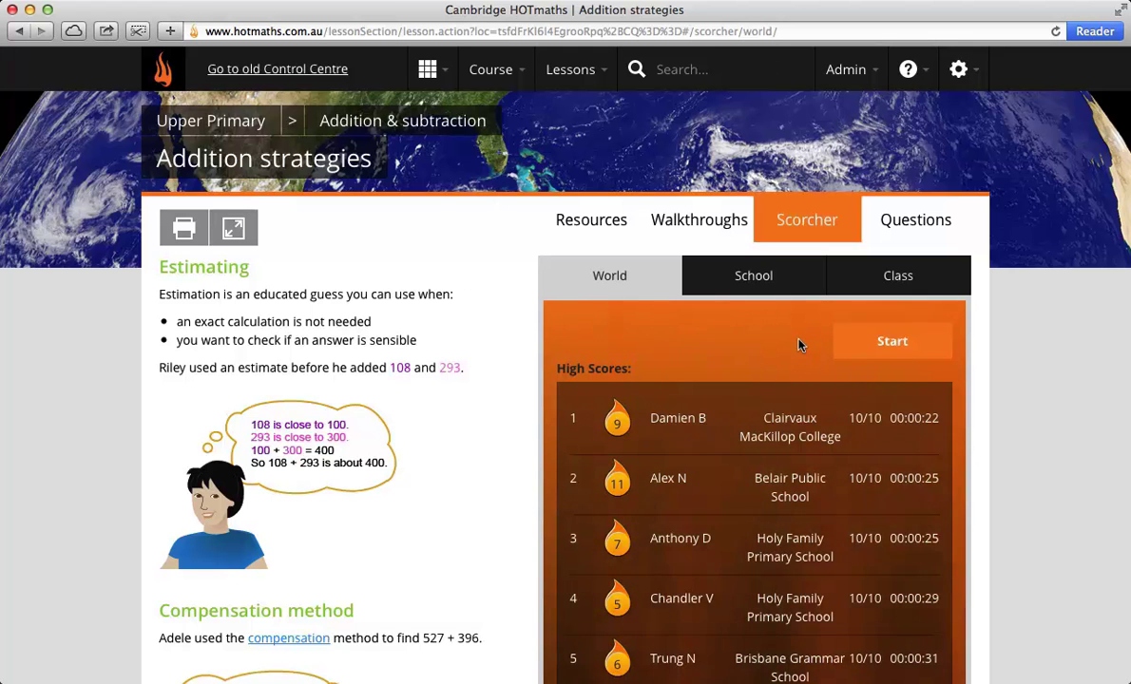
# Step: Open the Level 1 practice questions and show question 6 on rounding 293 to 300
pyautogui.click(887, 223)
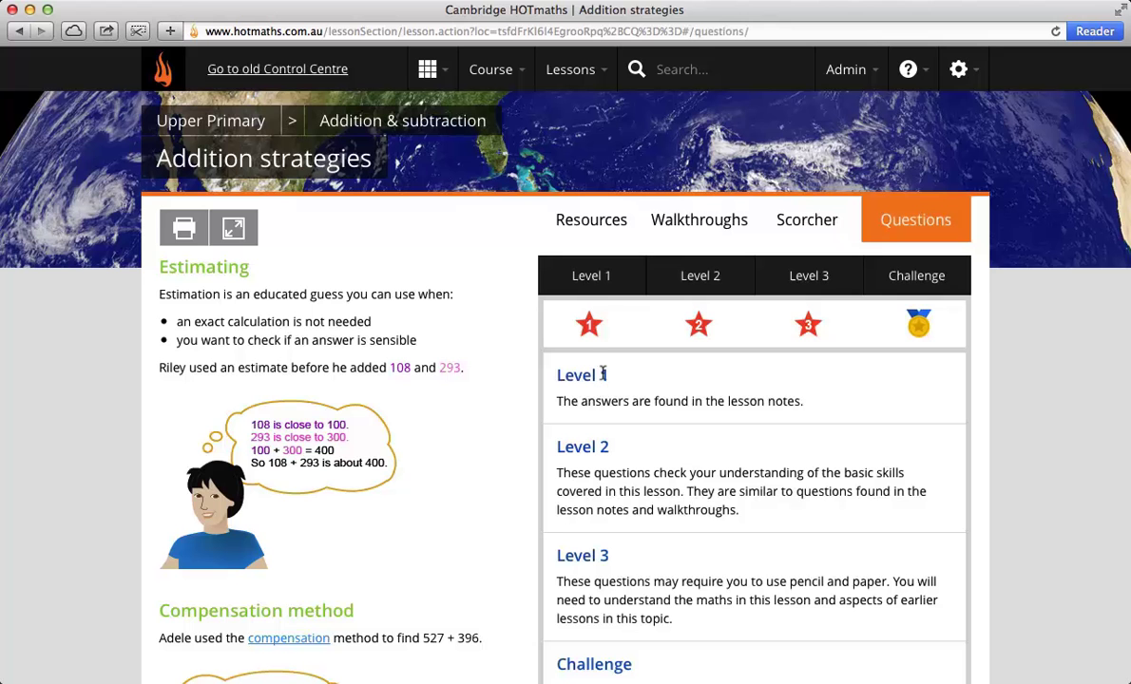
pyautogui.click(593, 276)
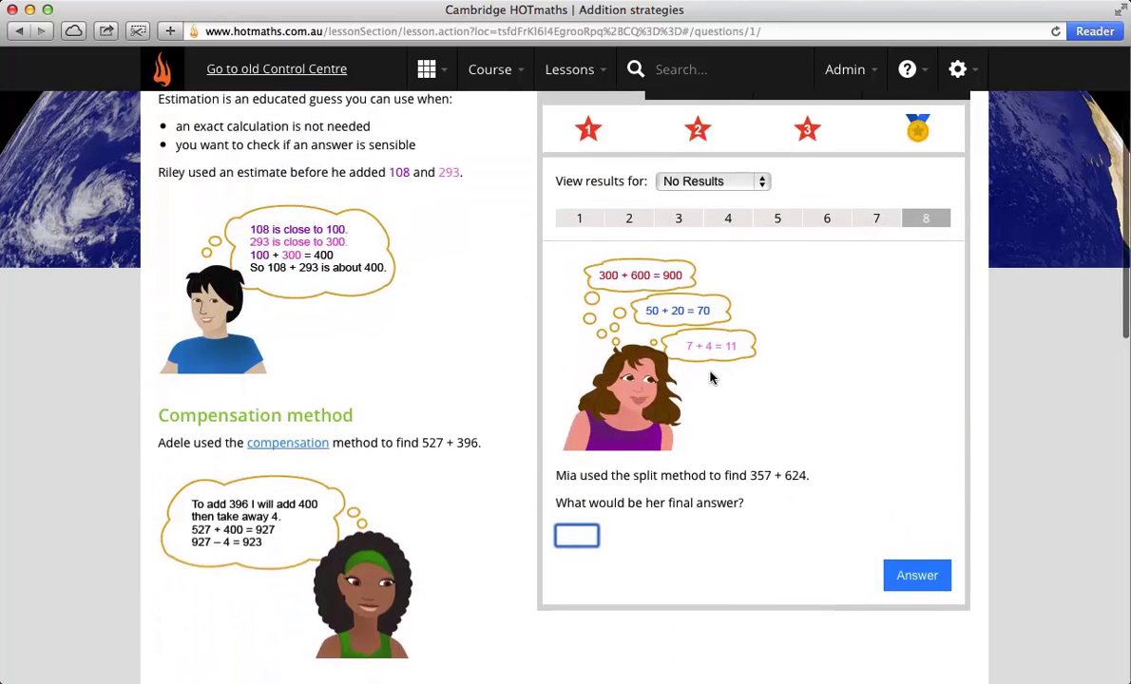
pyautogui.click(817, 221)
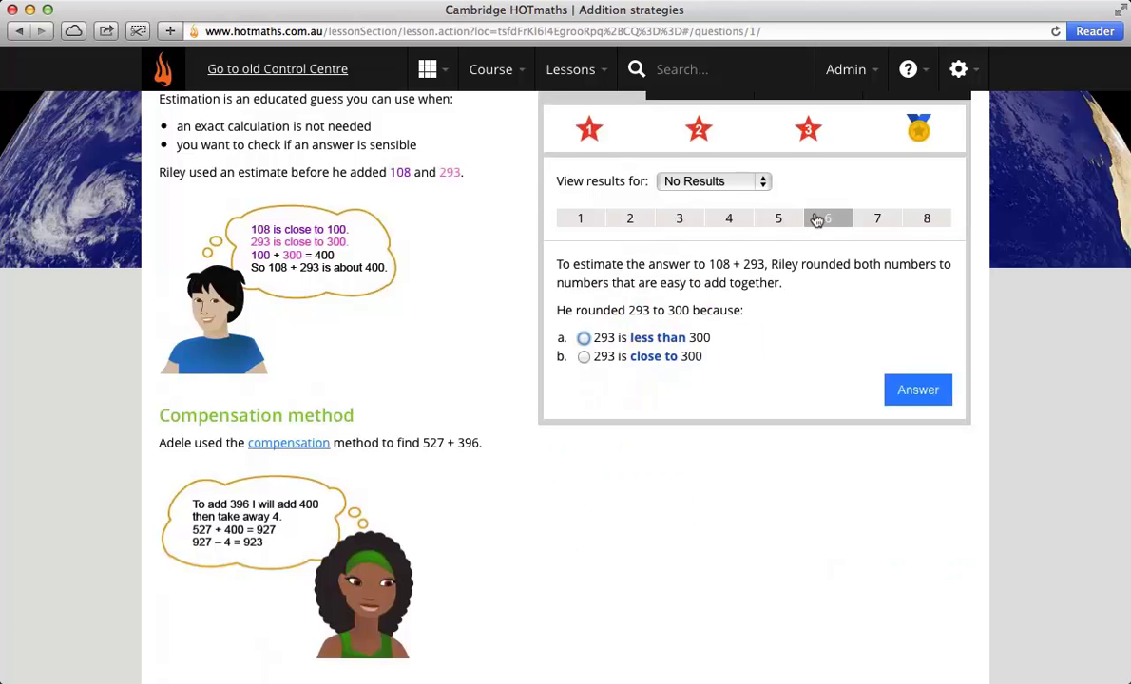
pyautogui.scroll(2, 820, 221)
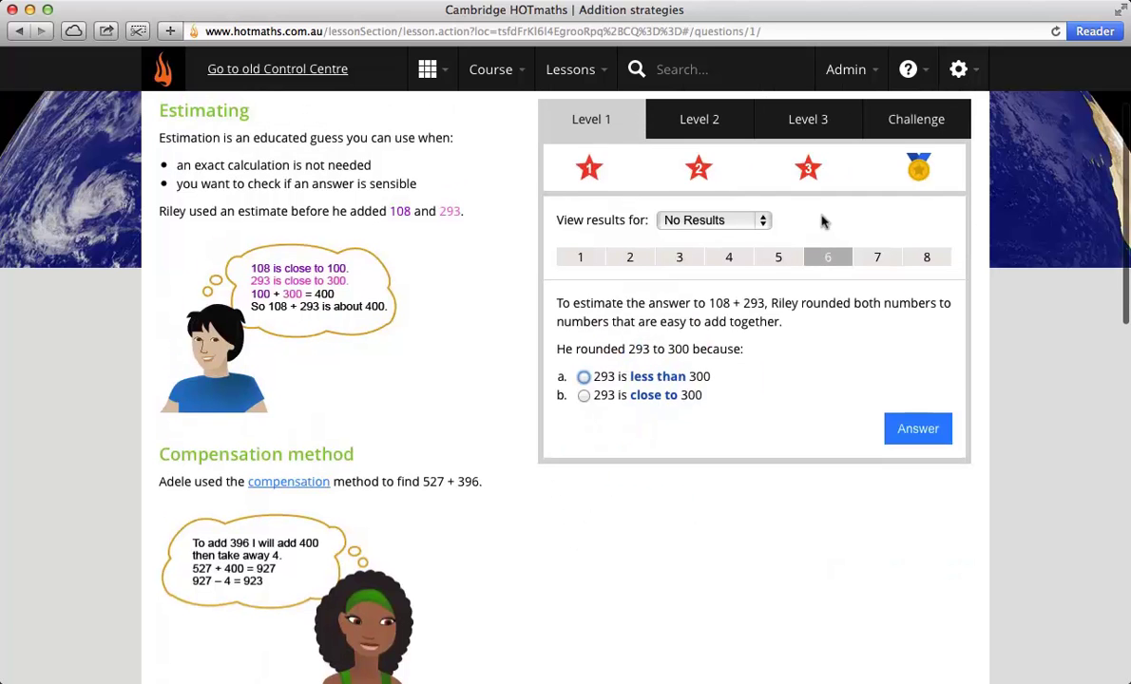
# Step: View Level 2 question 2, then Level 3 questions 4 and 8
pyautogui.click(700, 123)
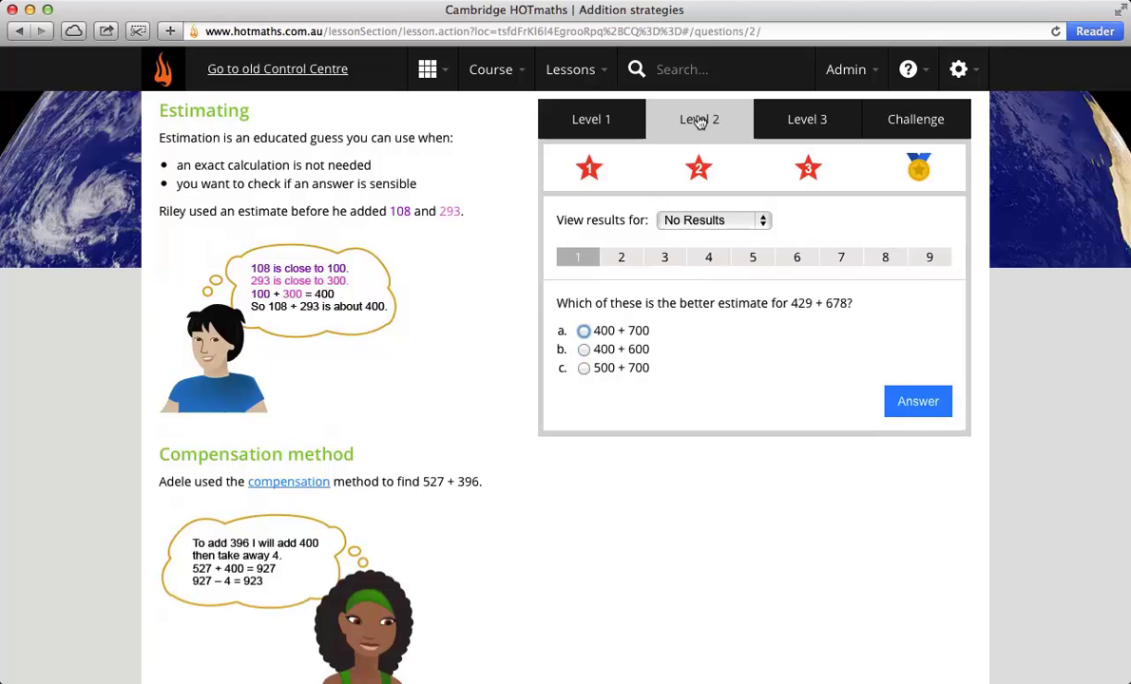
pyautogui.click(626, 258)
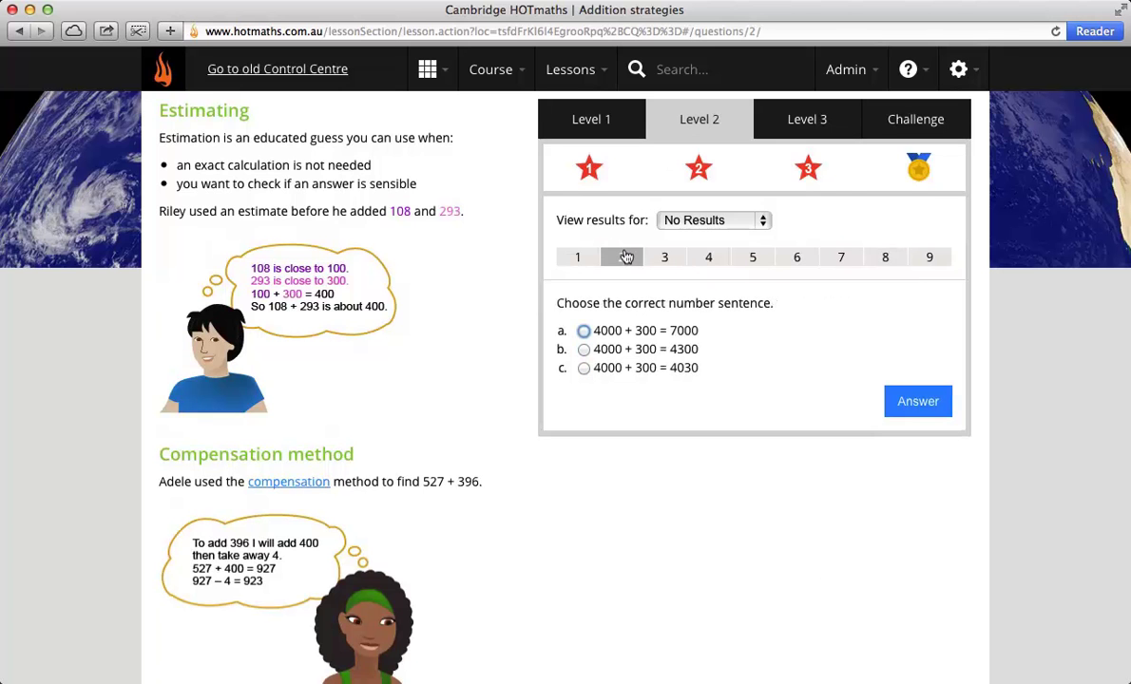
pyautogui.click(819, 124)
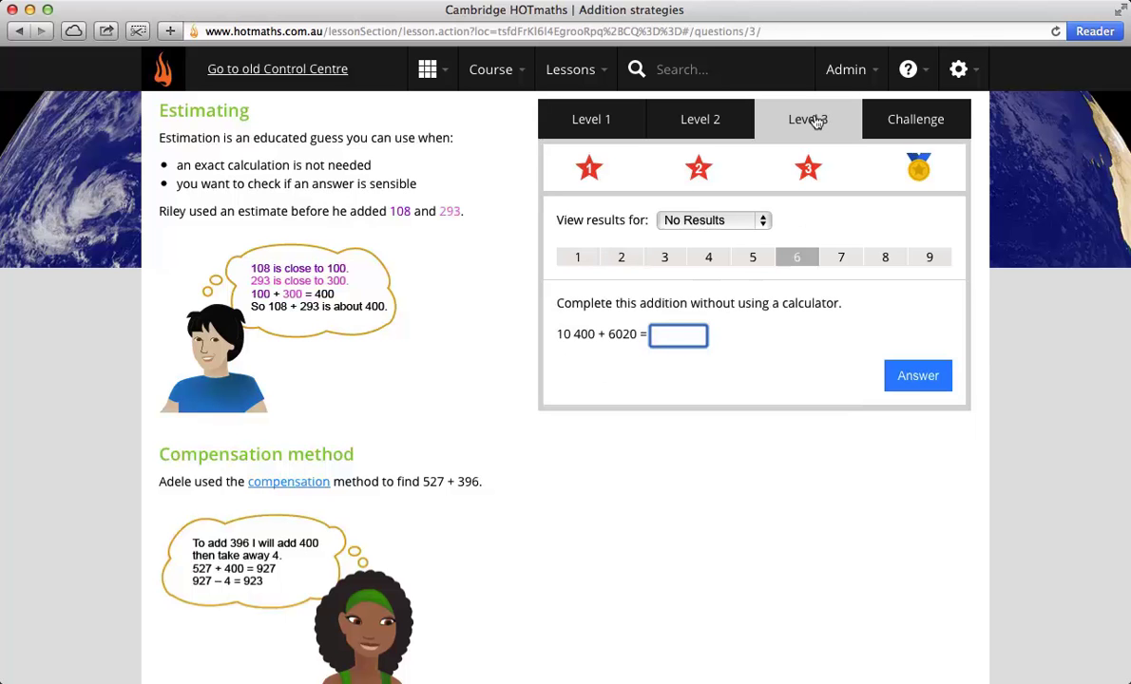
pyautogui.click(710, 252)
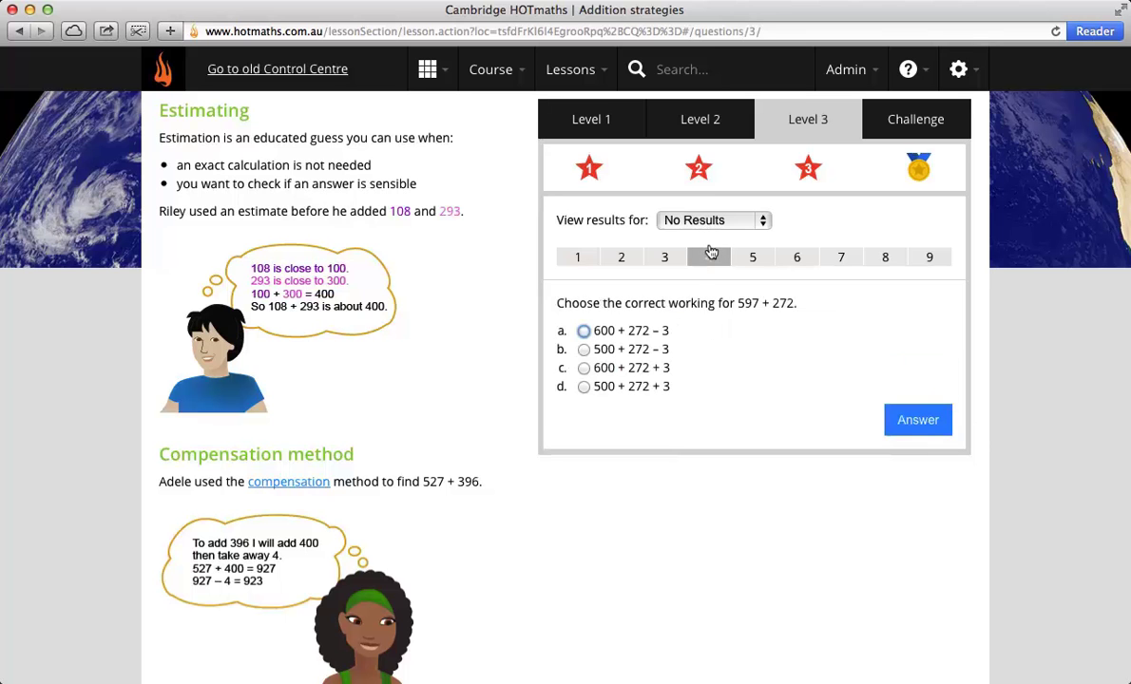
pyautogui.click(873, 257)
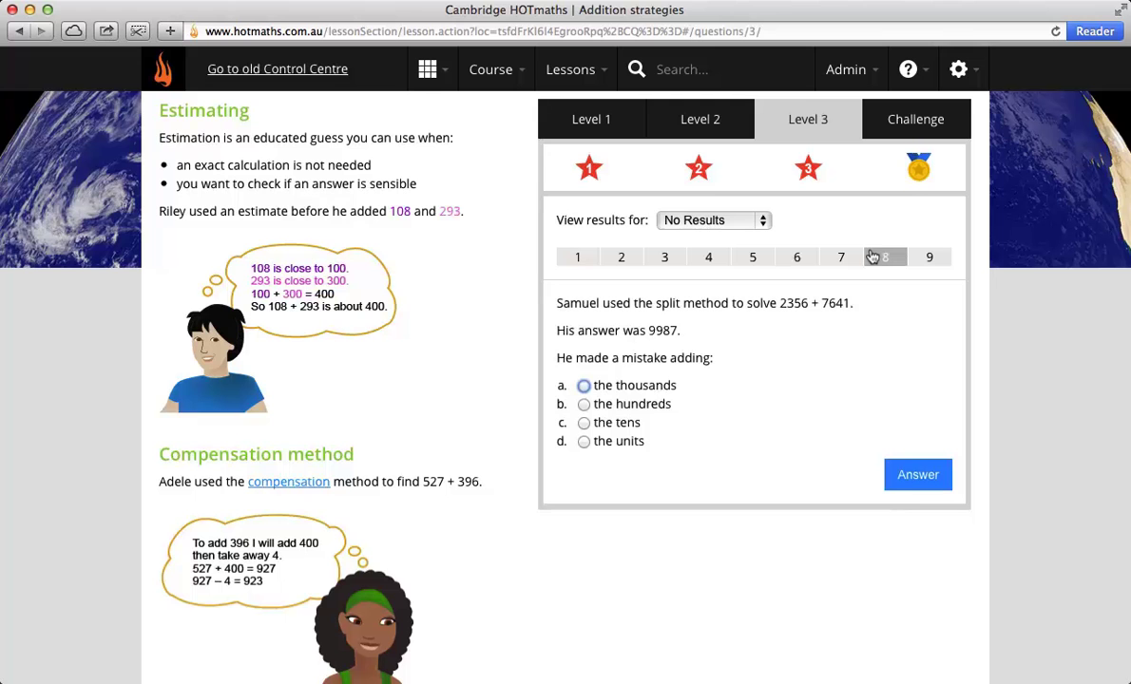
# Step: Show Challenge question 2 on estimating 1200, scrolling up to the course breadcrumb
pyautogui.click(895, 120)
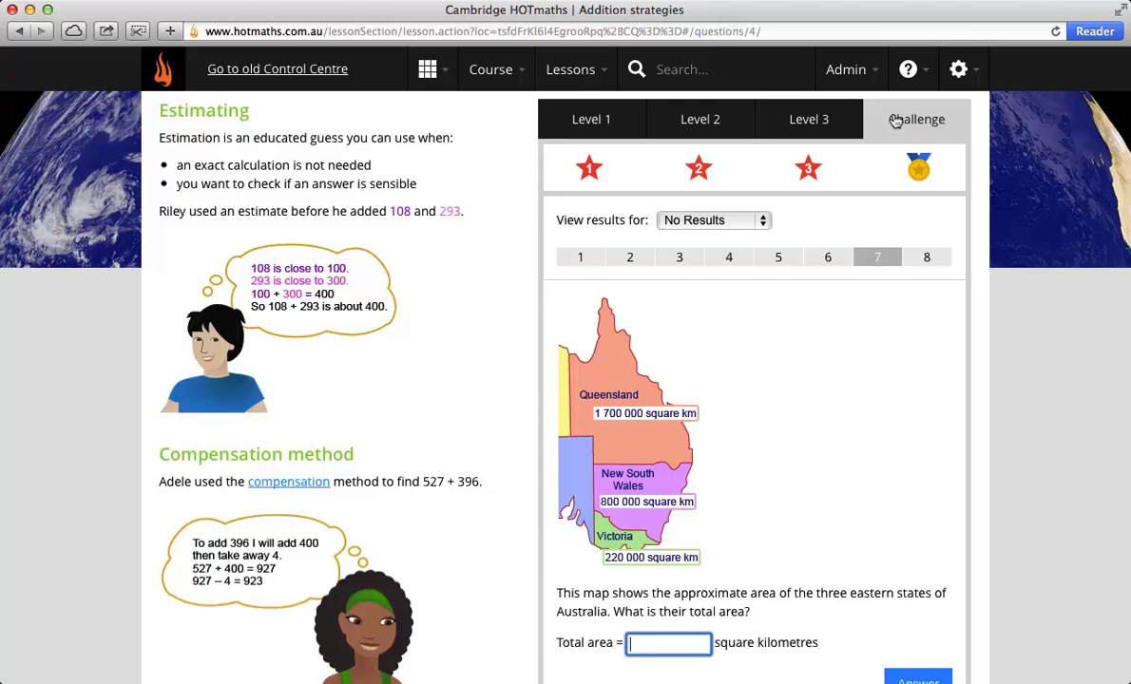
pyautogui.scroll(-2, 812, 522)
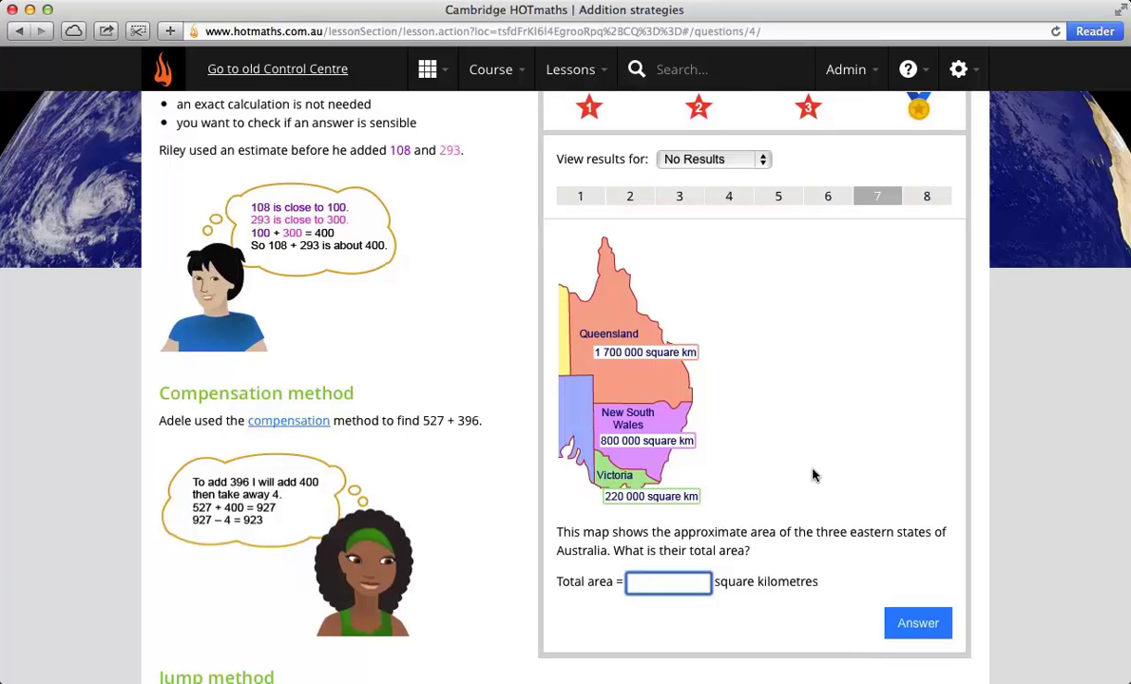
pyautogui.click(617, 194)
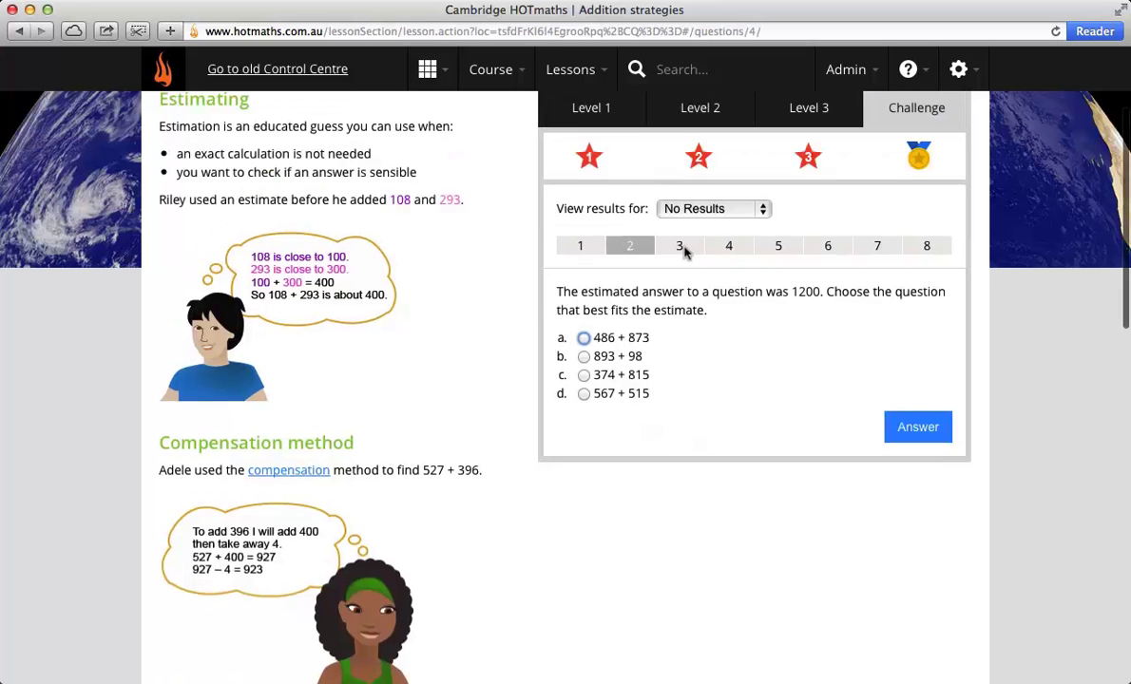
pyautogui.scroll(3, 681, 245)
pyautogui.scroll(1, 749, 342)
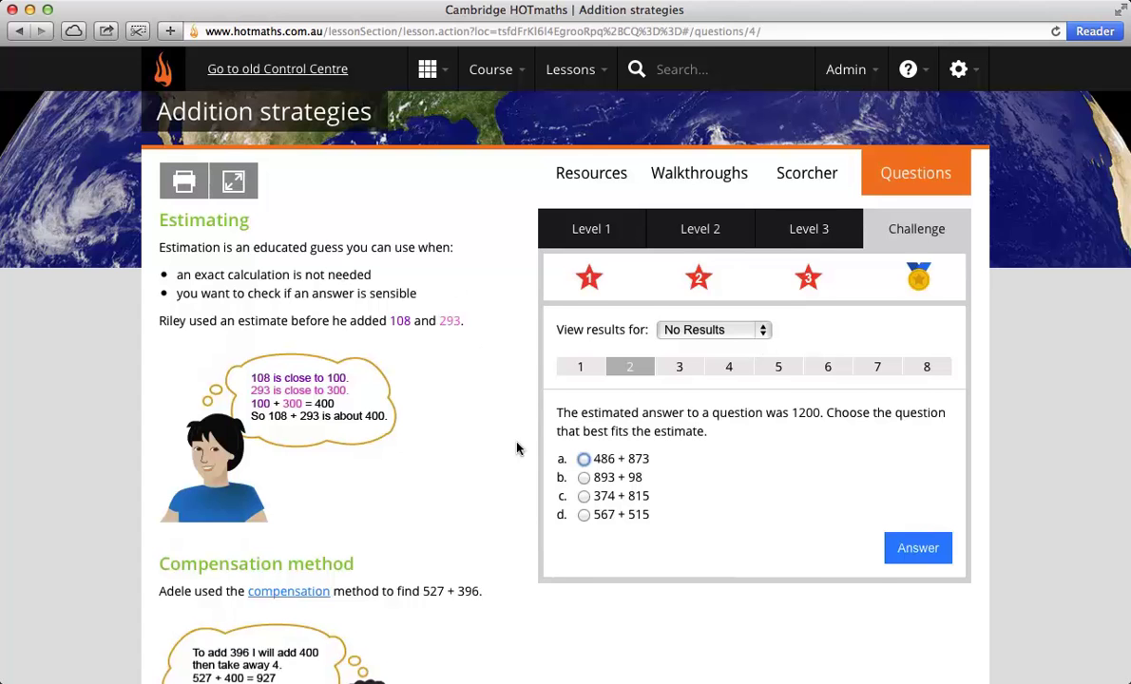
pyautogui.scroll(1, 469, 364)
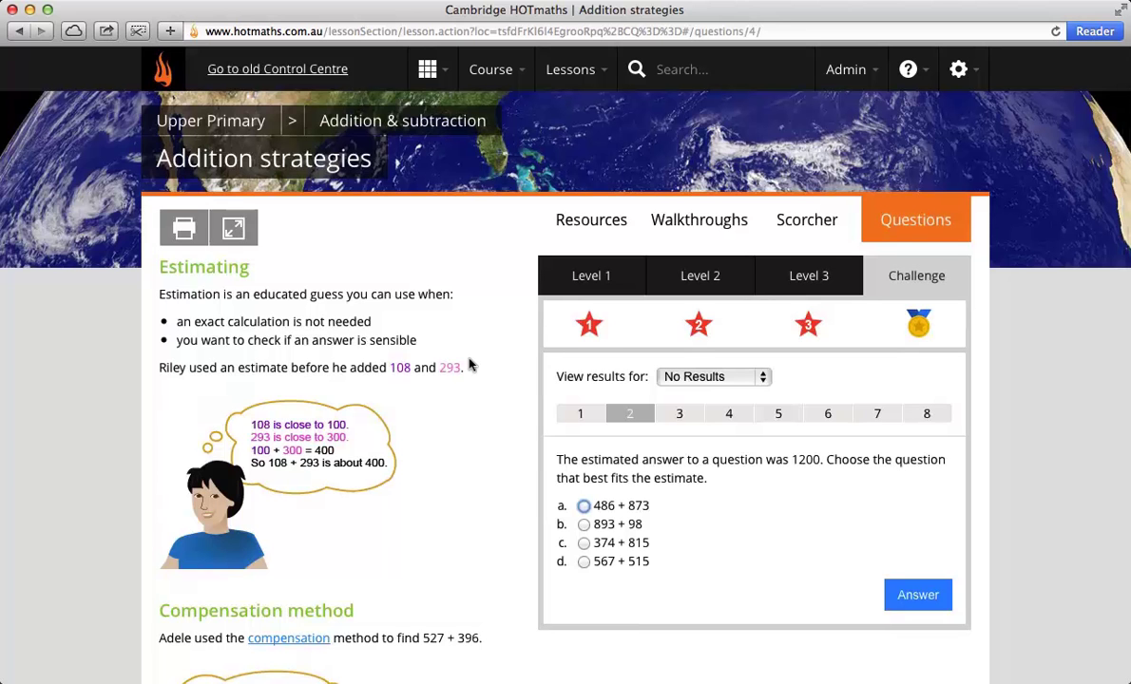
# Step: Change the course to Middle Primary and open 3D objects' Describing objects lesson
pyautogui.click(503, 79)
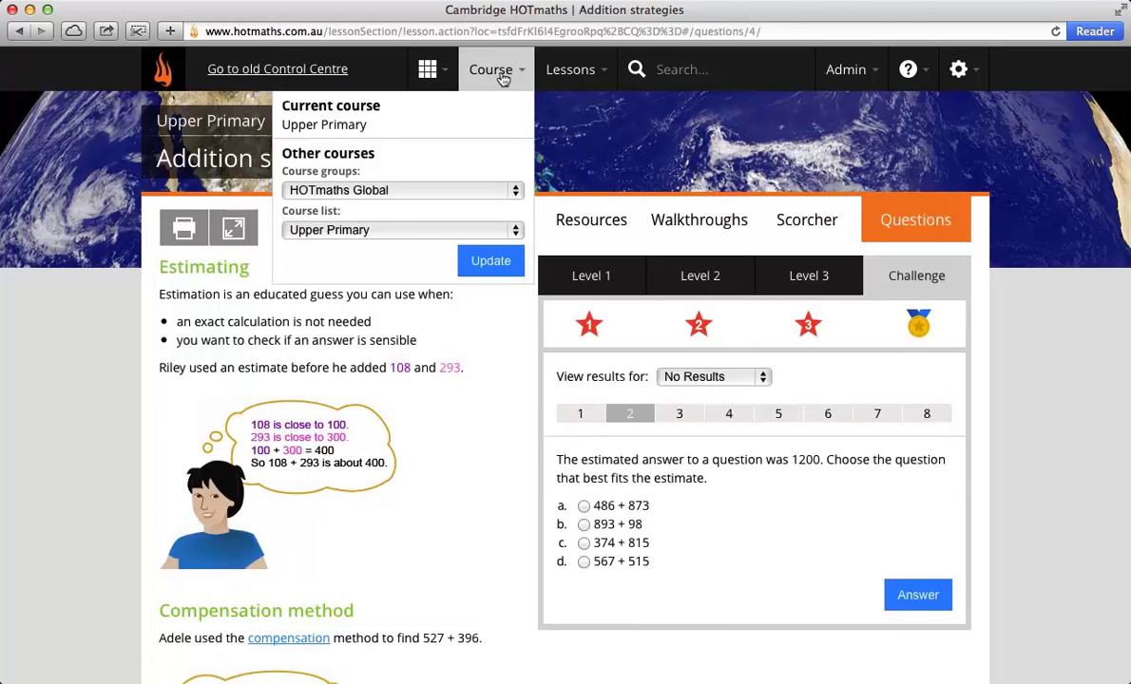
pyautogui.click(383, 229)
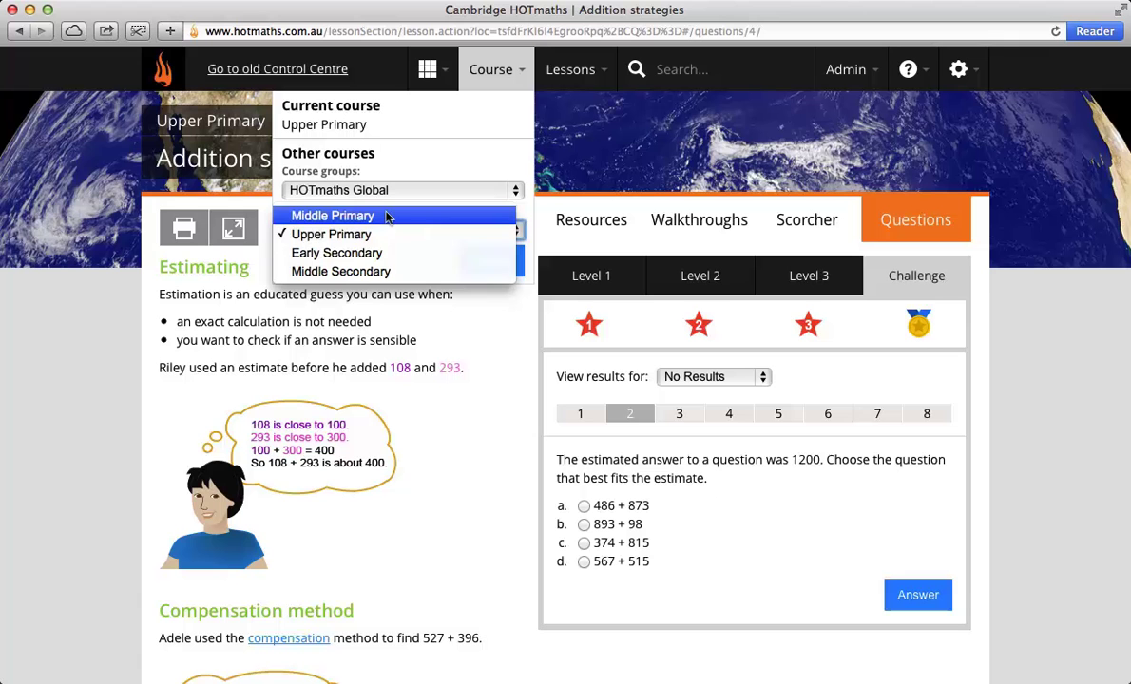
pyautogui.click(333, 216)
pyautogui.click(492, 262)
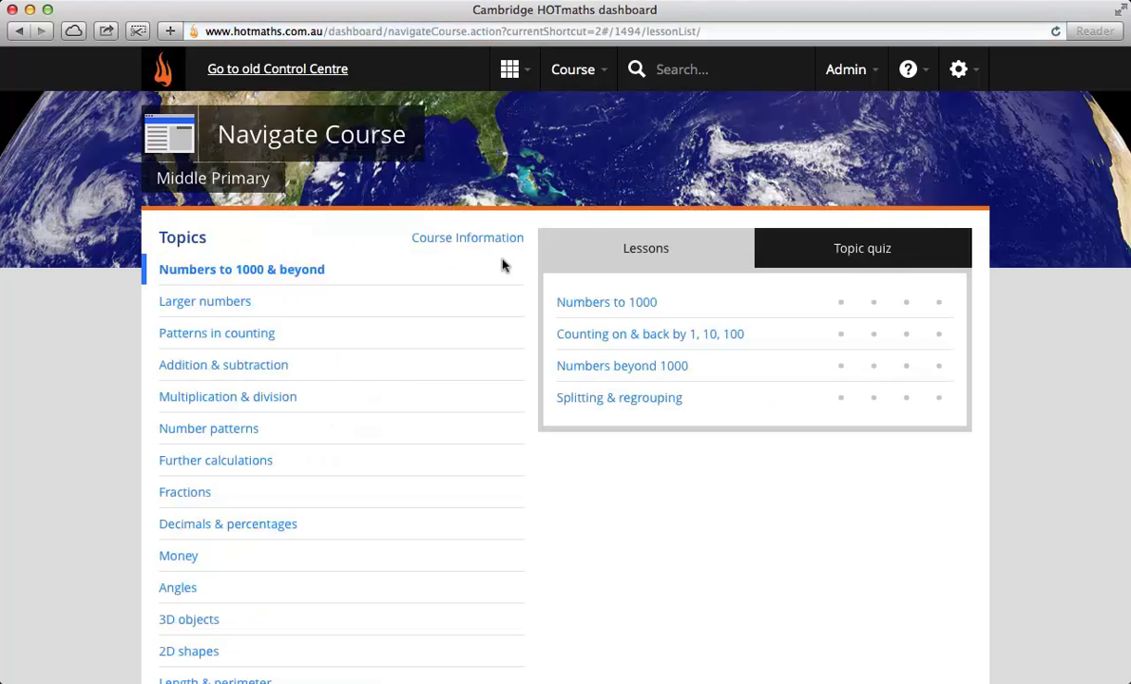
pyautogui.click(190, 619)
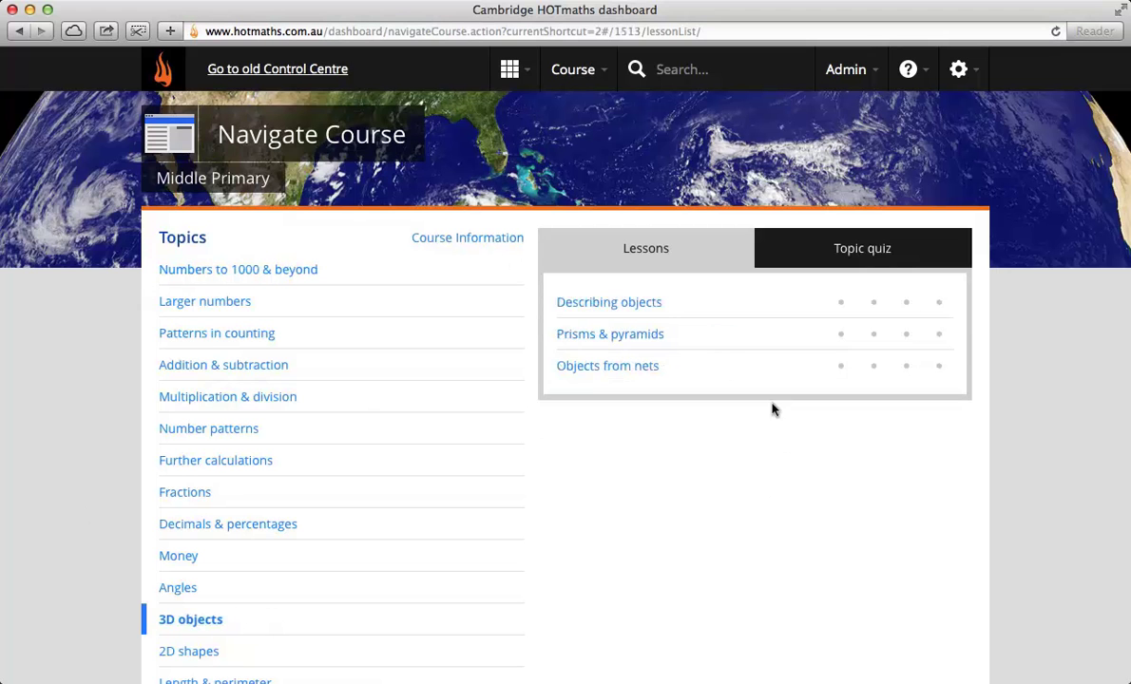
pyautogui.click(609, 303)
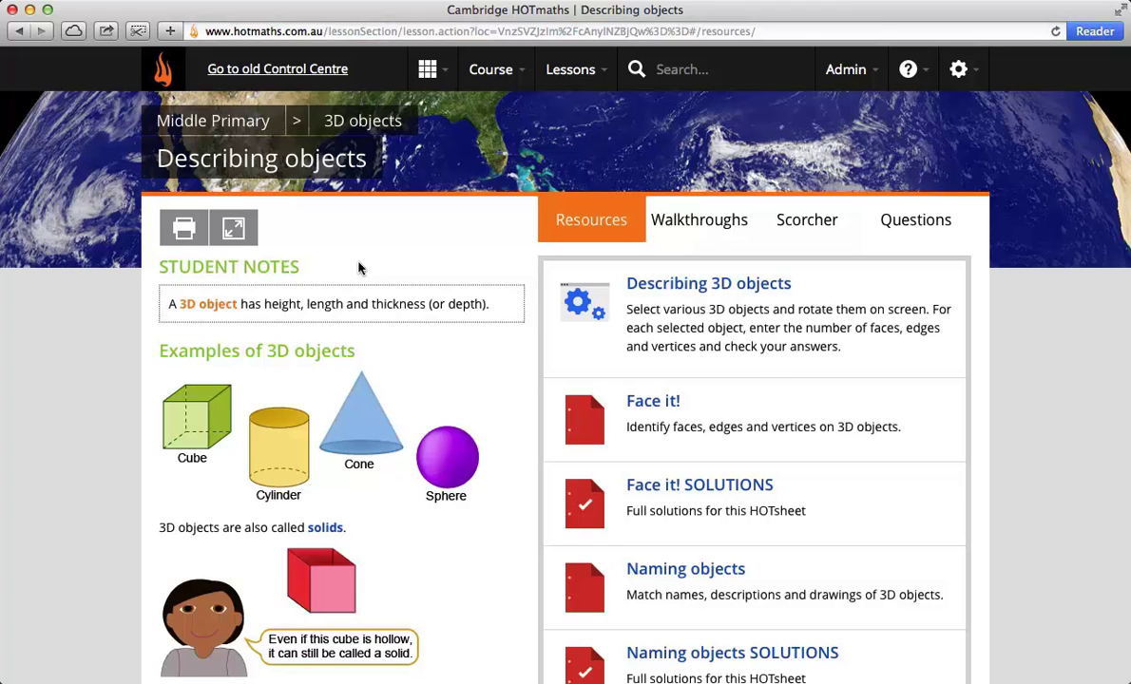
# Step: Launch the Describing 3D objects interactive, rotate the cube, and scroll through the lesson notes
pyautogui.click(600, 326)
pyautogui.moveTo(649, 448); pyautogui.dragTo(633, 384)
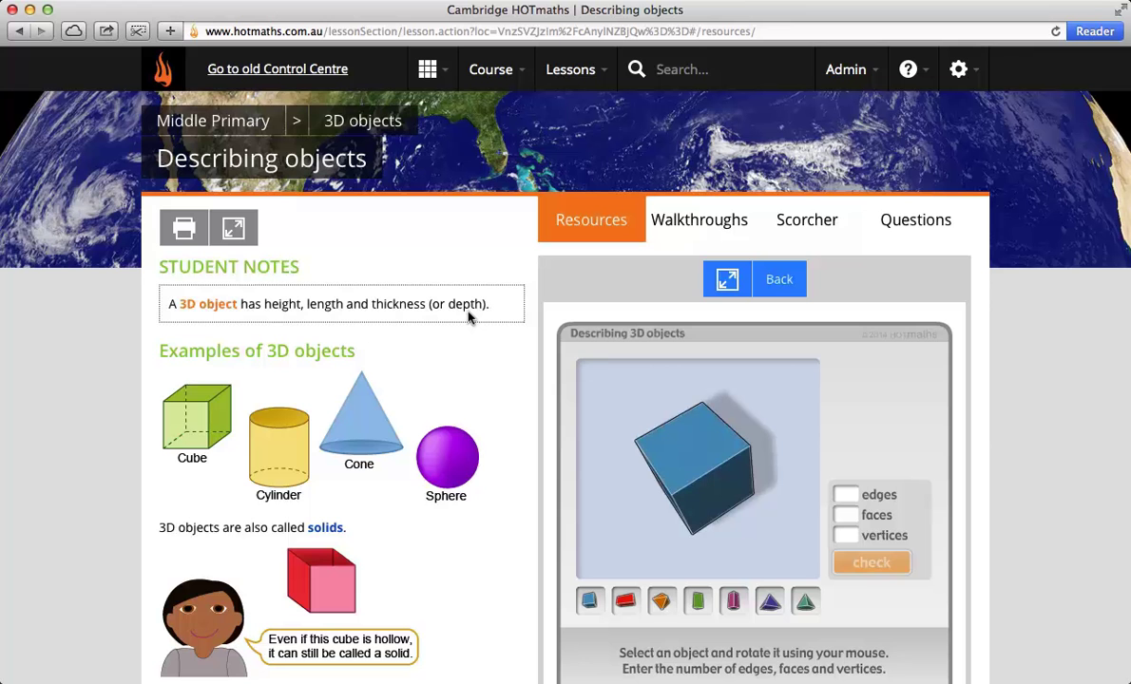
pyautogui.scroll(-5, 498, 559)
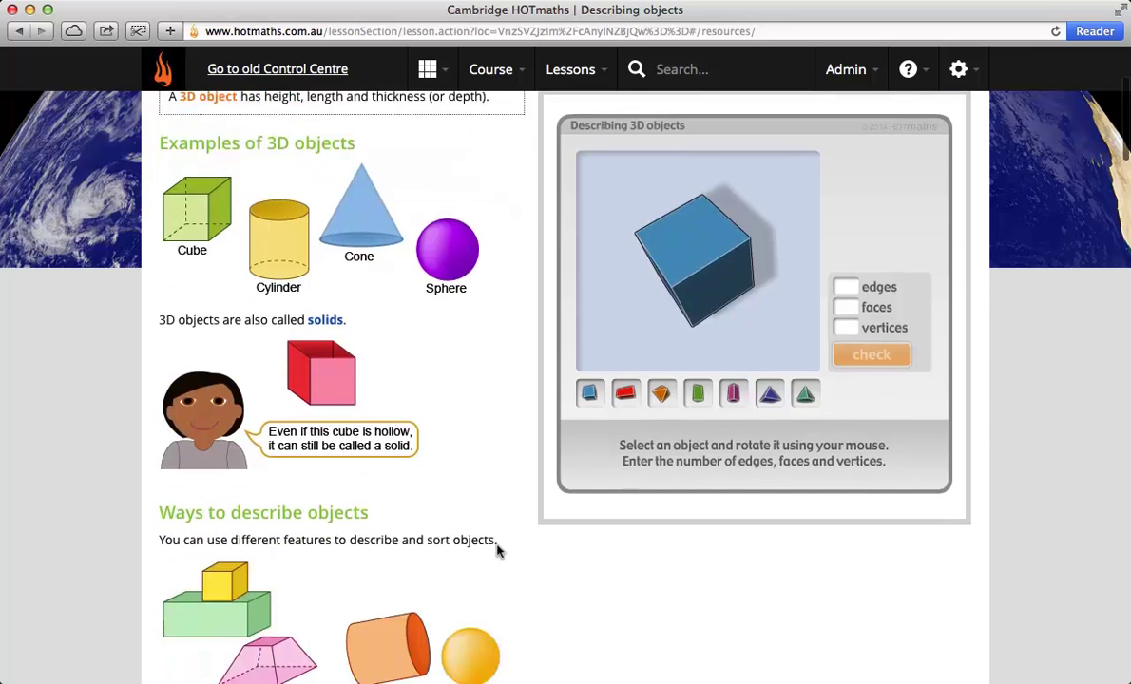
pyautogui.scroll(-8, 498, 559)
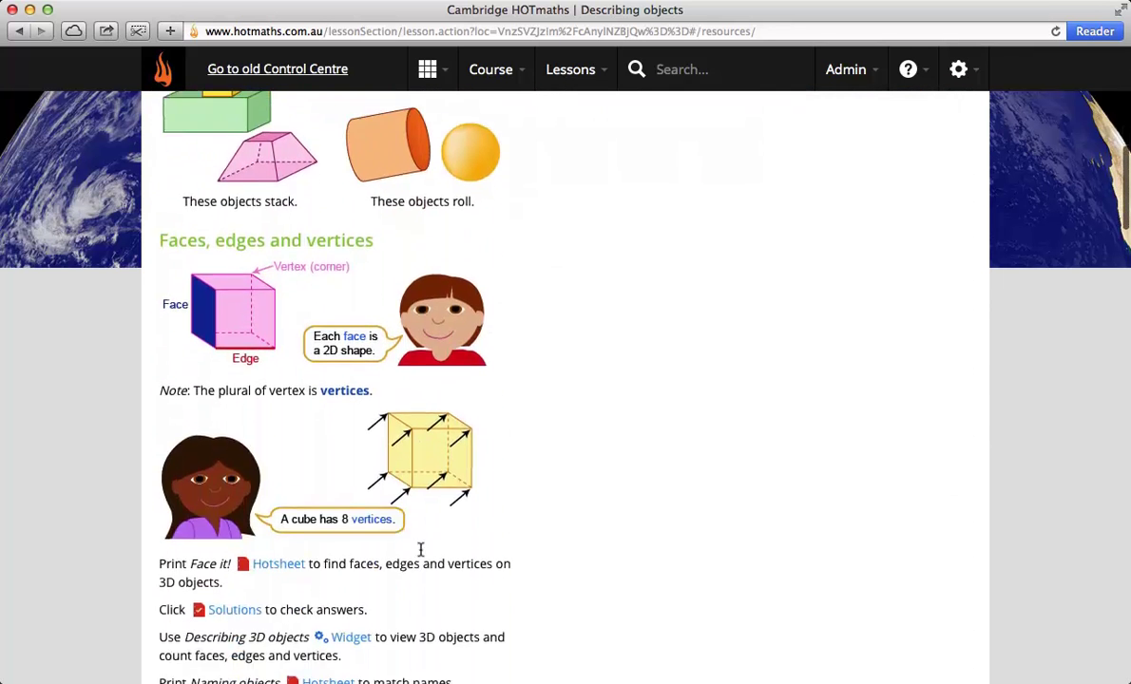
pyautogui.scroll(-10, 419, 549)
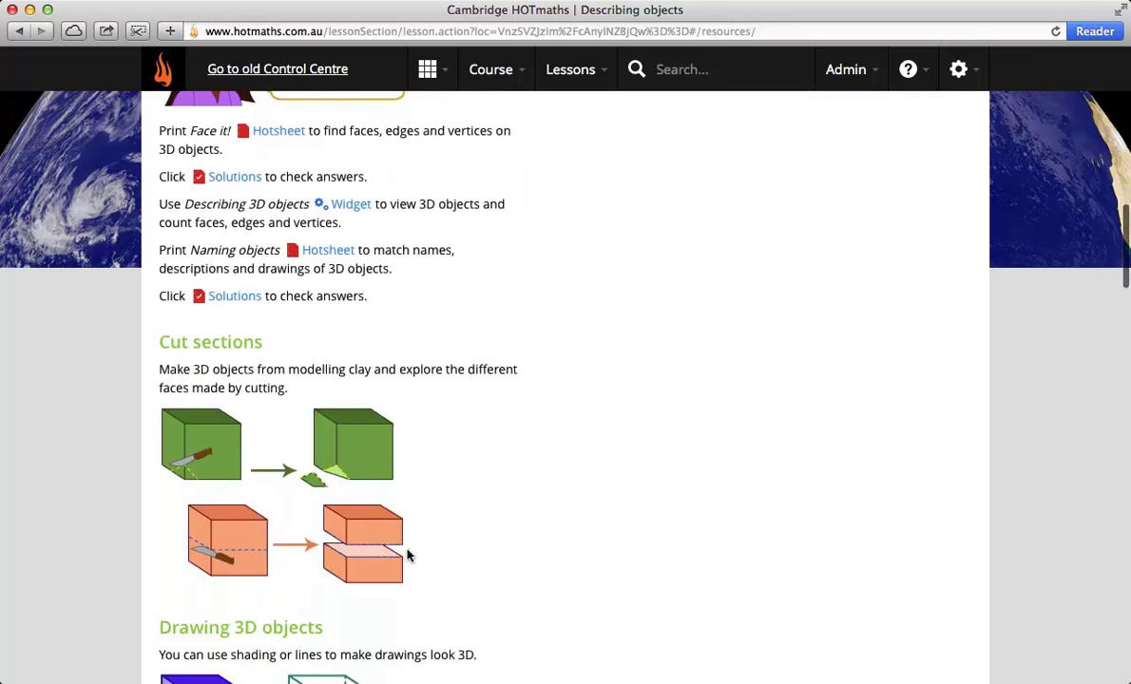
pyautogui.scroll(-3, 408, 553)
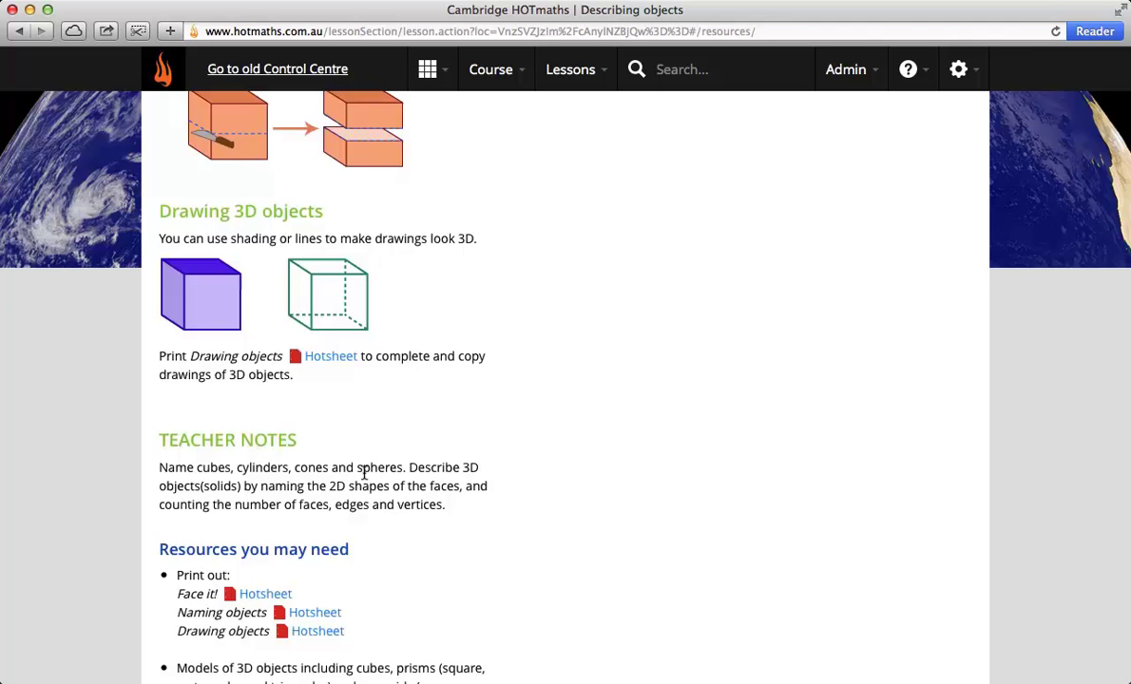
pyautogui.scroll(-3, 361, 471)
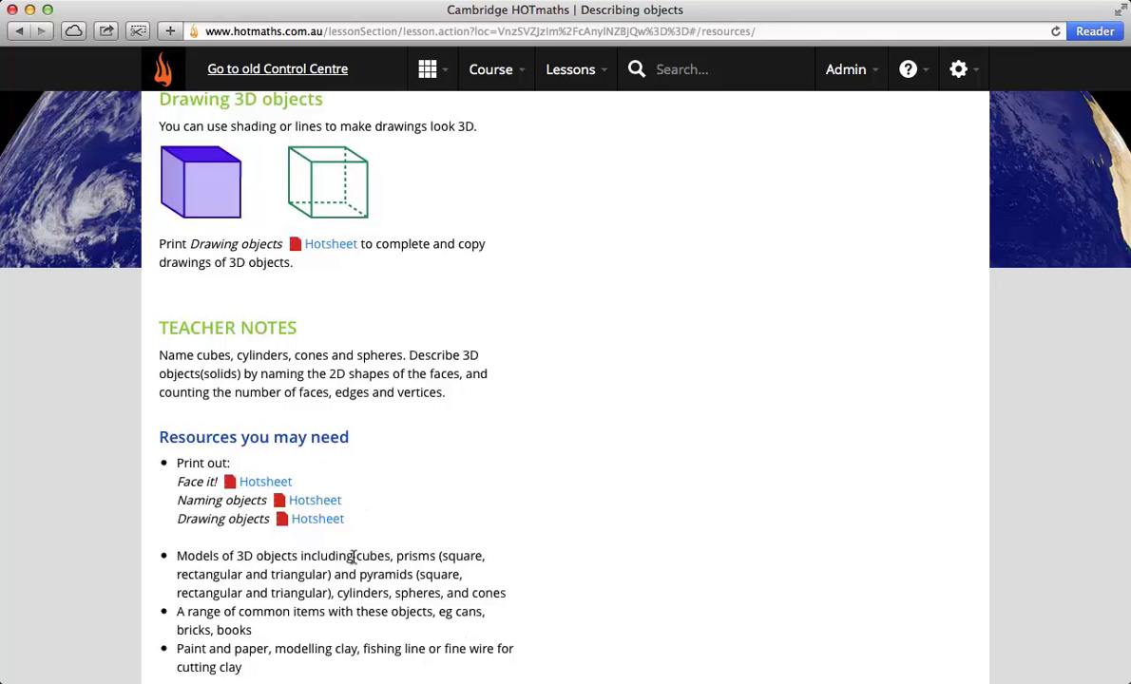
pyautogui.scroll(-2, 290, 606)
pyautogui.scroll(-5, 290, 606)
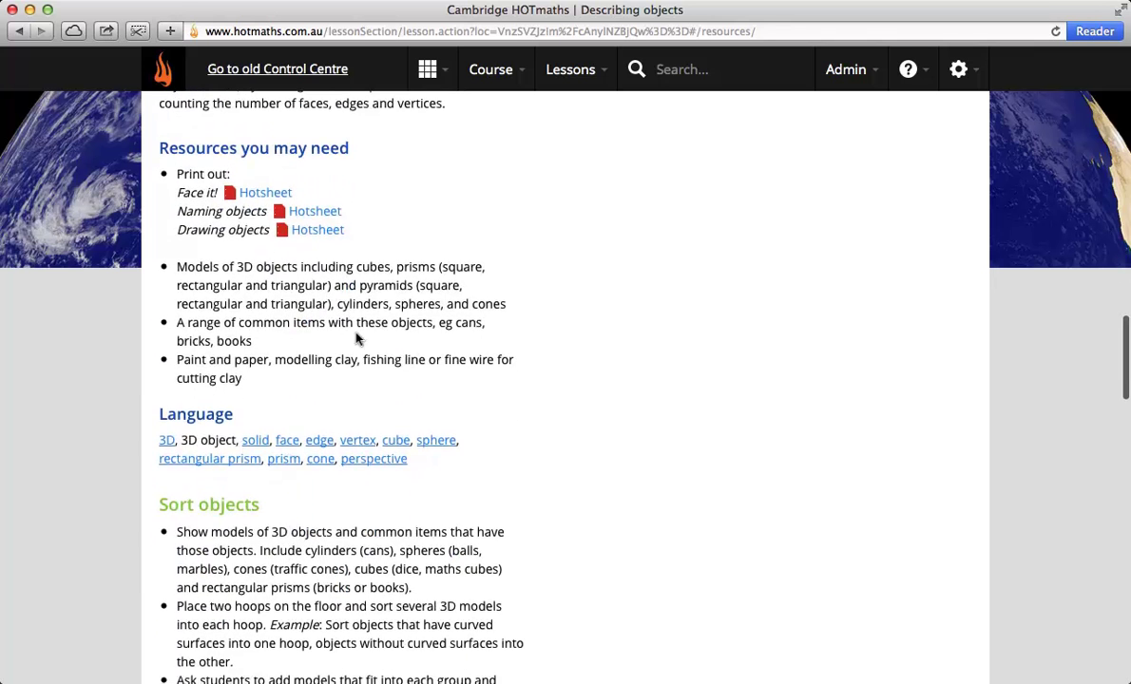
pyautogui.scroll(-6, 338, 533)
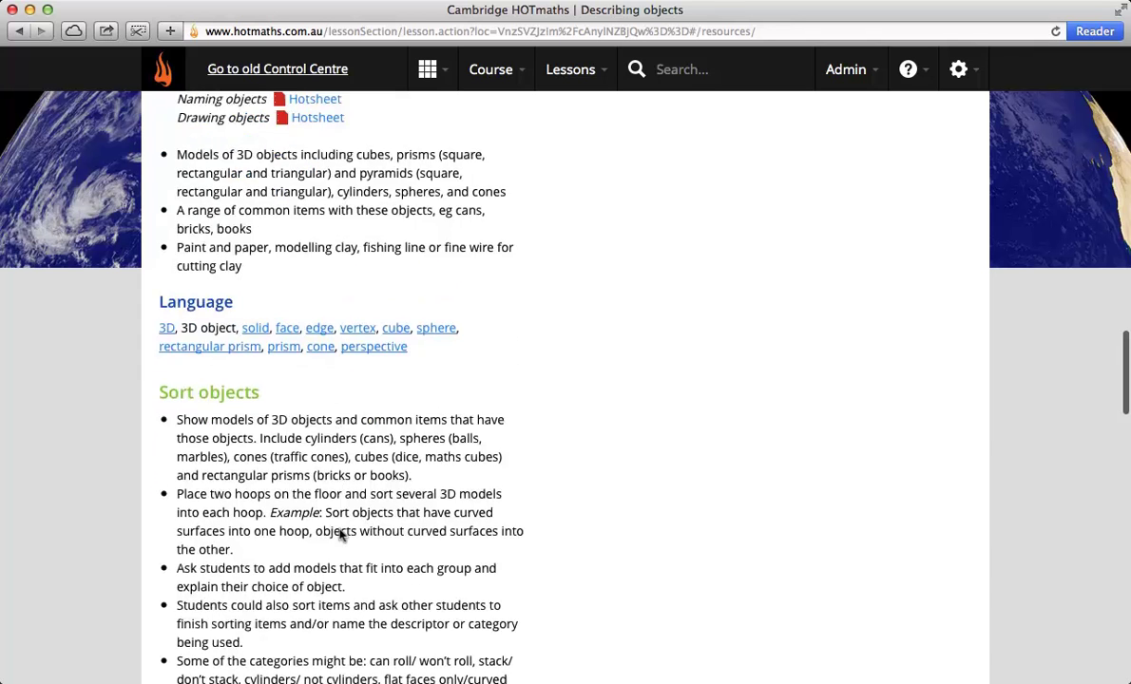
pyautogui.scroll(-1, 379, 544)
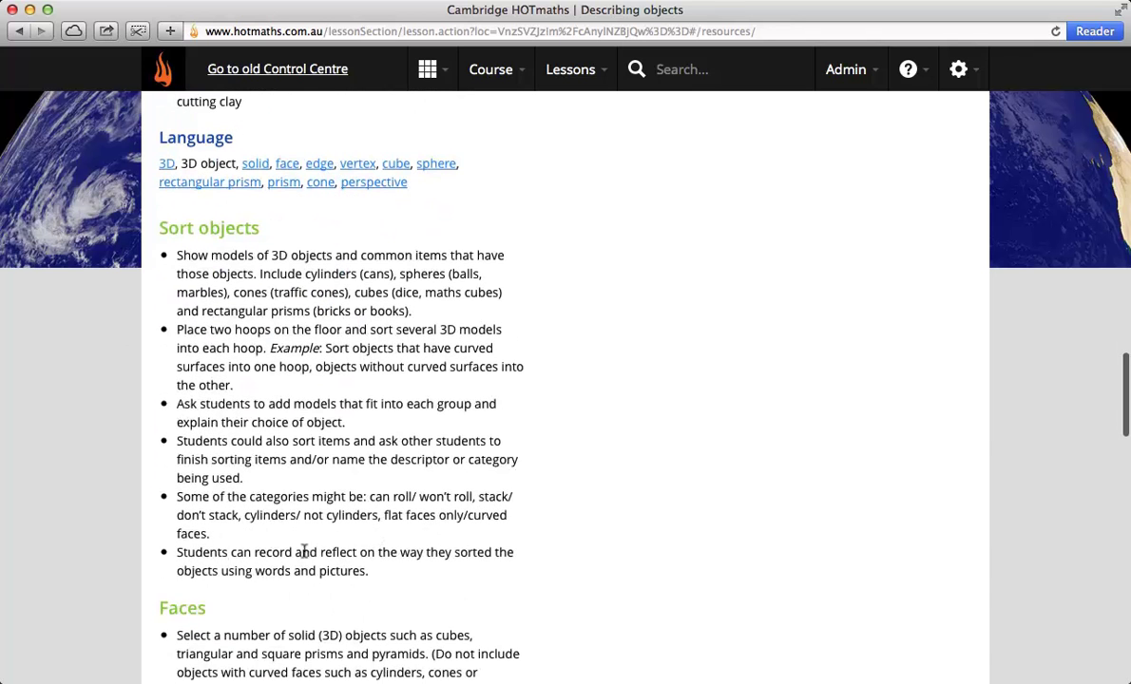
pyautogui.scroll(-1, 340, 546)
pyautogui.scroll(-12, 339, 546)
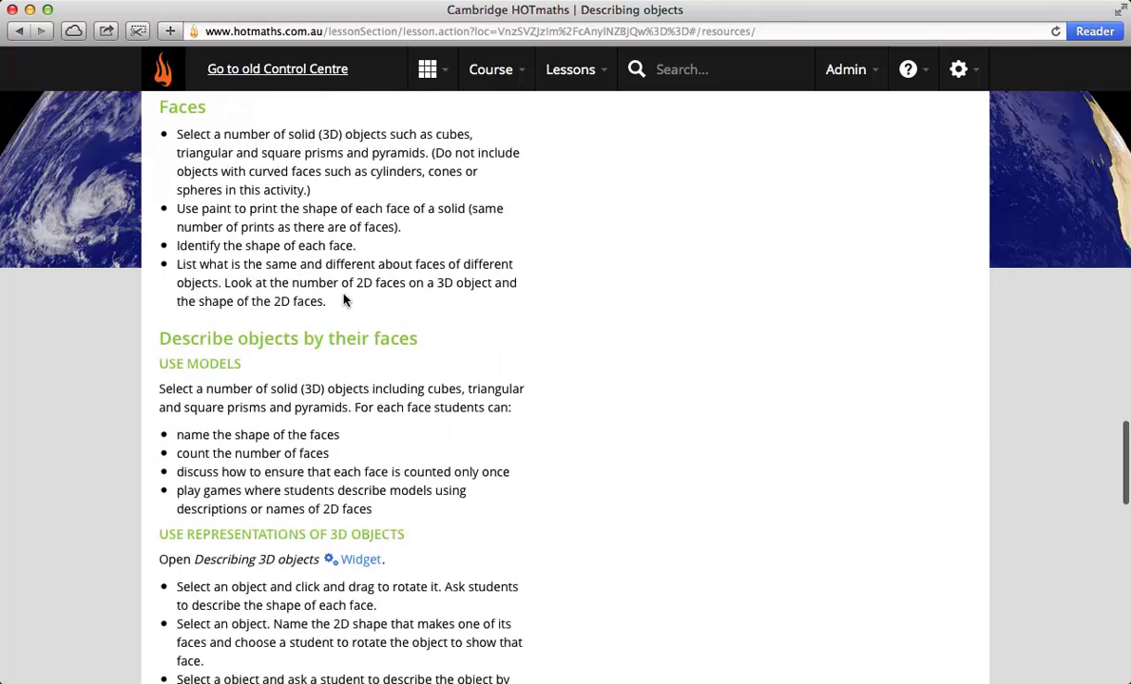
pyautogui.scroll(-5, 440, 430)
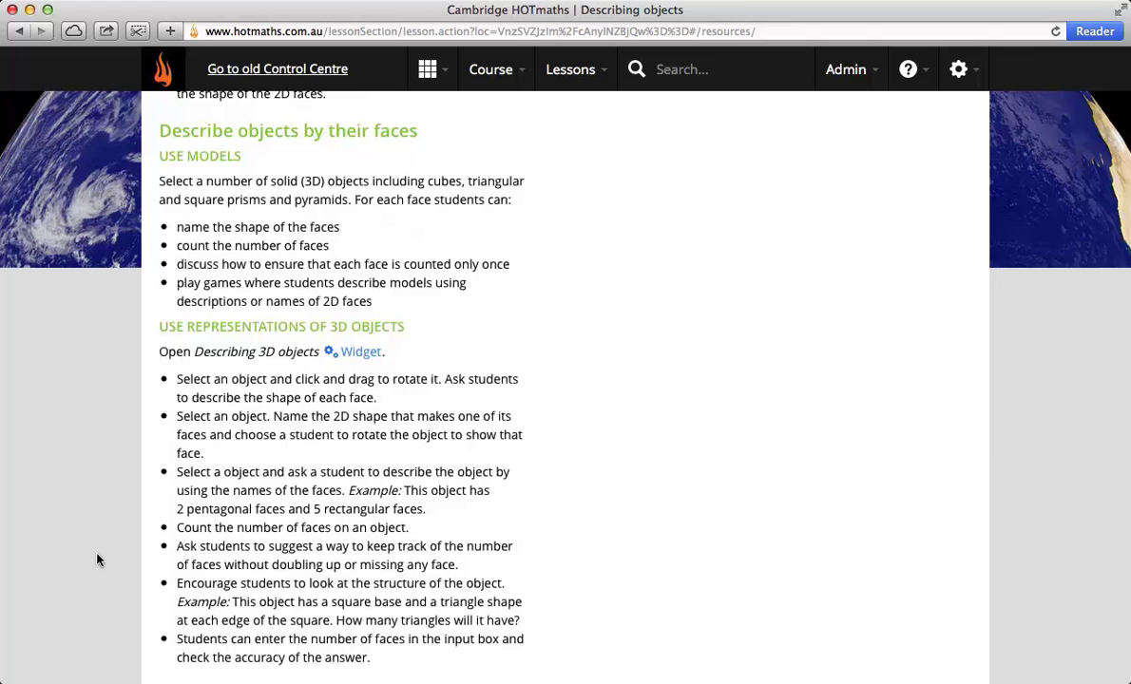
pyautogui.scroll(-5, 361, 570)
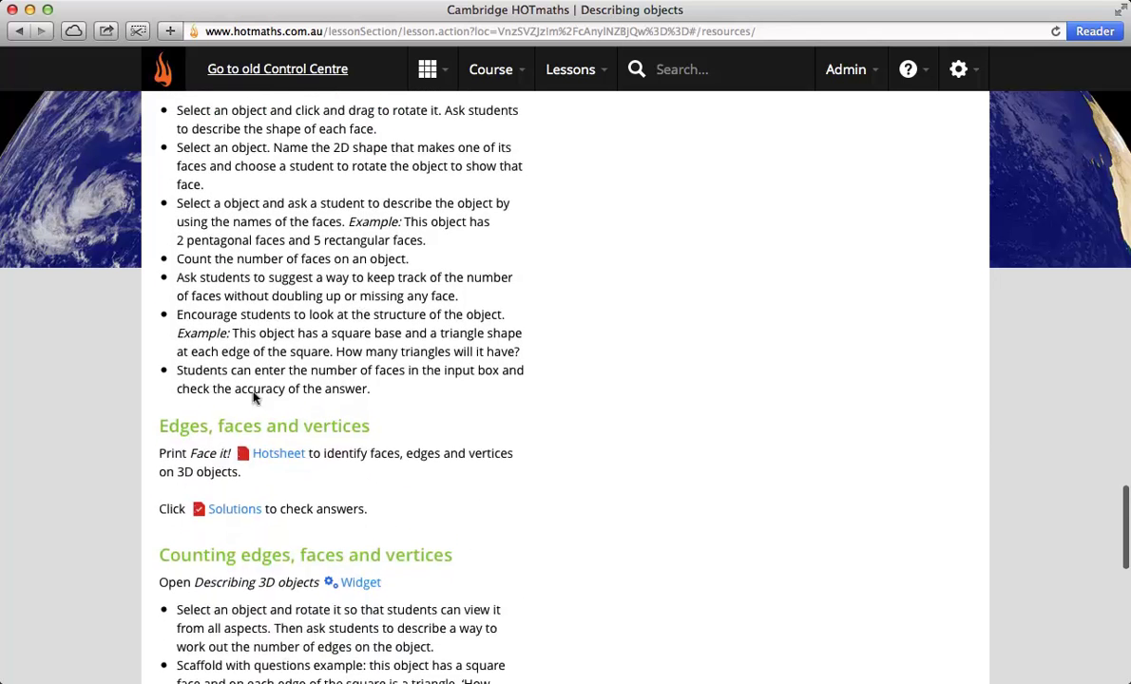
pyautogui.scroll(-4, 381, 533)
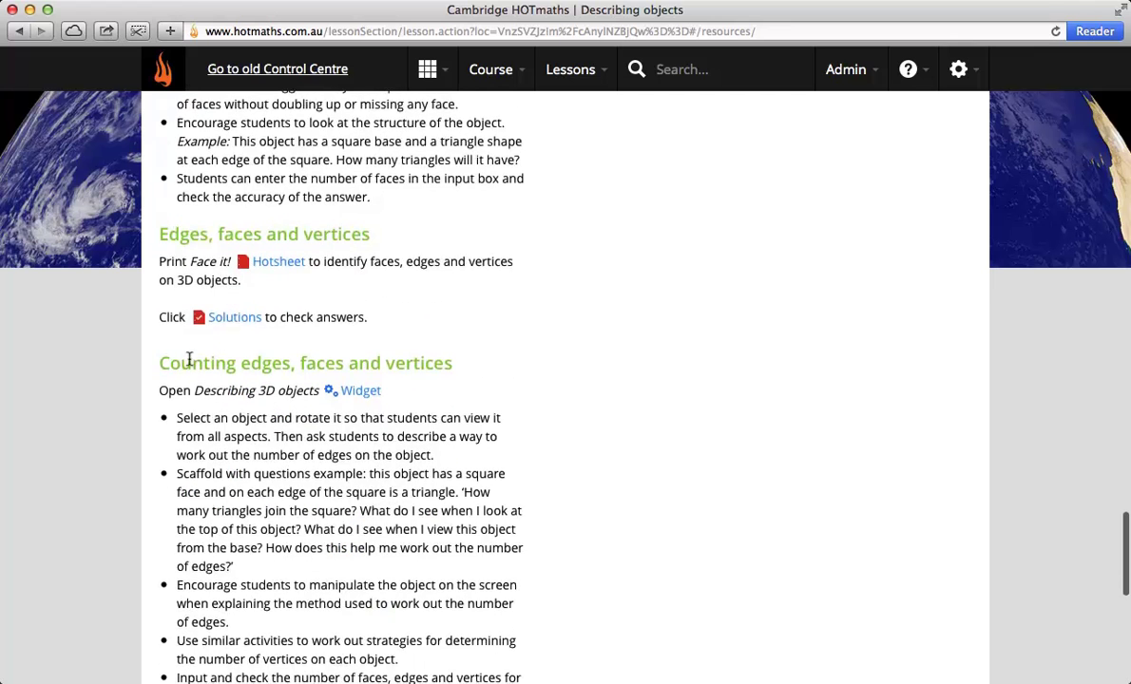
pyautogui.scroll(-5, 430, 597)
pyautogui.scroll(-4, 430, 589)
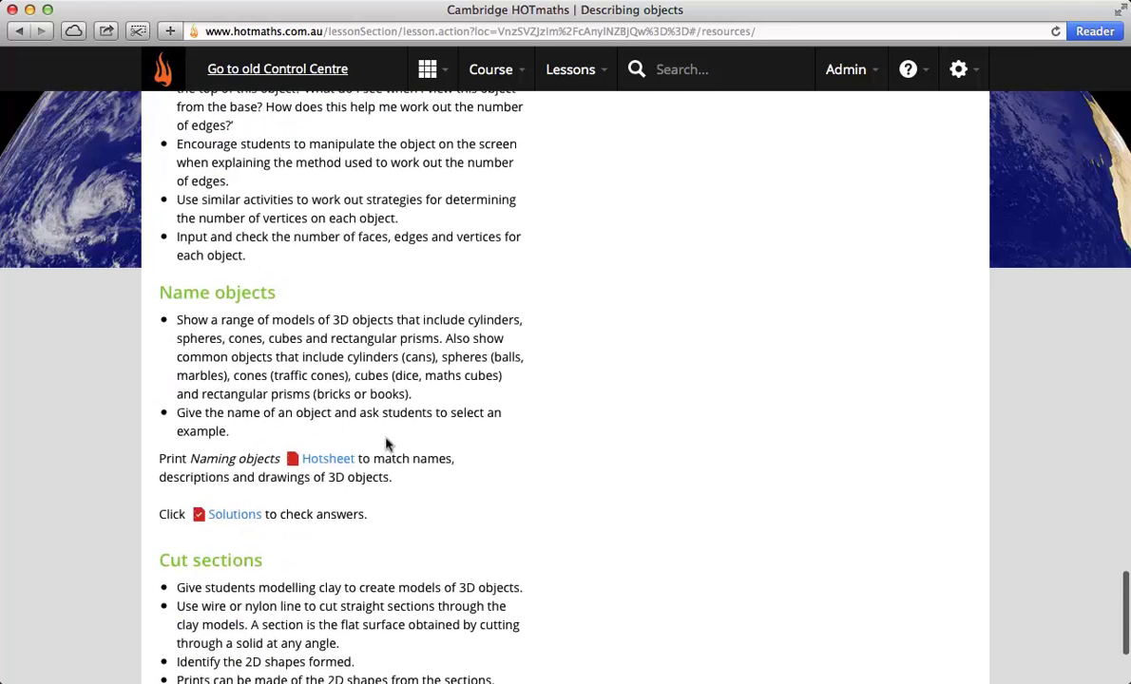
pyautogui.scroll(-4, 494, 551)
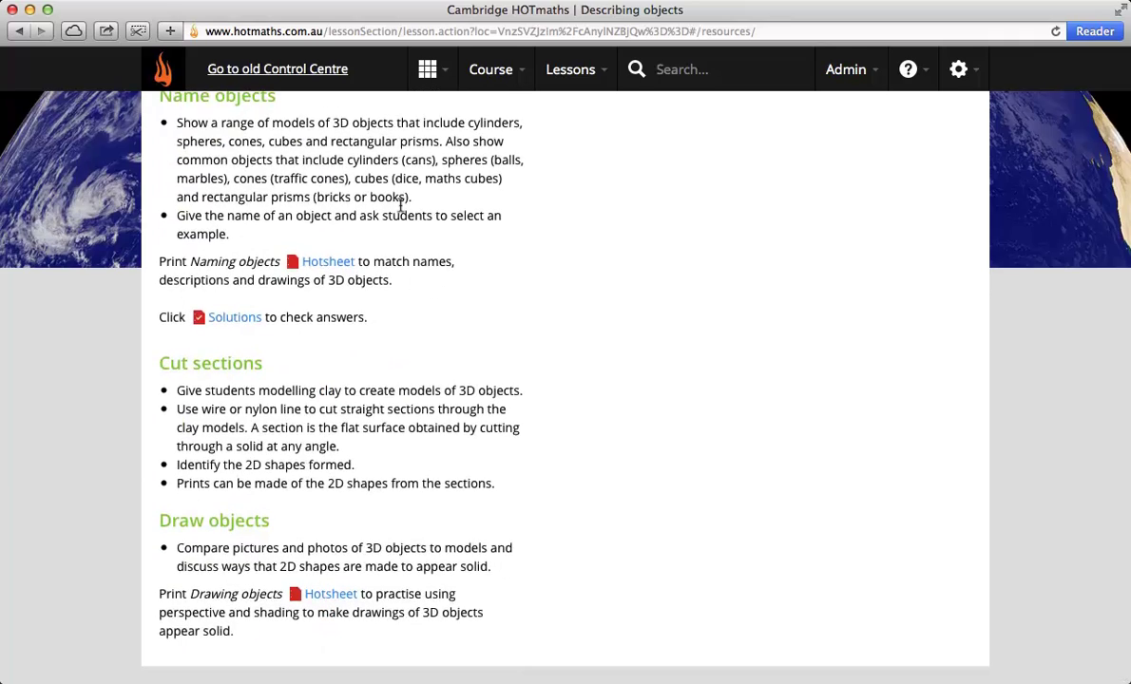
pyautogui.scroll(20, 401, 207)
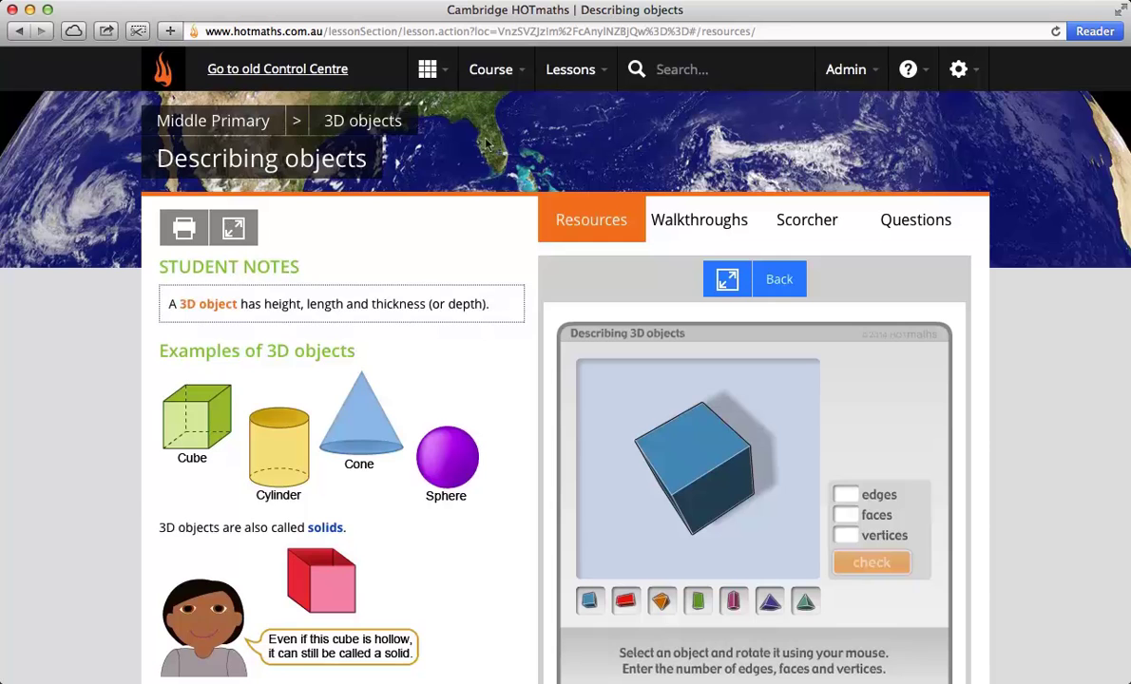
# Step: Go to the Dashboard and open Tasks, listing current tasks like Adding up and Addition strategies
pyautogui.click(426, 68)
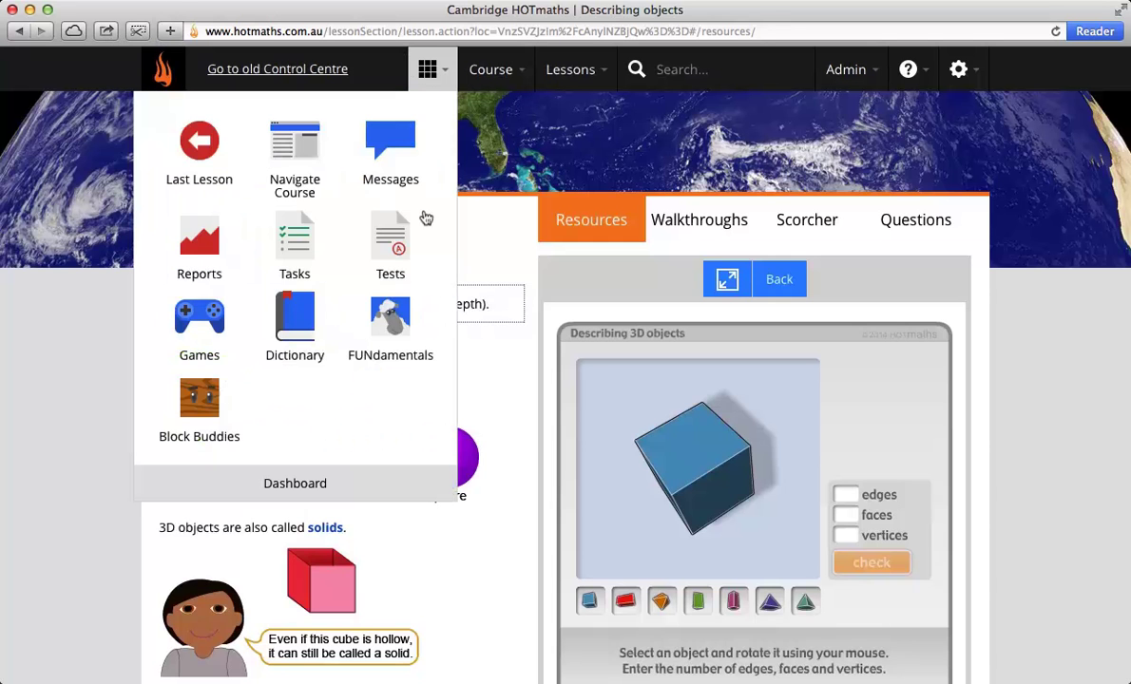
pyautogui.click(292, 480)
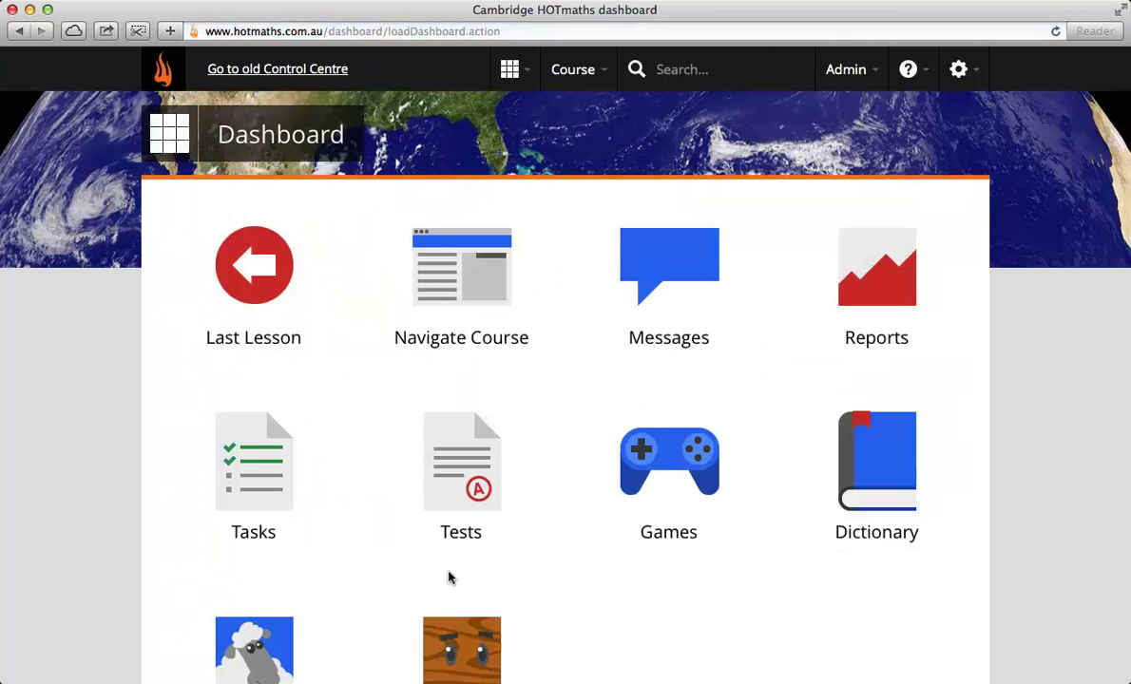
pyautogui.scroll(-1, 628, 605)
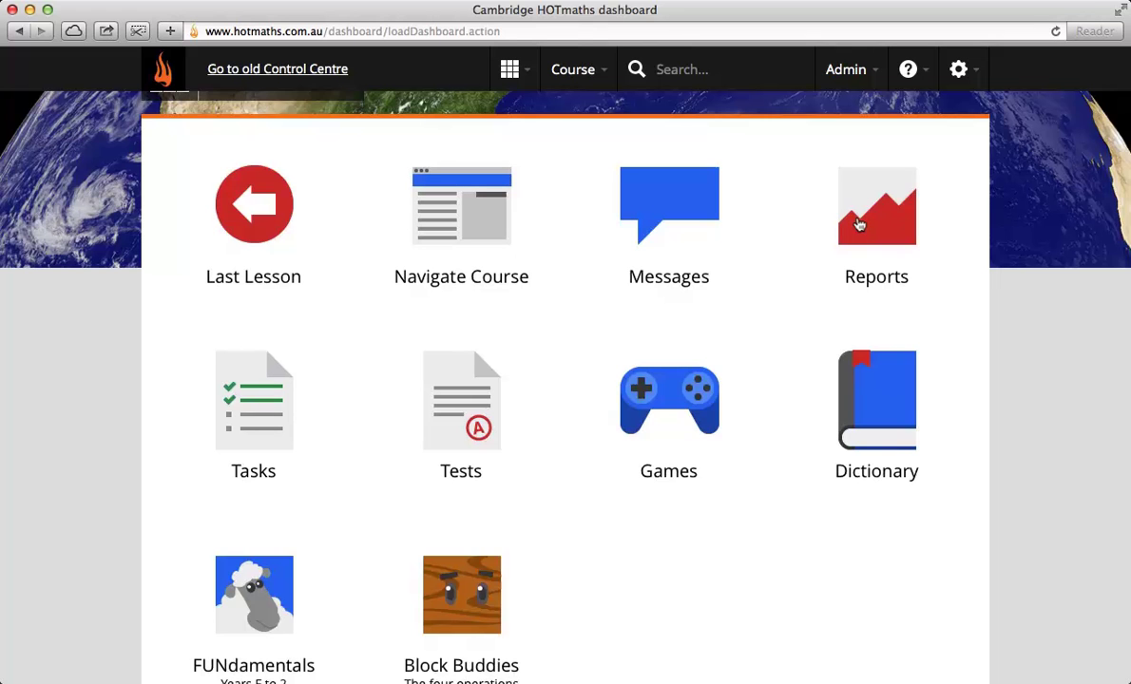
pyautogui.click(230, 409)
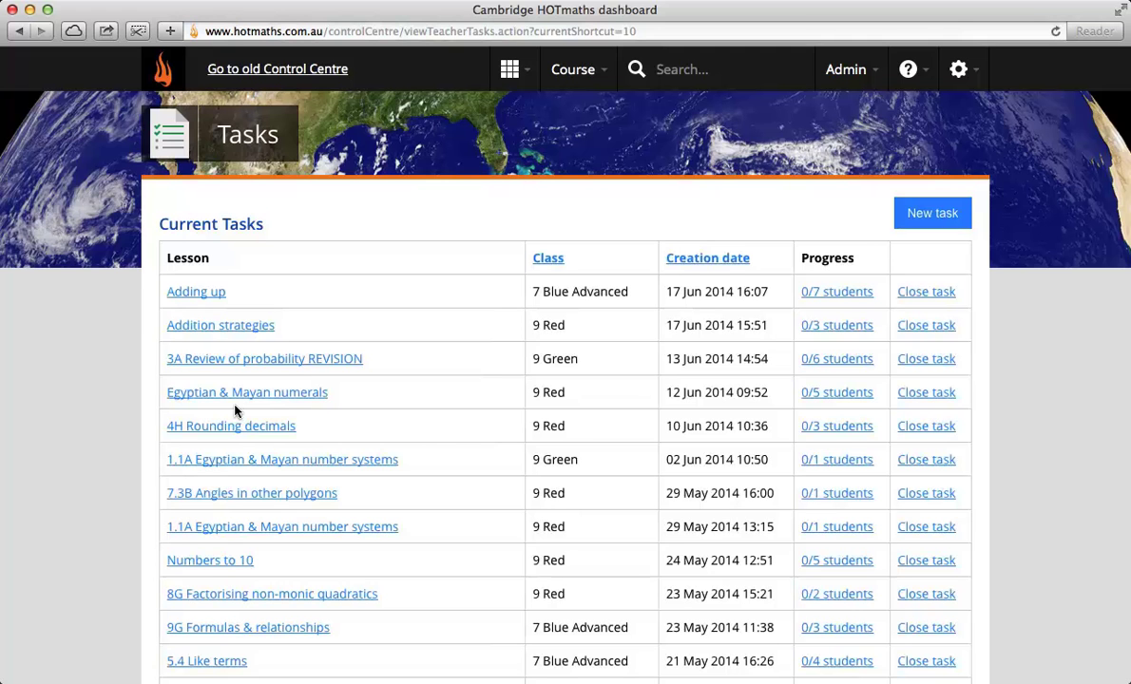
# Step: Start a new task for Upper Primary, Addition & subtraction, lesson Addition strategies
pyautogui.click(931, 214)
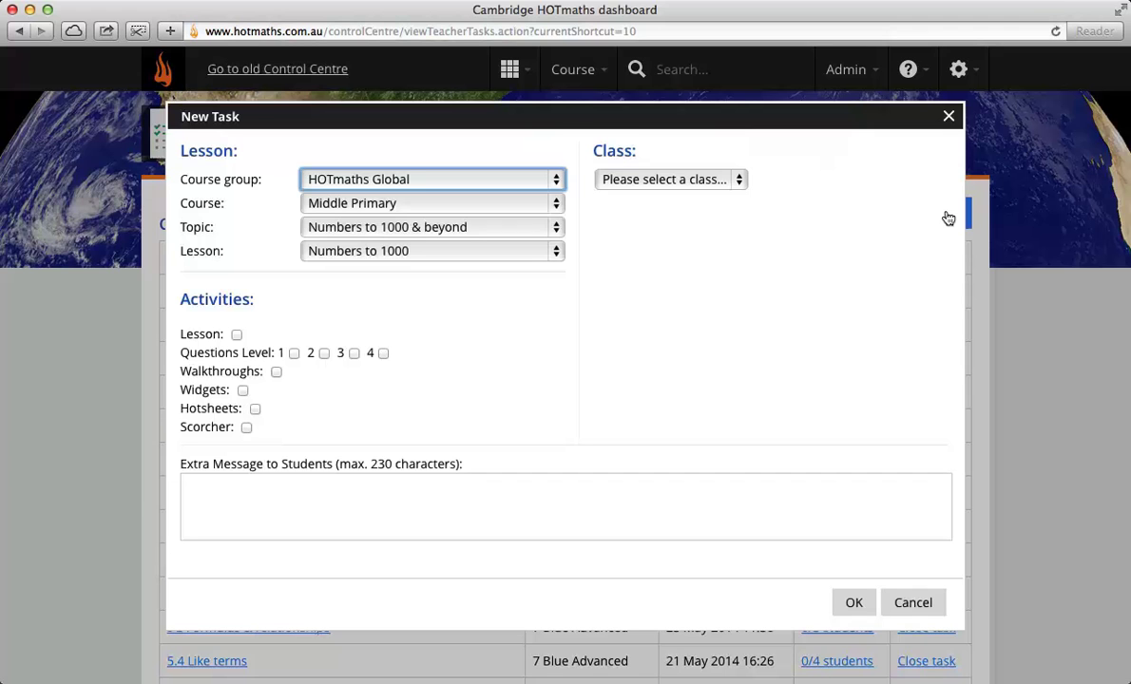
pyautogui.click(481, 203)
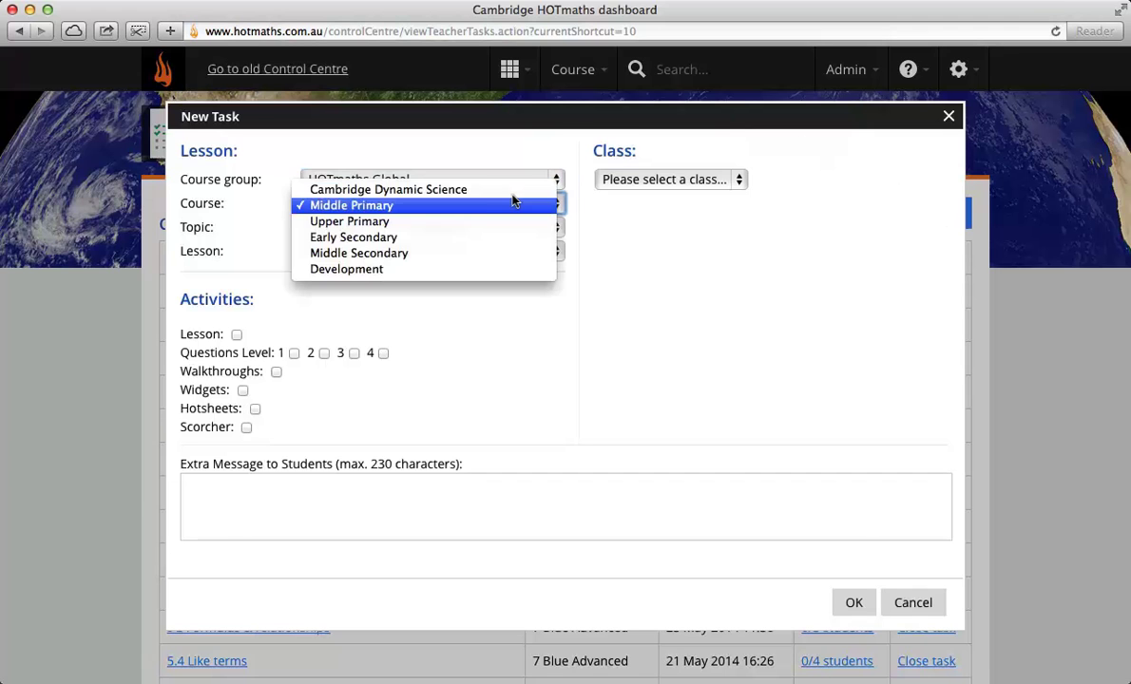
pyautogui.click(462, 221)
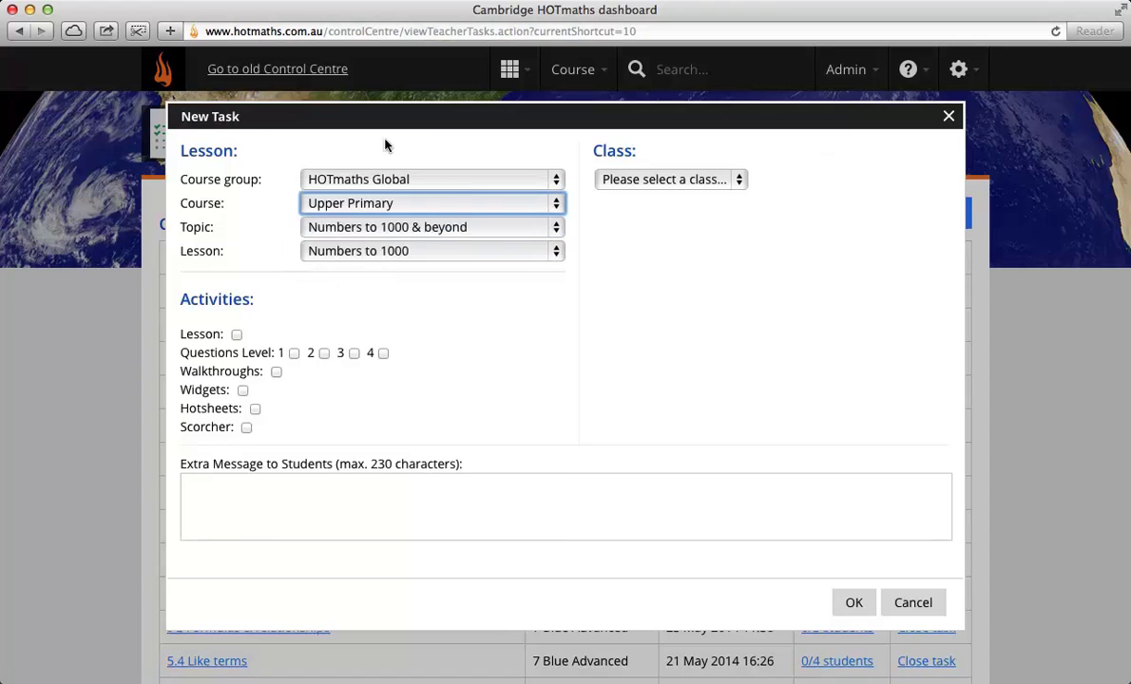
pyautogui.click(371, 224)
pyautogui.click(368, 260)
pyautogui.click(362, 255)
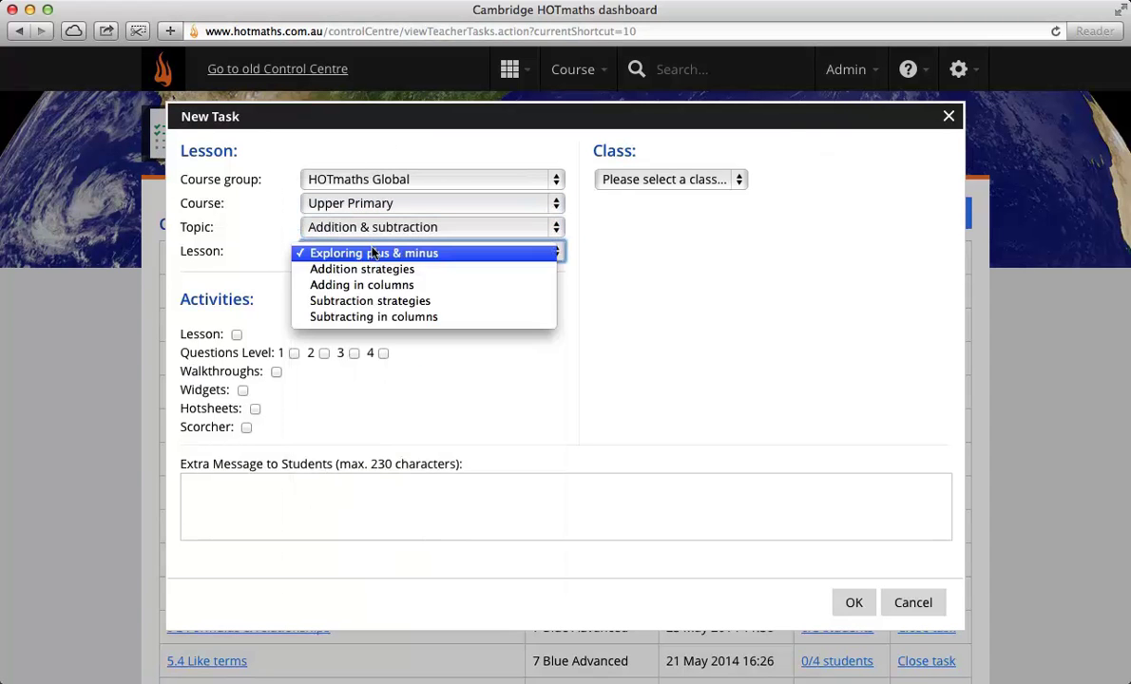
pyautogui.click(362, 270)
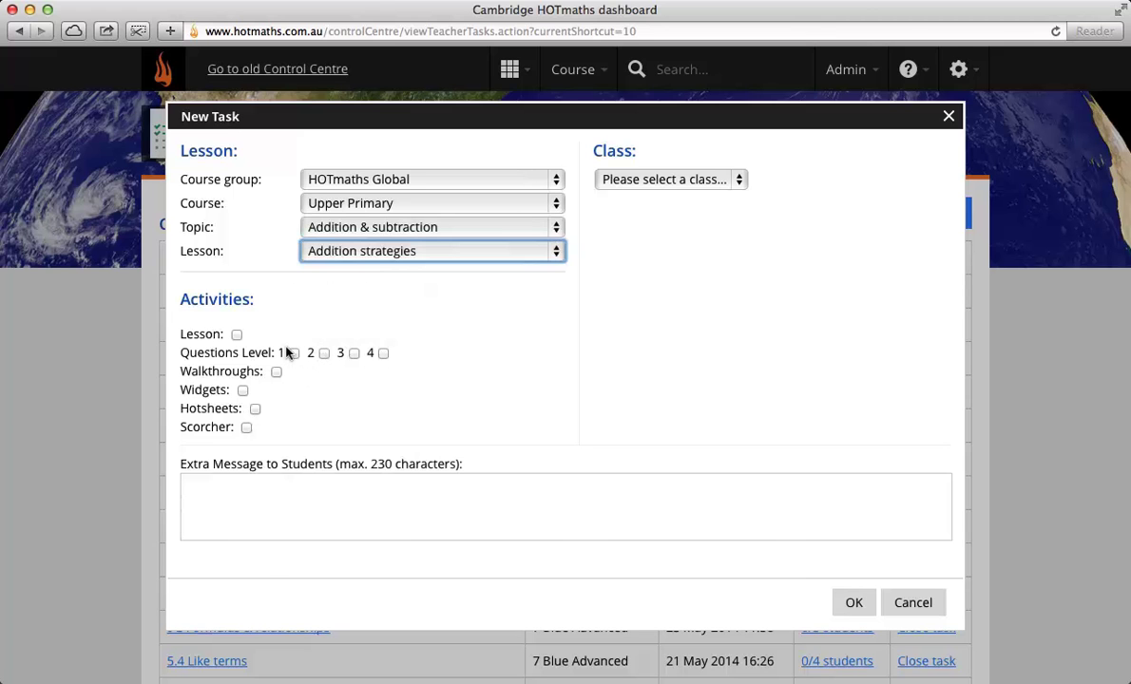
# Step: Include the lesson, Level 1 and 2 questions and walkthroughs, with the message 'By Friday'
pyautogui.click(236, 335)
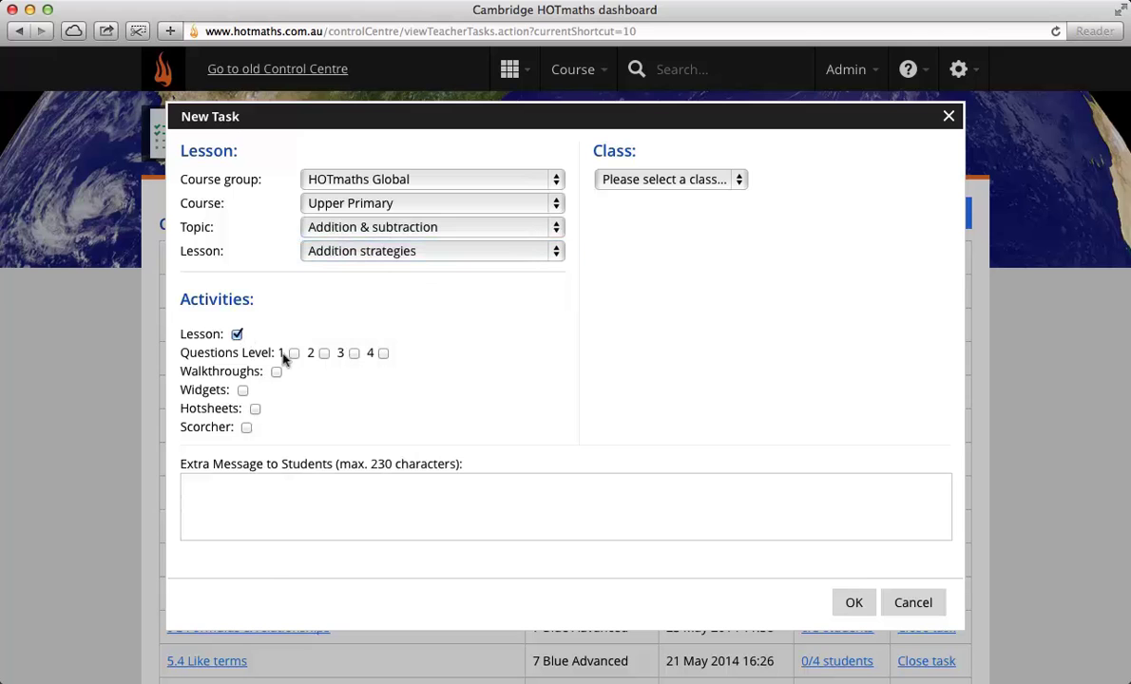
pyautogui.click(293, 352)
pyautogui.click(323, 353)
pyautogui.click(276, 371)
pyautogui.click(233, 475)
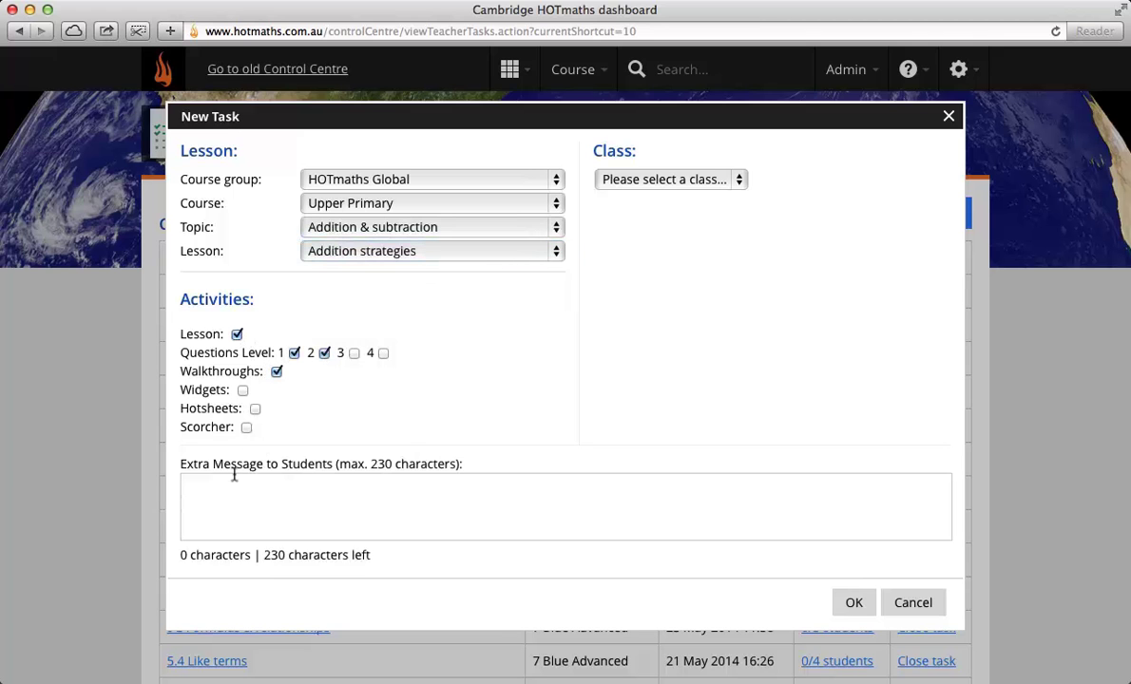
pyautogui.write('Today')
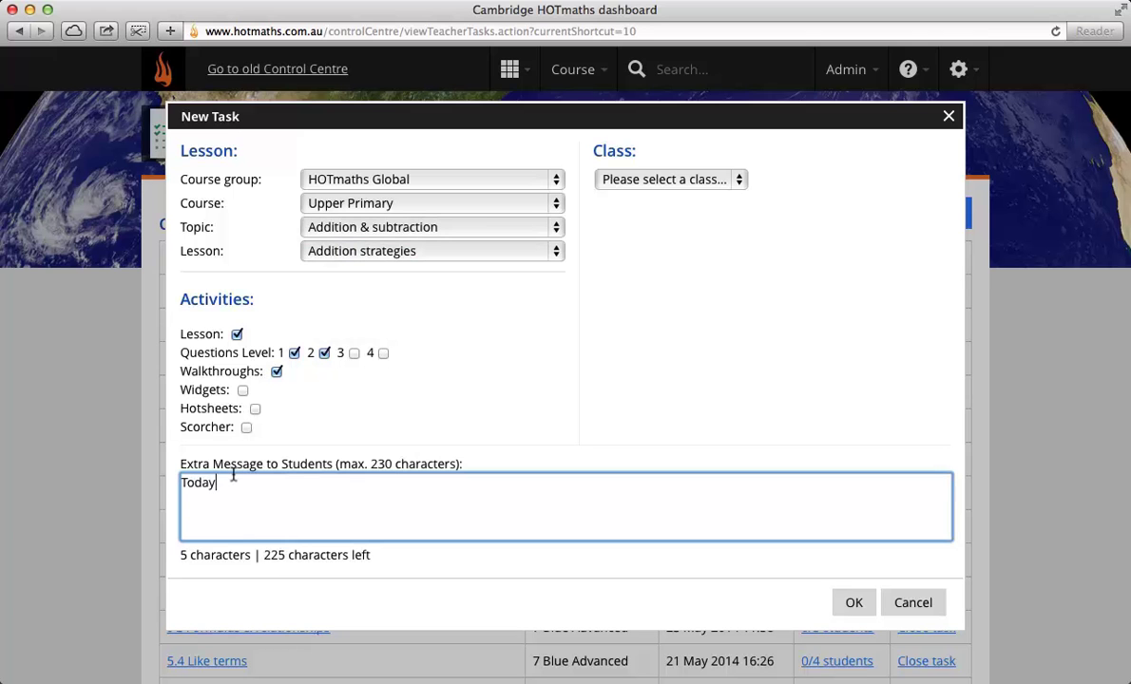
pyautogui.press('BackSpace')
pyautogui.press('BackSpace')
pyautogui.press('BackSpace')
pyautogui.press('BackSpace')
pyautogui.press('BackSpace')
pyautogui.write('ByF')
pyautogui.press('BackSpace')
pyautogui.write('Fiiday')
# Step: Assign the task to all students in class 9 Red and confirm it
pyautogui.click(627, 178)
pyautogui.click(628, 242)
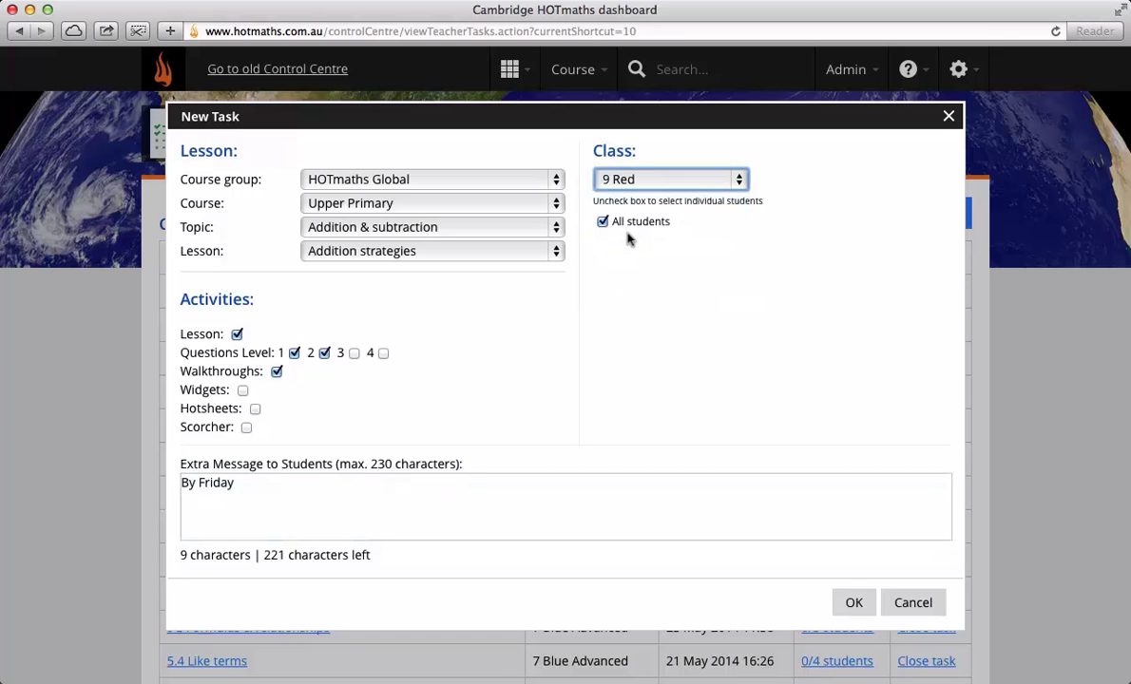
pyautogui.click(603, 223)
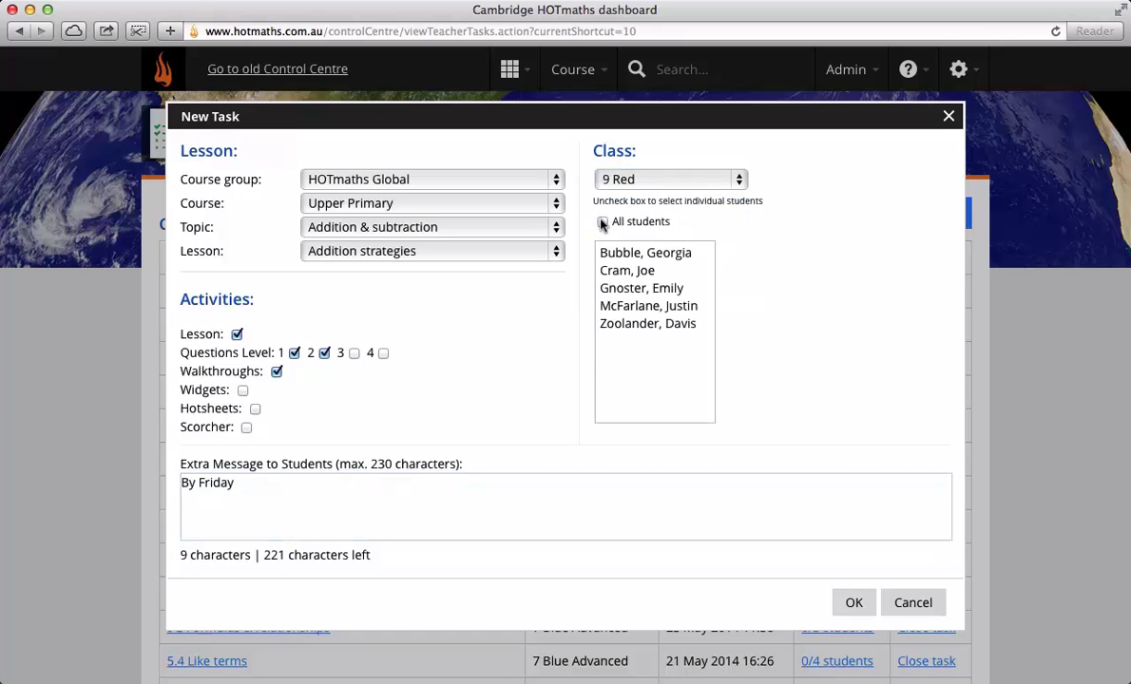
pyautogui.click(629, 287)
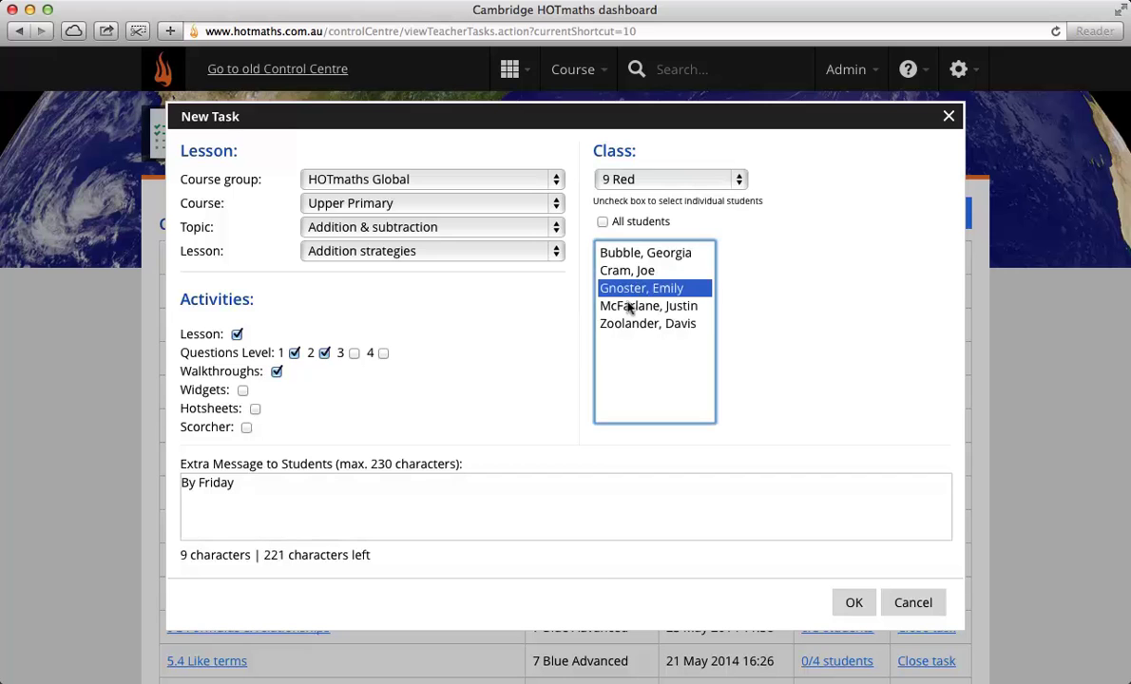
pyautogui.keyDown('super'); pyautogui.click(629, 323); pyautogui.keyUp('super')
pyautogui.keyDown('super'); pyautogui.click(633, 307); pyautogui.keyUp('super')
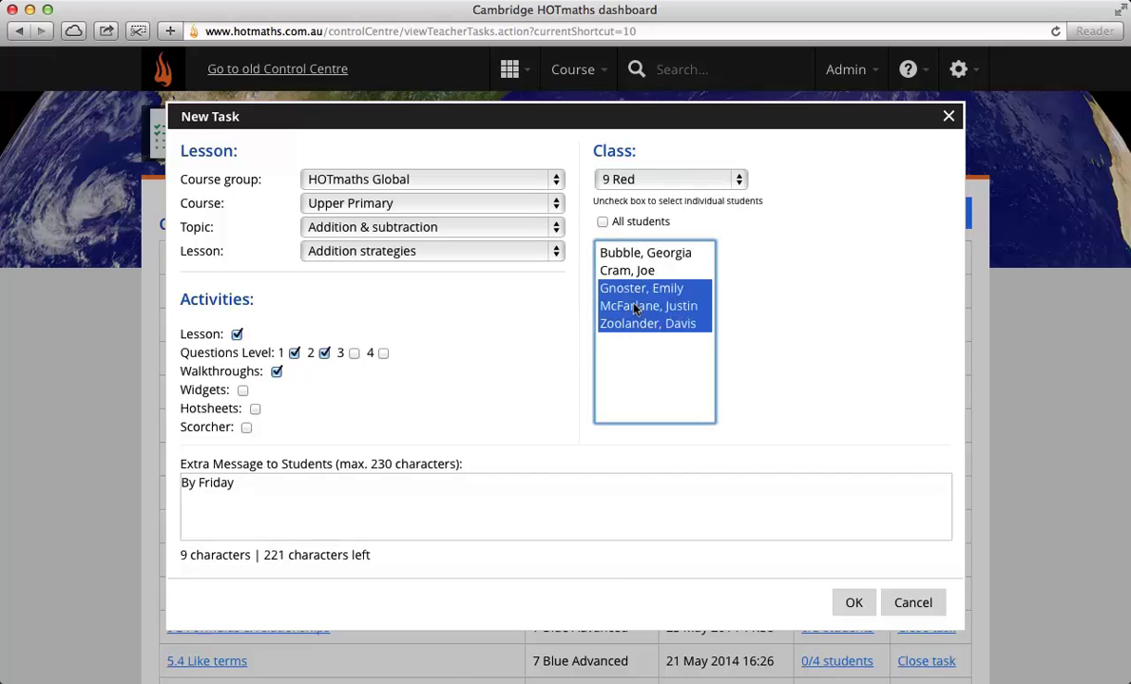
pyautogui.keyDown('super'); pyautogui.click(639, 255); pyautogui.keyUp('super')
pyautogui.click(601, 222)
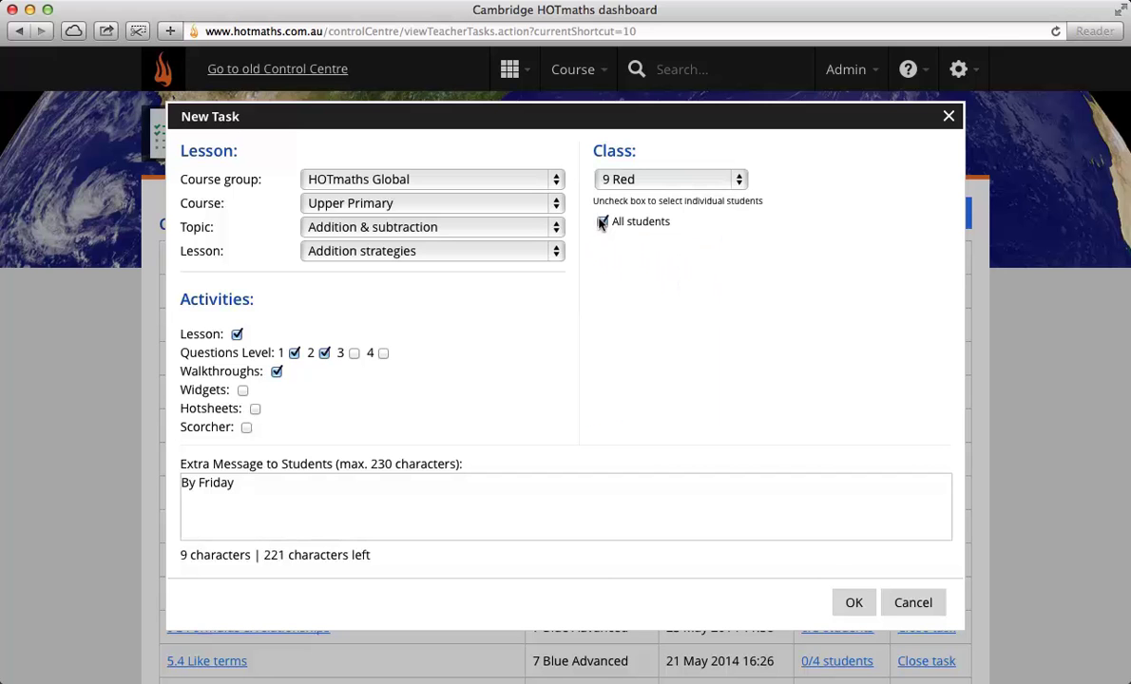
pyautogui.click(848, 605)
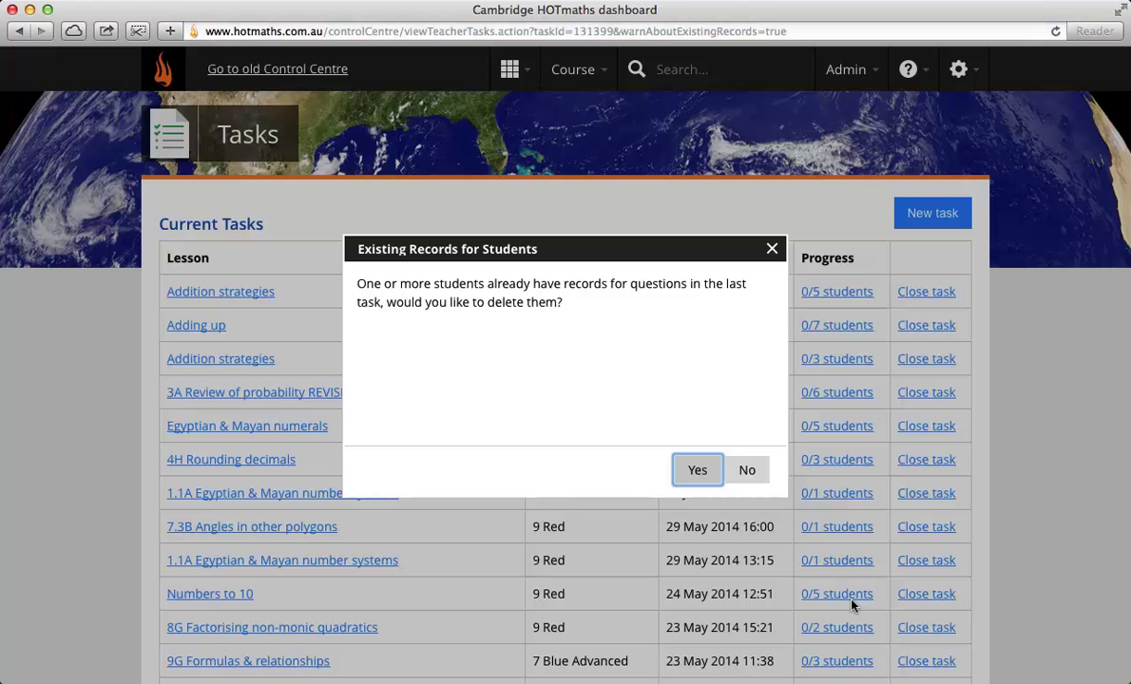
# Step: Answer No to keep students' existing records, saving the 9 Red Addition strategies task
pyautogui.click(731, 470)
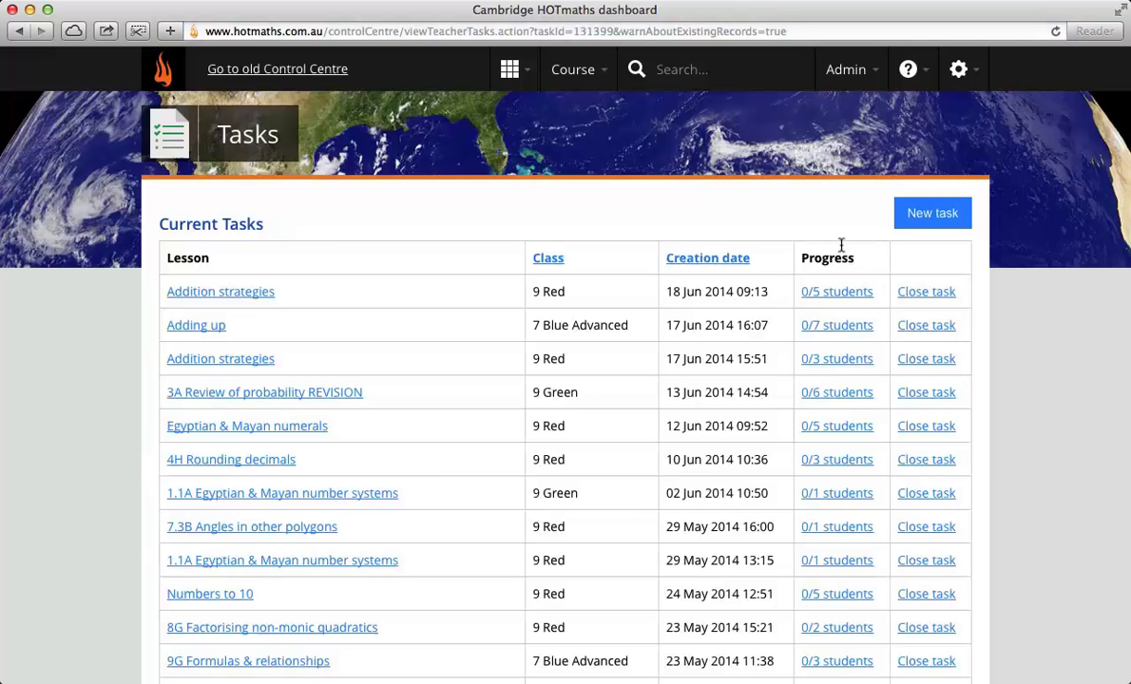
# Step: Return to the Dashboard from the apps grid menu
pyautogui.click(517, 74)
pyautogui.click(378, 477)
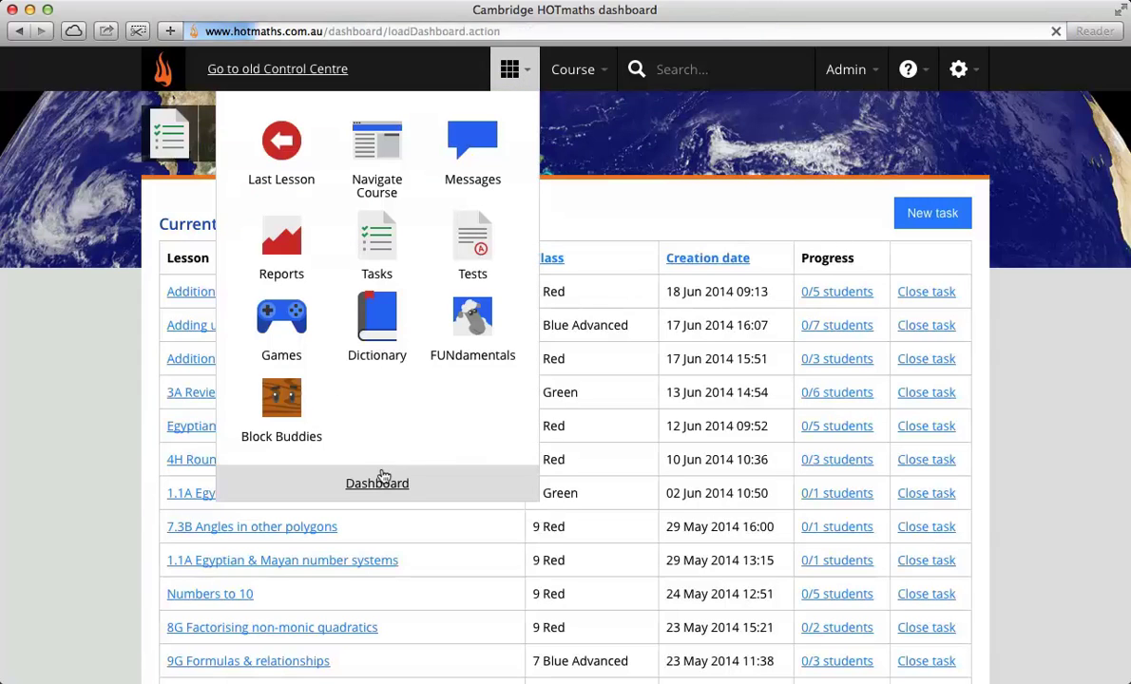
pyautogui.scroll(-2, 330, 548)
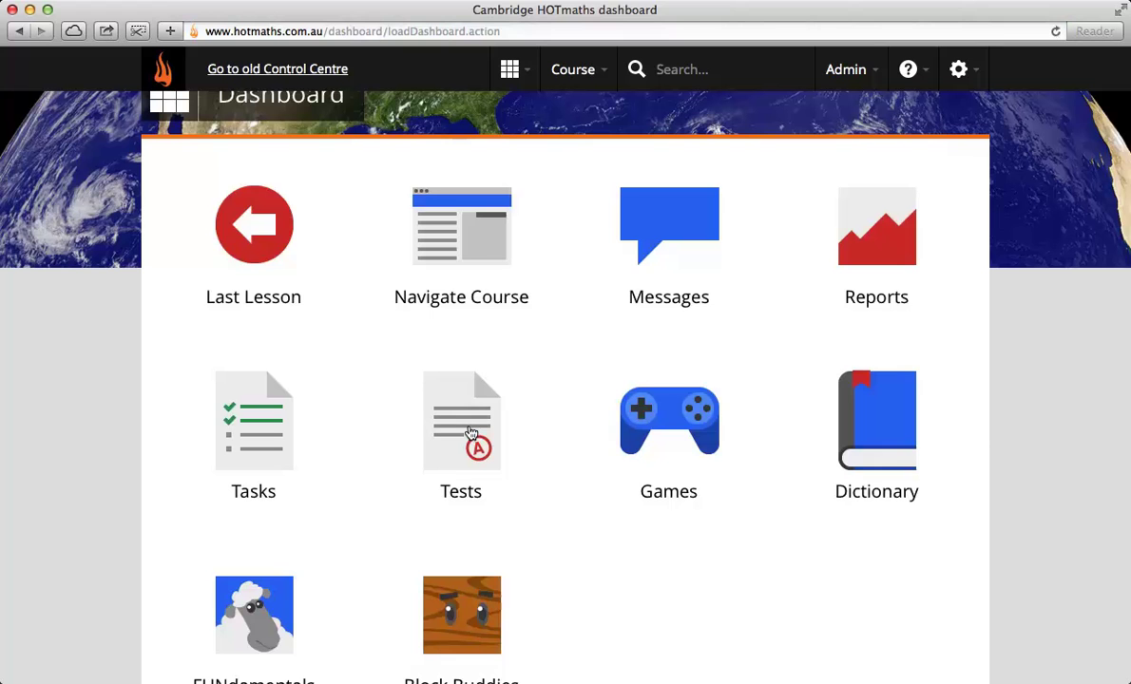
# Step: Open Tests, look at the NAPLAN-style practice tests, then return to My tests
pyautogui.click(475, 433)
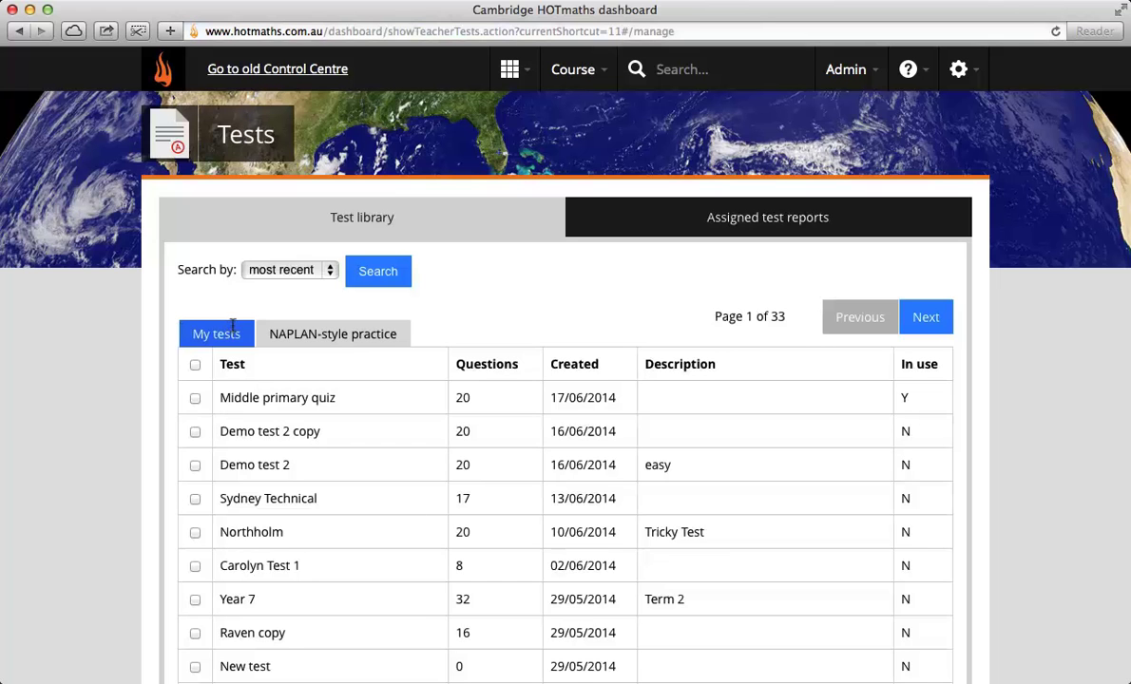
pyautogui.click(357, 332)
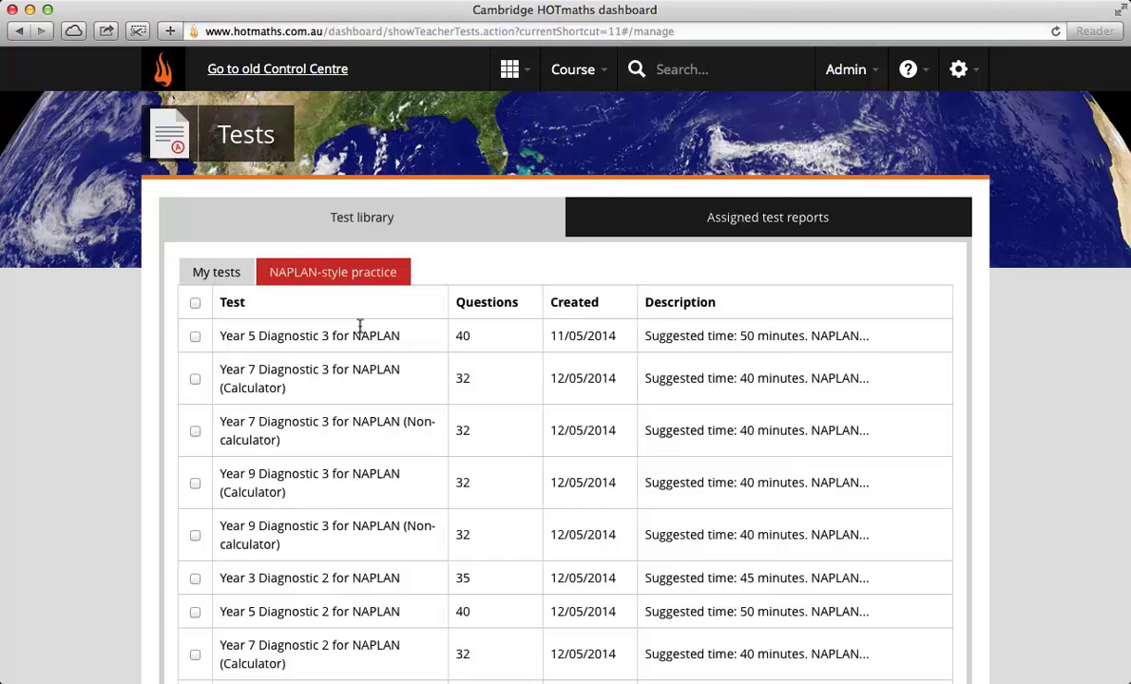
pyautogui.click(211, 270)
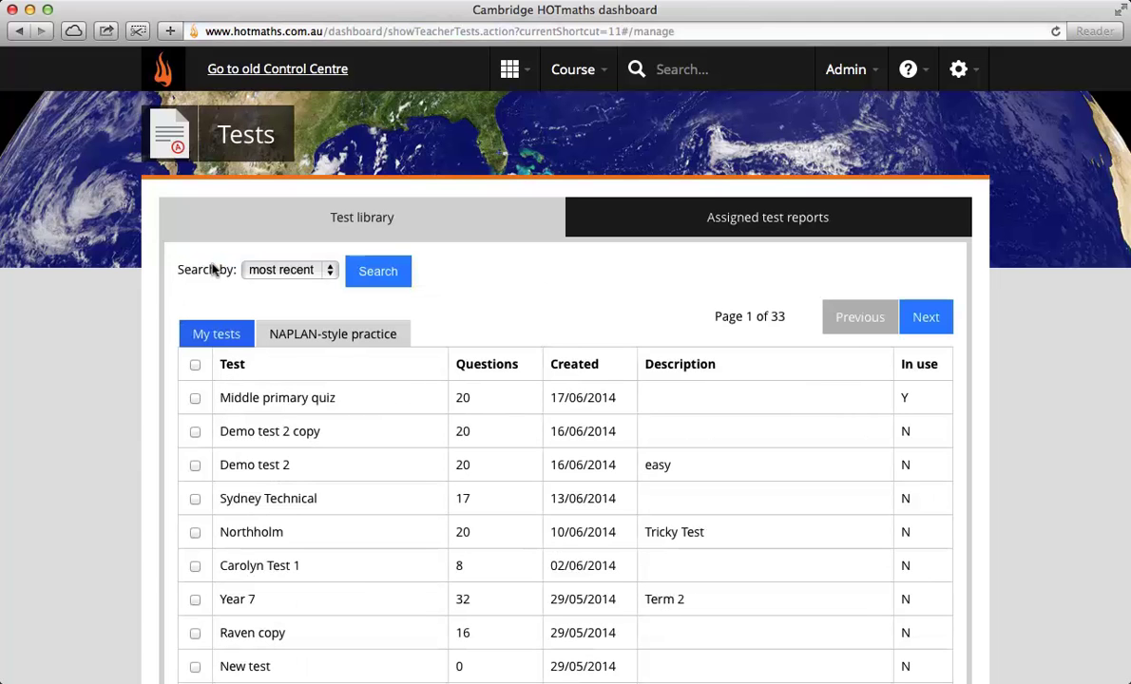
pyautogui.scroll(-3, 368, 565)
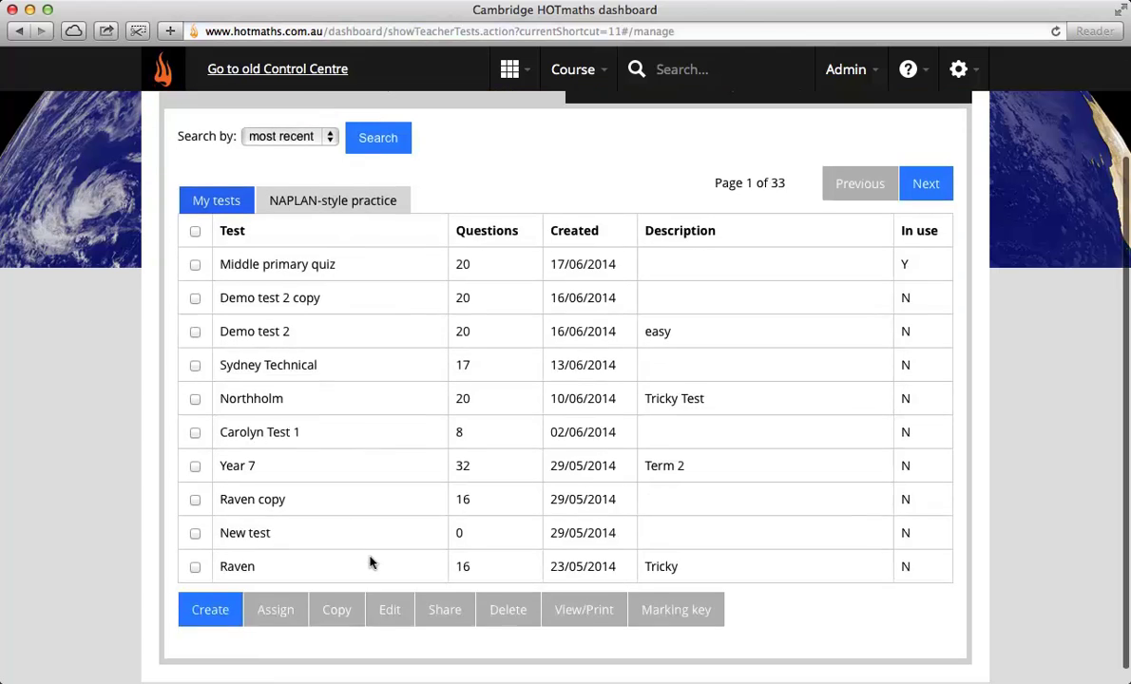
# Step: Create a test with the wizard named 'Addition strategies test', described 'Easy'
pyautogui.click(209, 595)
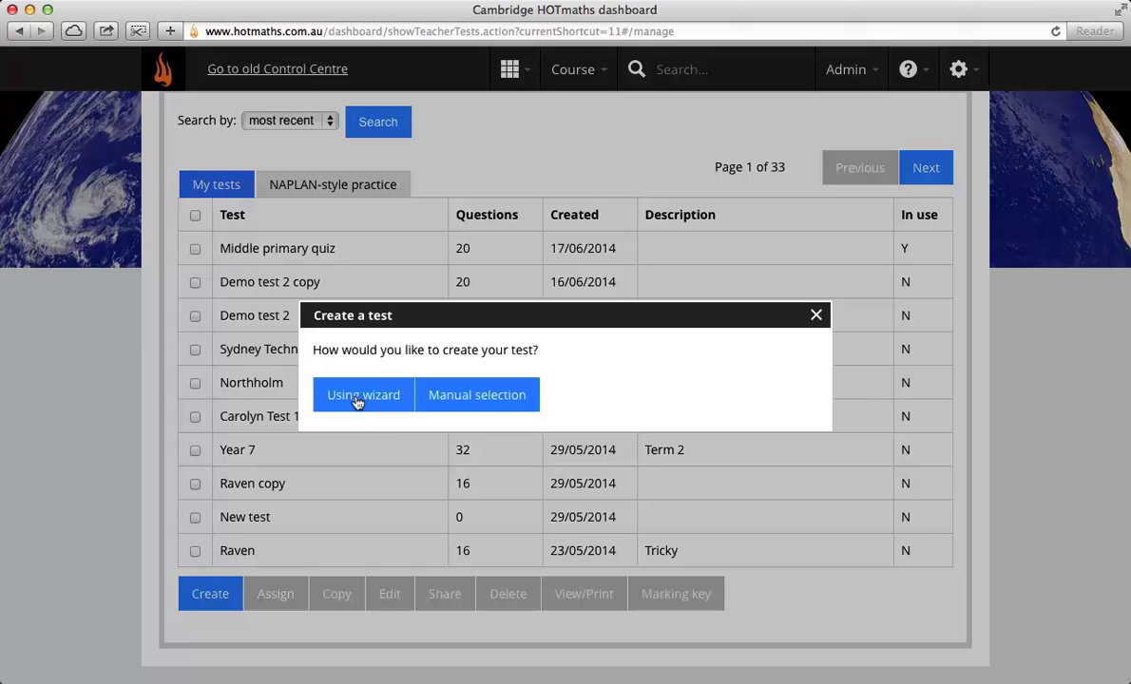
pyautogui.click(358, 403)
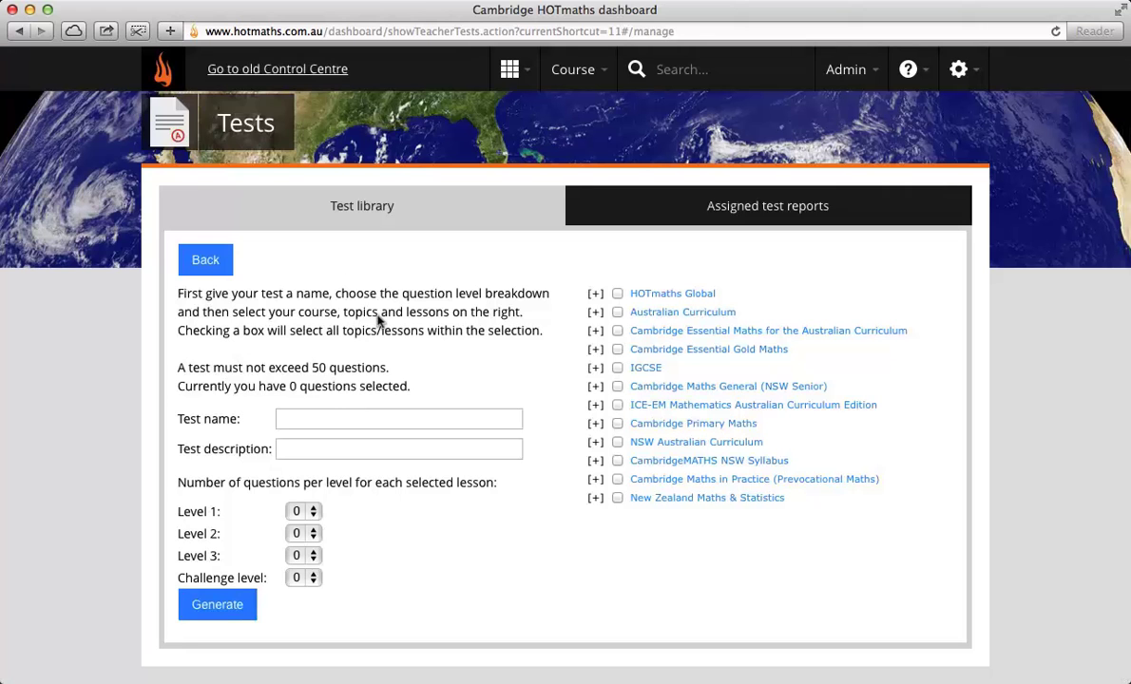
pyautogui.click(358, 413)
pyautogui.write('A')
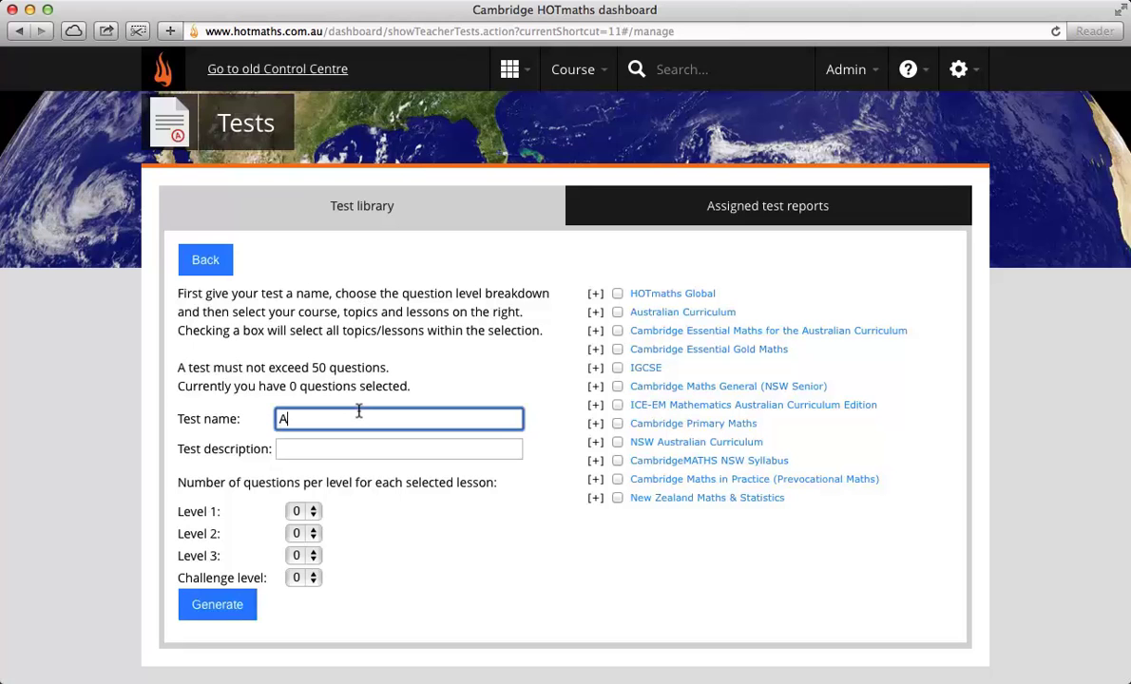
pyautogui.write('ddition strategies test')
pyautogui.press('Tab')
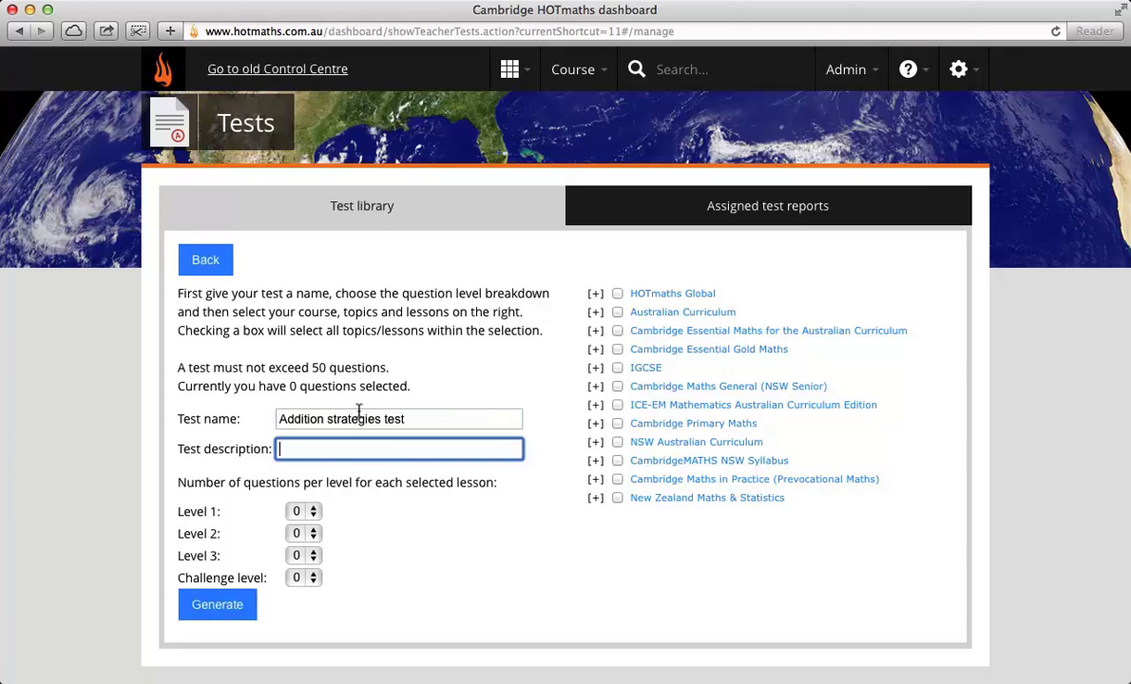
pyautogui.write('Easy')
# Step: Set one question per lesson for Levels 1–3 and two for Challenge level
pyautogui.click(294, 511)
pyautogui.click(296, 532)
pyautogui.click(296, 535)
pyautogui.click(296, 554)
pyautogui.click(300, 556)
pyautogui.click(299, 576)
pyautogui.click(299, 577)
pyautogui.click(299, 617)
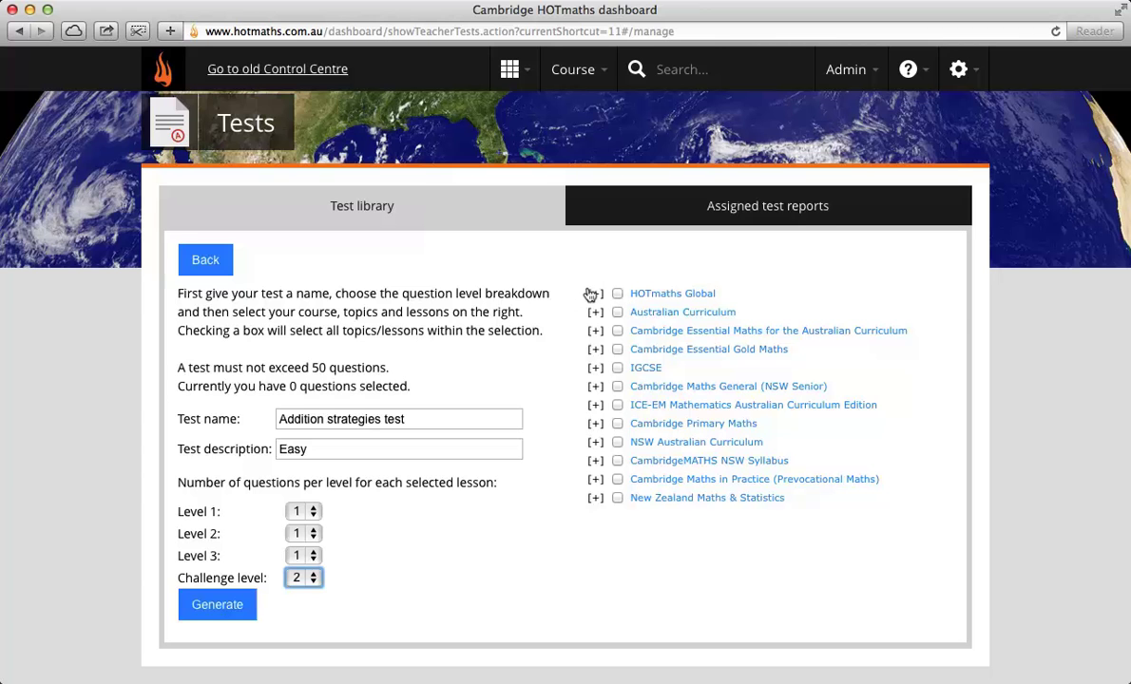
# Step: Tick Upper Primary's Addition strategies, Adding in columns and Exploring plus & minus lessons
pyautogui.click(590, 295)
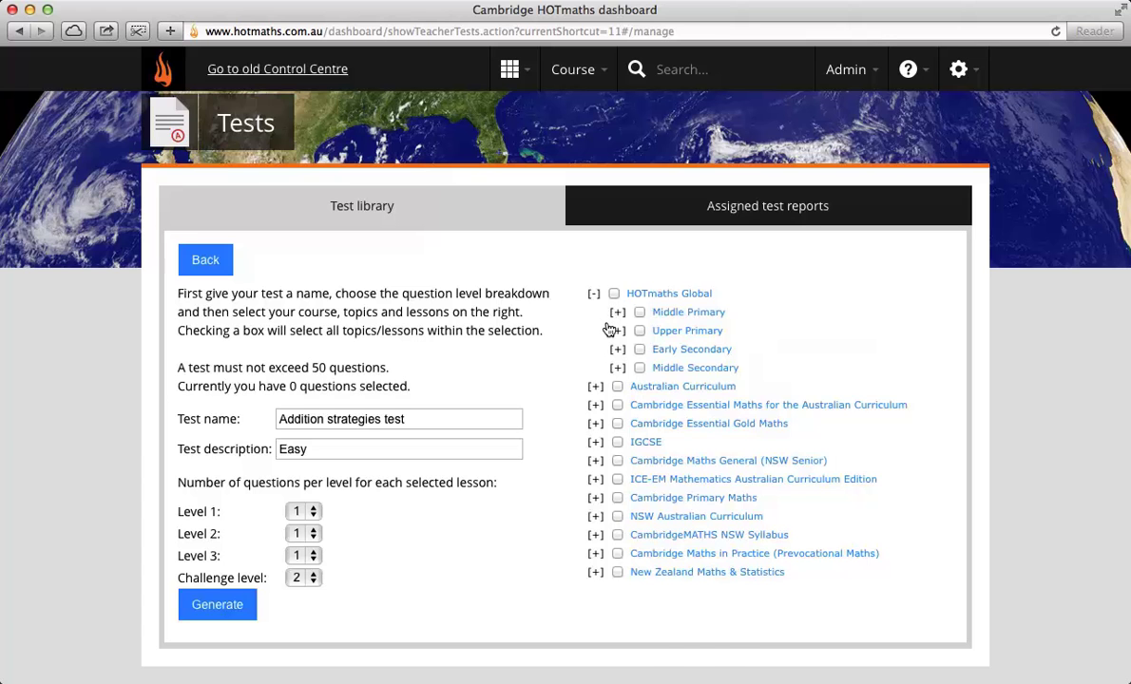
pyautogui.click(611, 330)
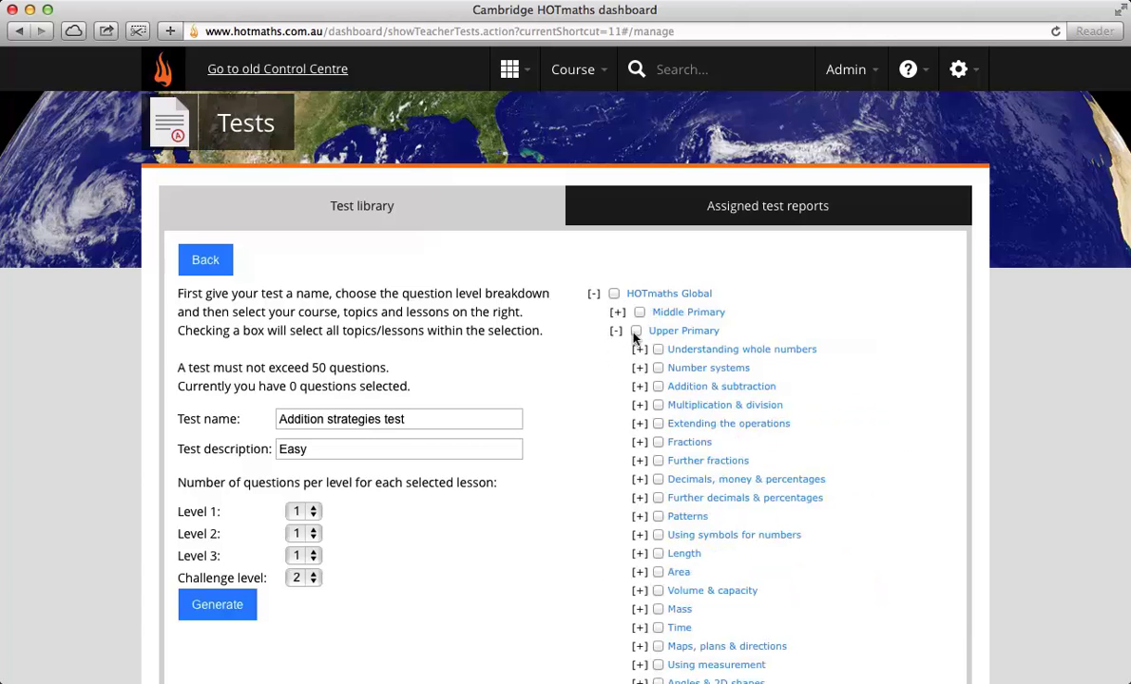
pyautogui.click(632, 386)
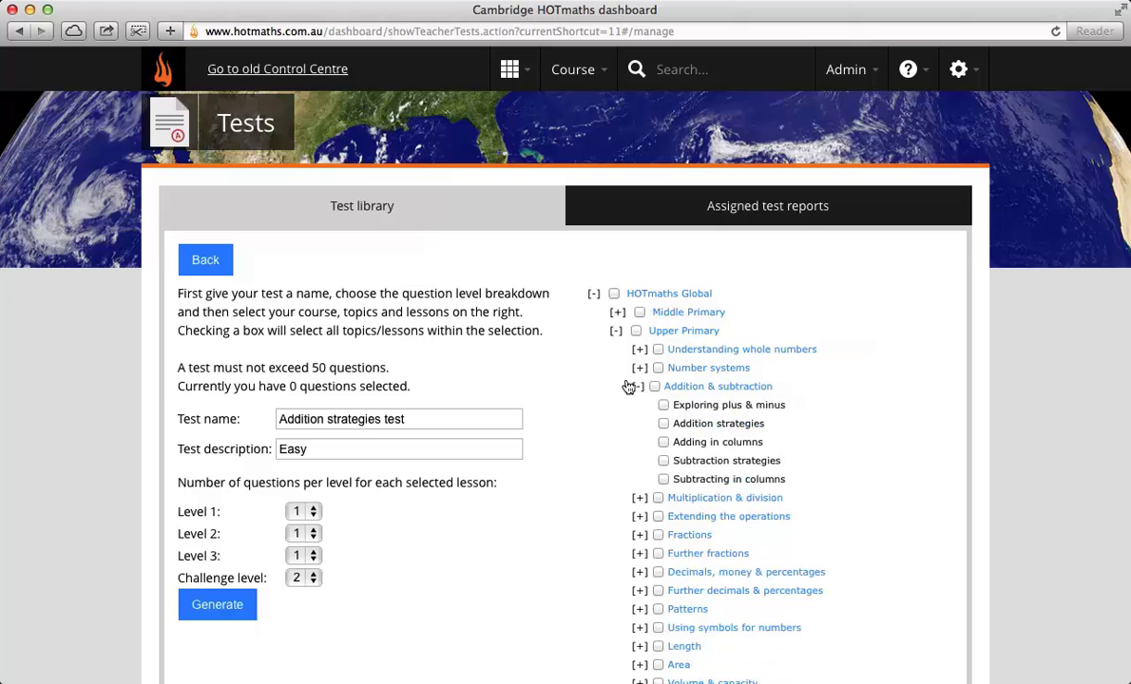
pyautogui.click(662, 424)
pyautogui.click(658, 442)
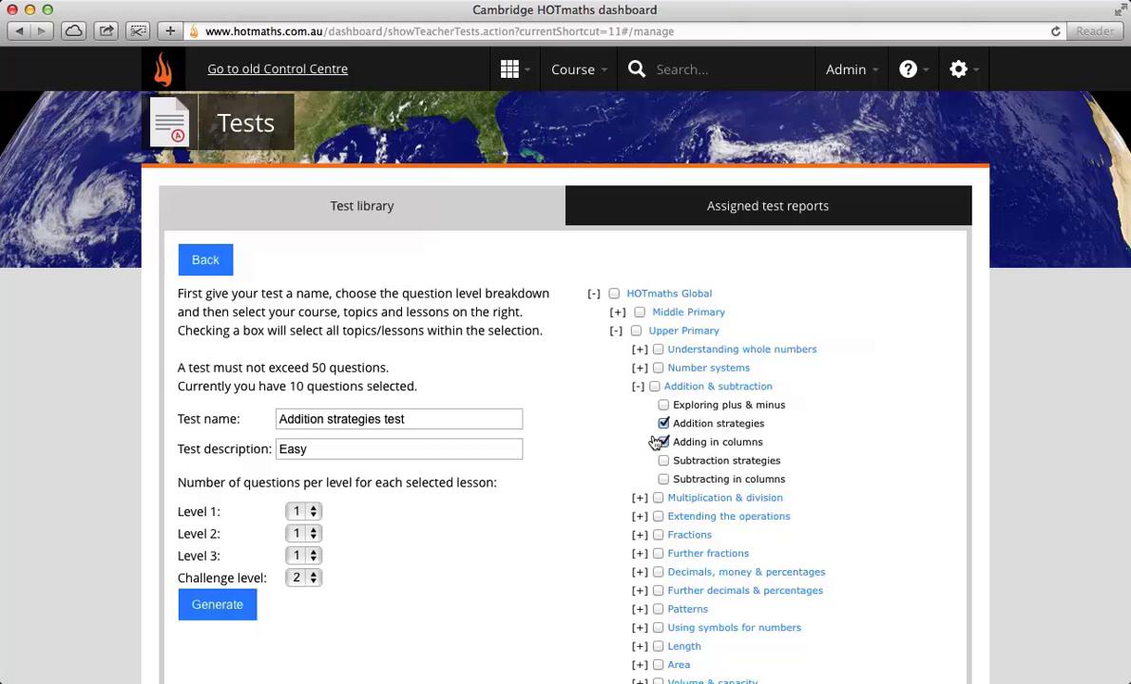
pyautogui.click(663, 405)
# Step: Tick Middle Primary's Mental strategies and Using empty number lines lessons
pyautogui.click(609, 313)
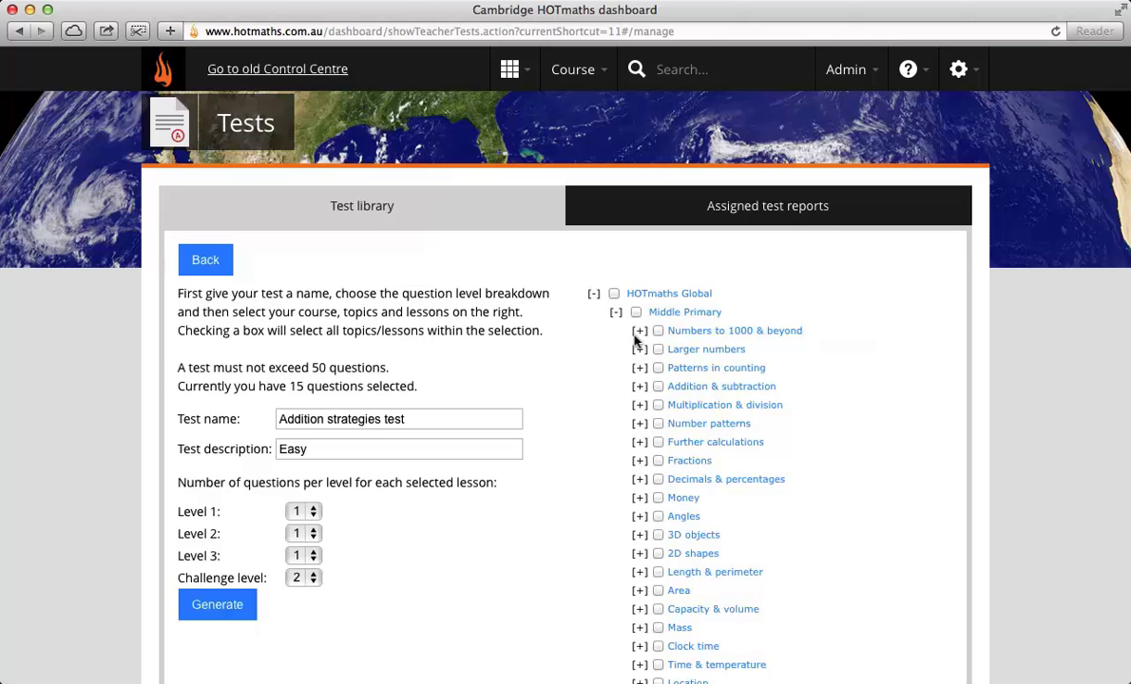
pyautogui.click(638, 382)
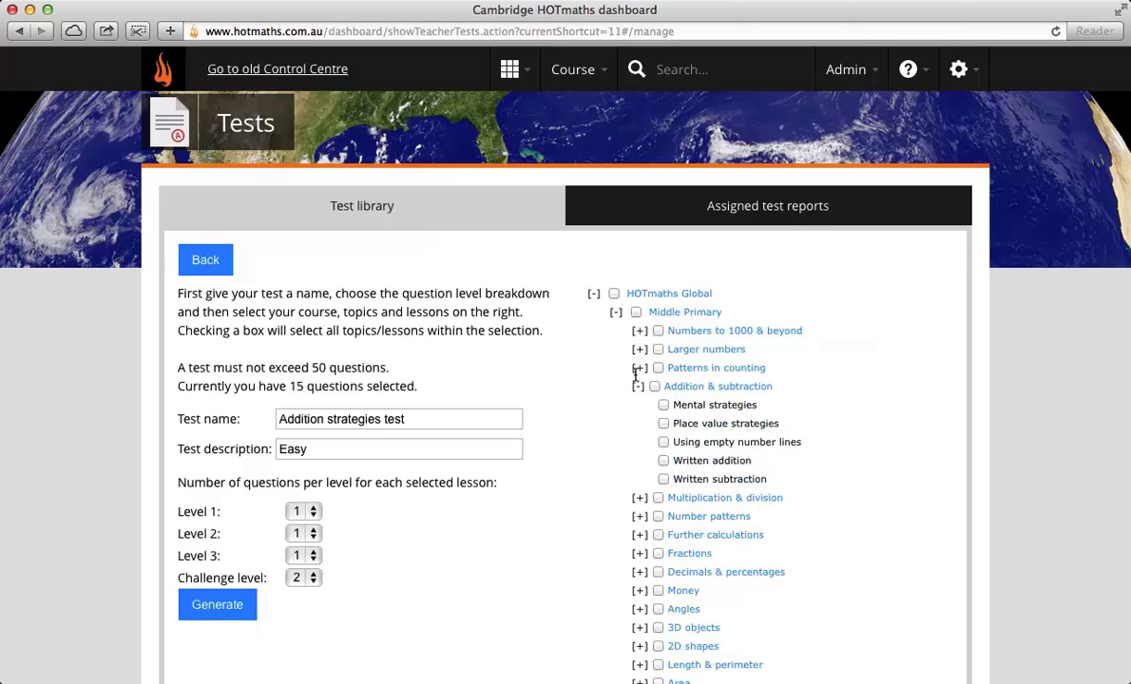
pyautogui.click(662, 404)
pyautogui.click(663, 442)
pyautogui.scroll(-5, 865, 556)
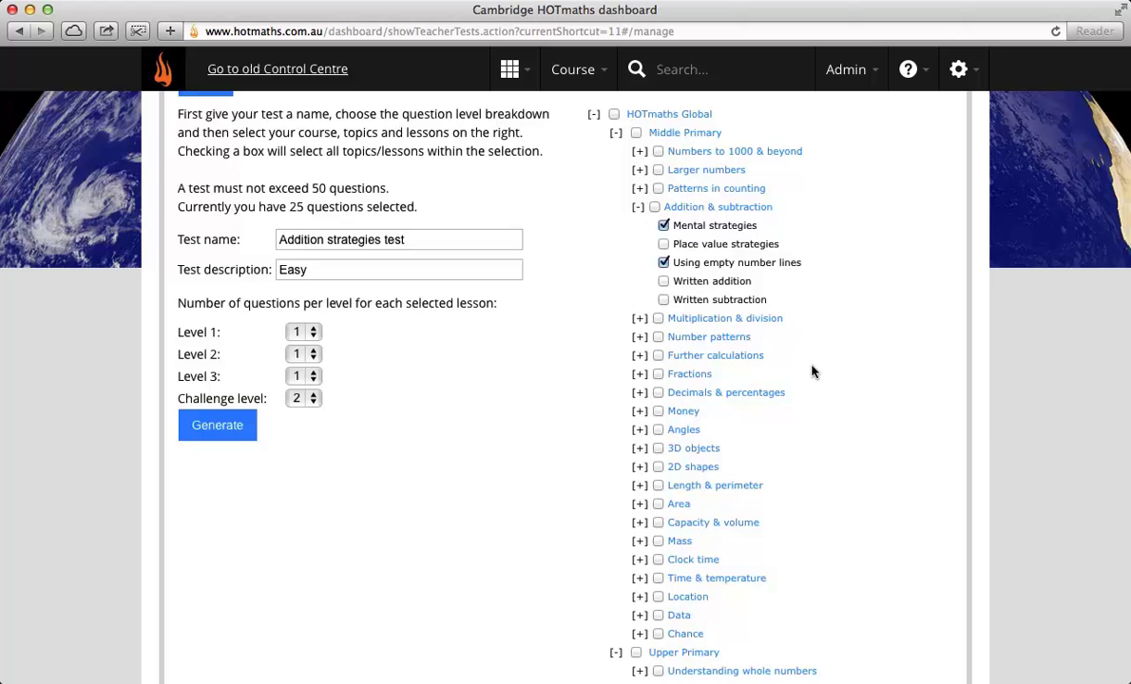
pyautogui.scroll(-9, 812, 371)
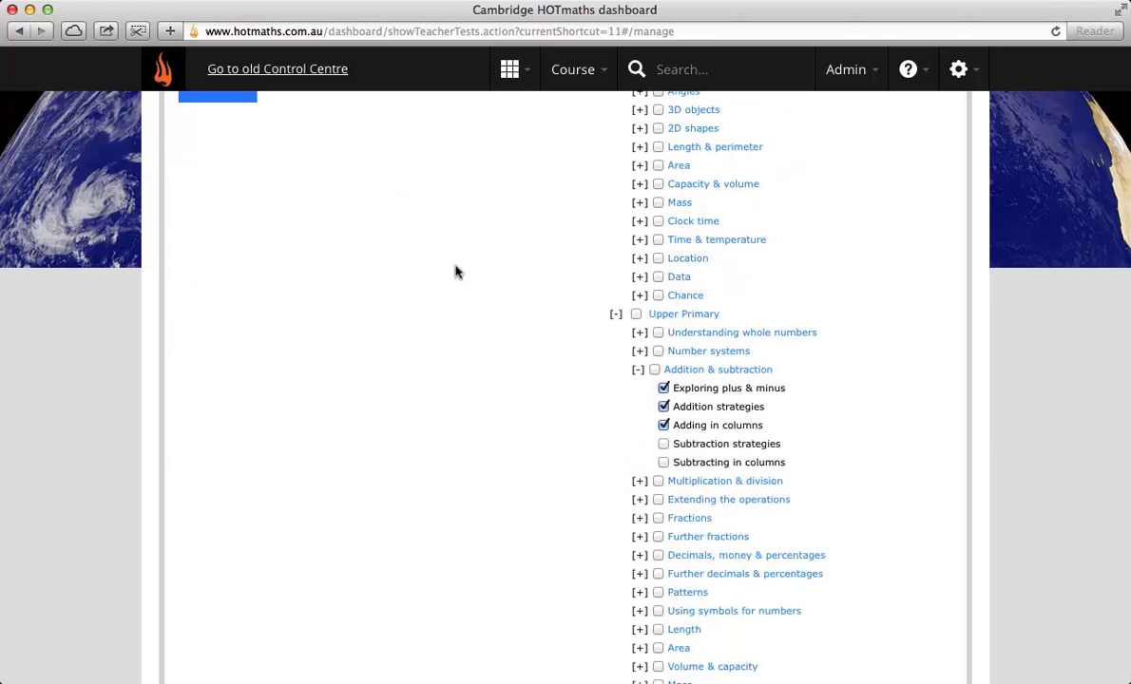
pyautogui.scroll(8, 422, 346)
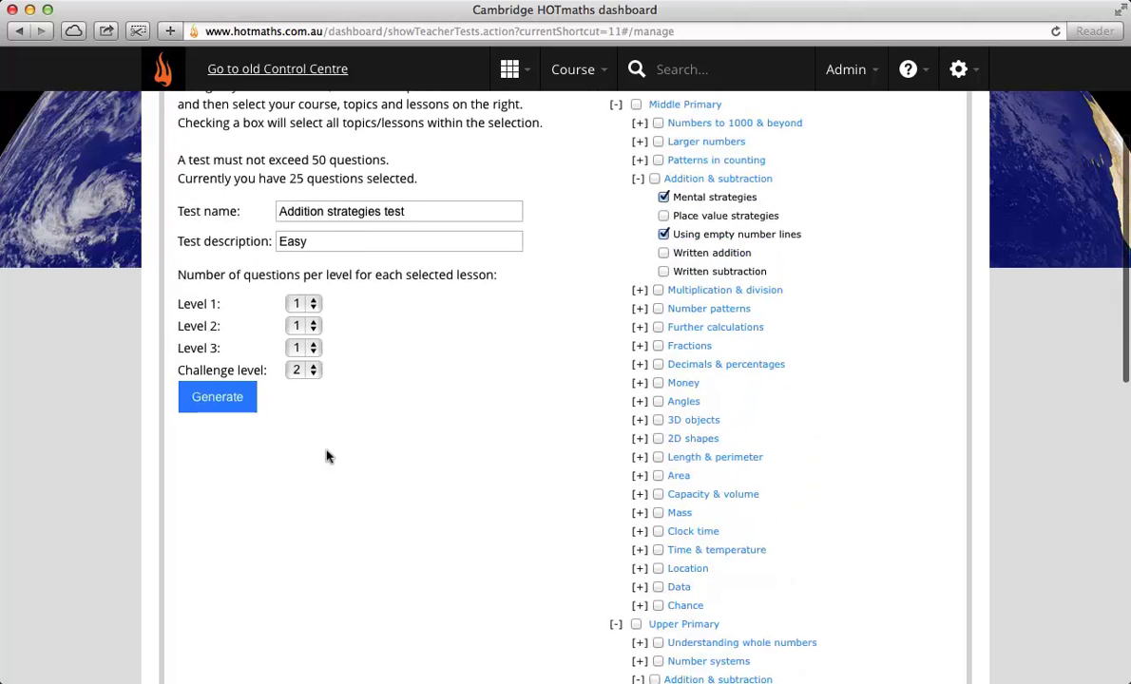
pyautogui.click(236, 400)
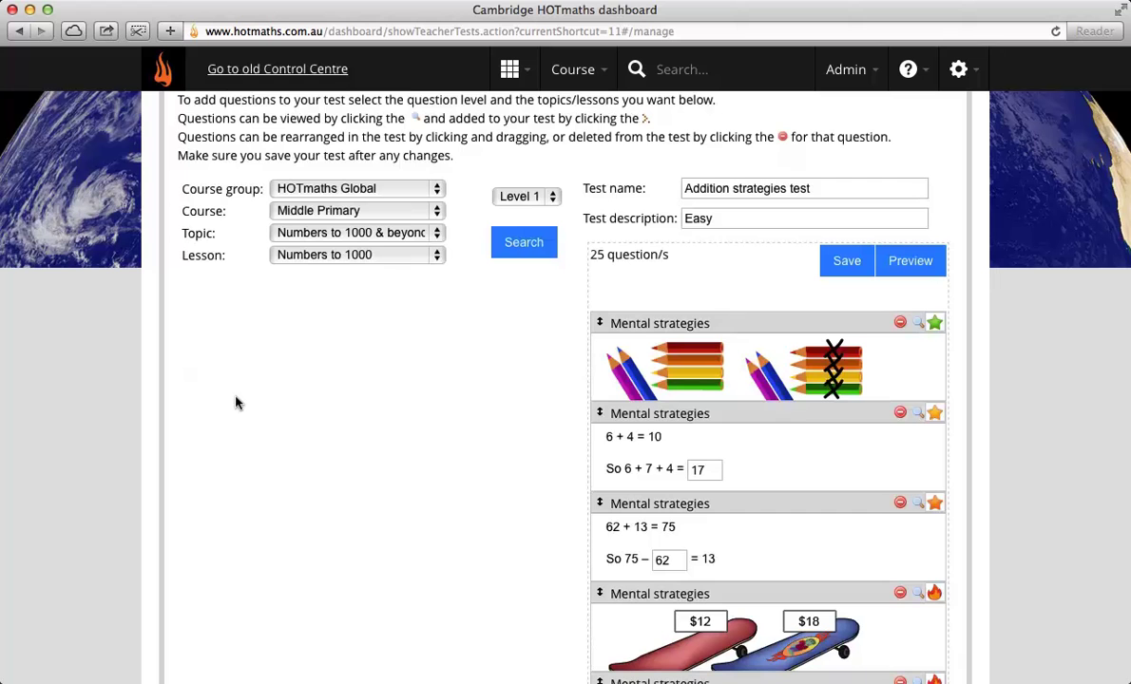
pyautogui.scroll(-3, 782, 583)
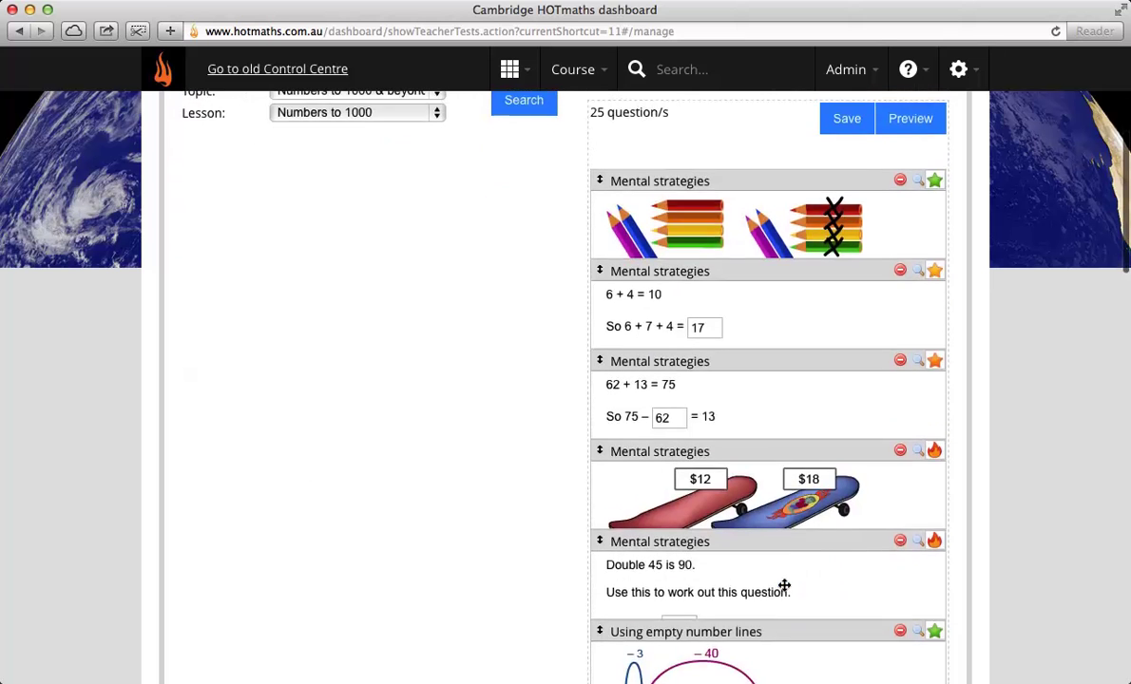
pyautogui.scroll(5, 782, 596)
pyautogui.scroll(-1, 782, 597)
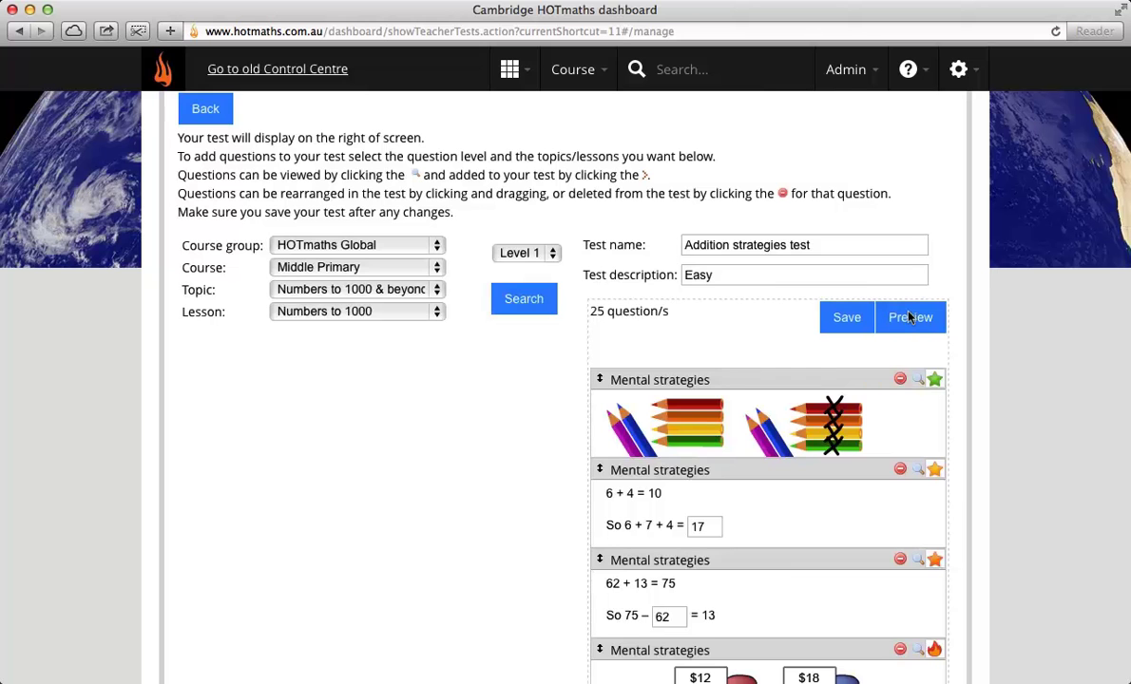
pyautogui.click(909, 318)
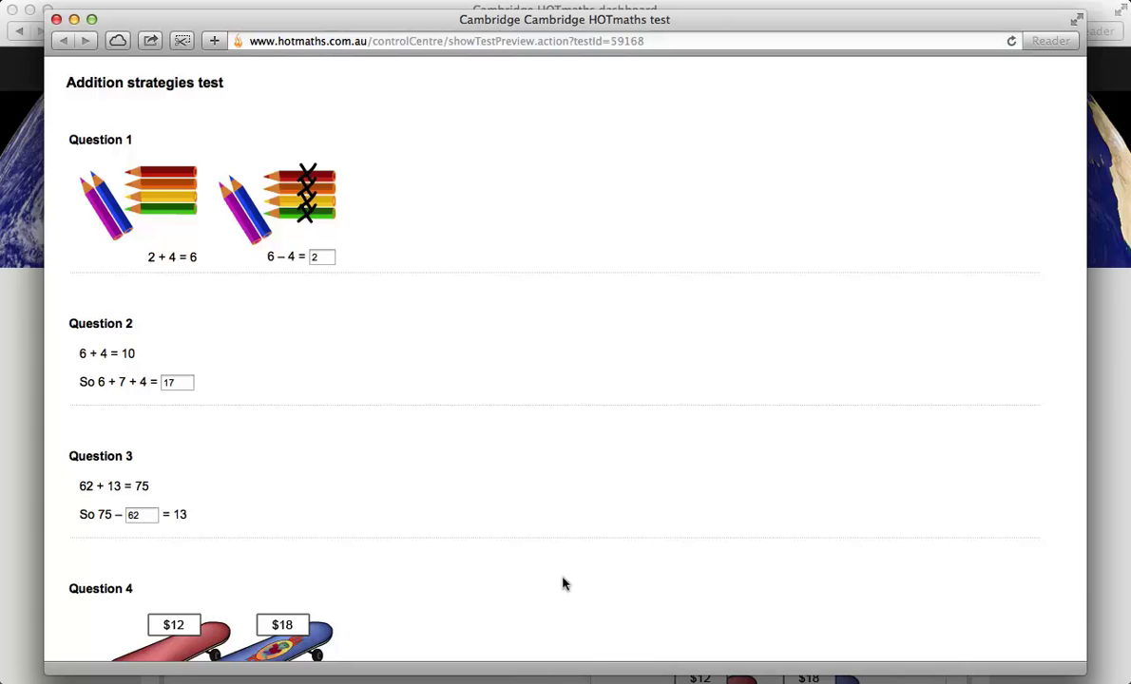
pyautogui.scroll(-1, 490, 565)
pyautogui.scroll(-5, 488, 564)
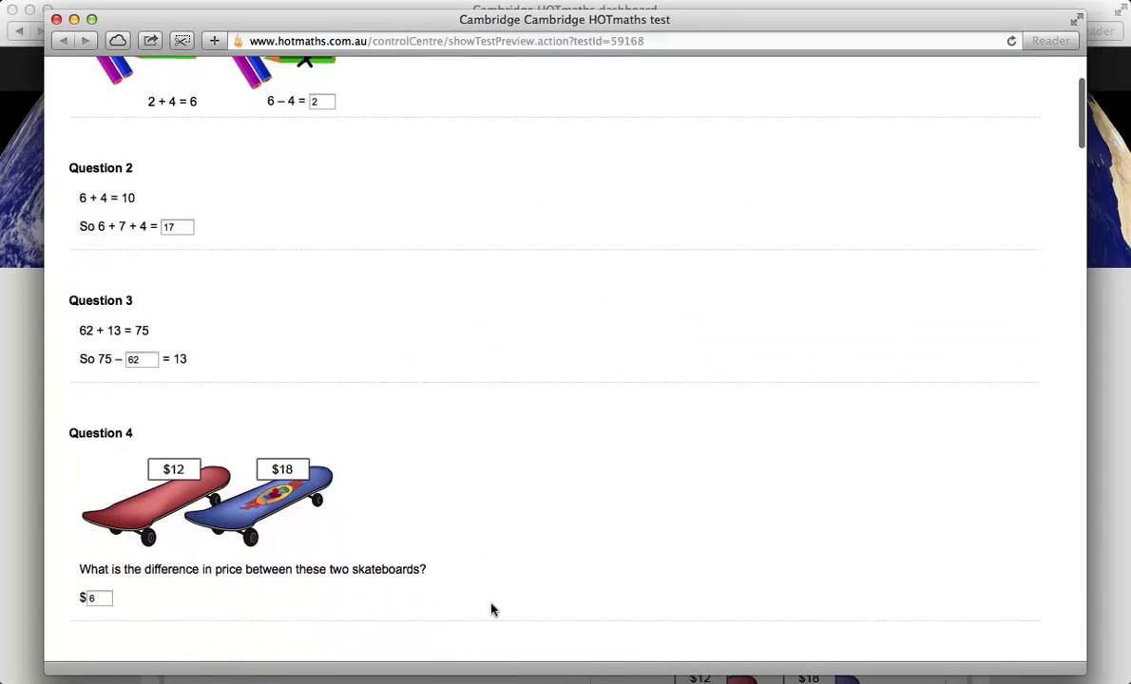
pyautogui.scroll(-6, 493, 605)
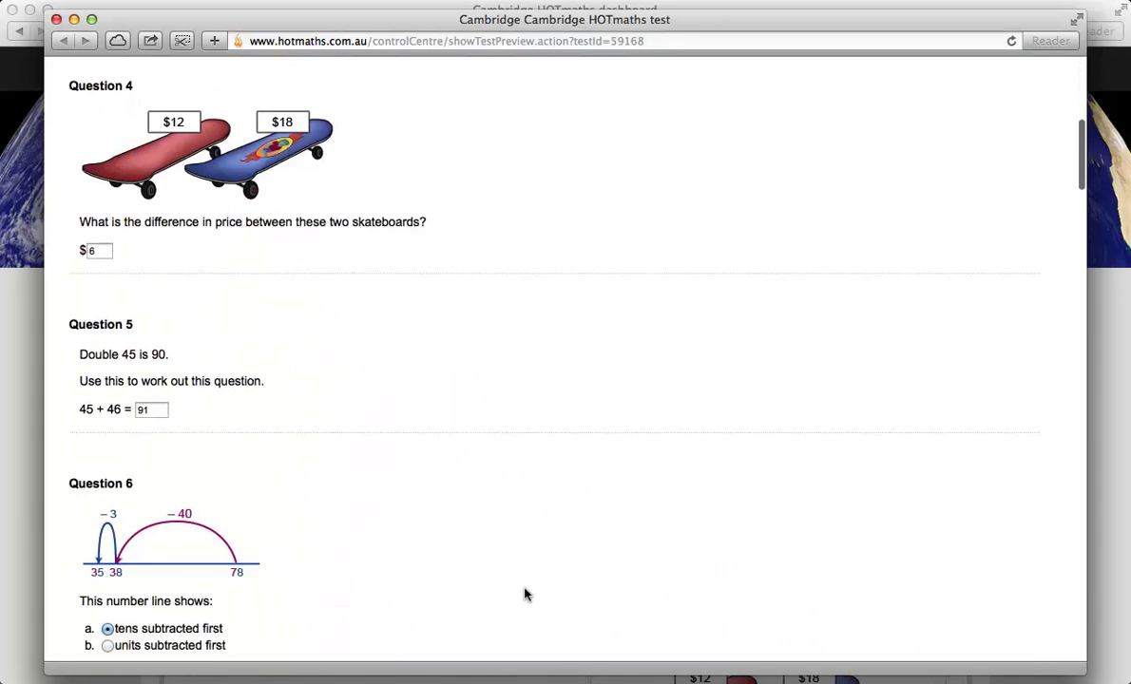
pyautogui.scroll(-5, 524, 601)
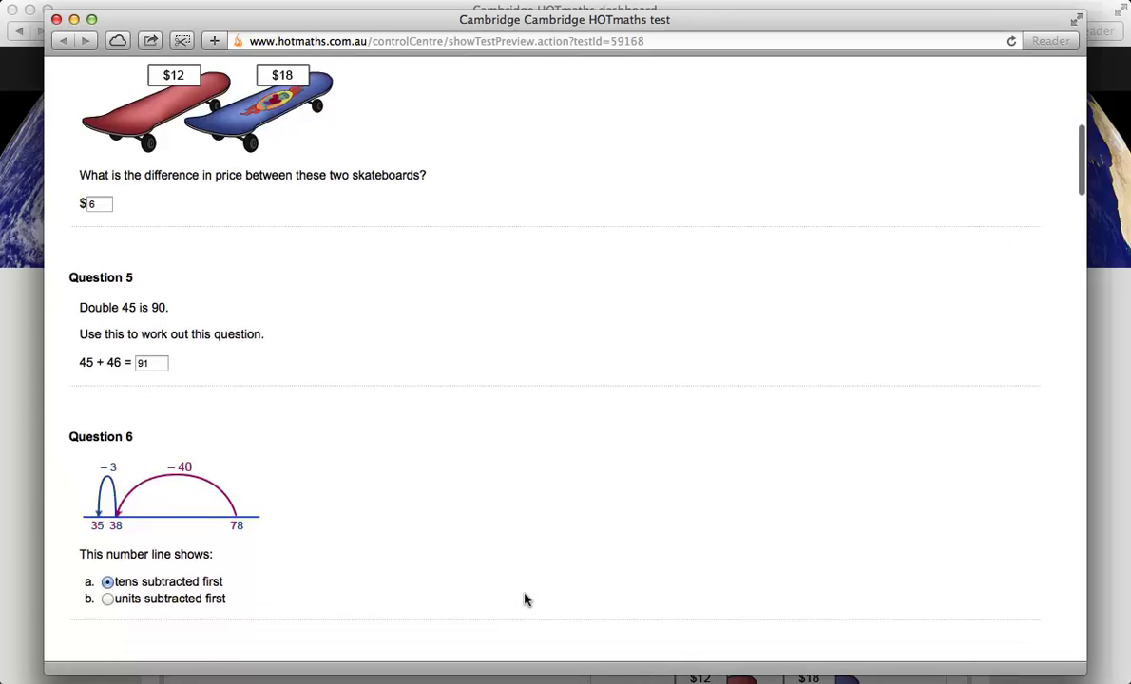
pyautogui.scroll(-5, 528, 597)
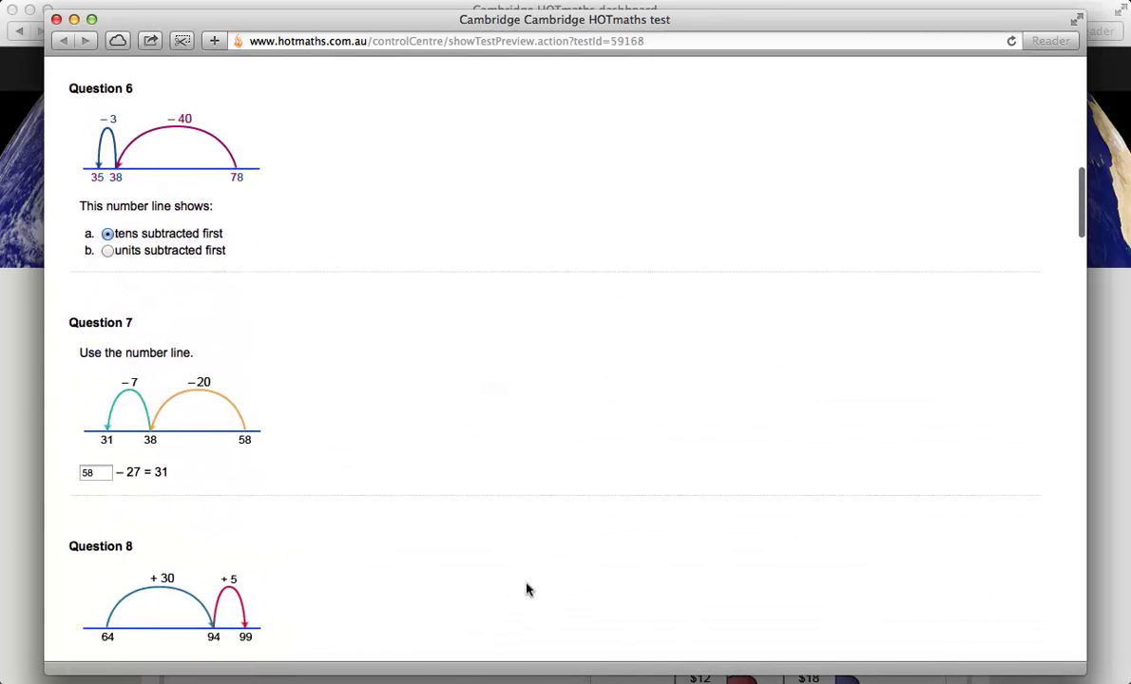
pyautogui.click(54, 19)
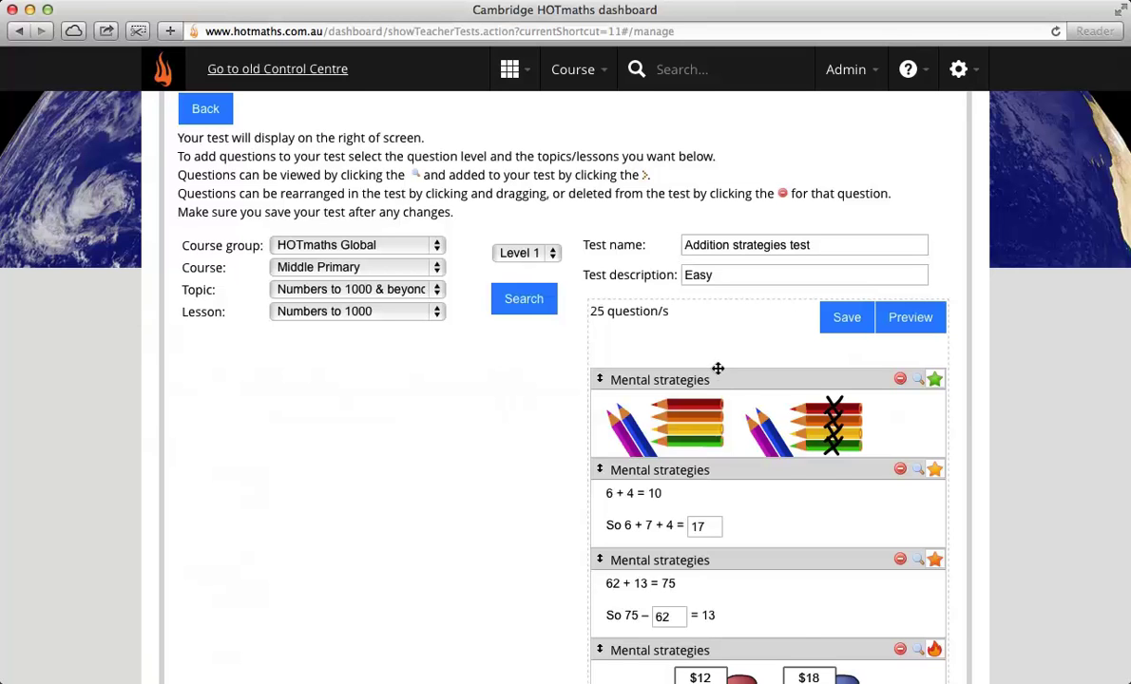
# Step: Reorder questions to put the skateboard question first, and delete the 6 + 4 = 10 question
pyautogui.moveTo(718, 368)
pyautogui.mouseDown()
pyautogui.moveTo(715, 487)
pyautogui.moveTo(729, 492)
pyautogui.mouseUp()
pyautogui.moveTo(713, 364)
pyautogui.mouseDown()
pyautogui.moveTo(715, 527)
pyautogui.moveTo(760, 501)
pyautogui.mouseUp()
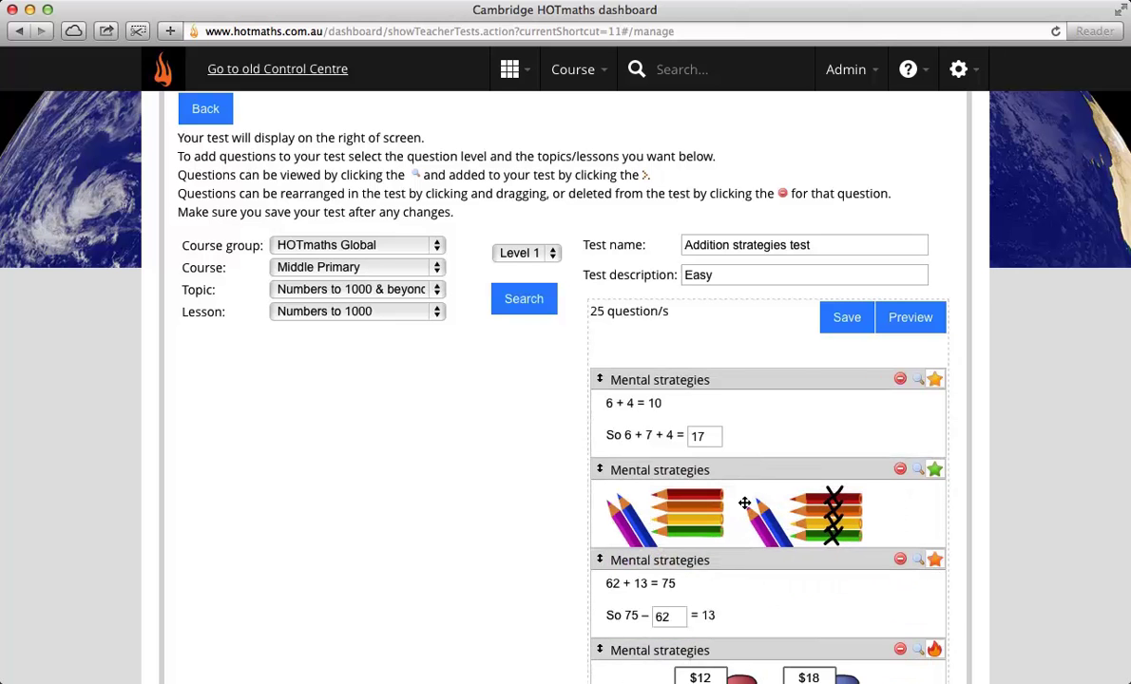
pyautogui.scroll(-3, 763, 584)
pyautogui.moveTo(745, 570); pyautogui.dragTo(743, 290)
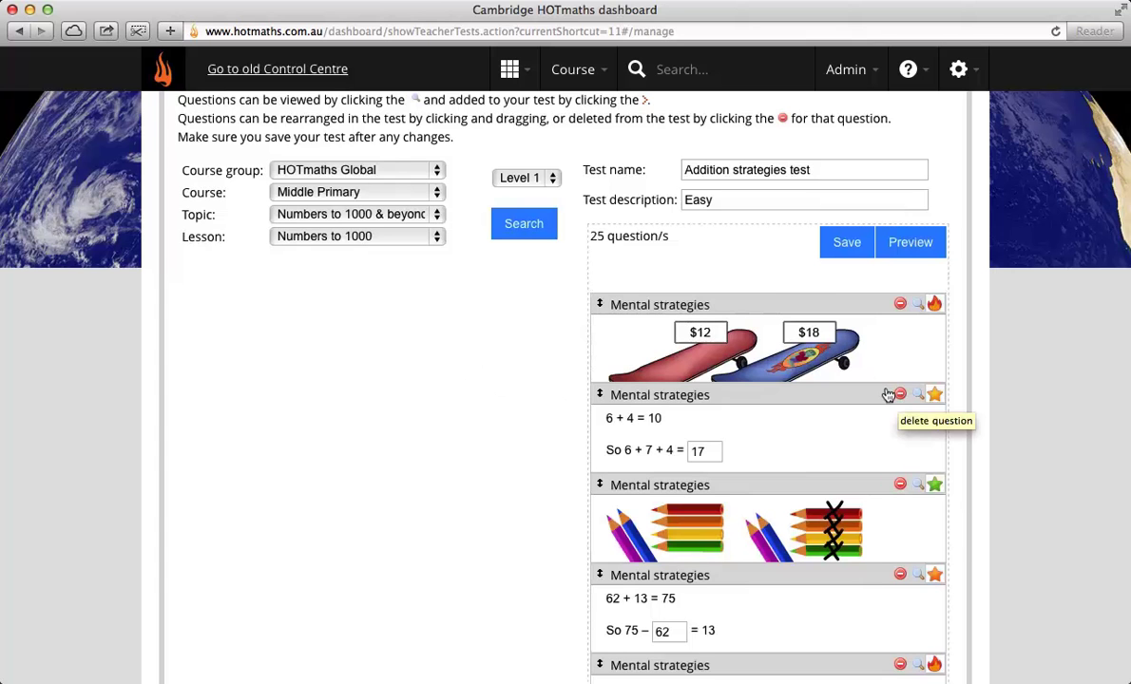
pyautogui.click(890, 393)
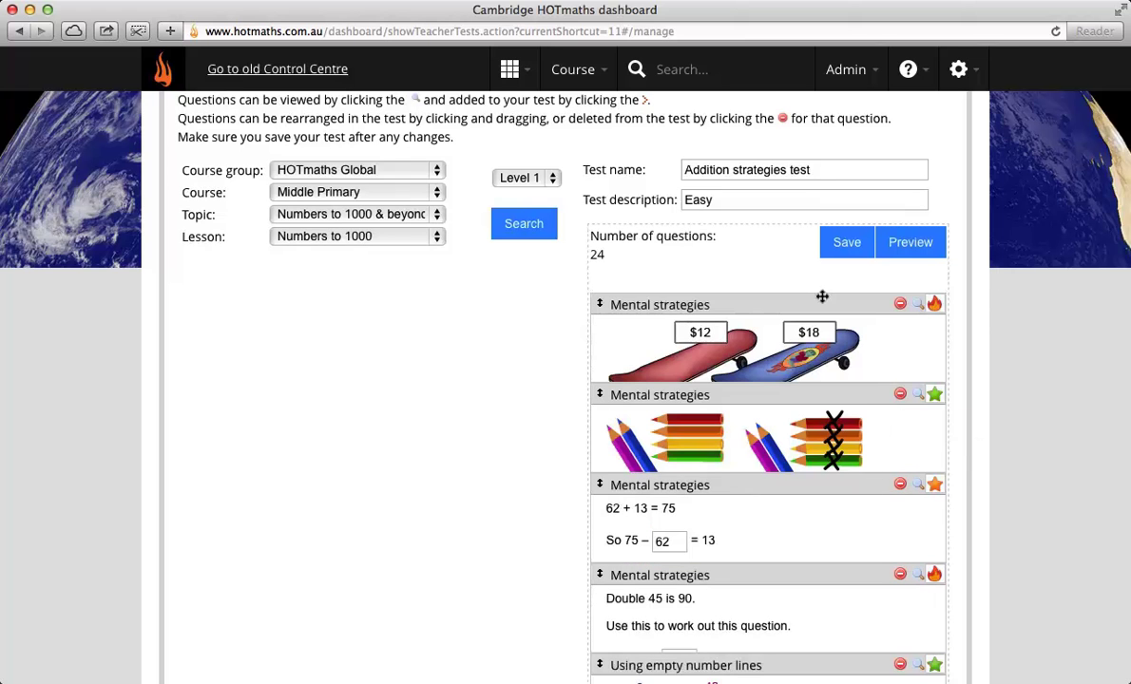
# Step: Search for Level 4 questions in Addition & subtraction, Using empty number lines
pyautogui.click(357, 214)
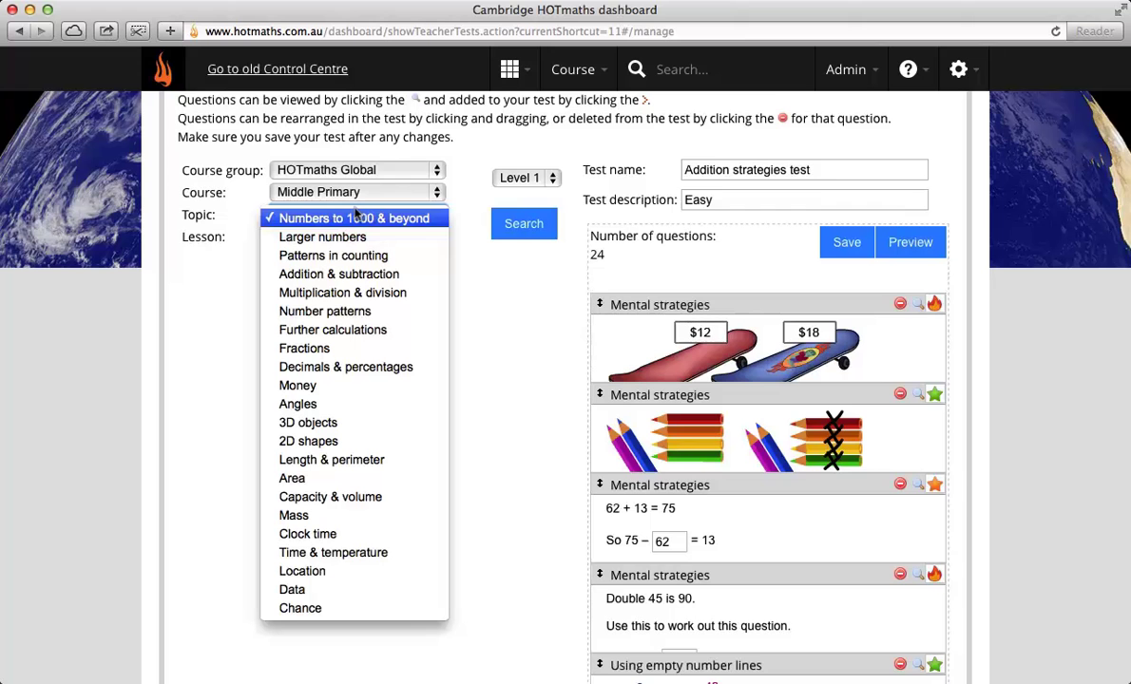
pyautogui.click(360, 276)
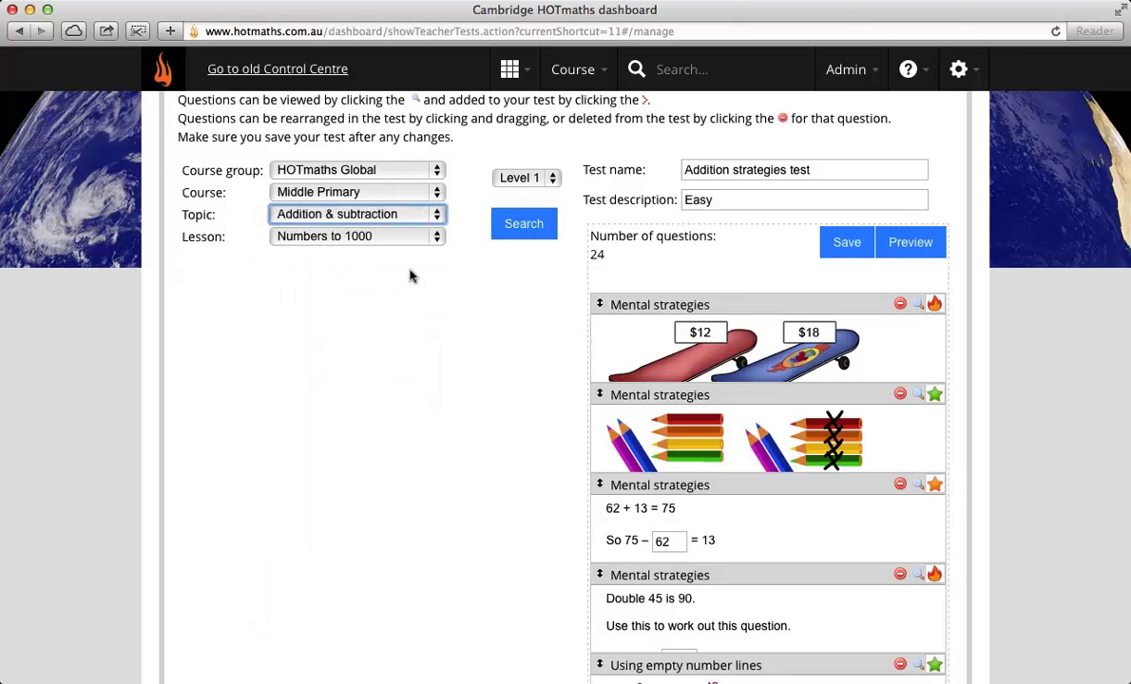
pyautogui.click(359, 237)
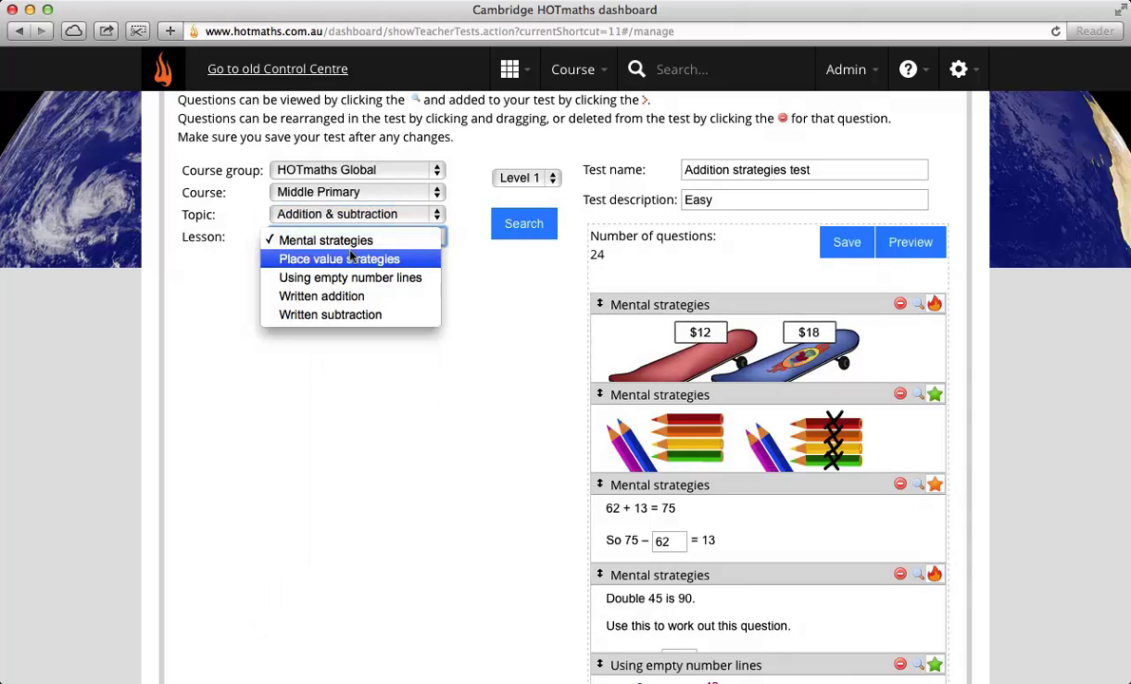
pyautogui.click(318, 278)
pyautogui.click(494, 179)
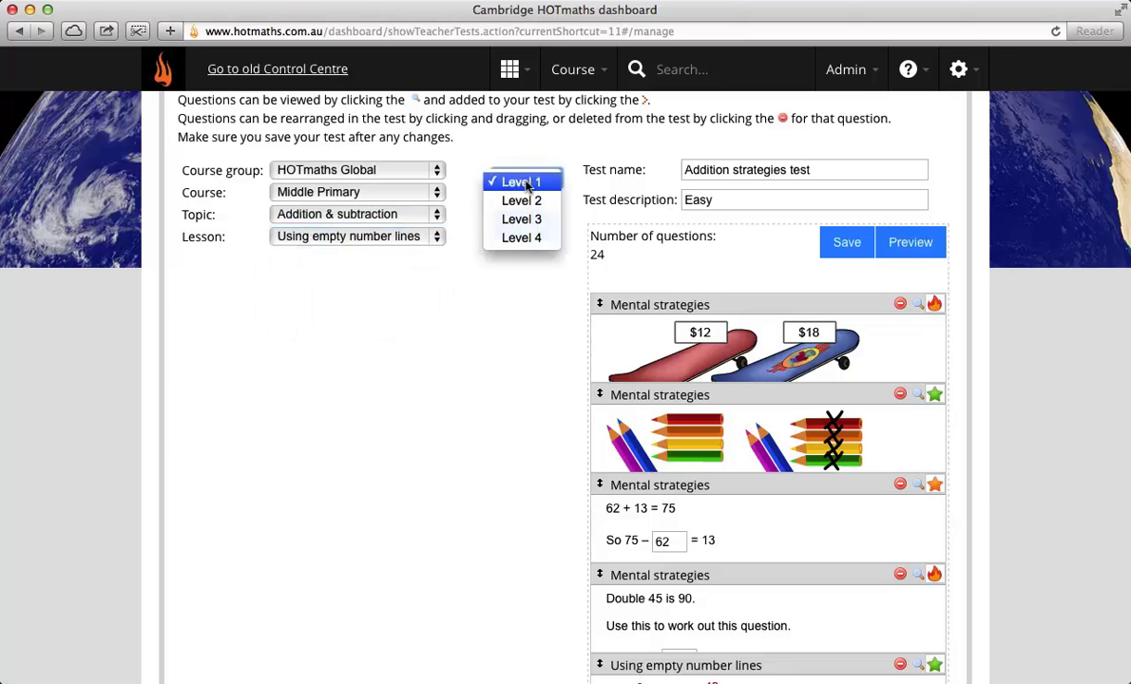
pyautogui.click(516, 233)
pyautogui.click(524, 224)
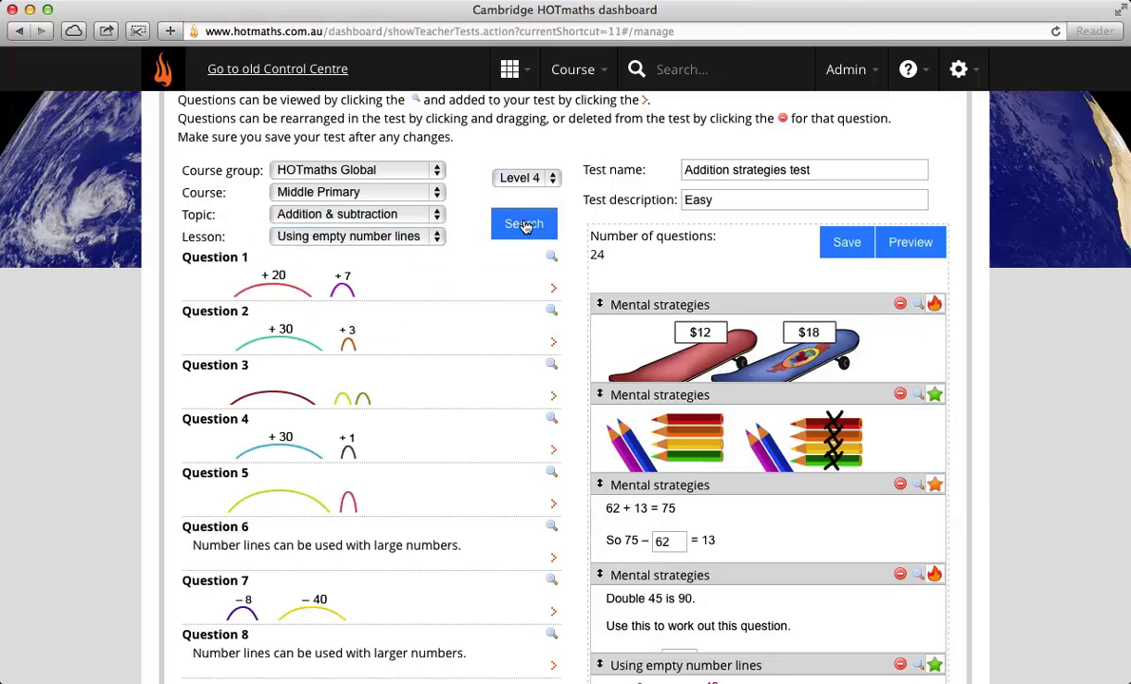
# Step: Preview and add Question 7 to the test, then save it
pyautogui.scroll(-3, 455, 589)
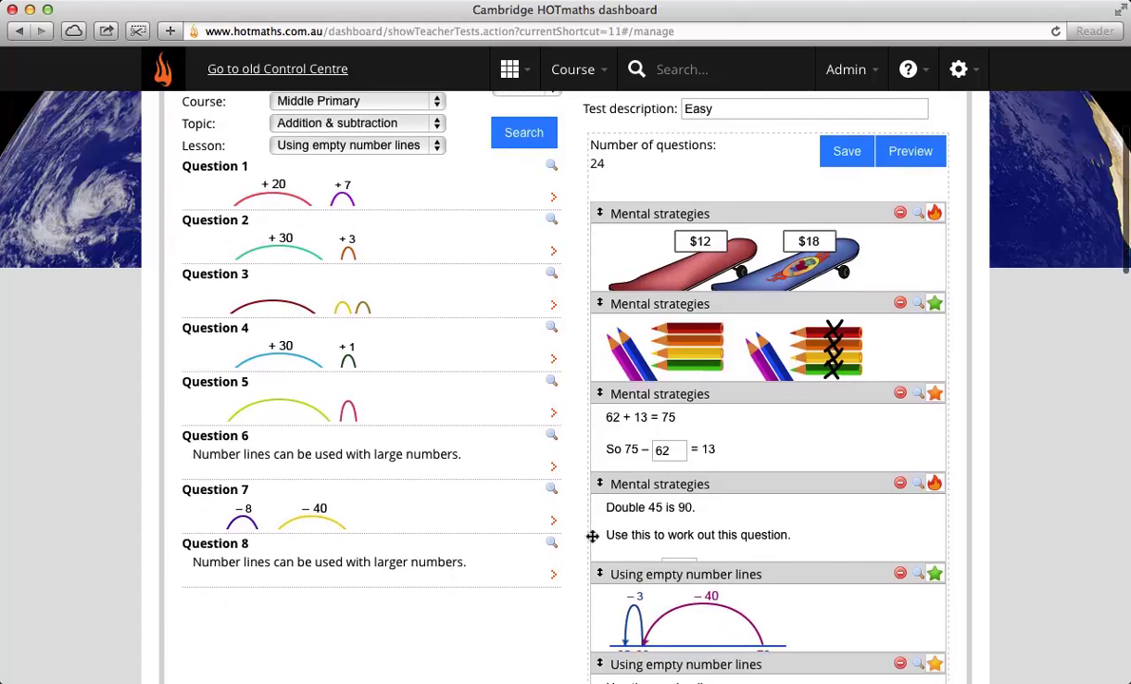
pyautogui.scroll(-1, 541, 490)
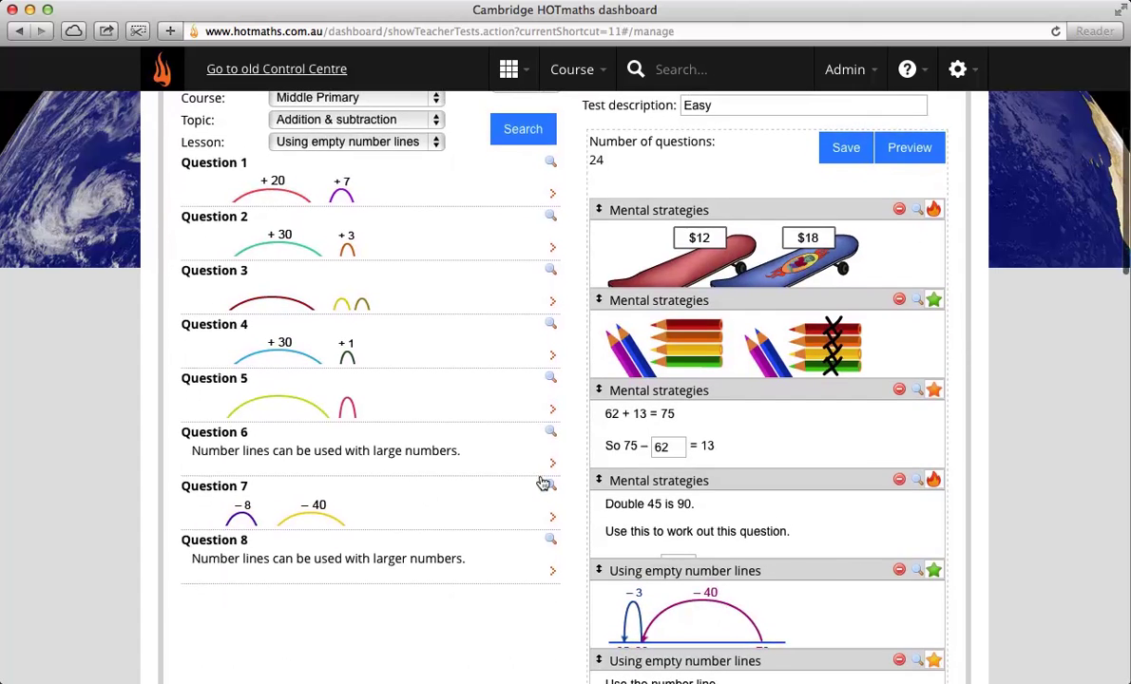
pyautogui.click(543, 482)
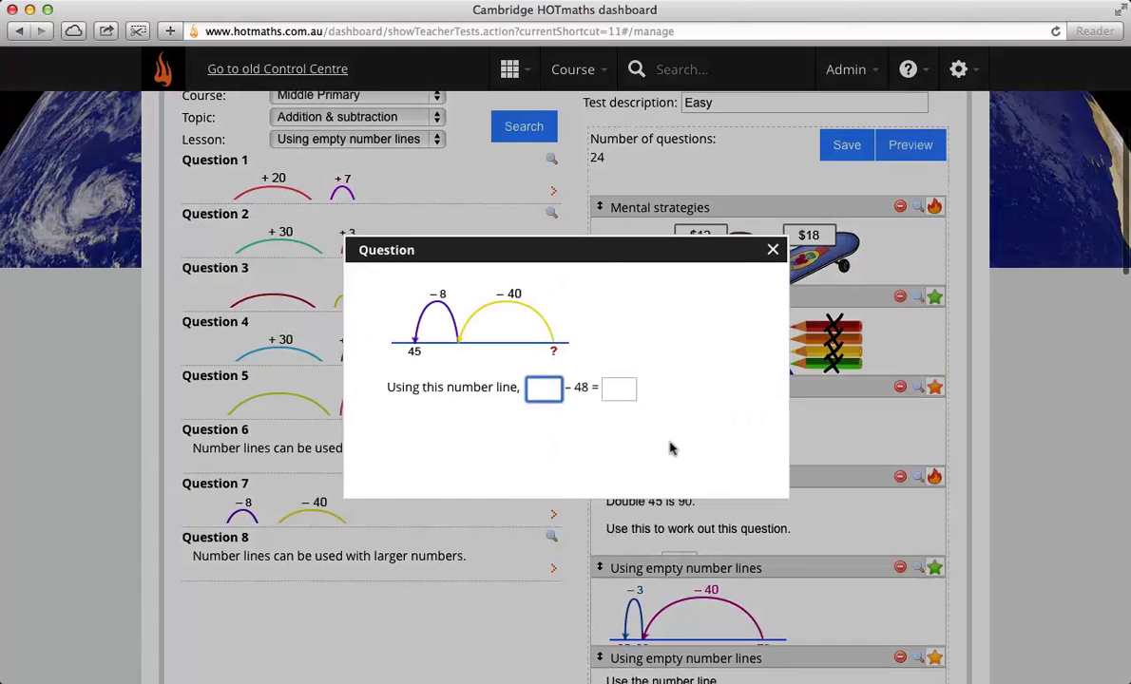
pyautogui.click(772, 252)
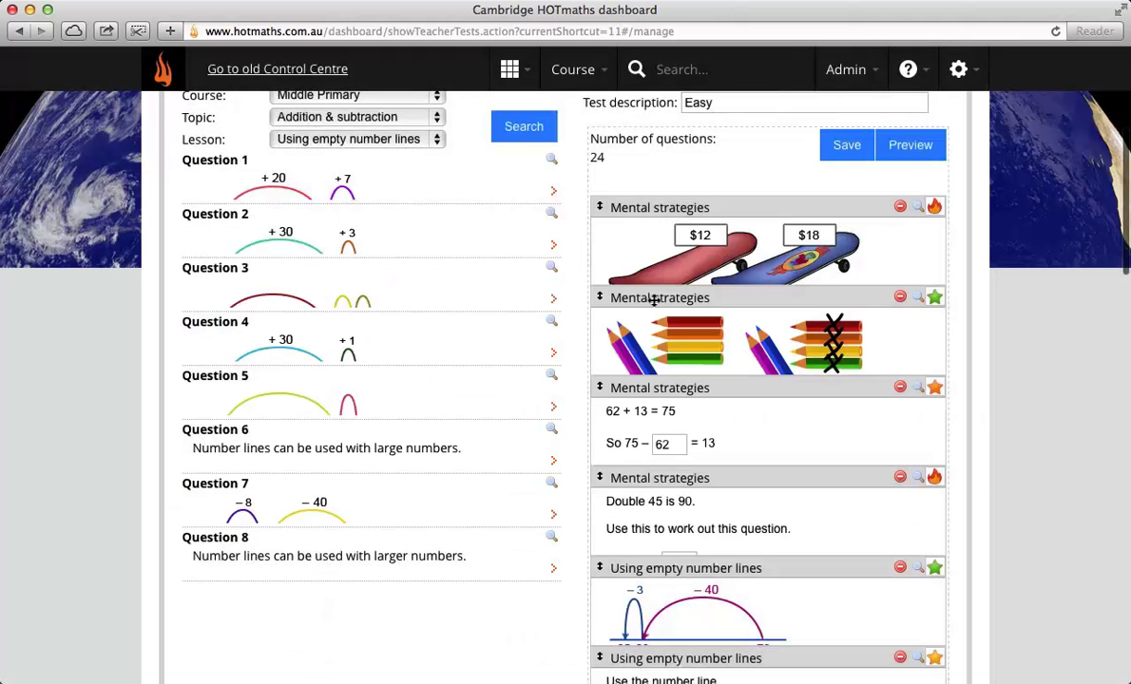
pyautogui.click(548, 515)
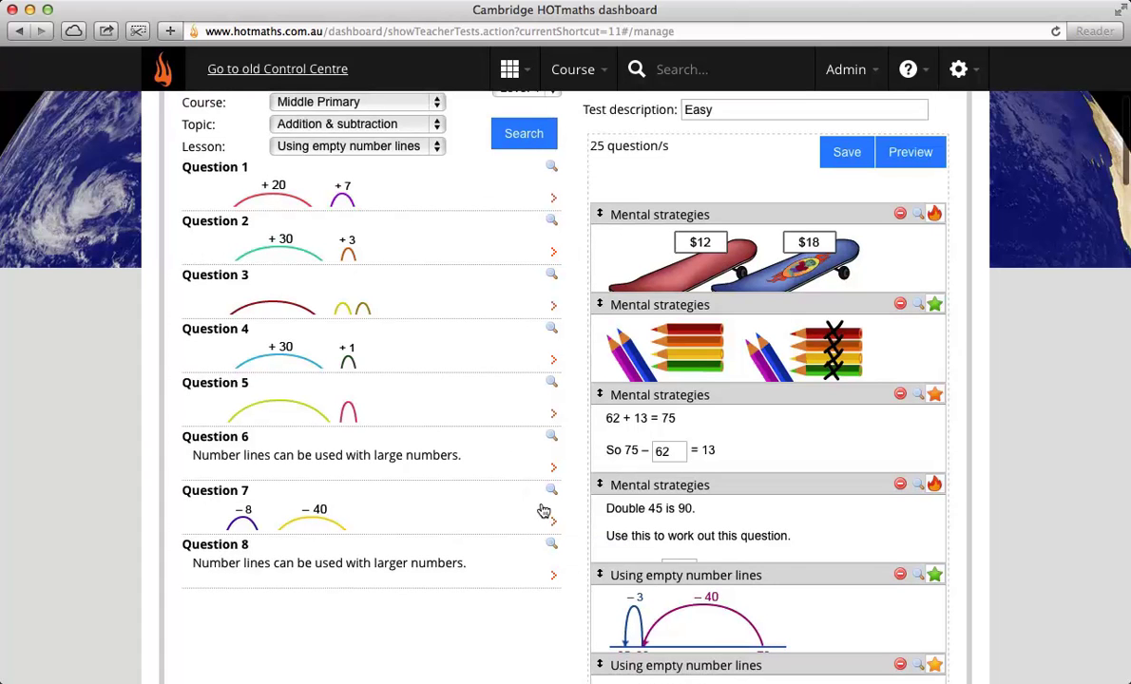
pyautogui.scroll(5, 801, 429)
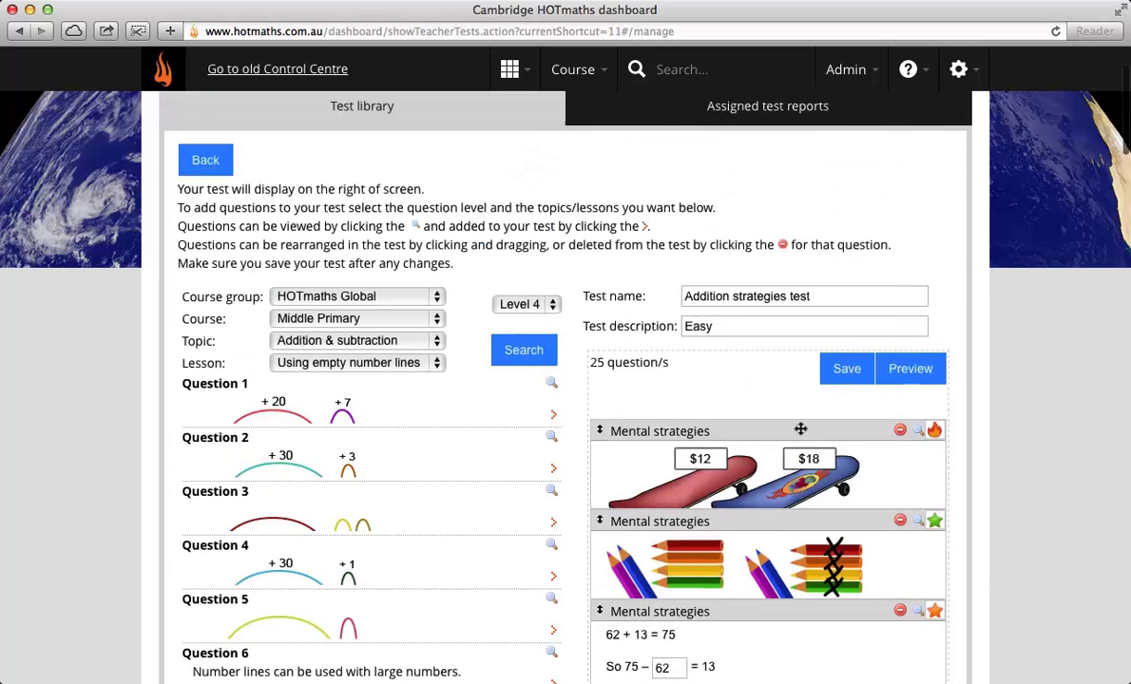
pyautogui.click(843, 393)
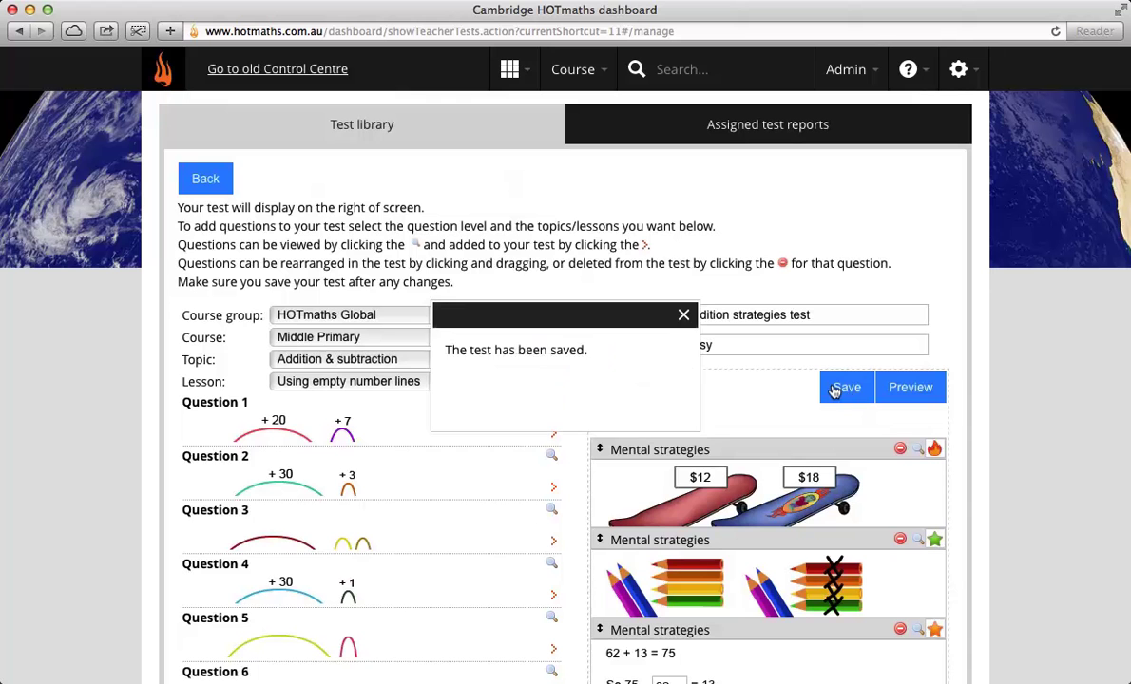
# Step: Dismiss the saved message, go back to the test library, and tick Addition strategies test
pyautogui.click(683, 311)
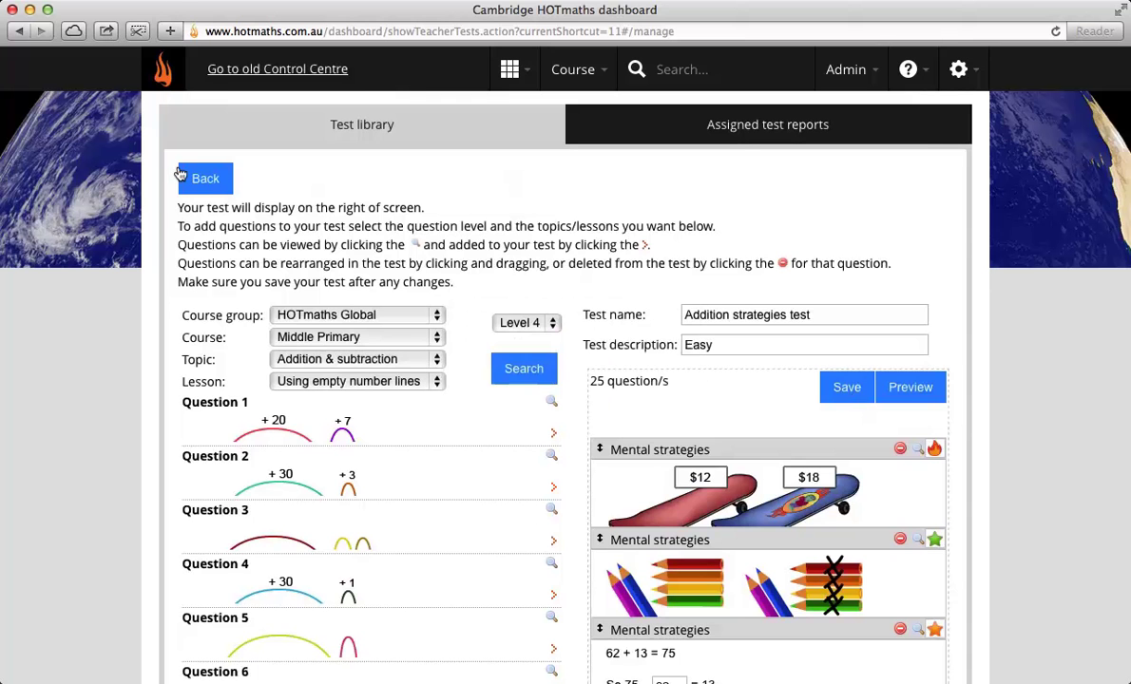
pyautogui.click(182, 178)
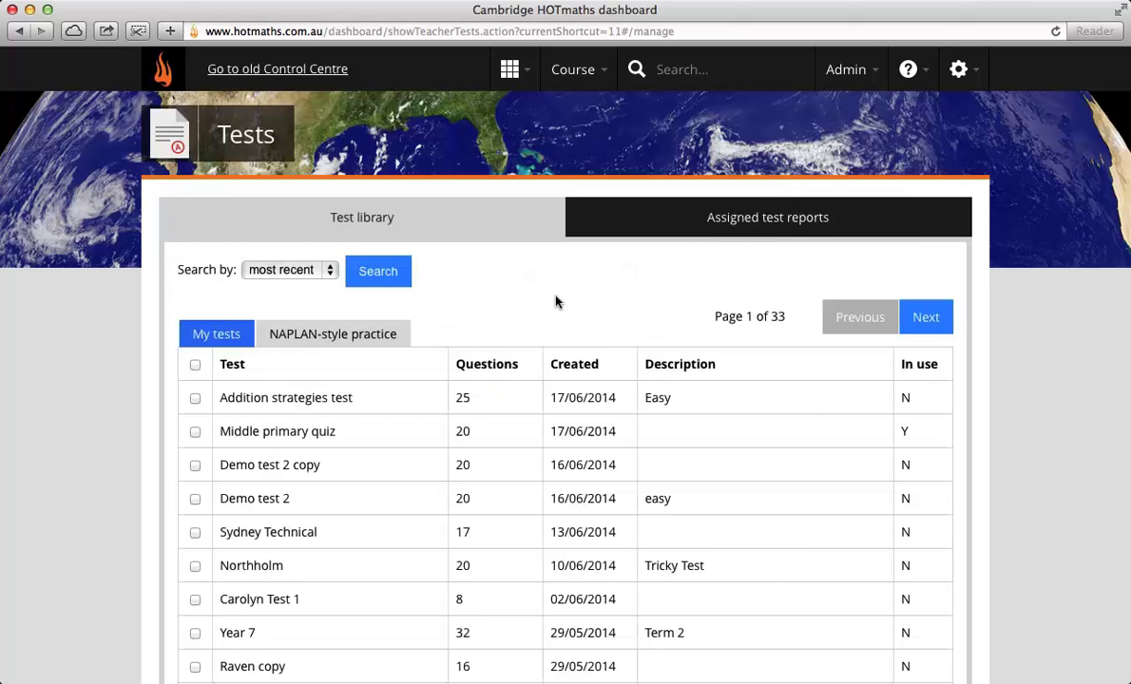
pyautogui.scroll(-1, 516, 275)
pyautogui.click(194, 368)
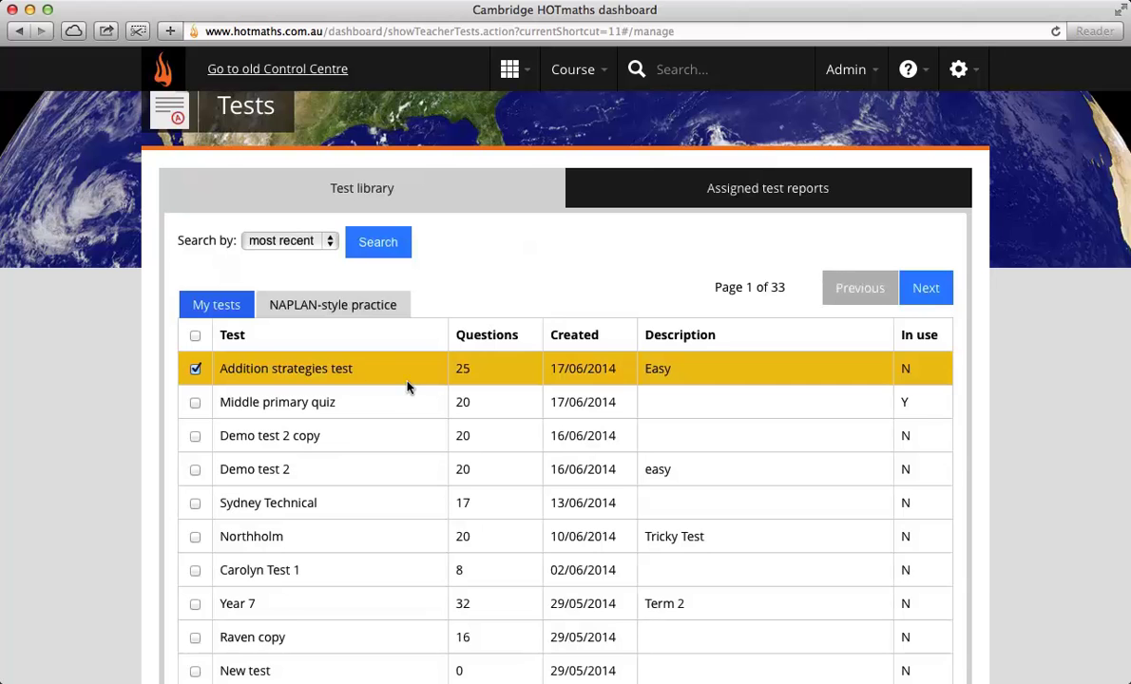
pyautogui.scroll(-3, 409, 380)
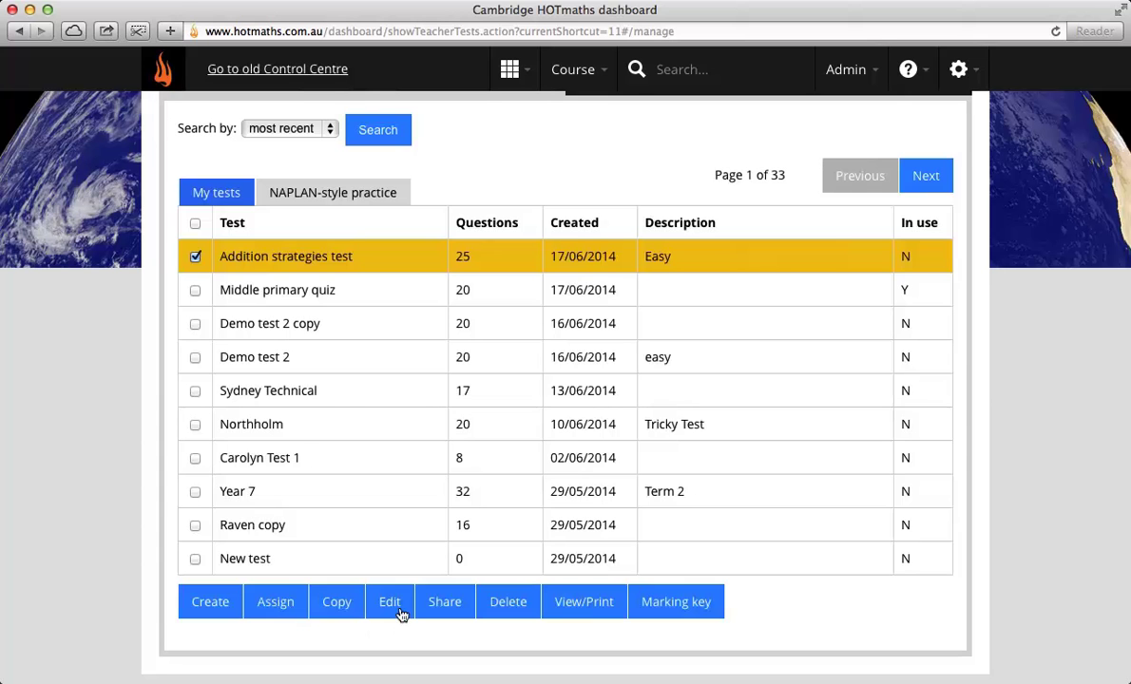
pyautogui.click(442, 600)
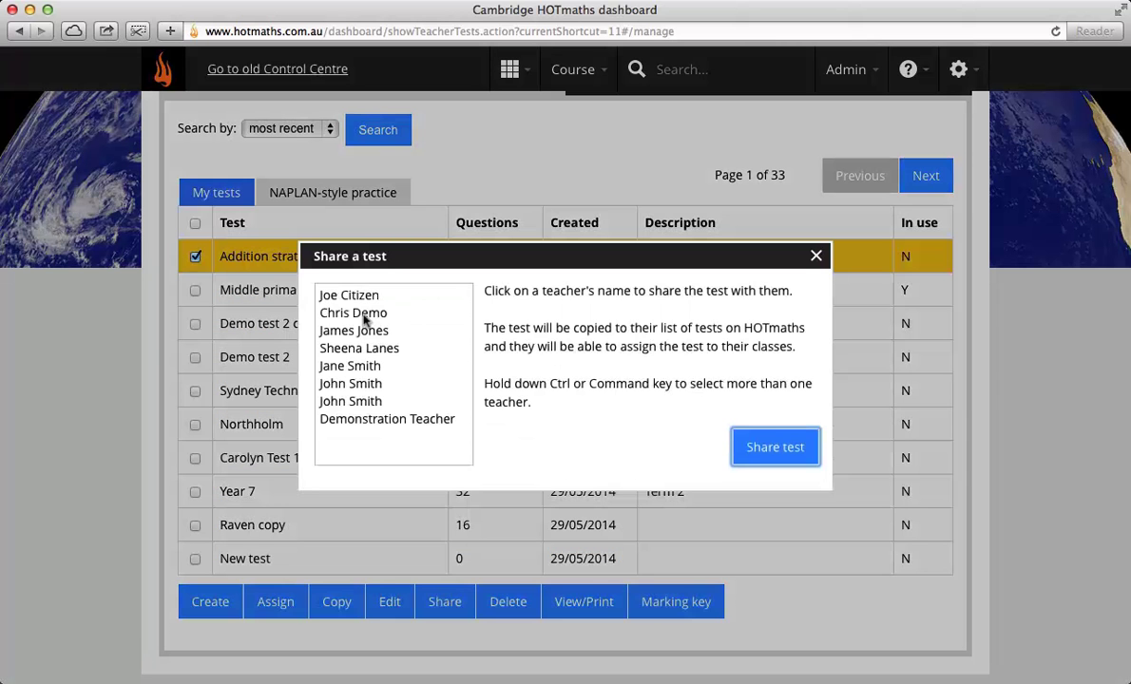
pyautogui.click(362, 329)
pyautogui.keyDown('super'); pyautogui.click(361, 366); pyautogui.keyUp('super')
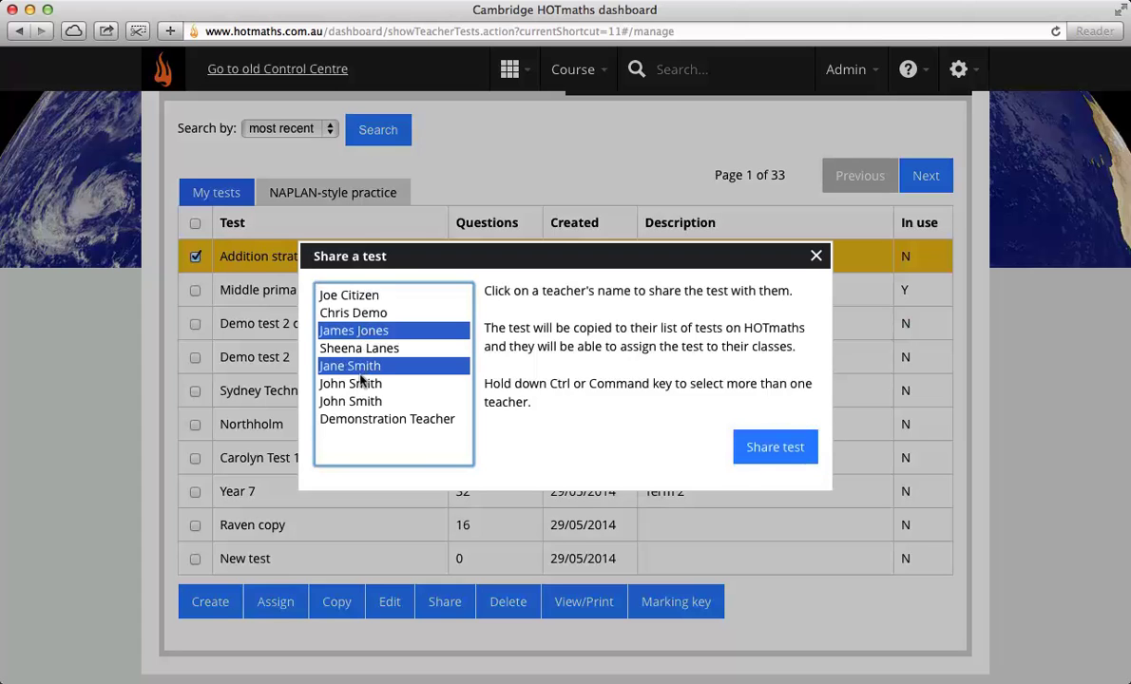
pyautogui.keyDown('super'); pyautogui.click(364, 383); pyautogui.keyUp('super')
pyautogui.keyDown('super'); pyautogui.click(376, 401); pyautogui.keyUp('super')
pyautogui.keyDown('super'); pyautogui.click(384, 418); pyautogui.keyUp('super')
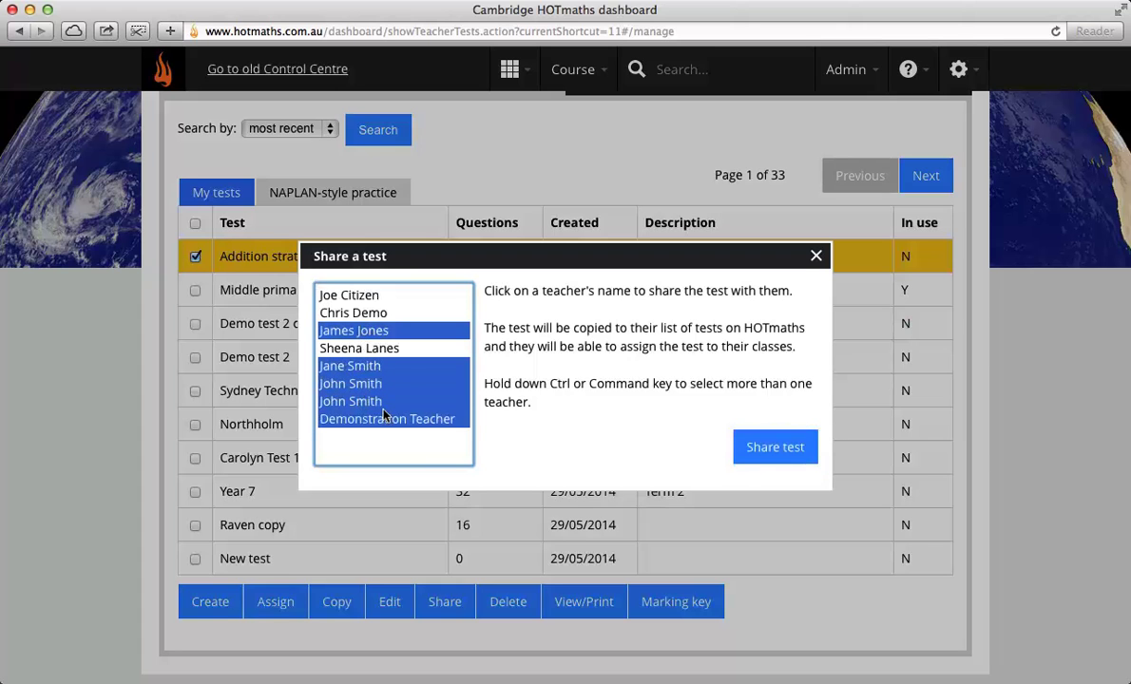
pyautogui.keyDown('super'); pyautogui.click(351, 296); pyautogui.keyUp('super')
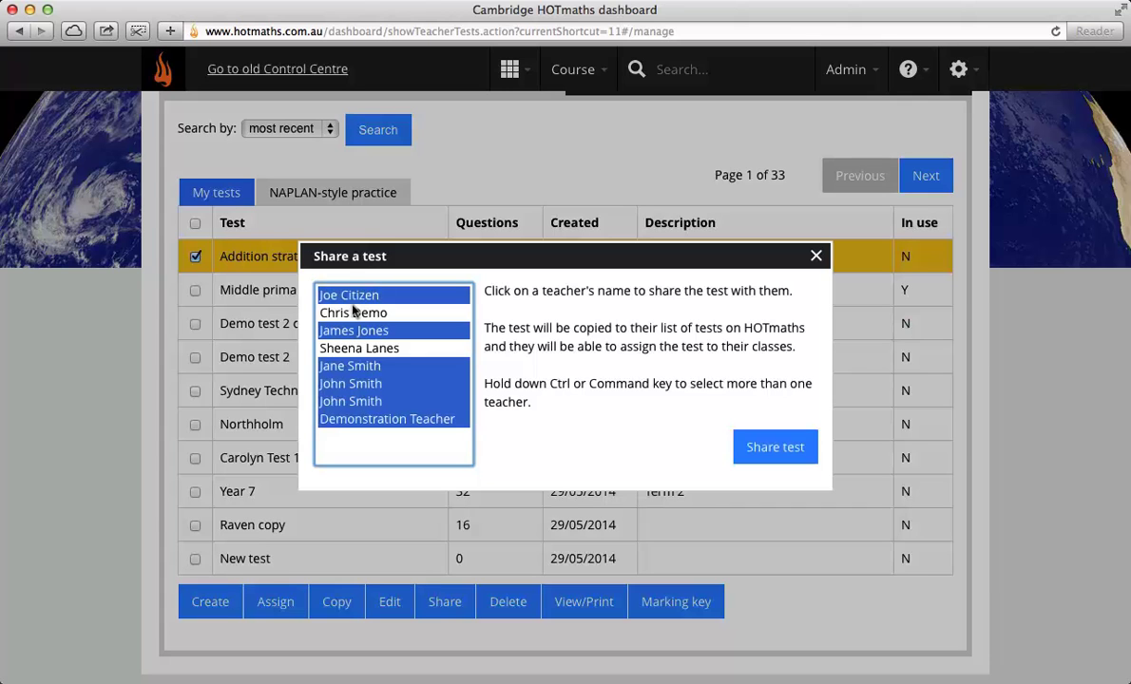
pyautogui.click(751, 447)
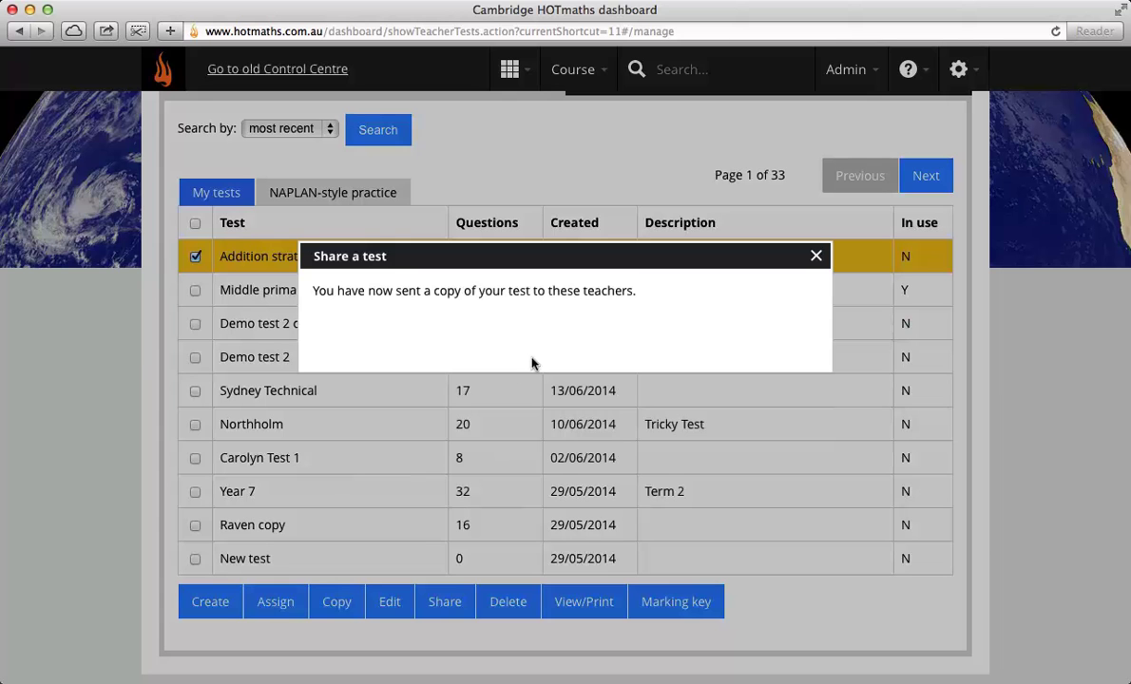
pyautogui.click(815, 255)
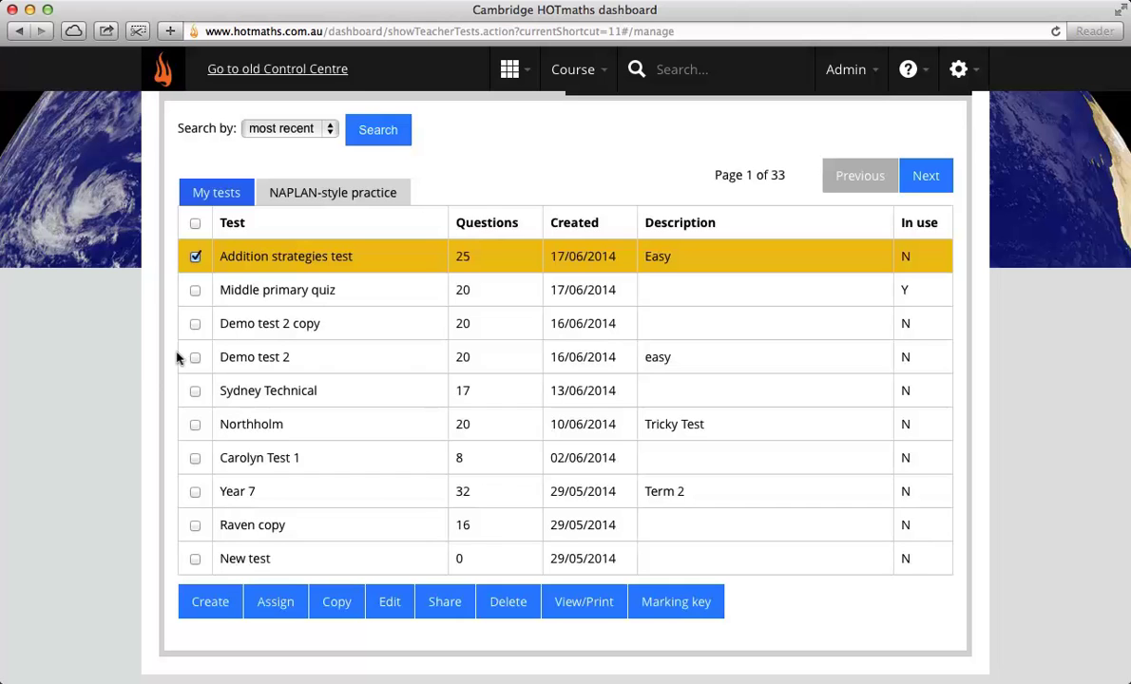
# Step: Assign the test with expiry of 0 days 40 minutes, in assessment format
pyautogui.click(280, 598)
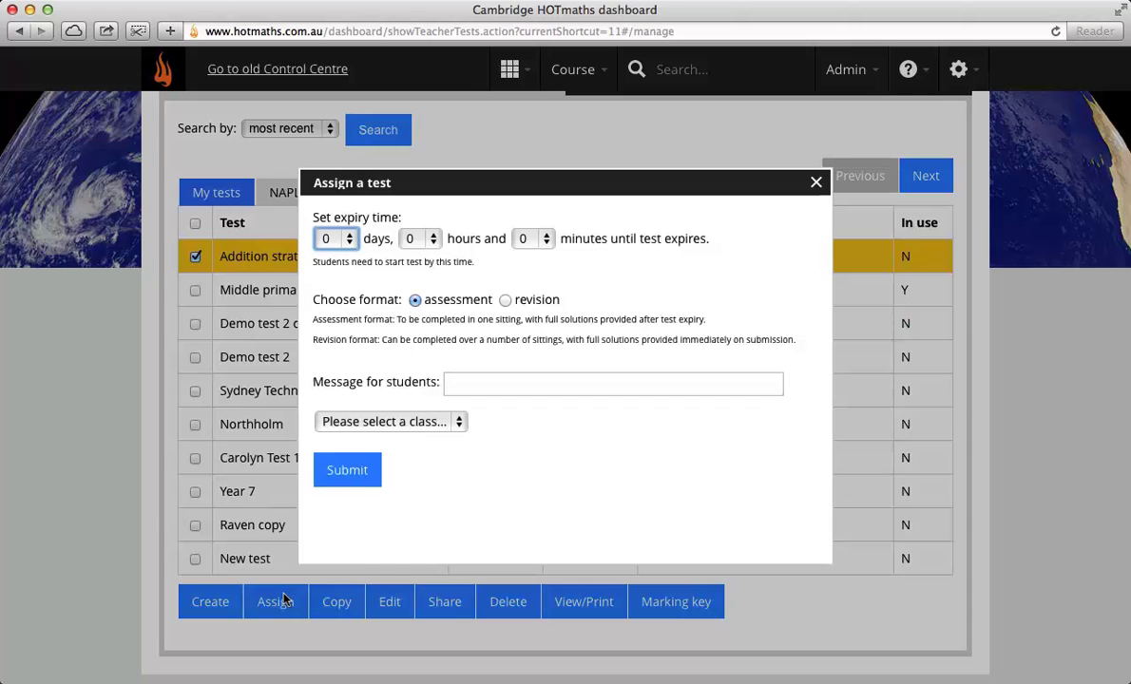
pyautogui.click(326, 239)
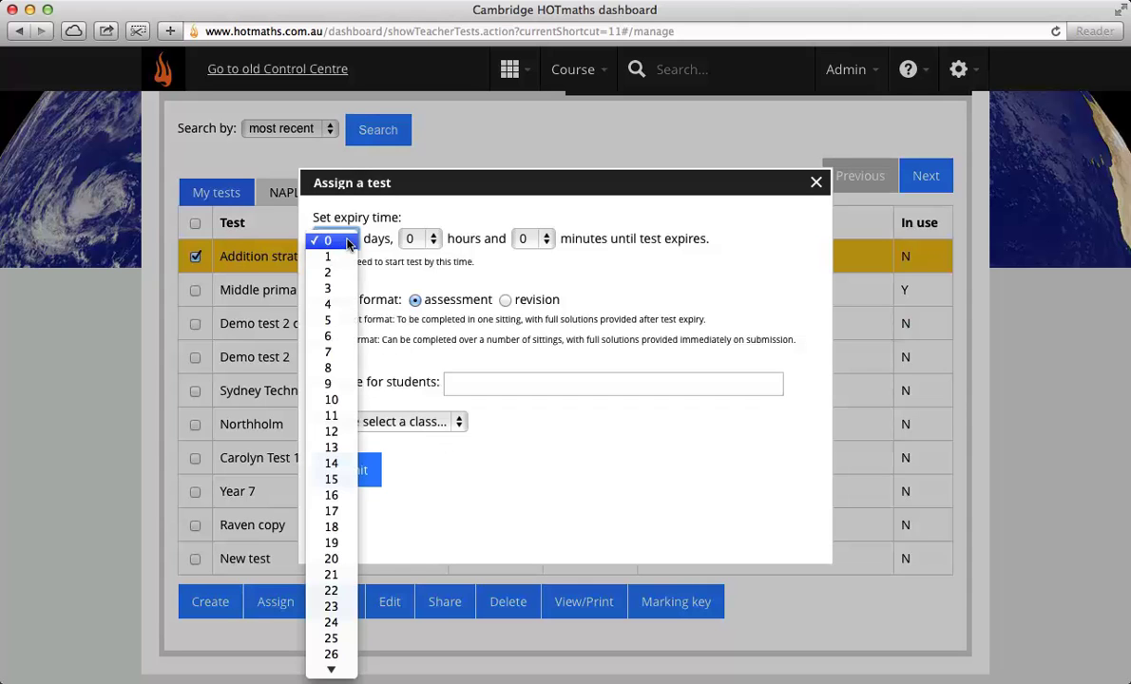
pyautogui.click(330, 353)
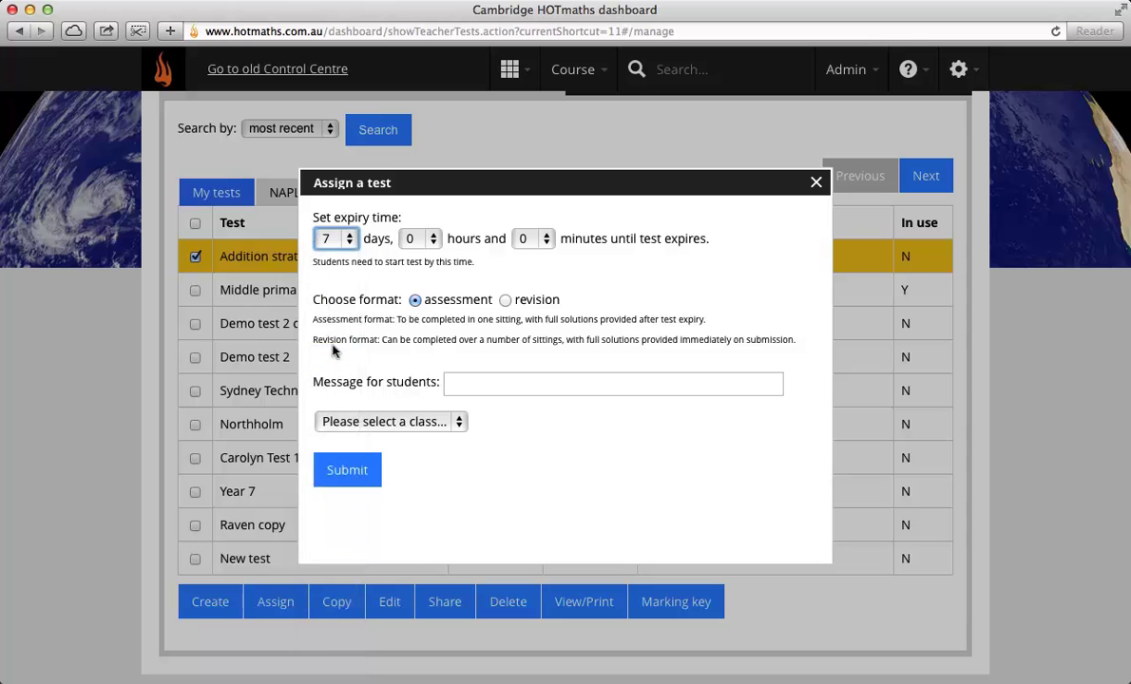
pyautogui.click(504, 300)
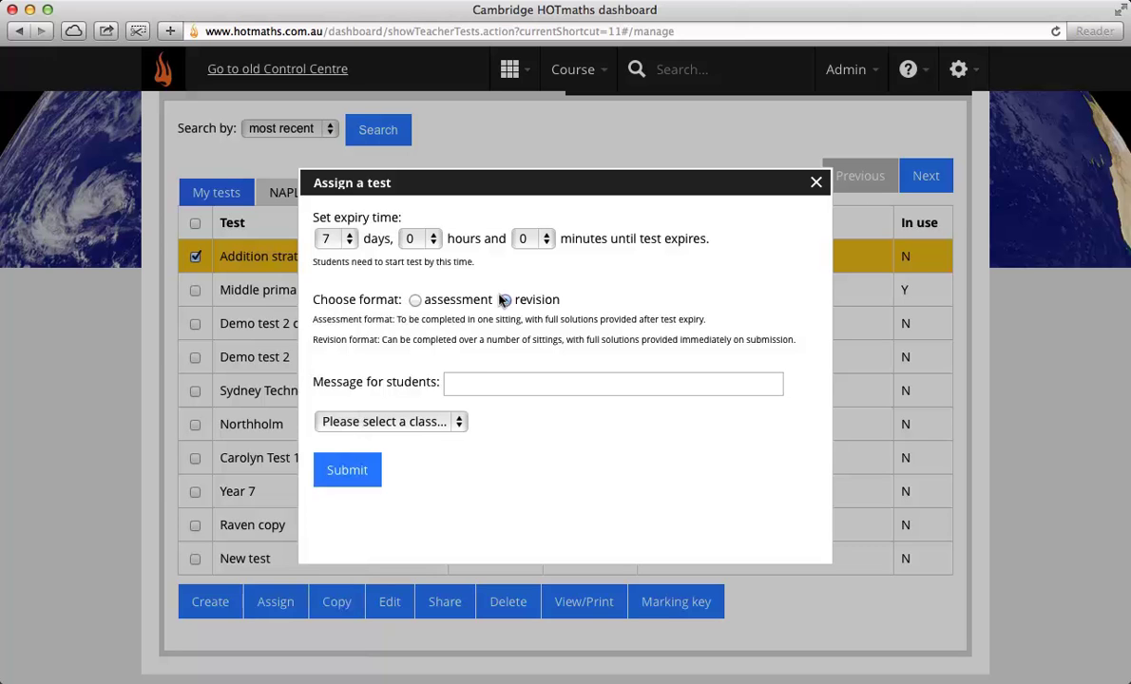
pyautogui.click(503, 300)
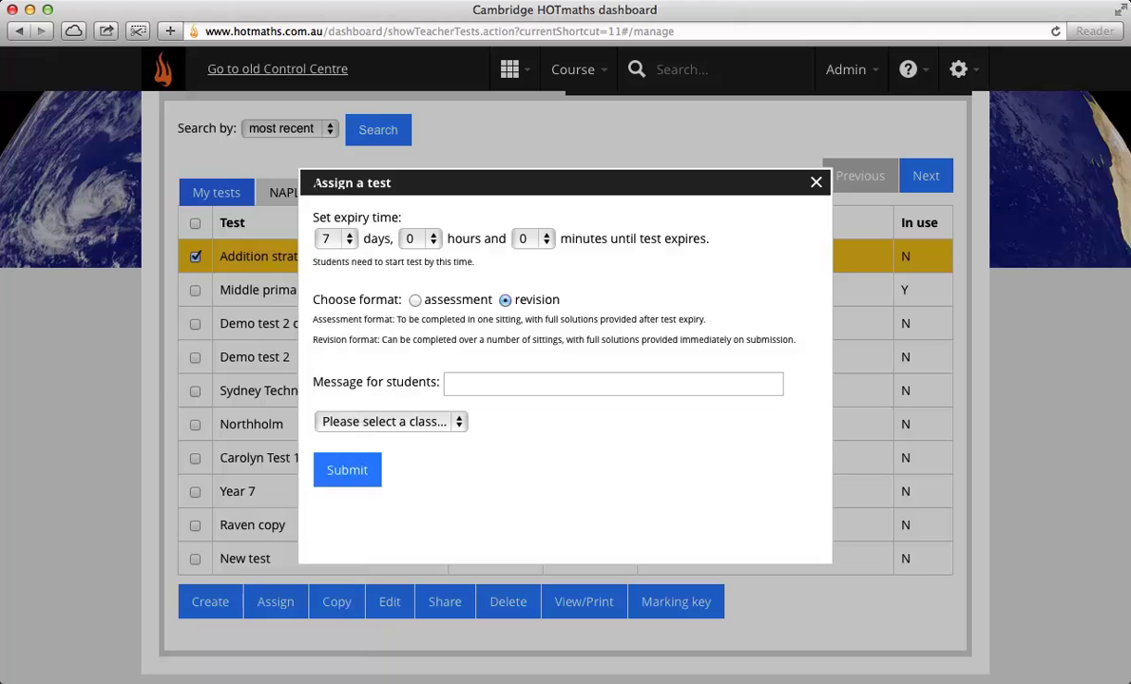
pyautogui.click(328, 239)
pyautogui.click(327, 130)
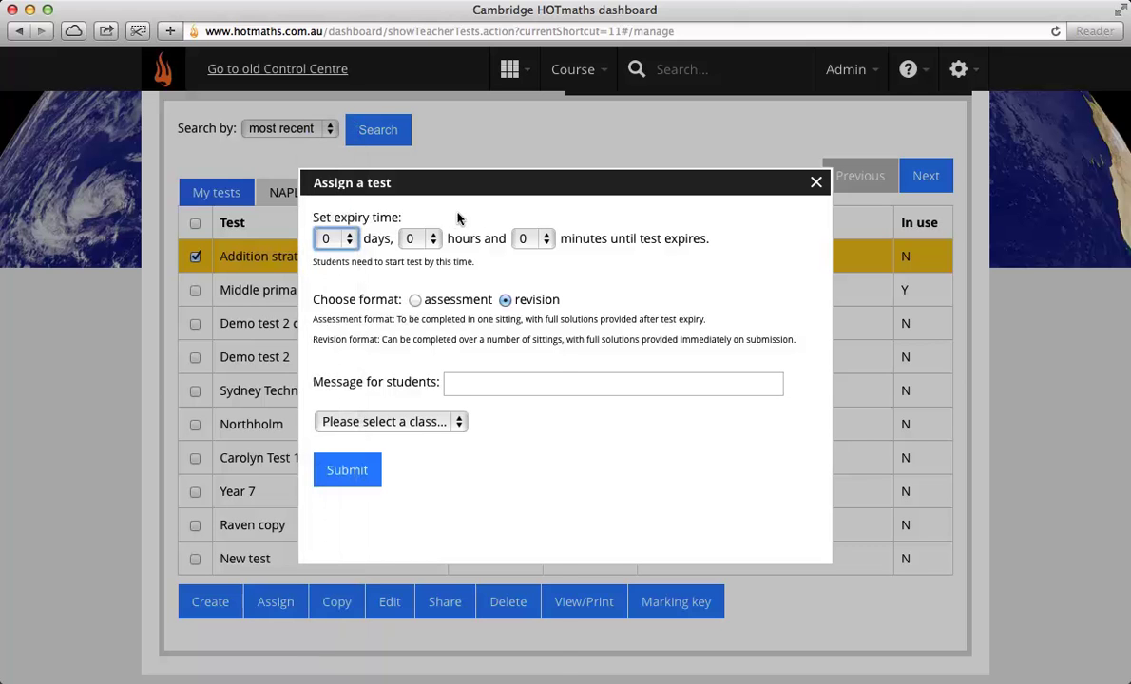
pyautogui.click(522, 238)
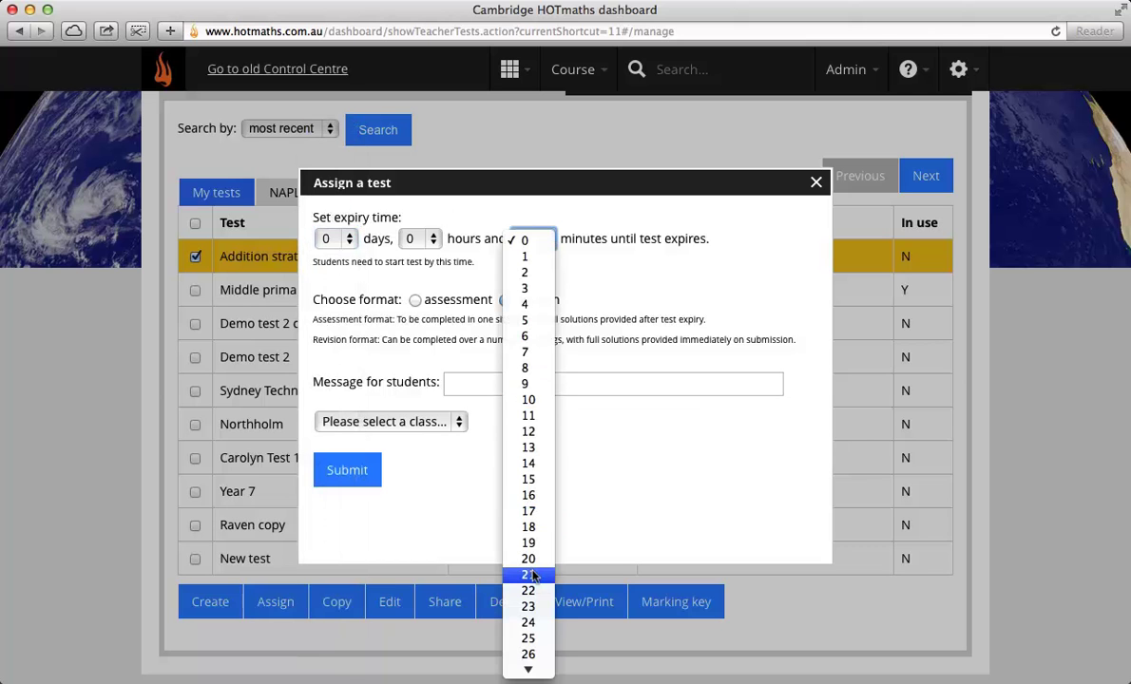
pyautogui.scroll(-3, 529, 591)
pyautogui.scroll(-5, 529, 589)
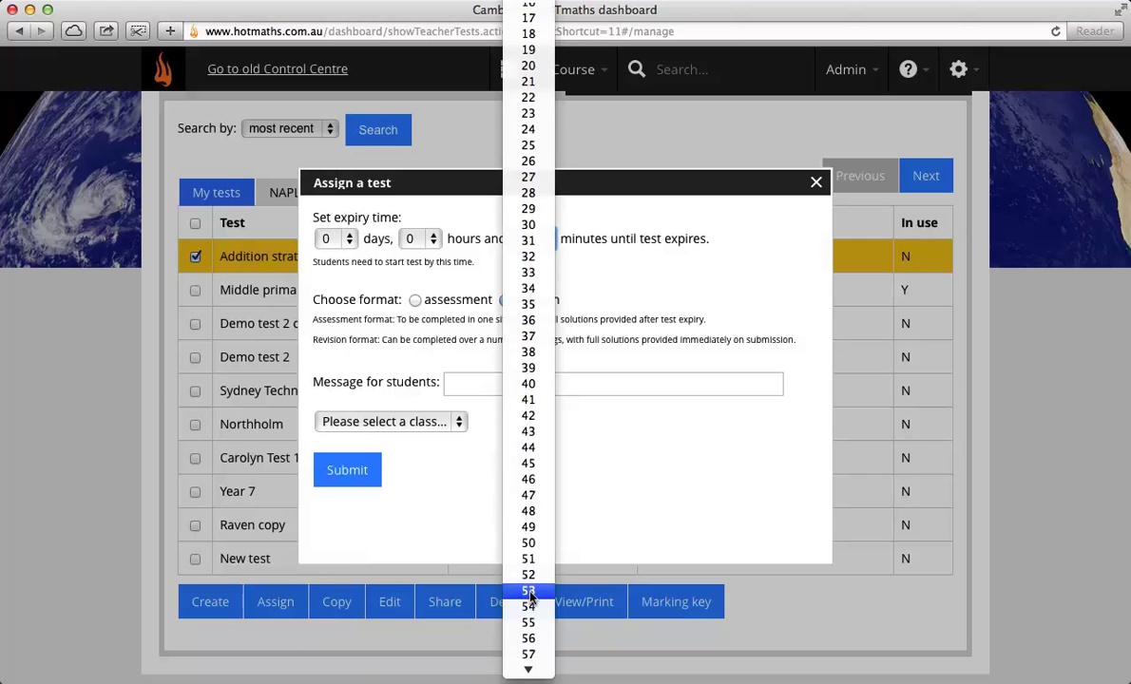
pyautogui.click(528, 384)
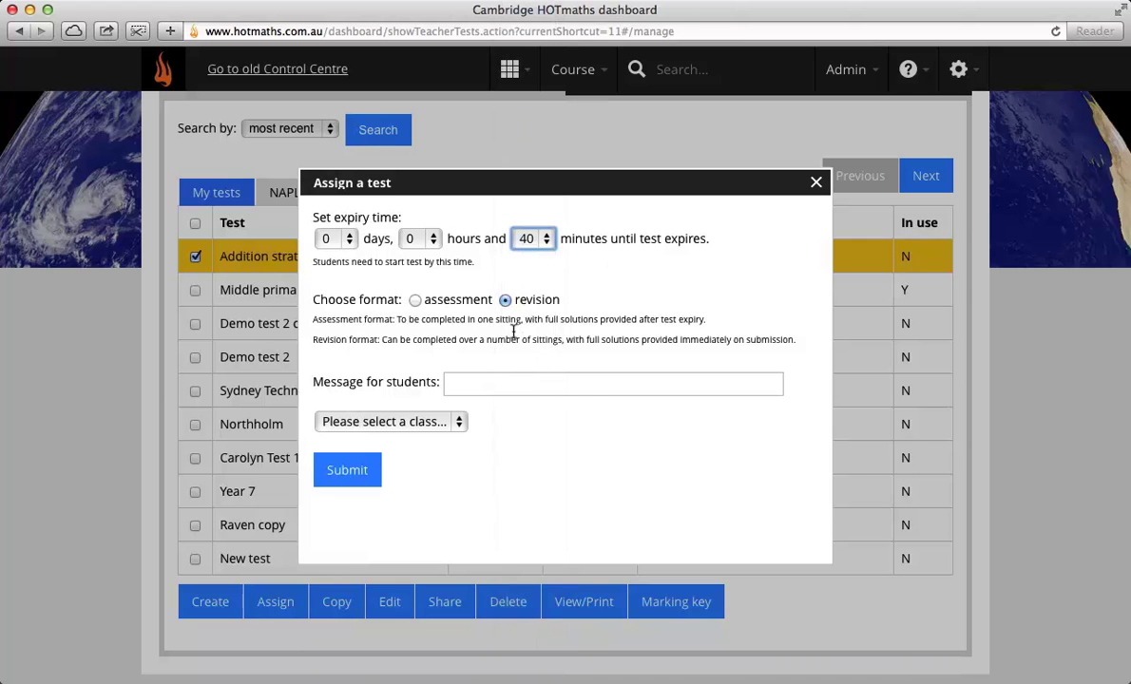
pyautogui.click(415, 300)
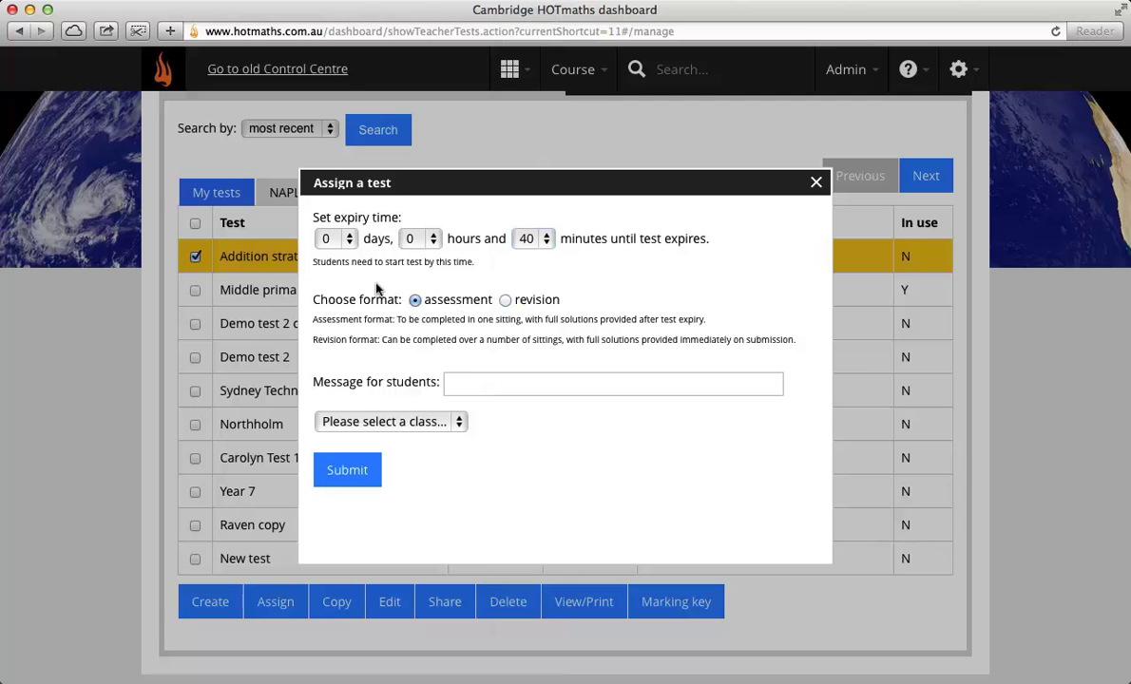
# Step: Assign the Addition strategies test to all 9 Red students with the message 'Good luck'
pyautogui.click(453, 381)
pyautogui.write('Good luck')
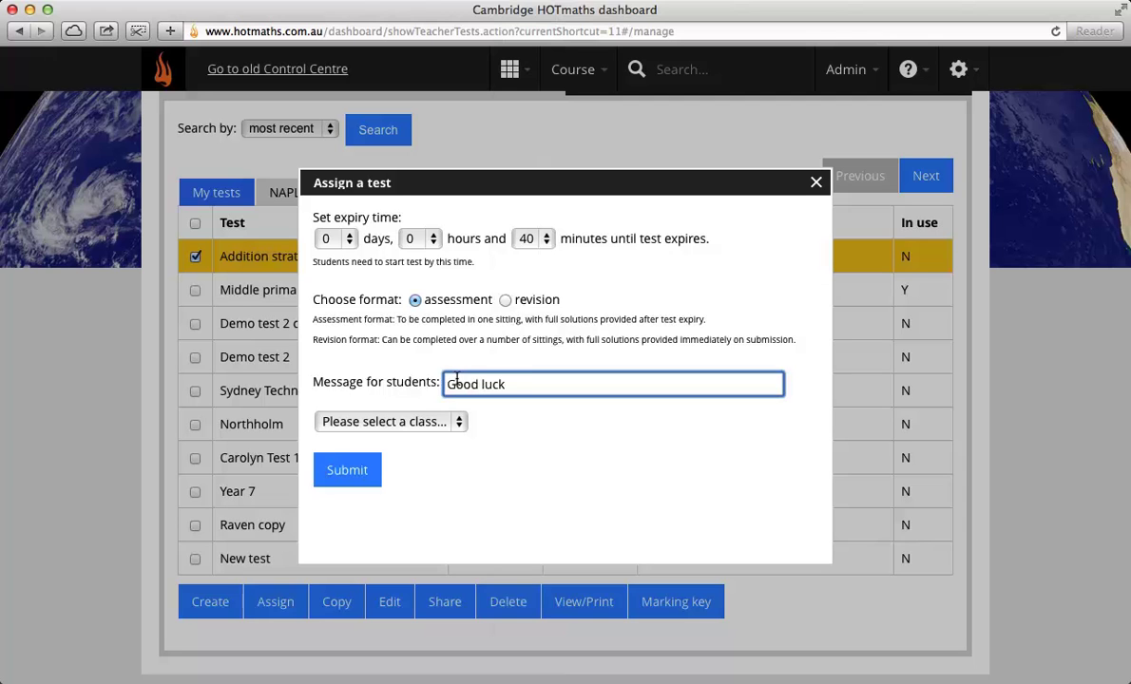
pyautogui.click(380, 421)
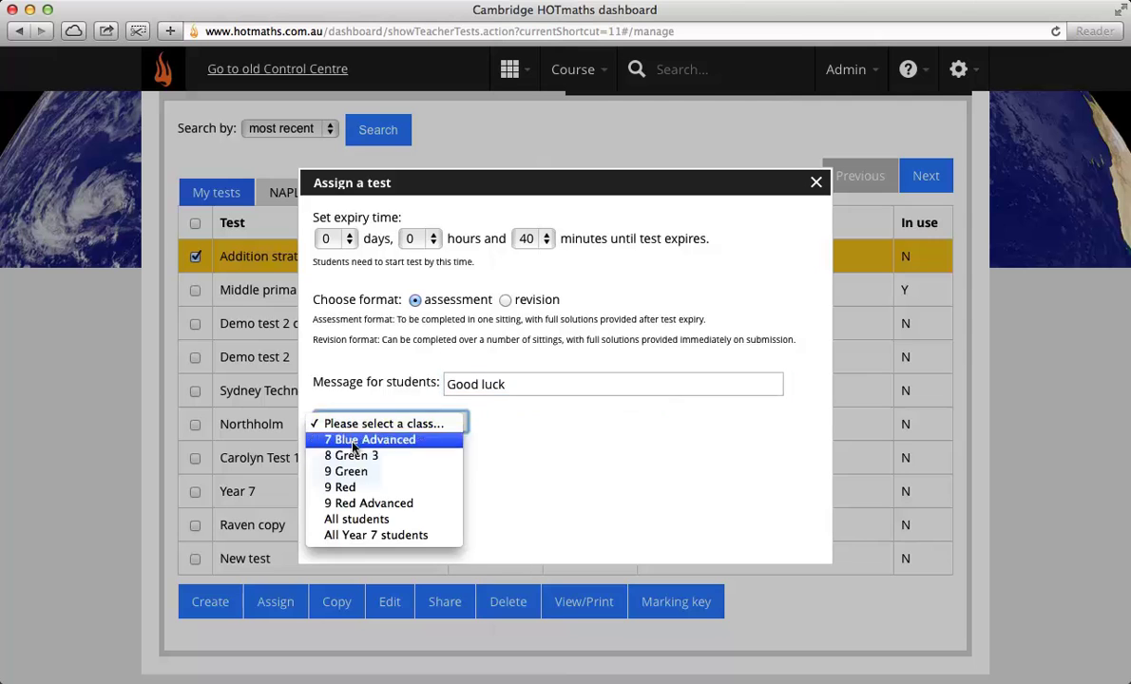
pyautogui.click(350, 486)
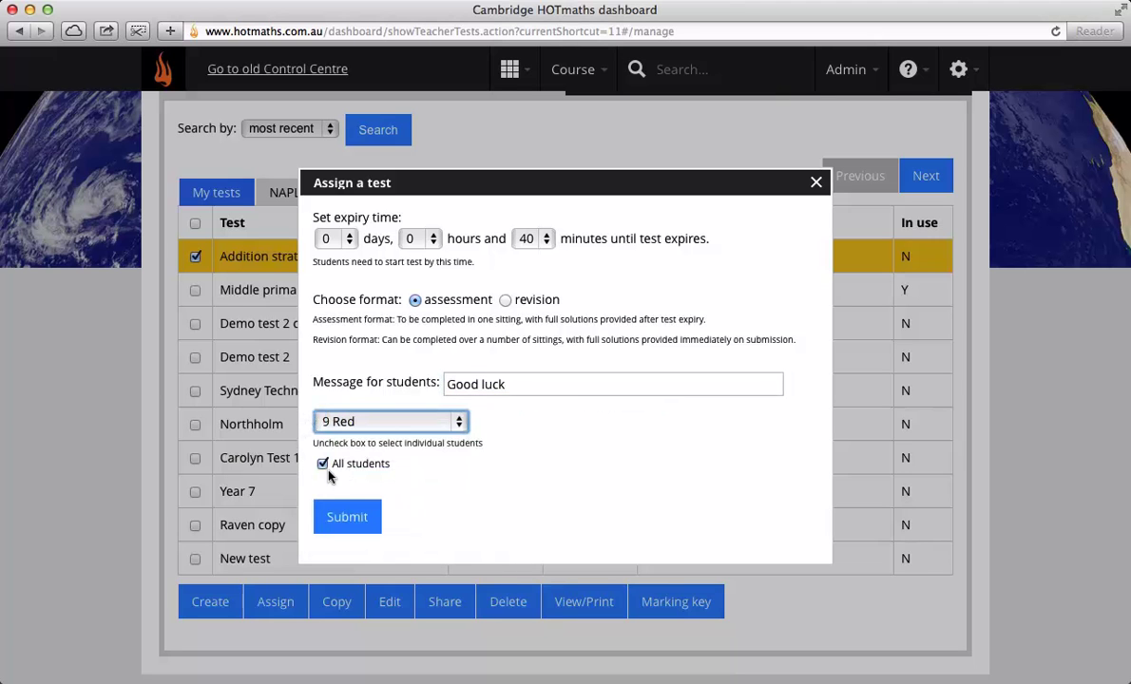
pyautogui.click(323, 464)
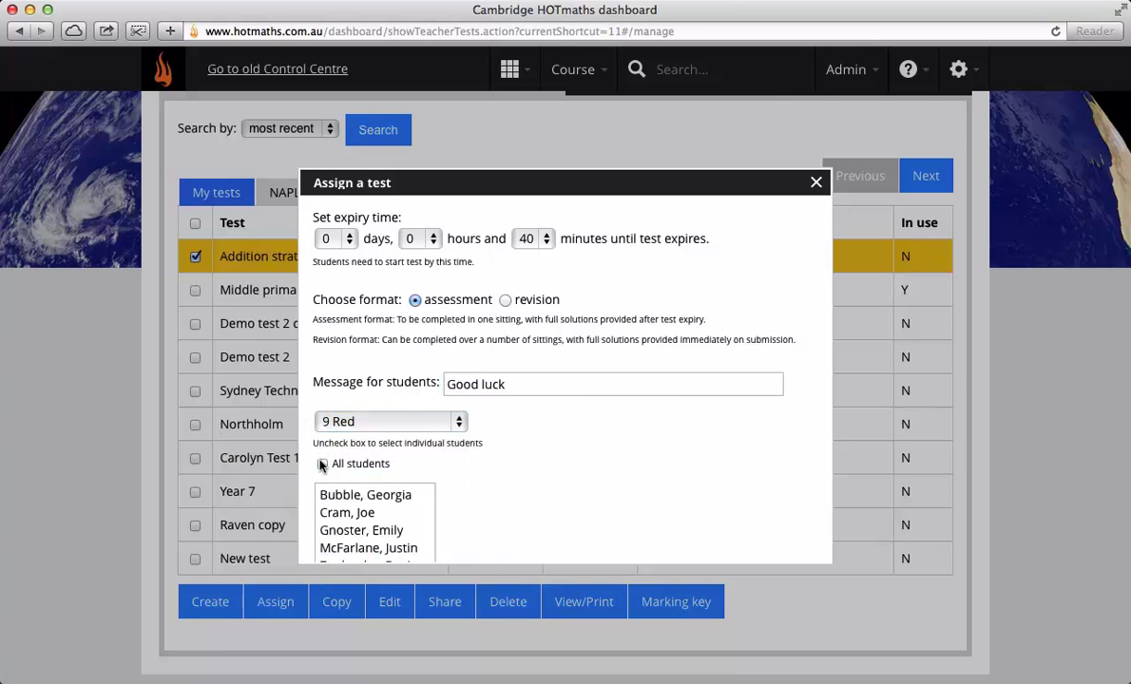
pyautogui.click(323, 464)
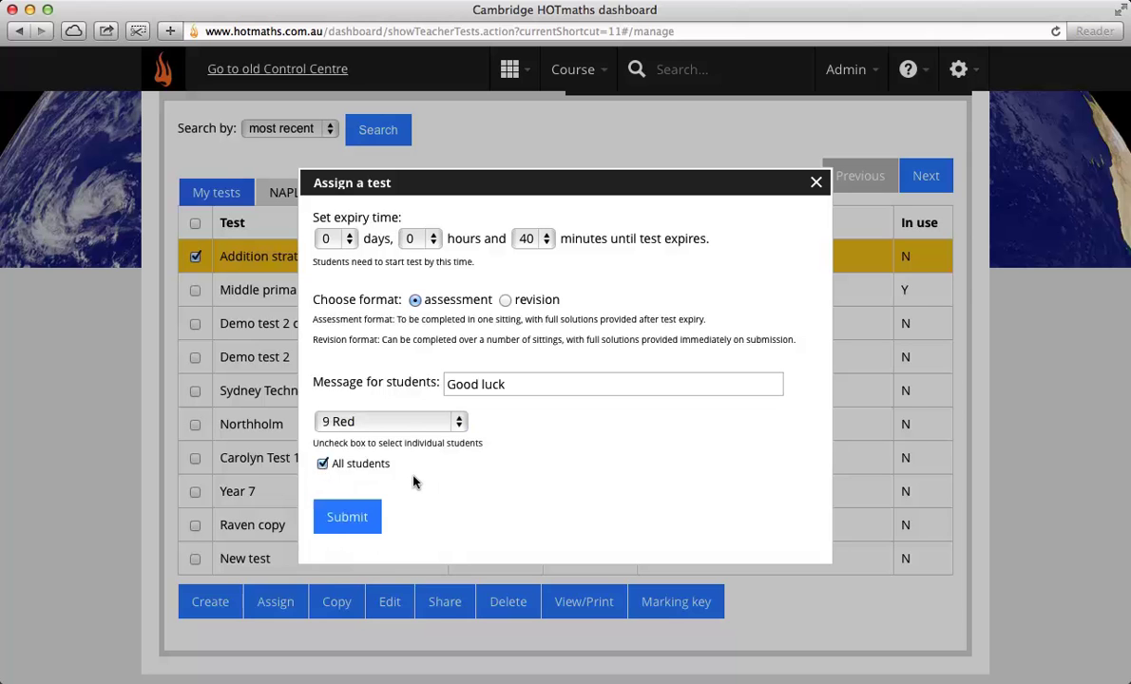
pyautogui.click(348, 516)
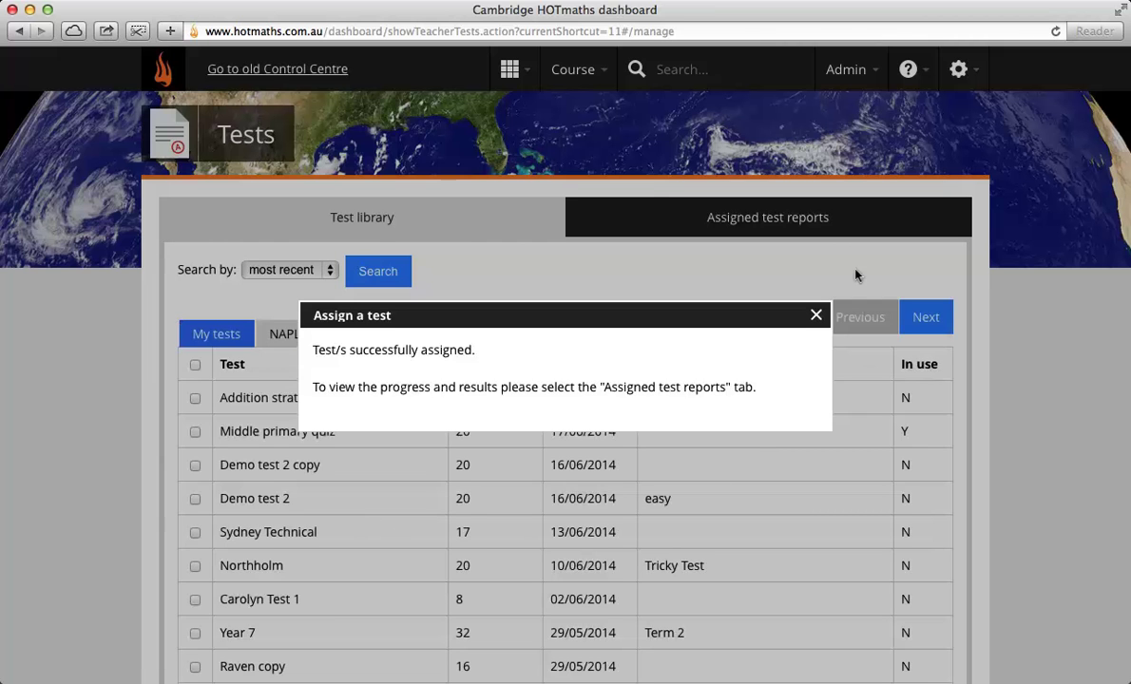
pyautogui.click(814, 313)
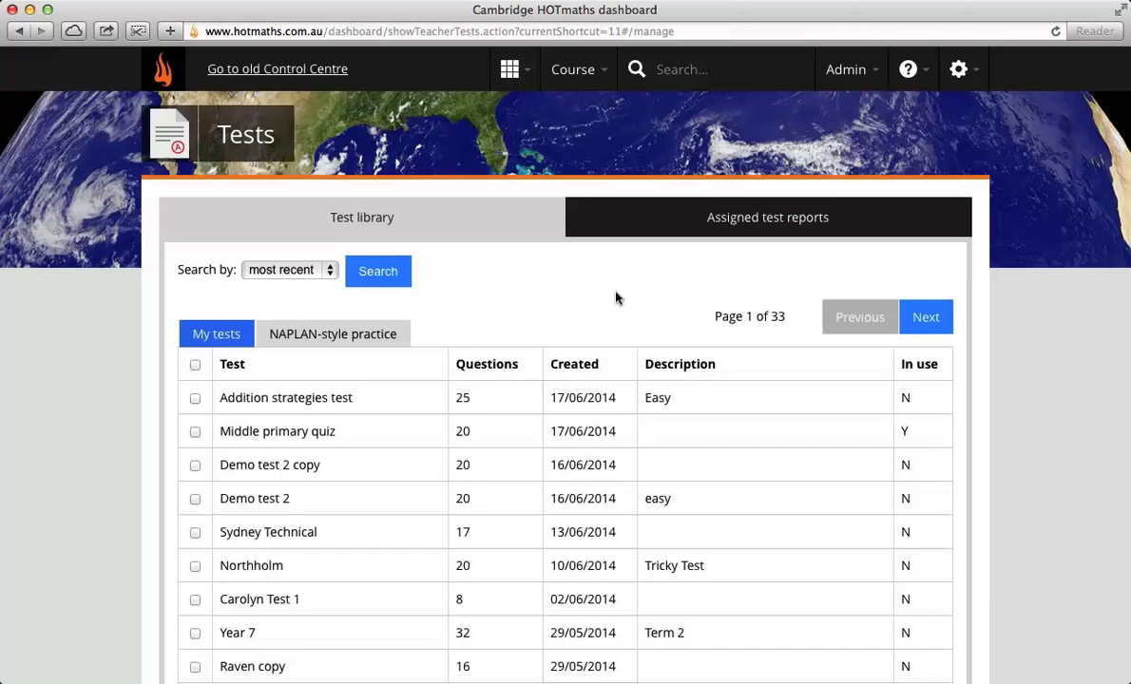
# Step: Go to the teacher dashboard and log out of the teacher account
pyautogui.click(518, 78)
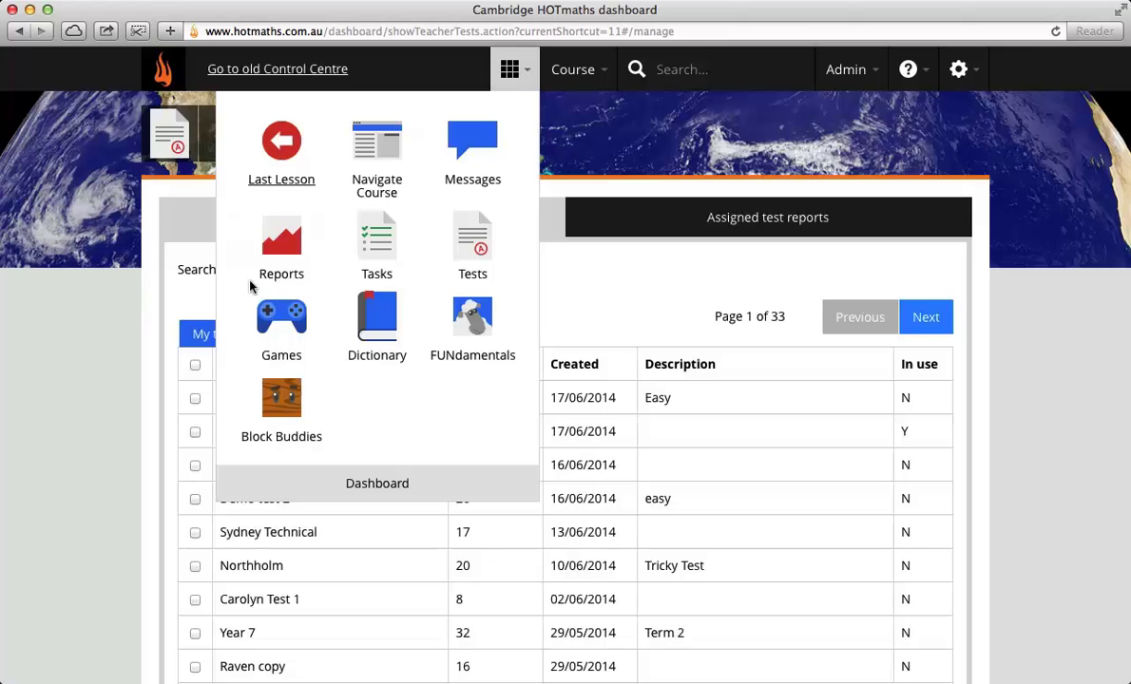
pyautogui.click(387, 480)
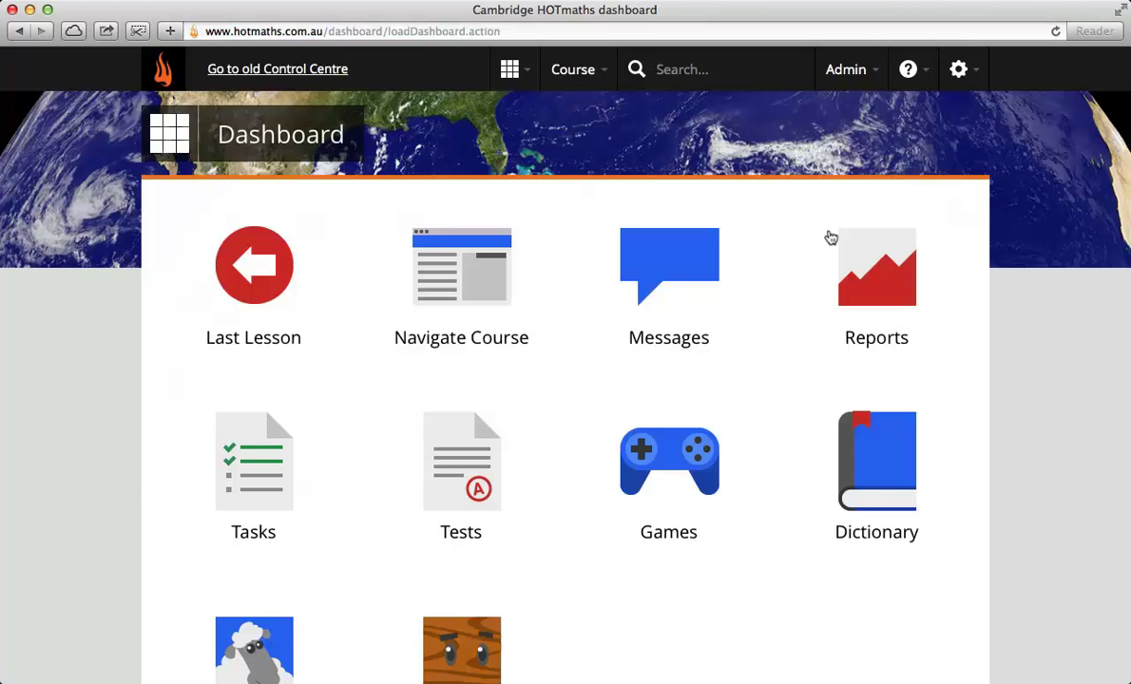
pyautogui.click(948, 67)
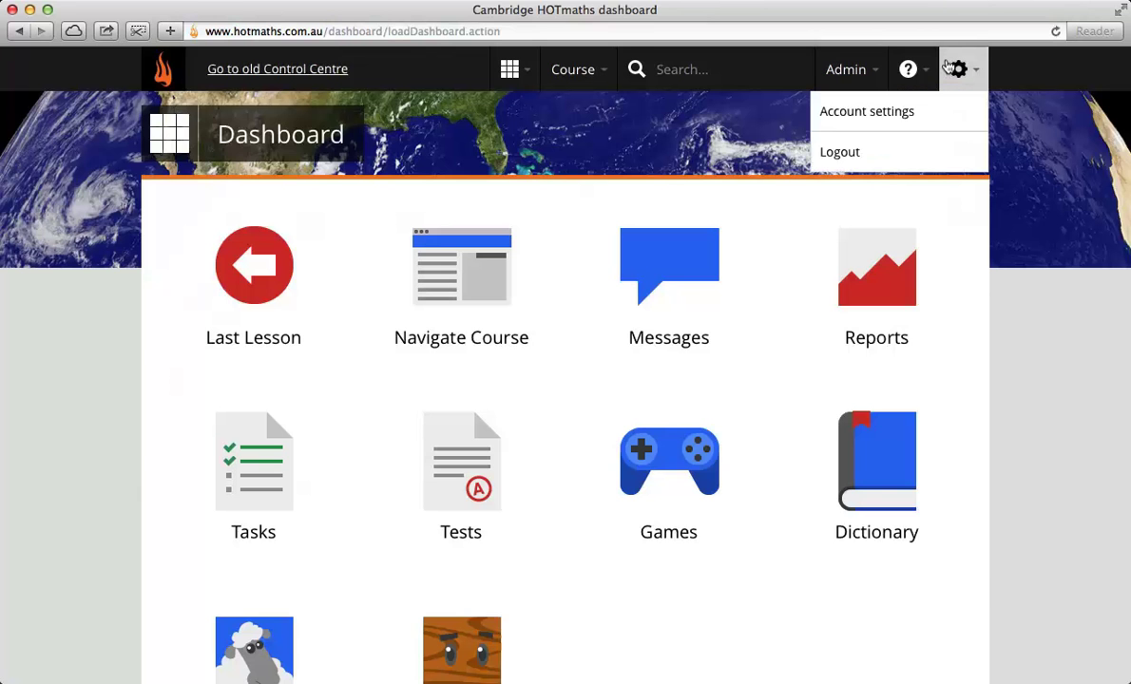
pyautogui.click(880, 151)
pyautogui.click(773, 219)
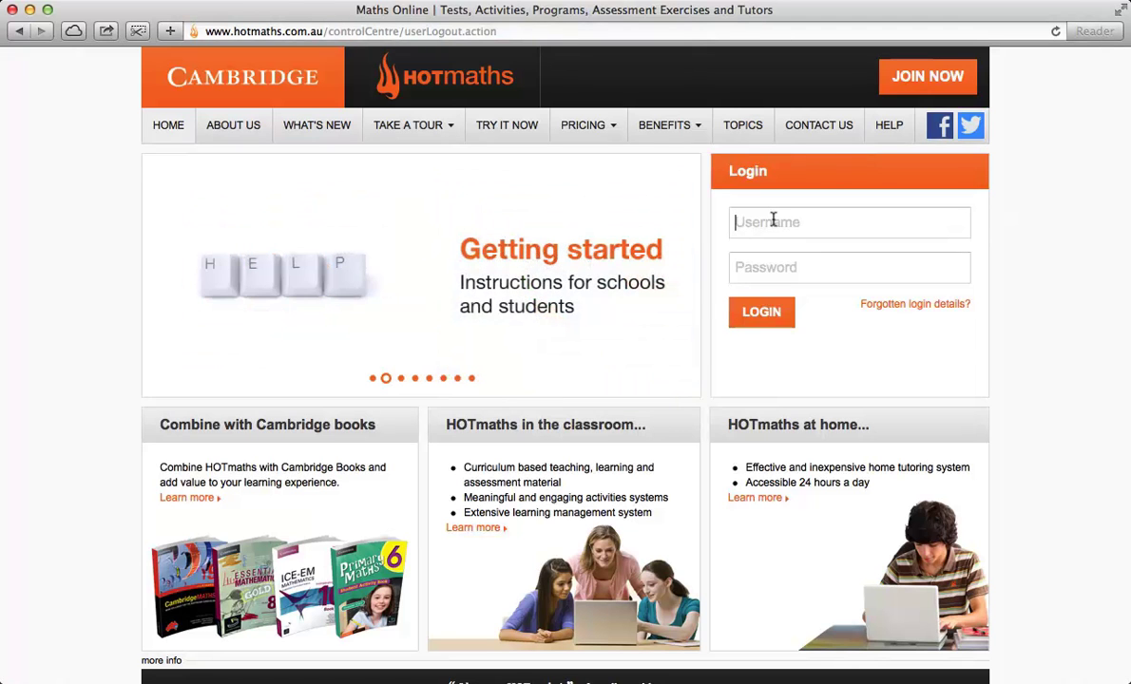
# Step: Log in with the student username and password, then dismiss the tasks and tests notice
pyautogui.write('studen')
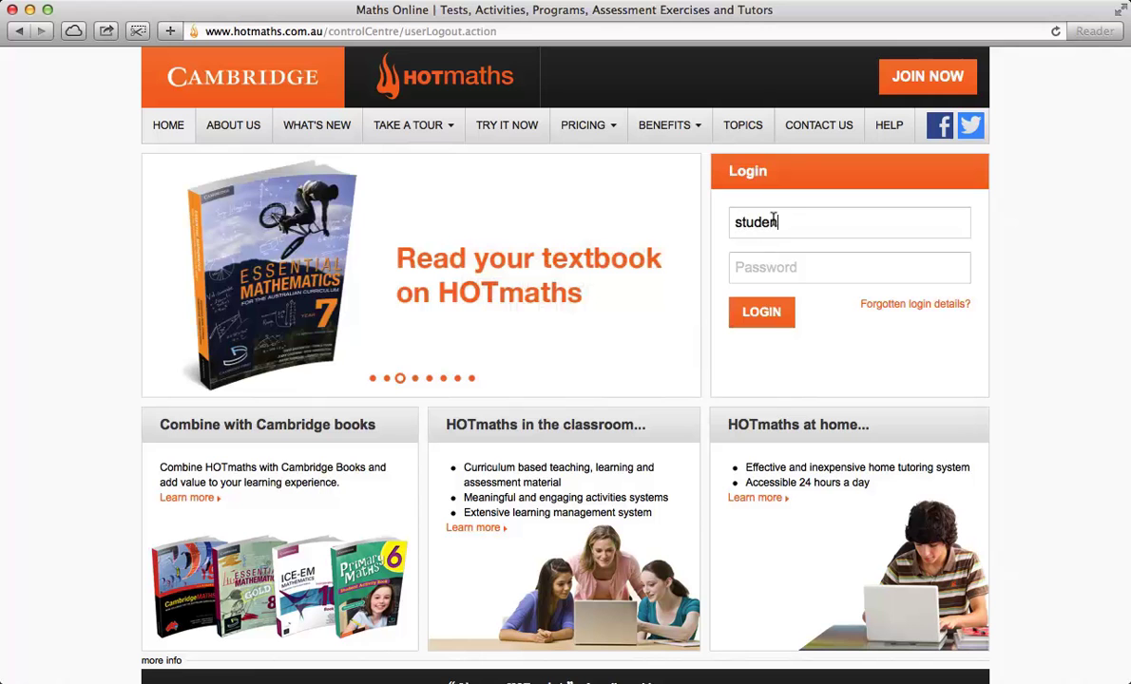
pyautogui.write('tprimary')
pyautogui.press('Tab')
pyautogui.write('********')
pyautogui.press('Return')
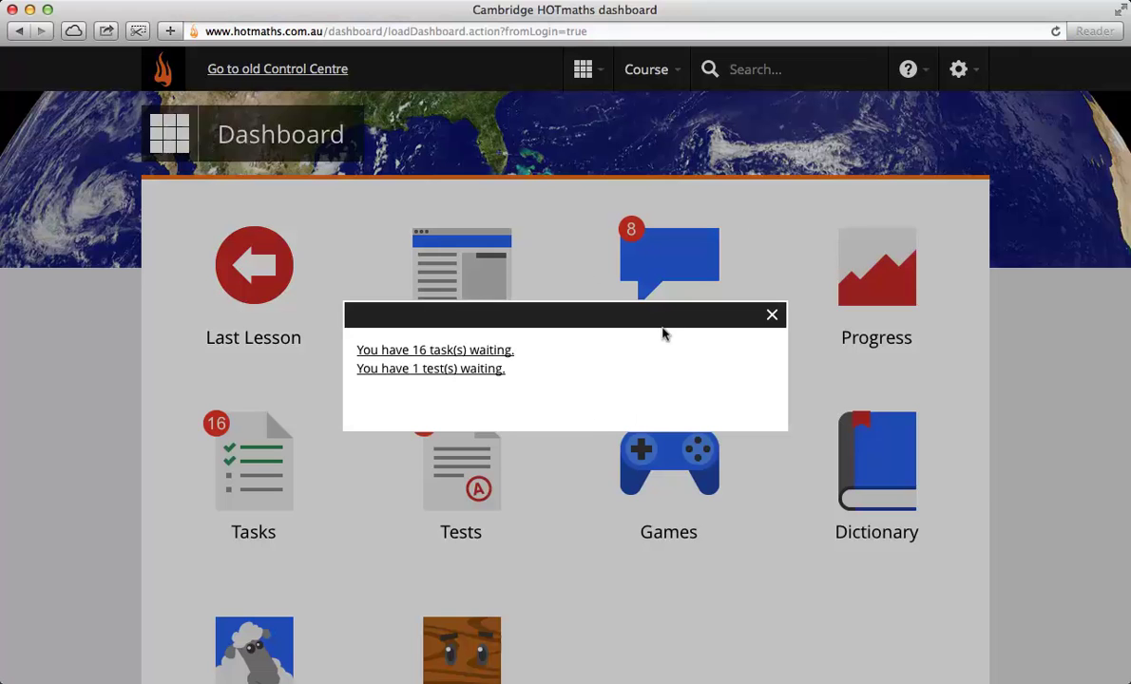
pyautogui.click(770, 315)
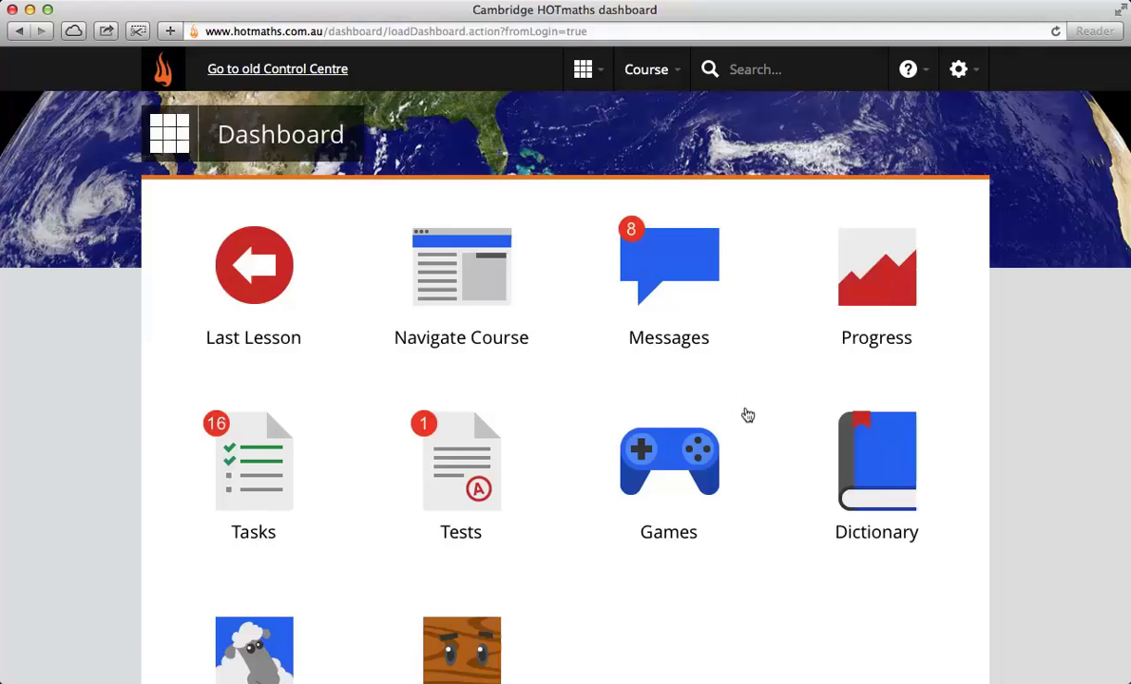
pyautogui.scroll(-2, 761, 413)
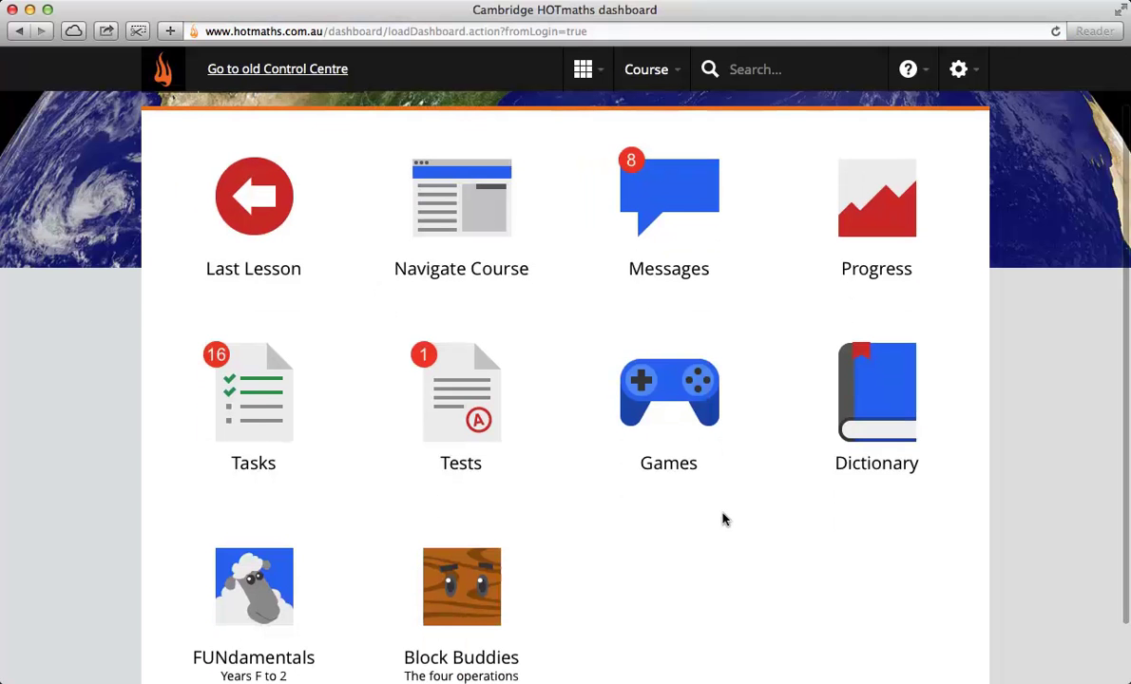
# Step: Open the Addition strategies task from the student's Tasks and go to its Level 1 questions
pyautogui.click(239, 382)
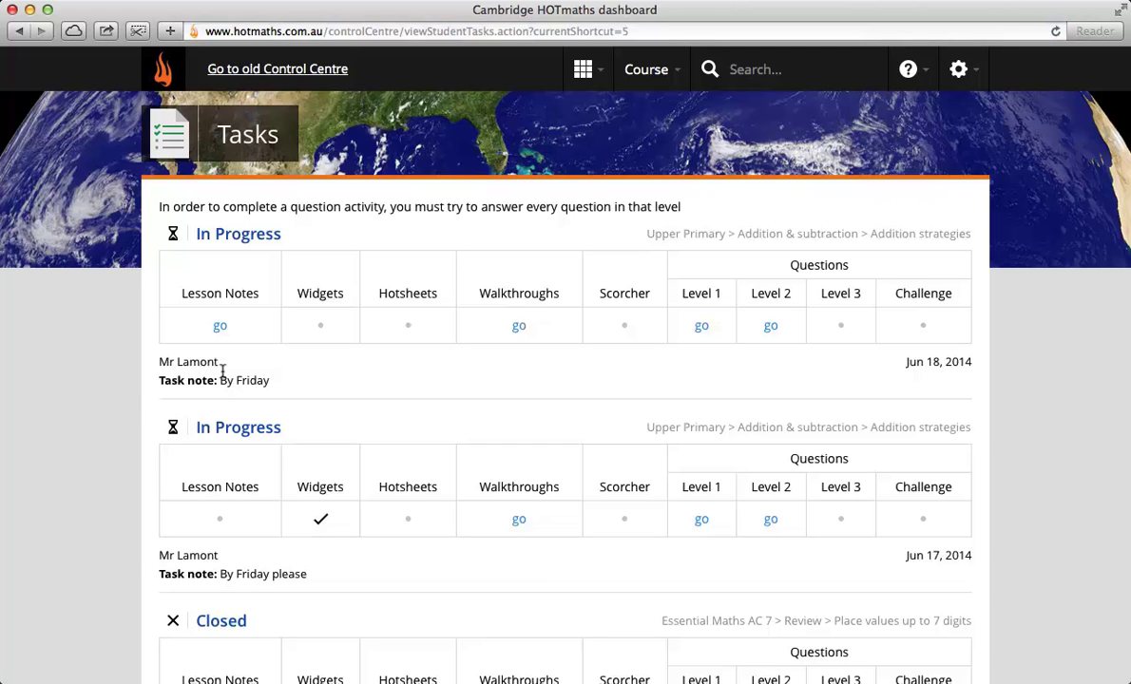
pyautogui.click(216, 326)
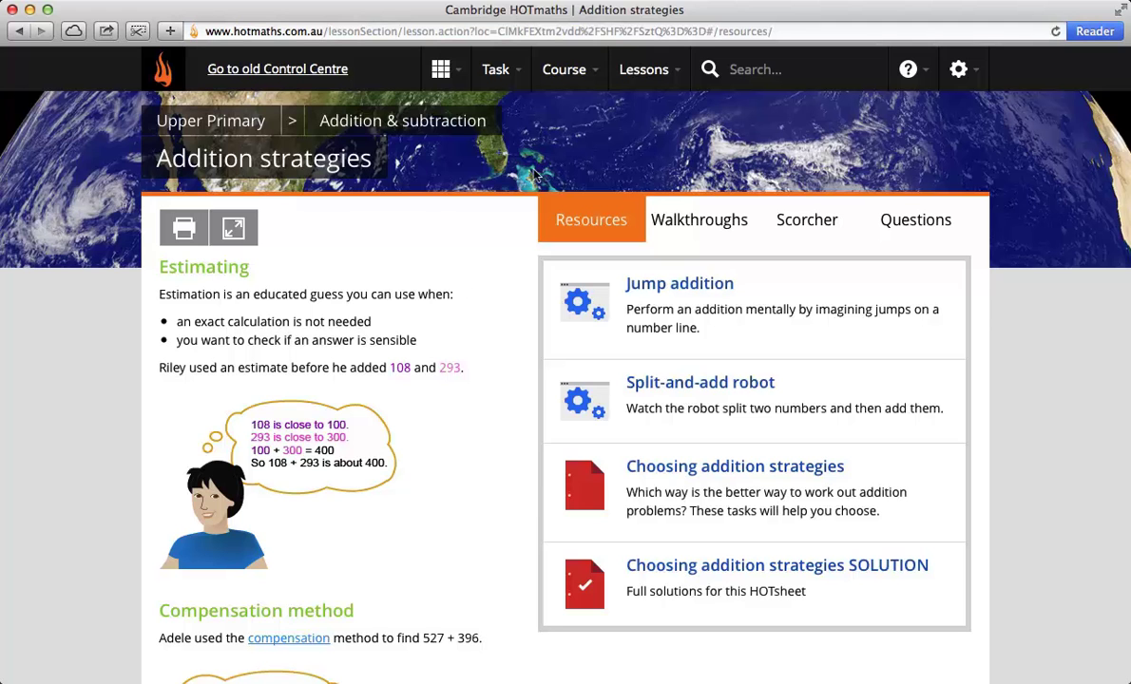
pyautogui.click(503, 67)
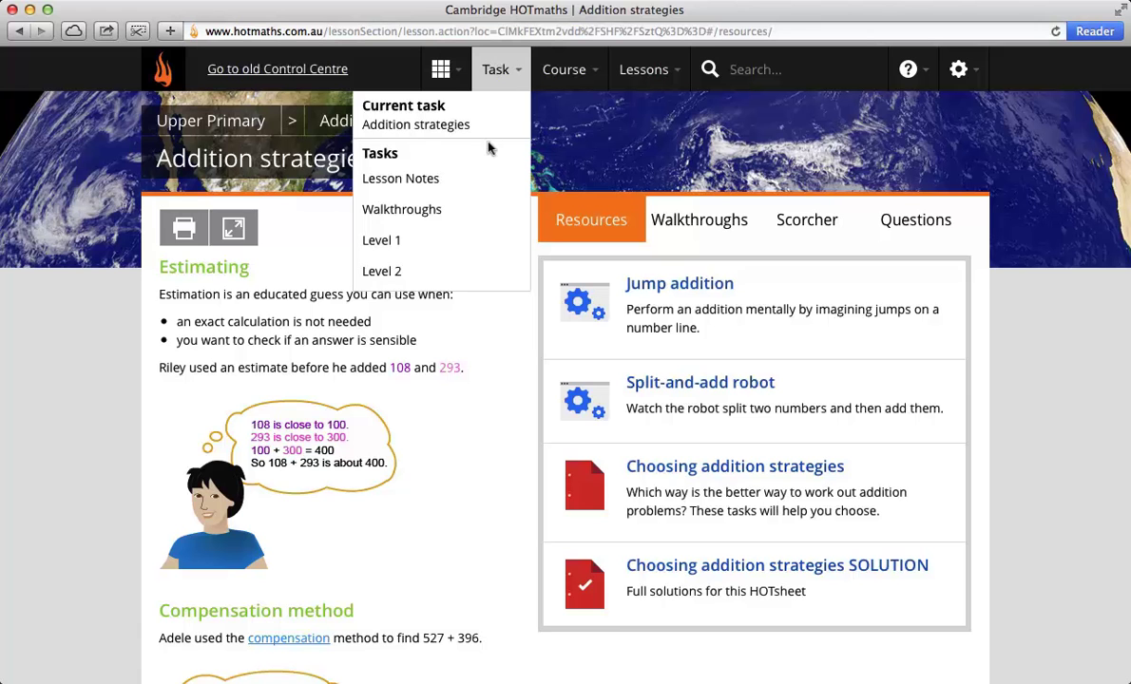
pyautogui.click(414, 211)
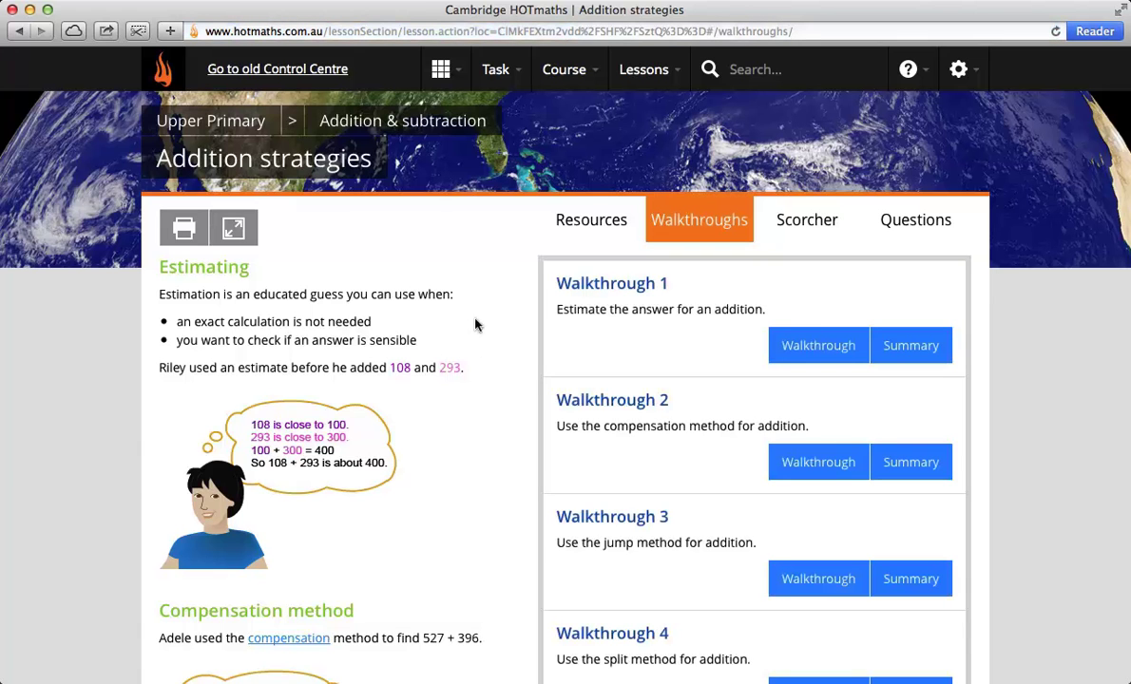
pyautogui.click(495, 70)
pyautogui.click(462, 229)
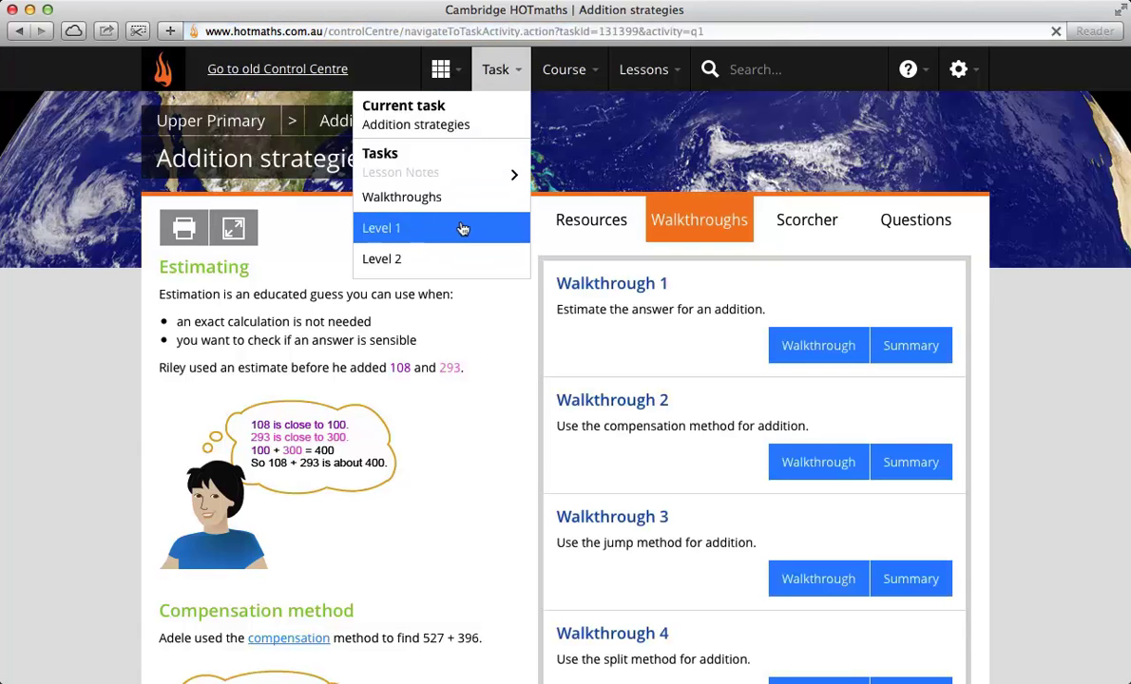
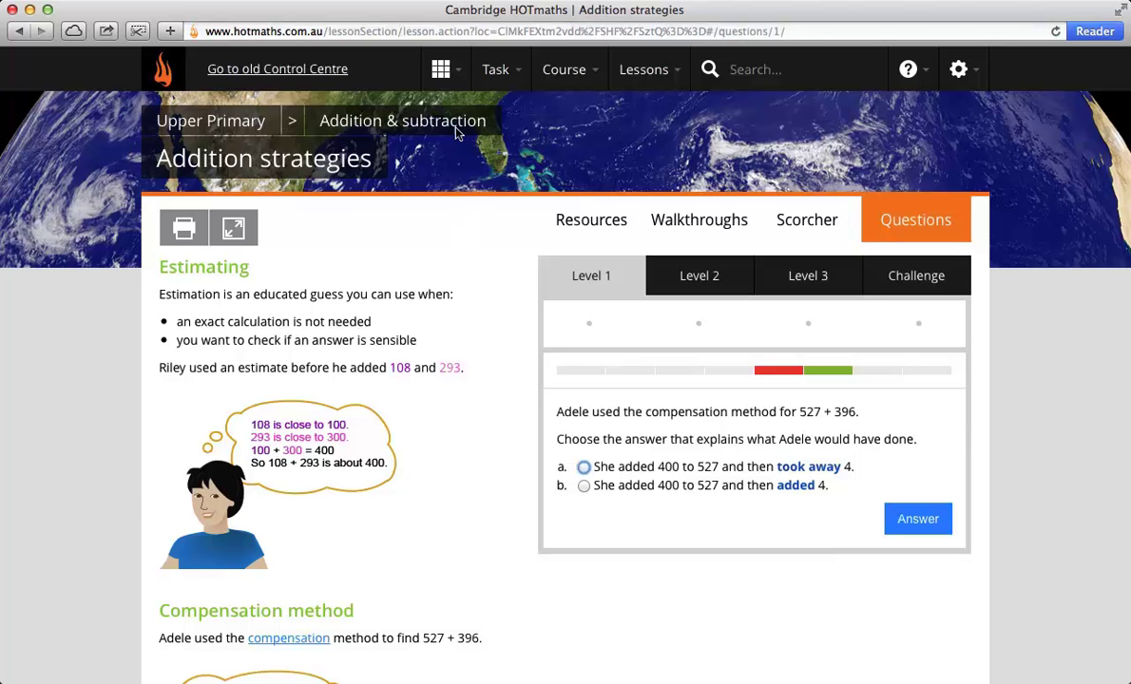
# Step: Go via the dashboard to the Tests list and start the Addition strategies test
pyautogui.click(425, 68)
pyautogui.click(307, 483)
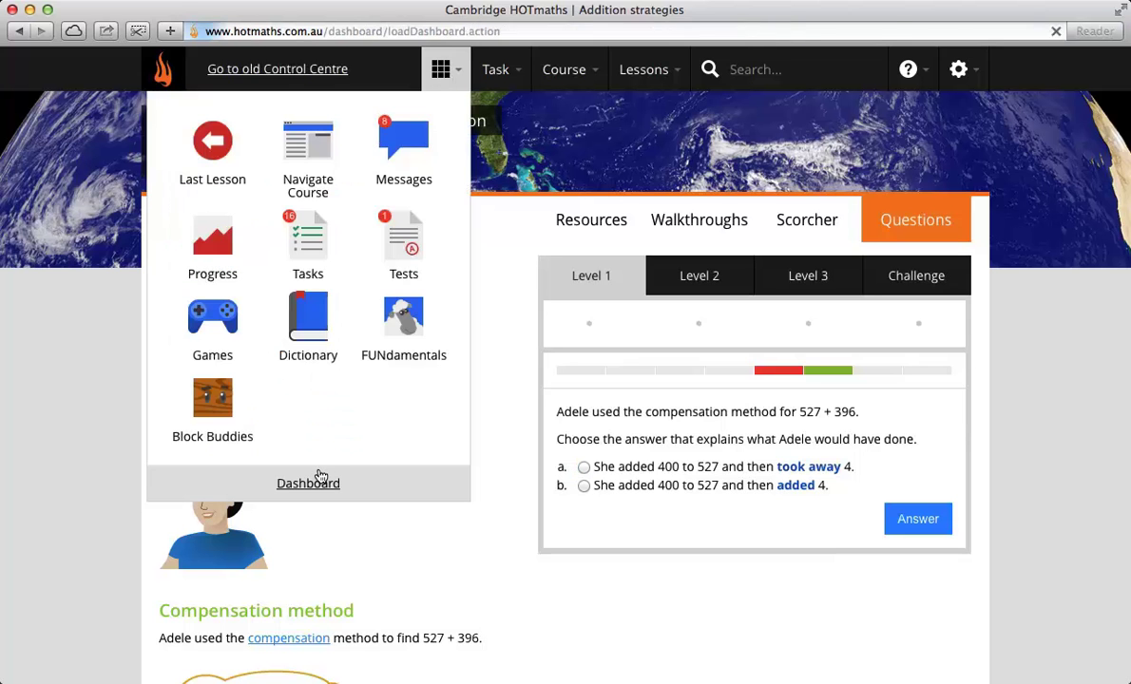
pyautogui.scroll(-2, 559, 601)
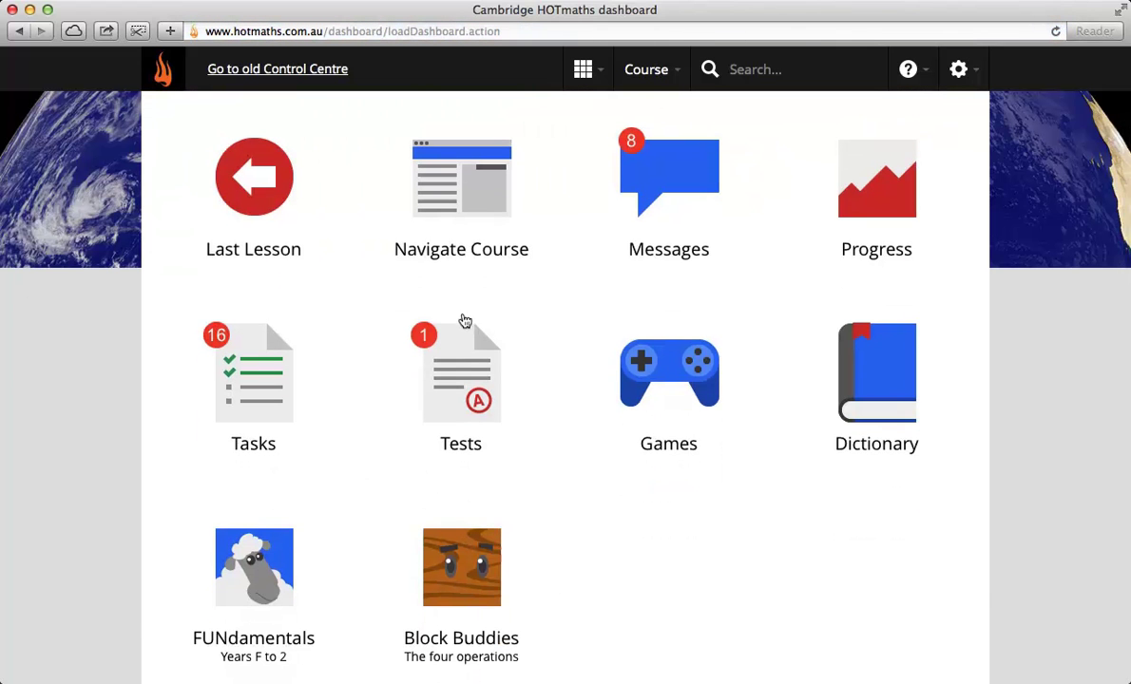
pyautogui.click(457, 378)
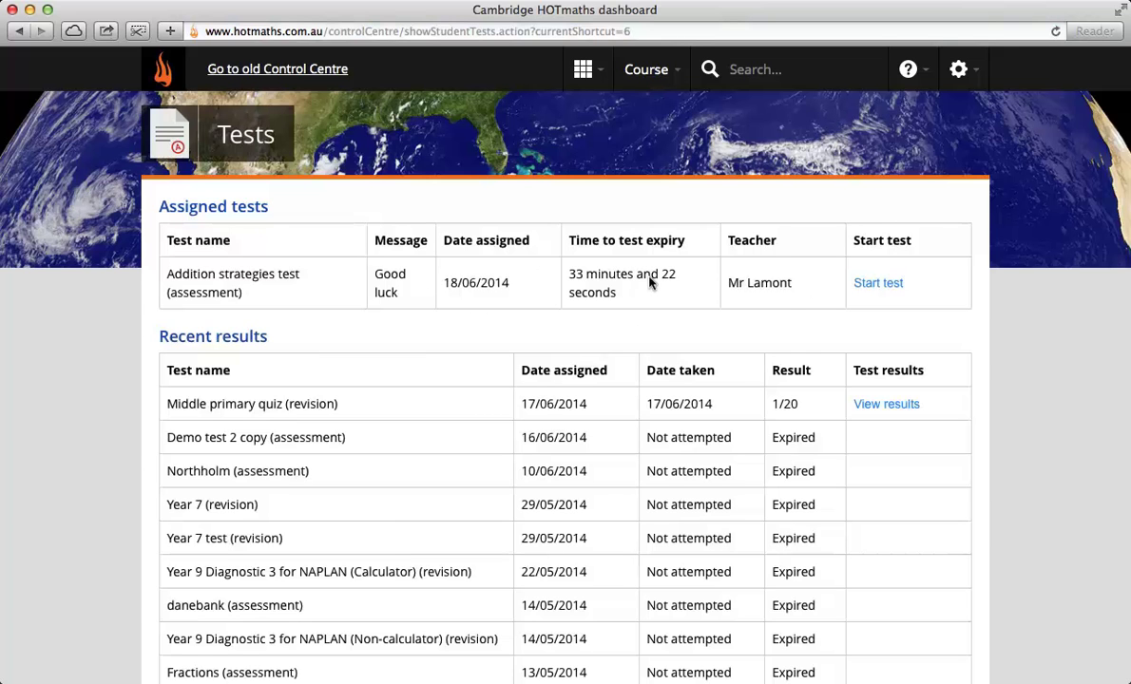
pyautogui.click(868, 284)
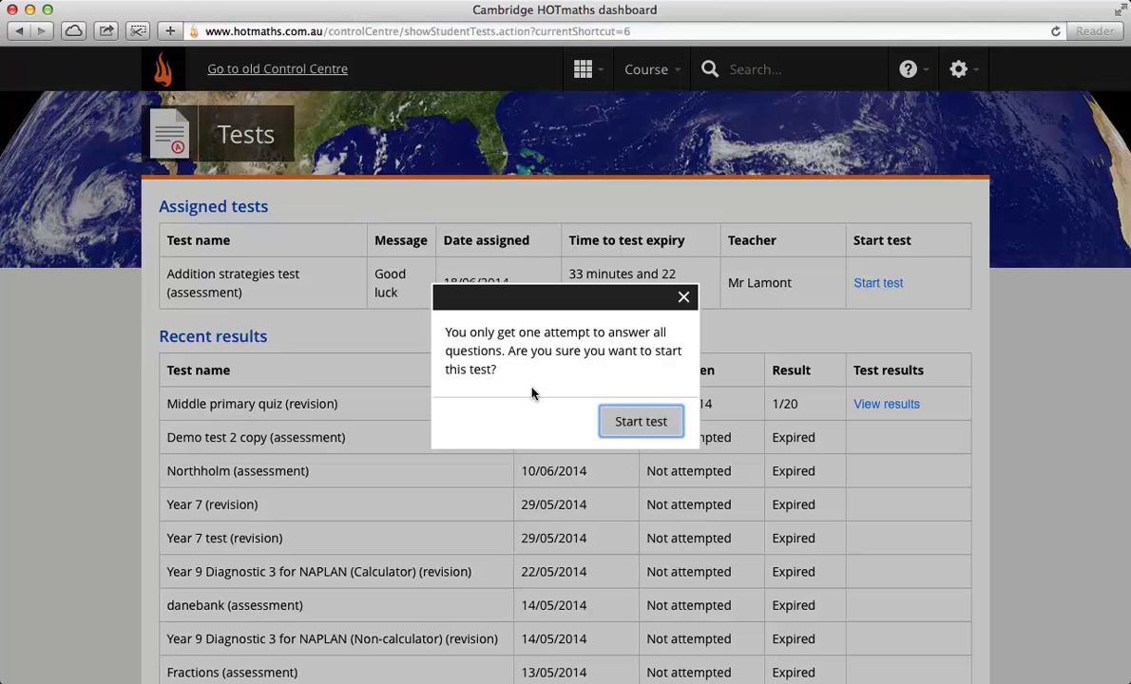
# Step: Confirm the one-attempt test start and scroll through Page 1's questions
pyautogui.click(633, 425)
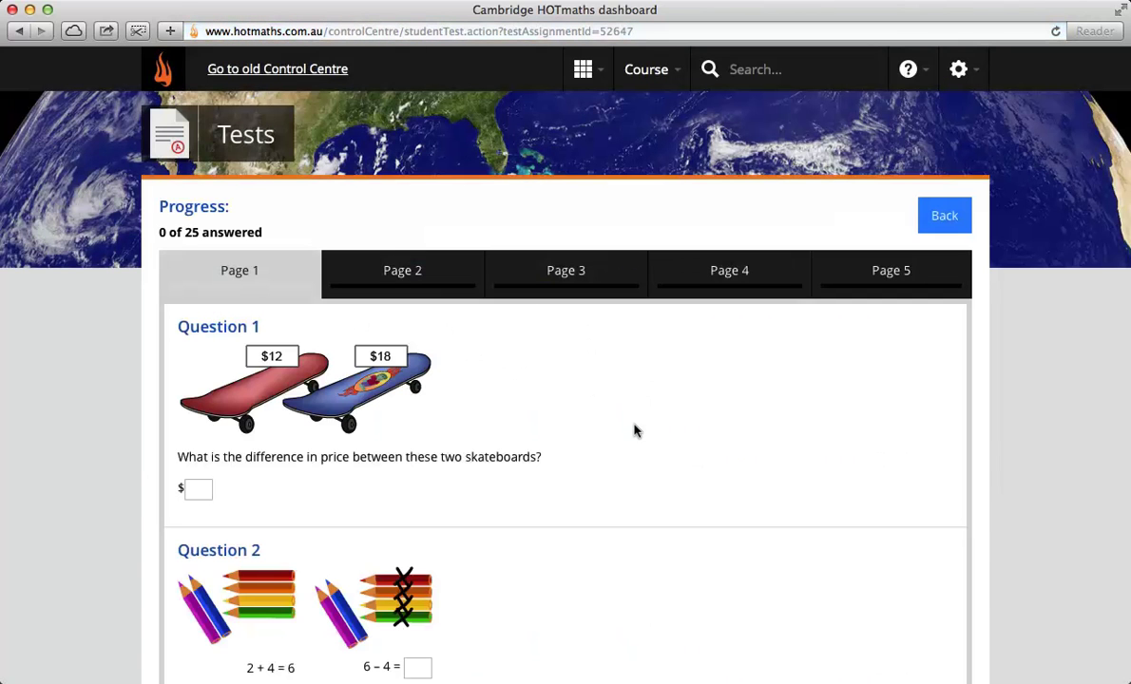
pyautogui.scroll(-3, 628, 490)
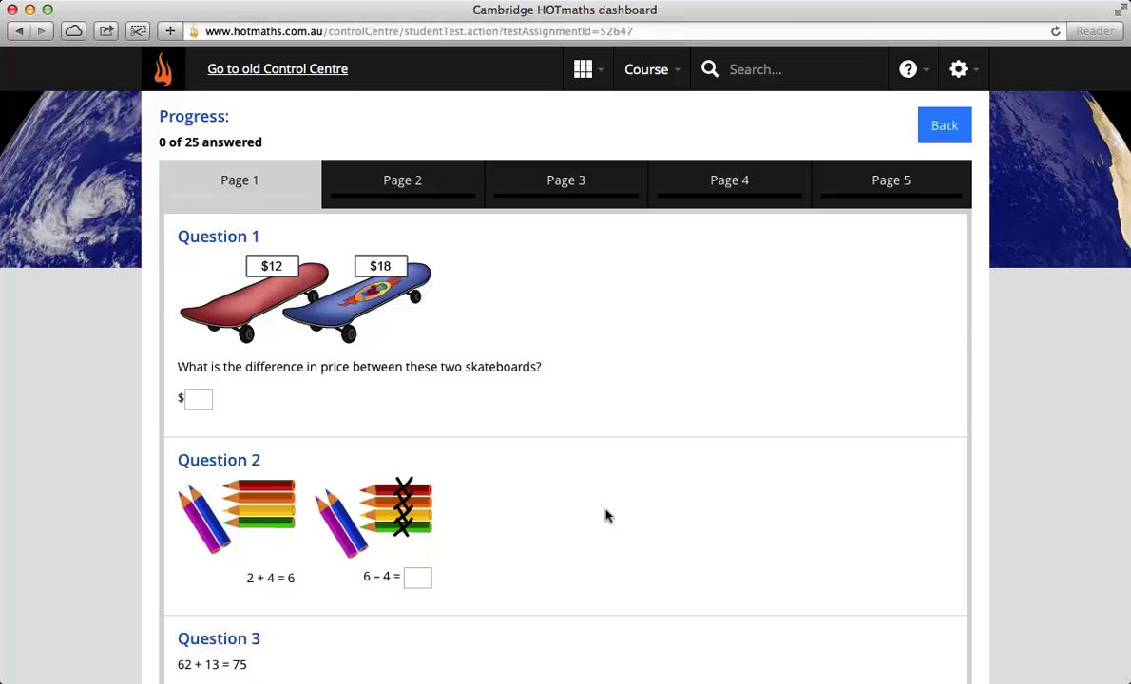
pyautogui.scroll(-10, 607, 516)
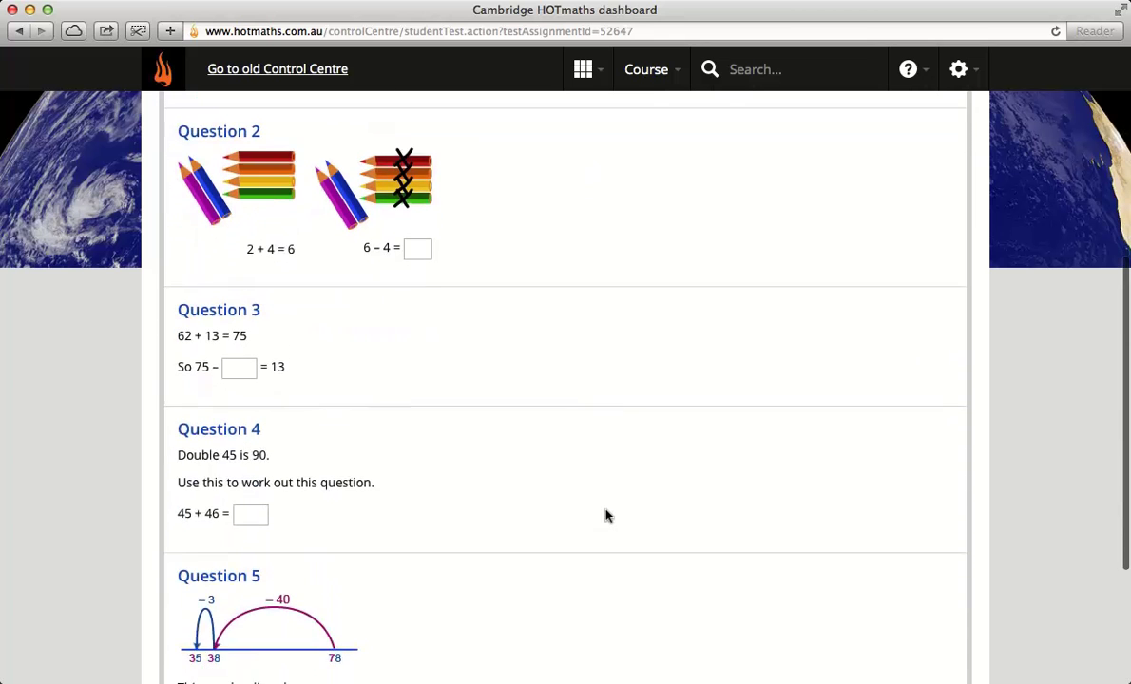
pyautogui.scroll(-2, 606, 516)
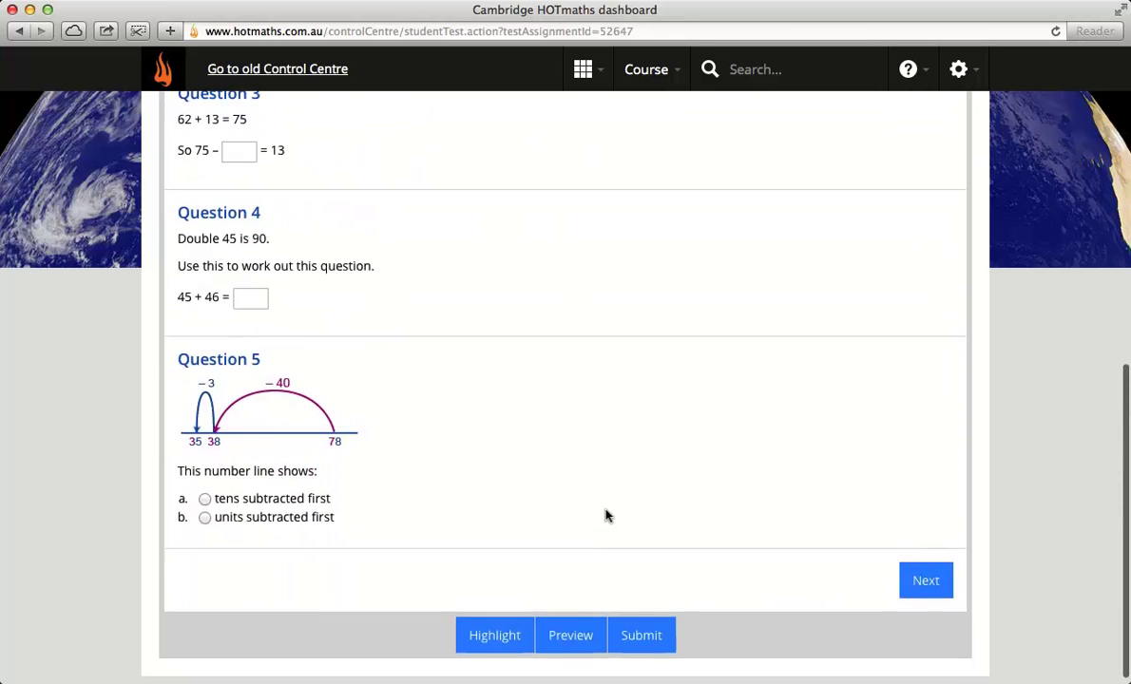
pyautogui.click(571, 634)
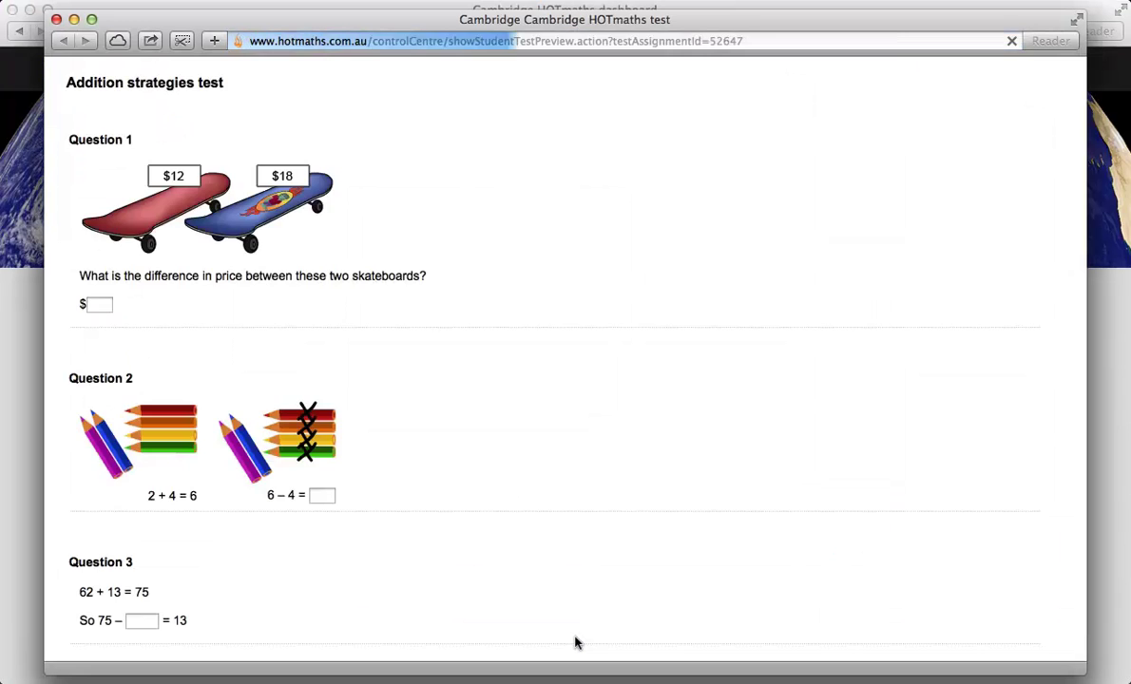
pyautogui.scroll(-10, 575, 644)
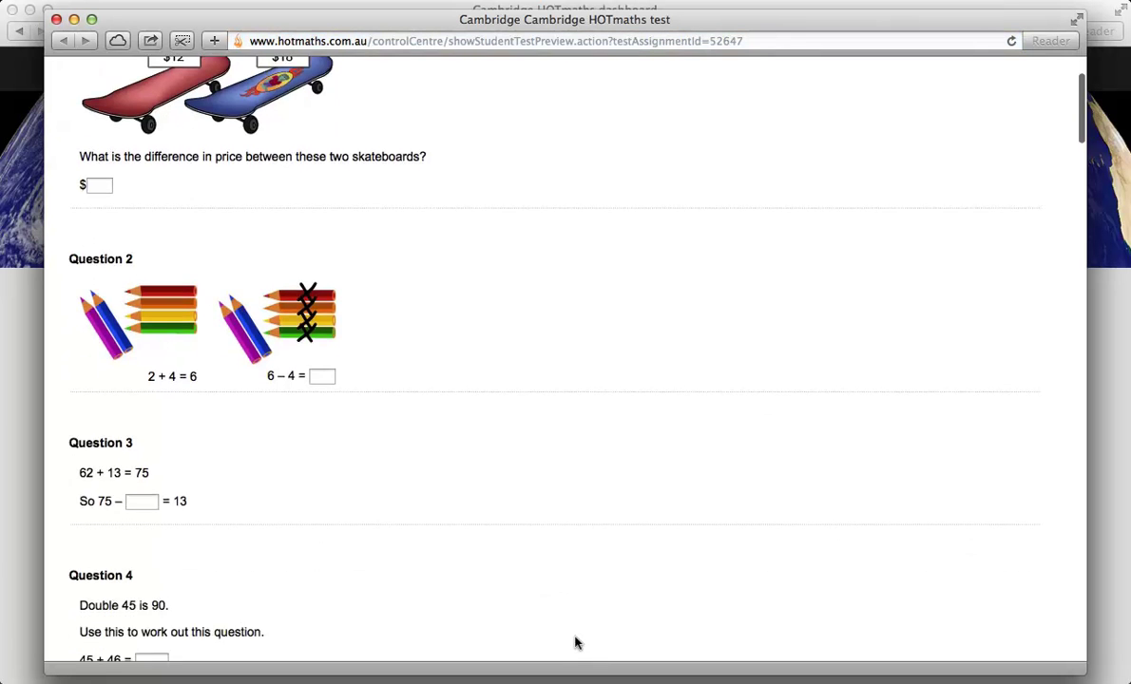
pyautogui.scroll(-12, 575, 643)
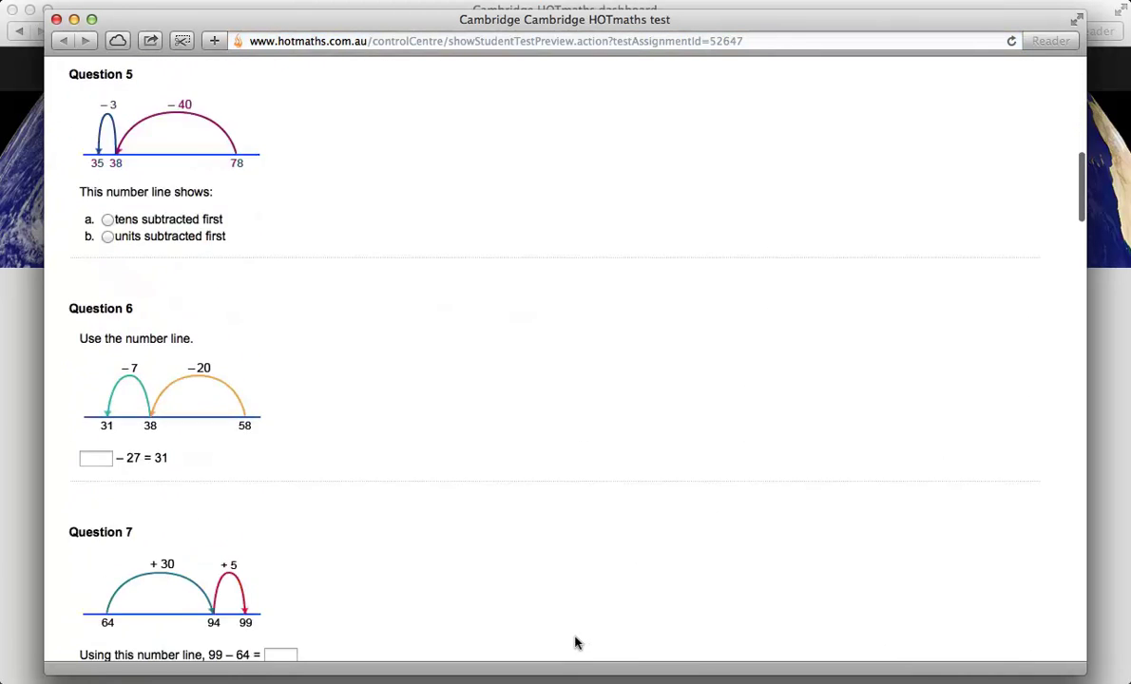
pyautogui.scroll(-15, 575, 643)
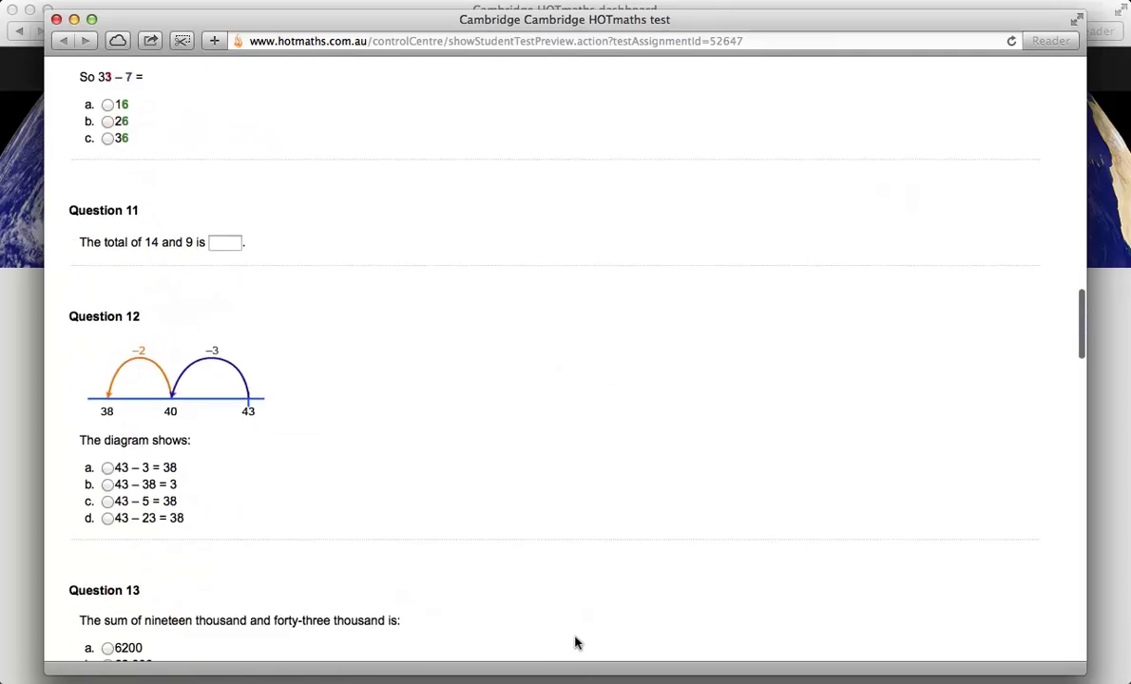
pyautogui.scroll(-12, 575, 644)
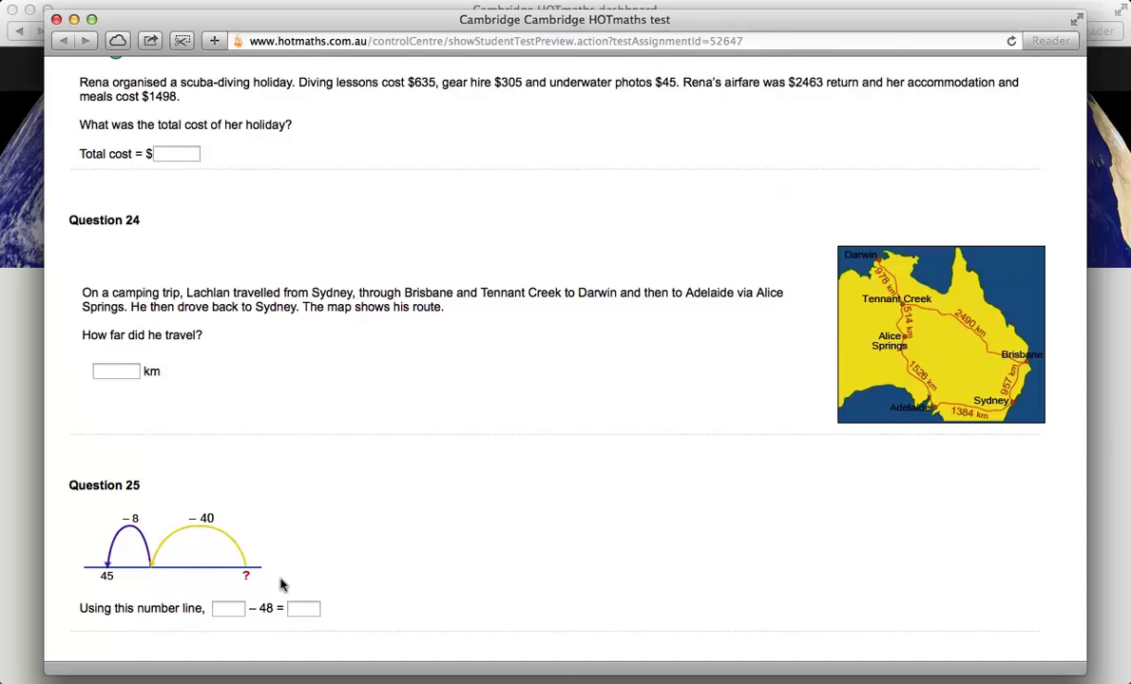
pyautogui.scroll(20, 281, 585)
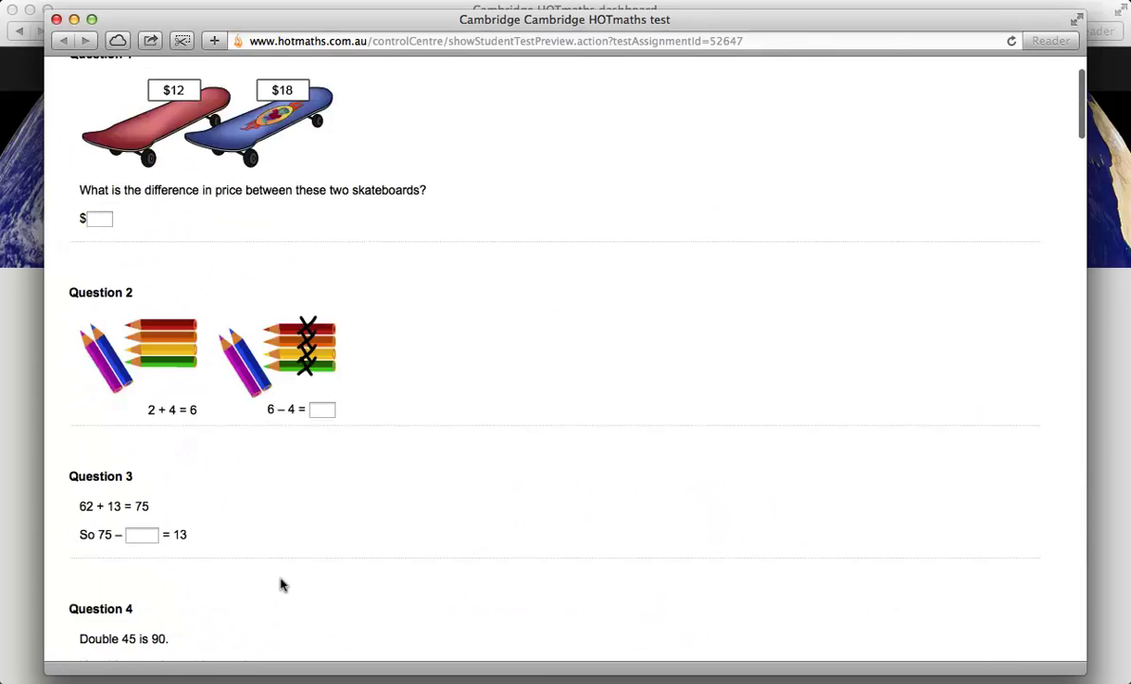
pyautogui.scroll(3, 281, 585)
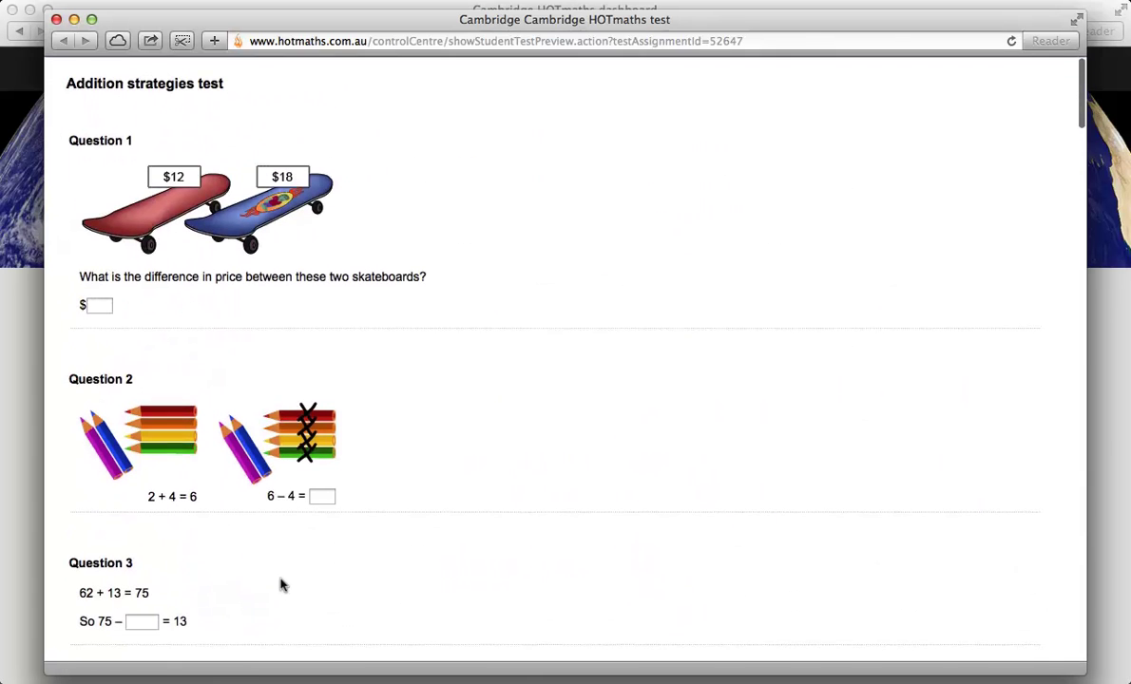
pyautogui.click(56, 19)
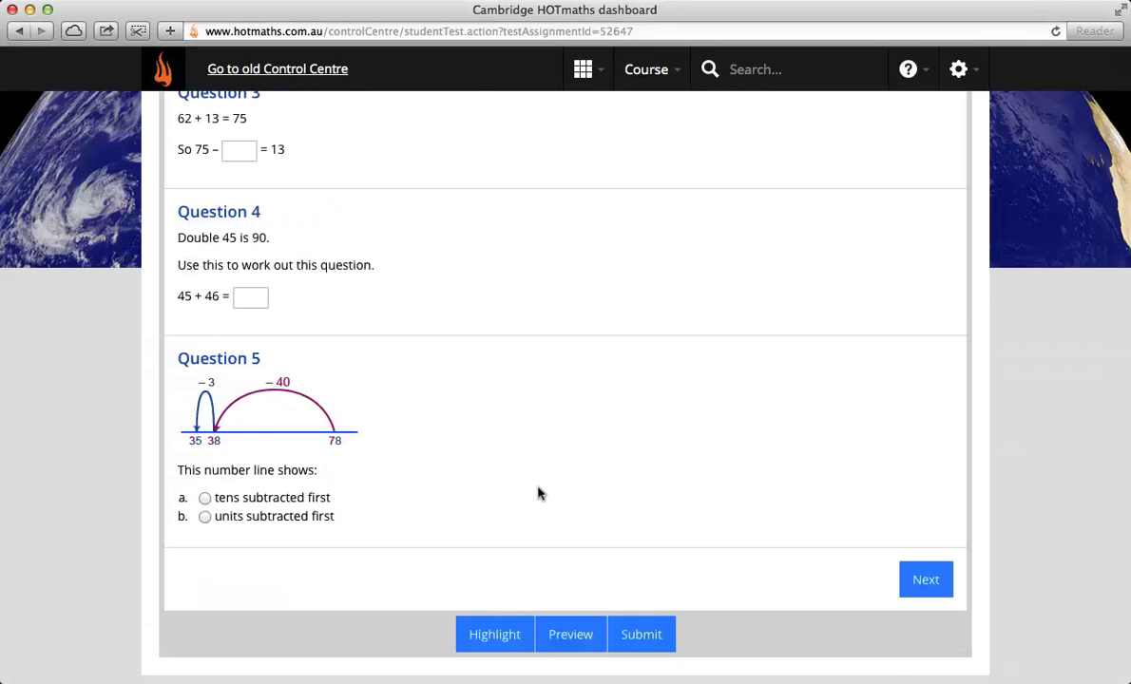
# Step: Enter 1 as the answer to Questions 1–4 on Page 1
pyautogui.scroll(8, 538, 493)
pyautogui.click(202, 489)
pyautogui.write('1')
pyautogui.scroll(-3, 327, 521)
pyautogui.click(416, 517)
pyautogui.write('1')
pyautogui.click(528, 514)
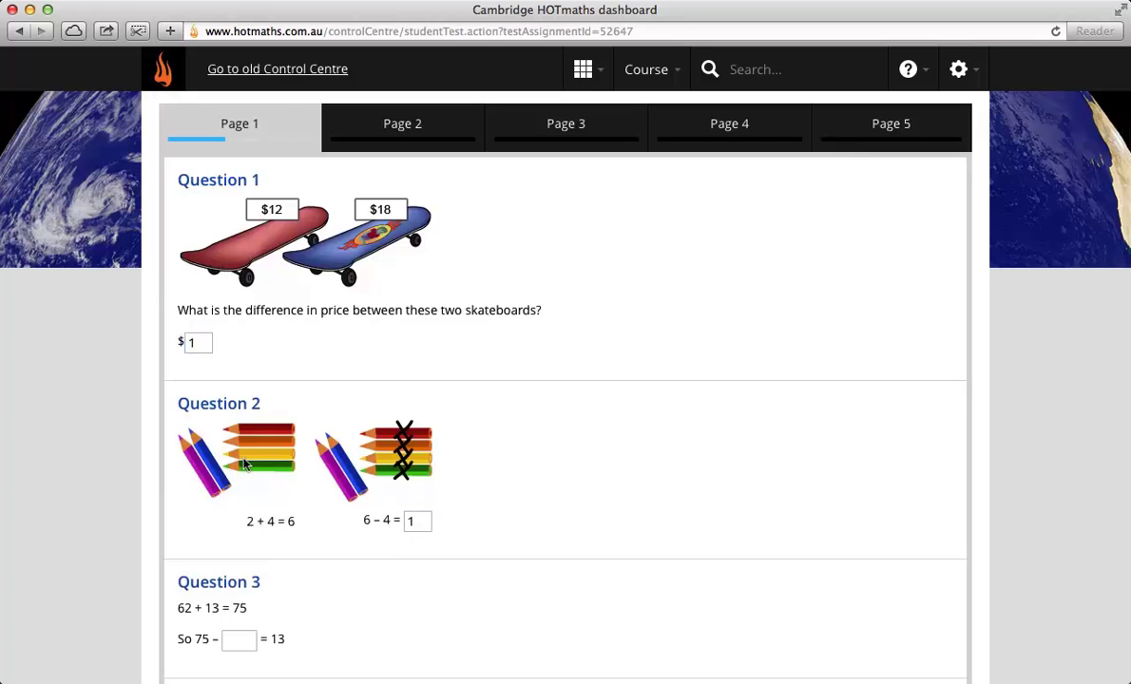
pyautogui.click(238, 638)
pyautogui.write('q')
pyautogui.press('BackSpace')
pyautogui.write('1')
pyautogui.scroll(-4, 332, 608)
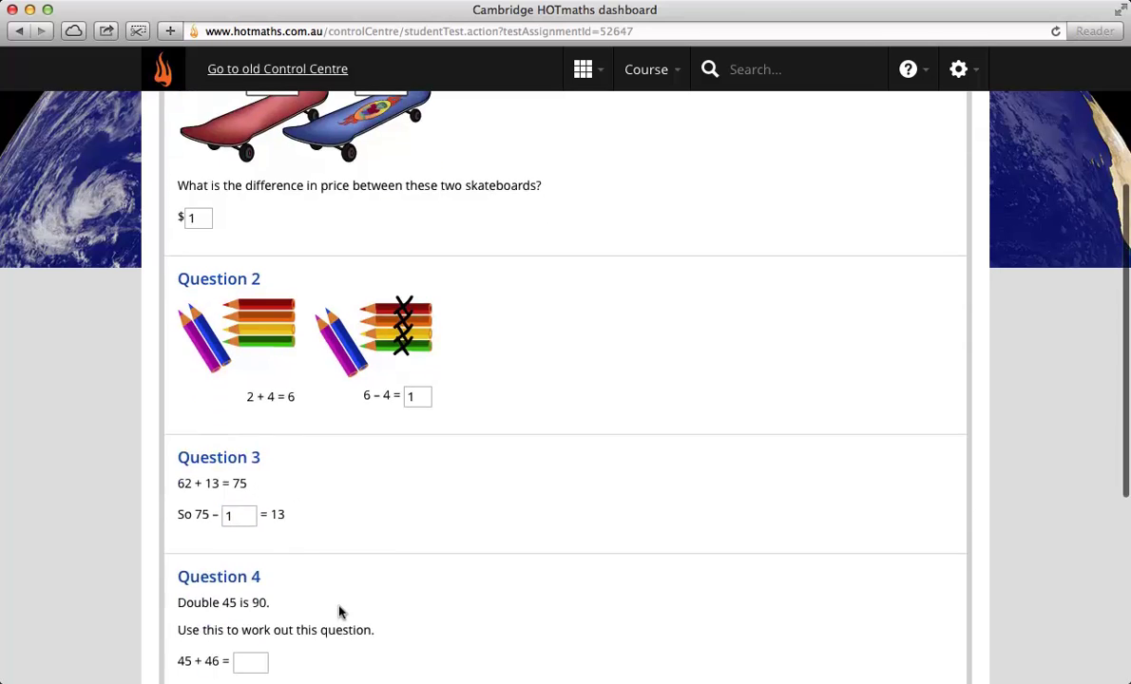
pyautogui.click(267, 586)
pyautogui.write('1')
# Step: Choose tens subtracted first for Question 5, then advance through Pages 2 and 3
pyautogui.scroll(-2, 364, 619)
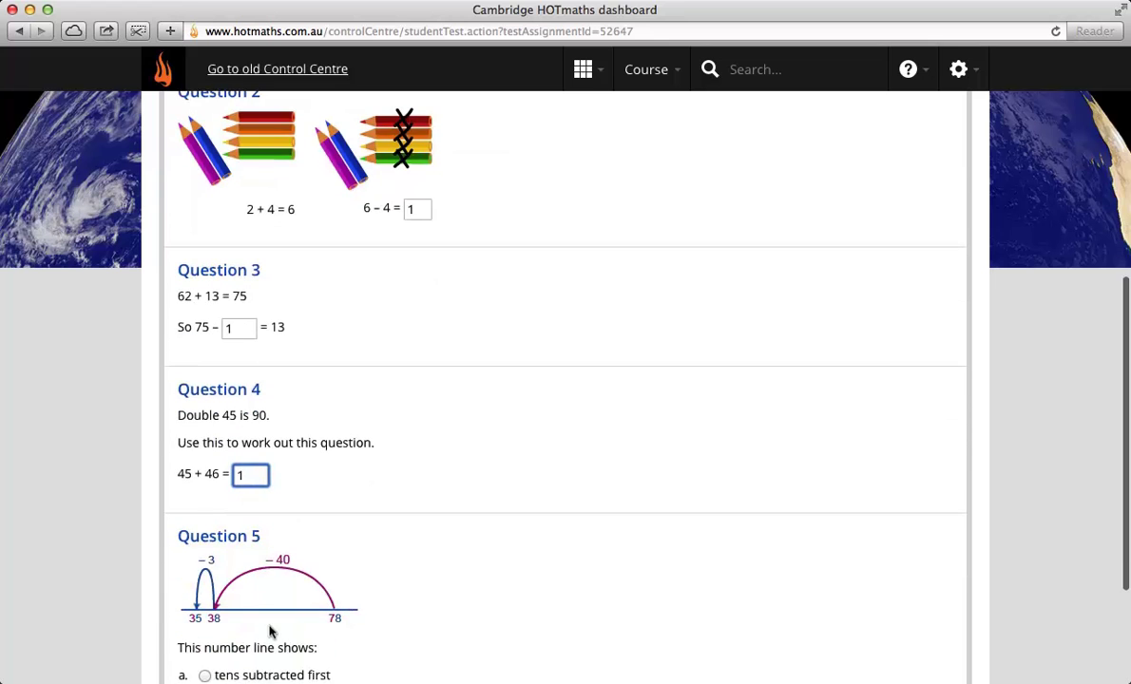
pyautogui.click(202, 676)
pyautogui.scroll(-4, 352, 608)
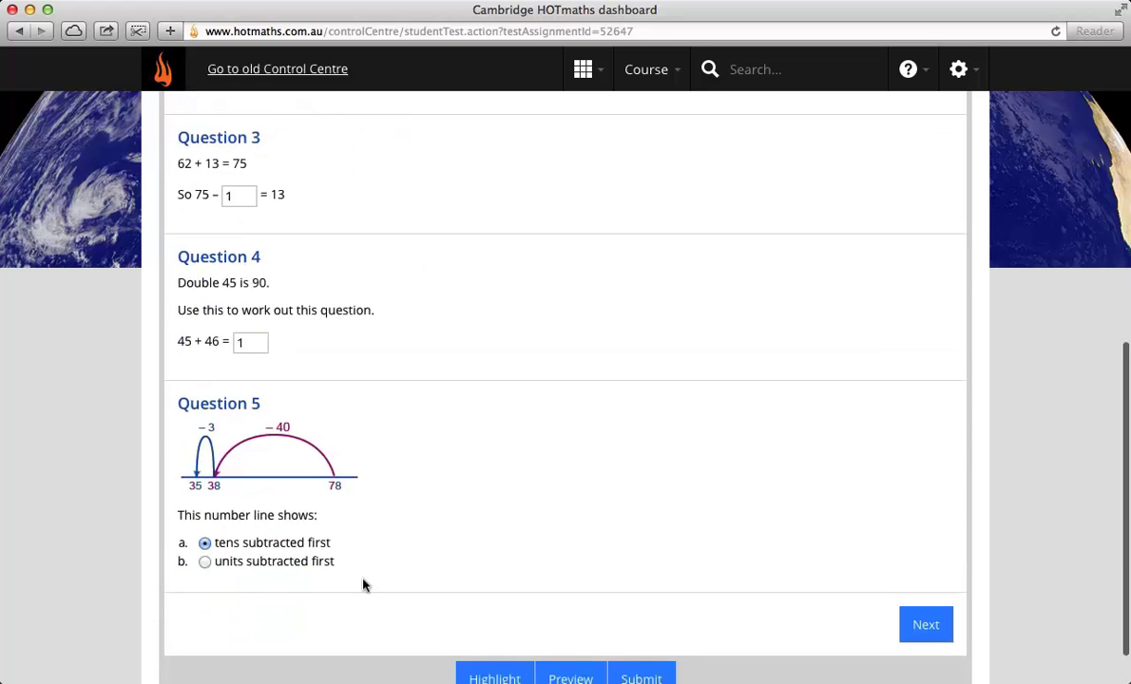
pyautogui.click(922, 570)
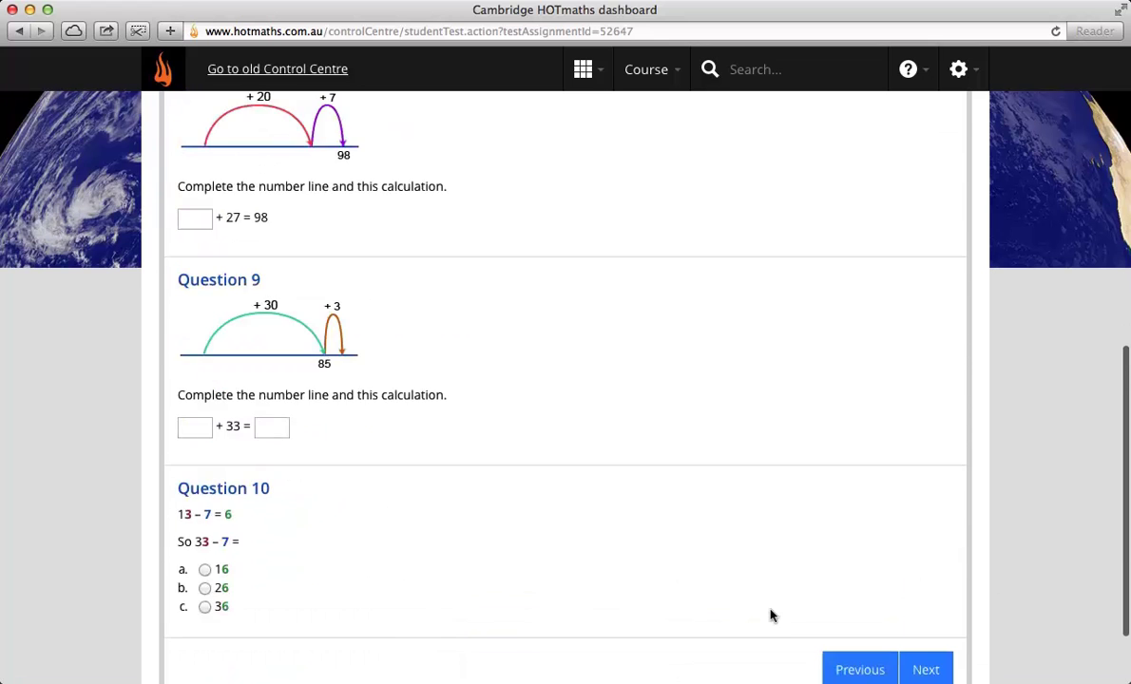
pyautogui.scroll(10, 555, 515)
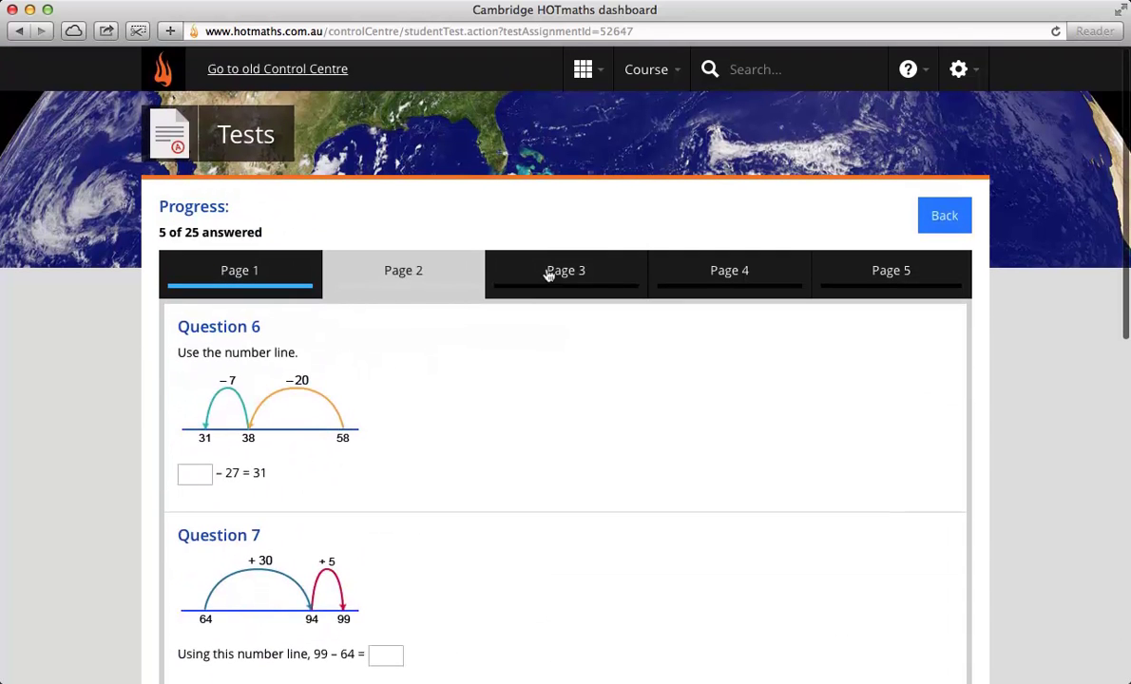
pyautogui.click(548, 275)
# Step: Jump to page 4 and enter 1 for Question 16 and the triangle's perimeter
pyautogui.click(702, 257)
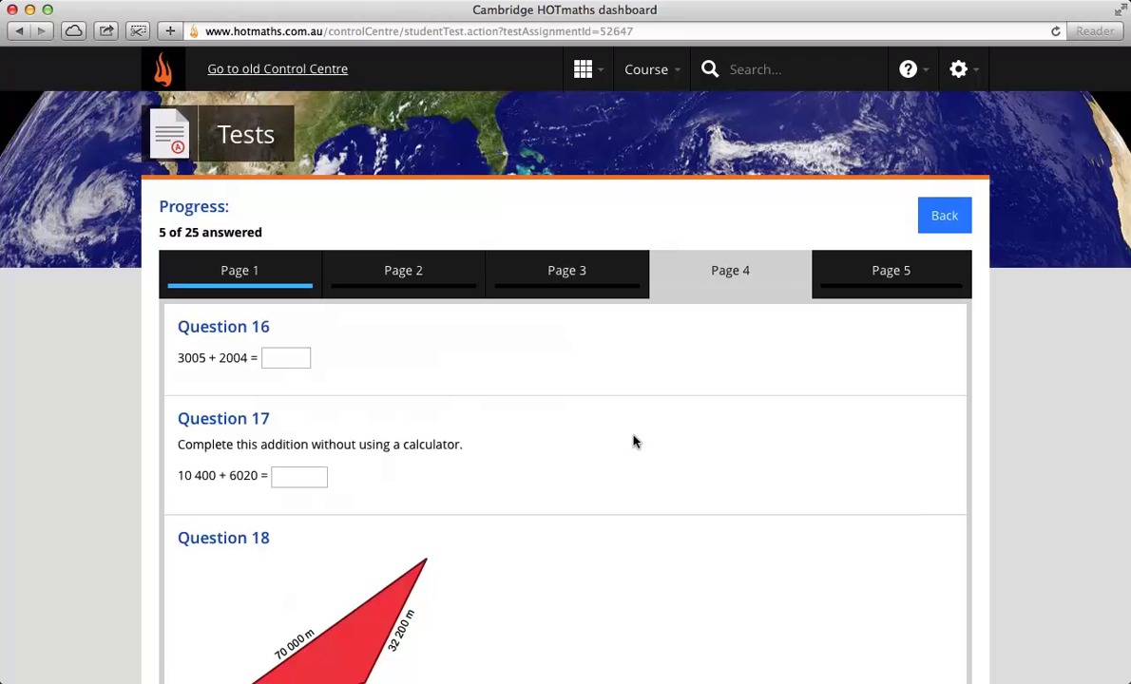
pyautogui.click(278, 357)
pyautogui.write('1')
pyautogui.click(417, 379)
pyautogui.scroll(-5, 341, 493)
pyautogui.click(278, 506)
pyautogui.write('1')
# Step: Enter 1 for the diamond, hexagon and triangle digit answers
pyautogui.scroll(-2, 391, 580)
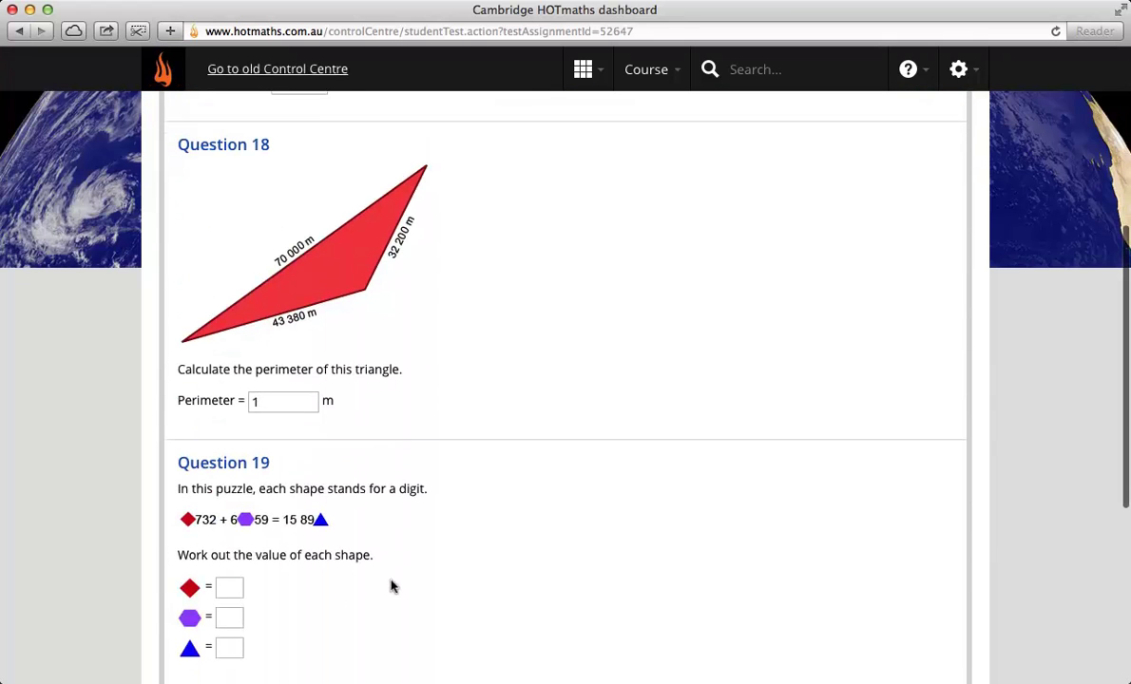
pyautogui.click(229, 585)
pyautogui.write('1')
pyautogui.press('Tab')
pyautogui.write('1')
pyautogui.press('Tab')
pyautogui.write('1')
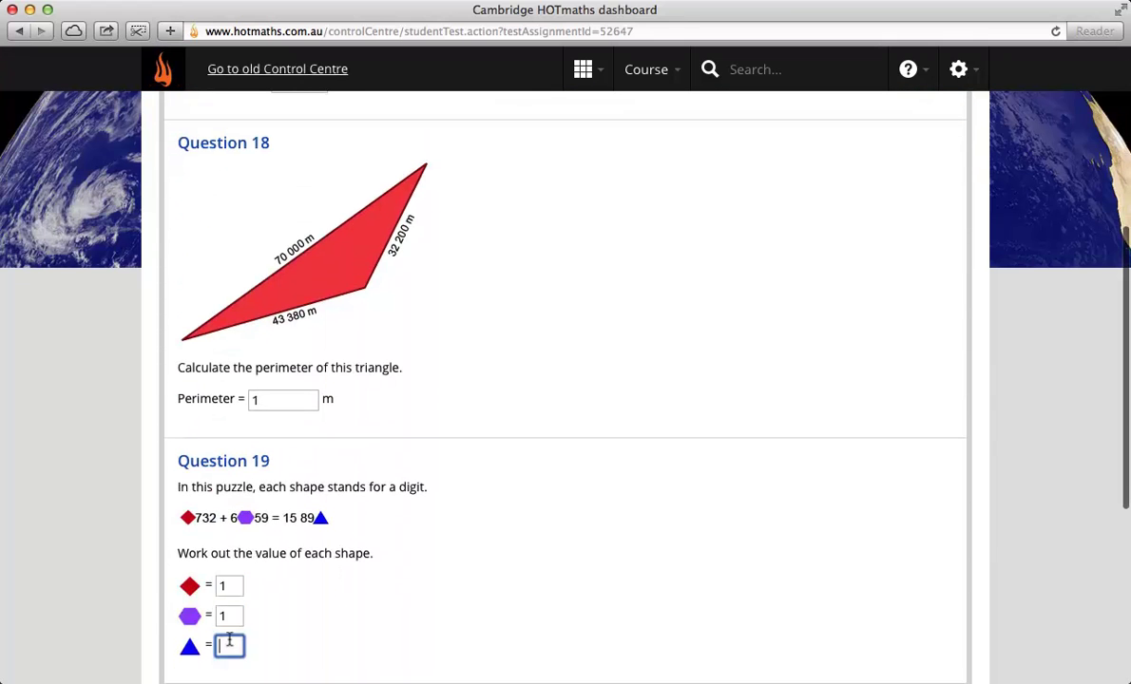
# Step: Choose hundreds for Question 20 and highlight the page's questions for review
pyautogui.scroll(-3, 273, 649)
pyautogui.scroll(-2, 266, 619)
pyautogui.click(204, 613)
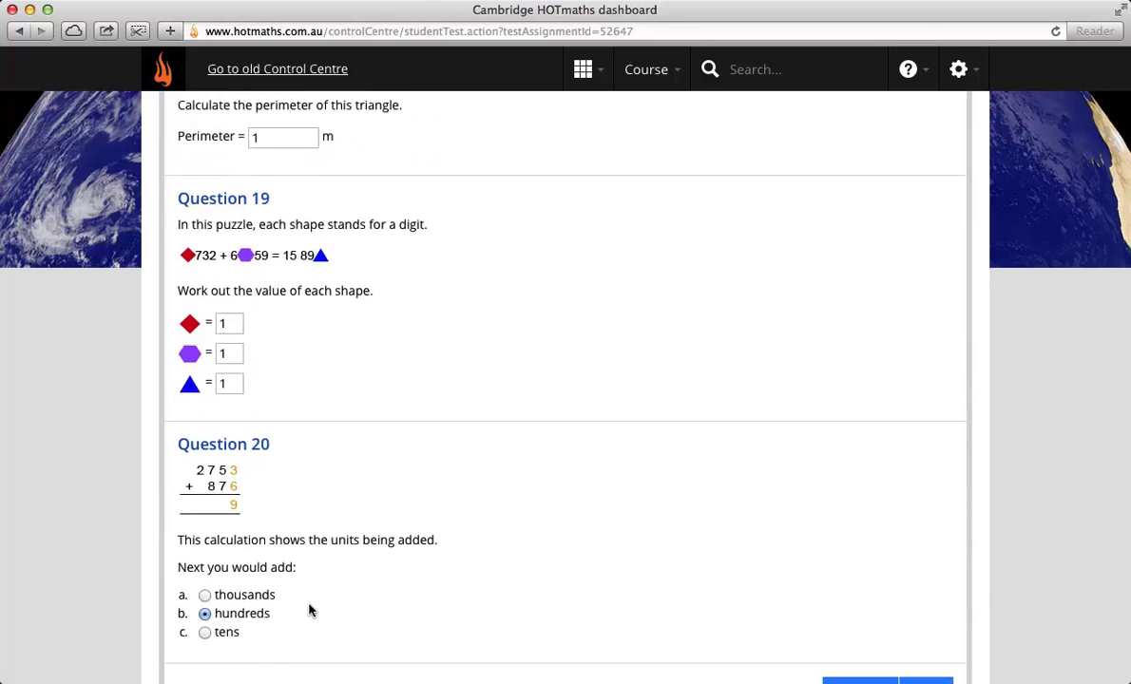
pyautogui.scroll(-3, 310, 608)
pyautogui.scroll(10, 326, 527)
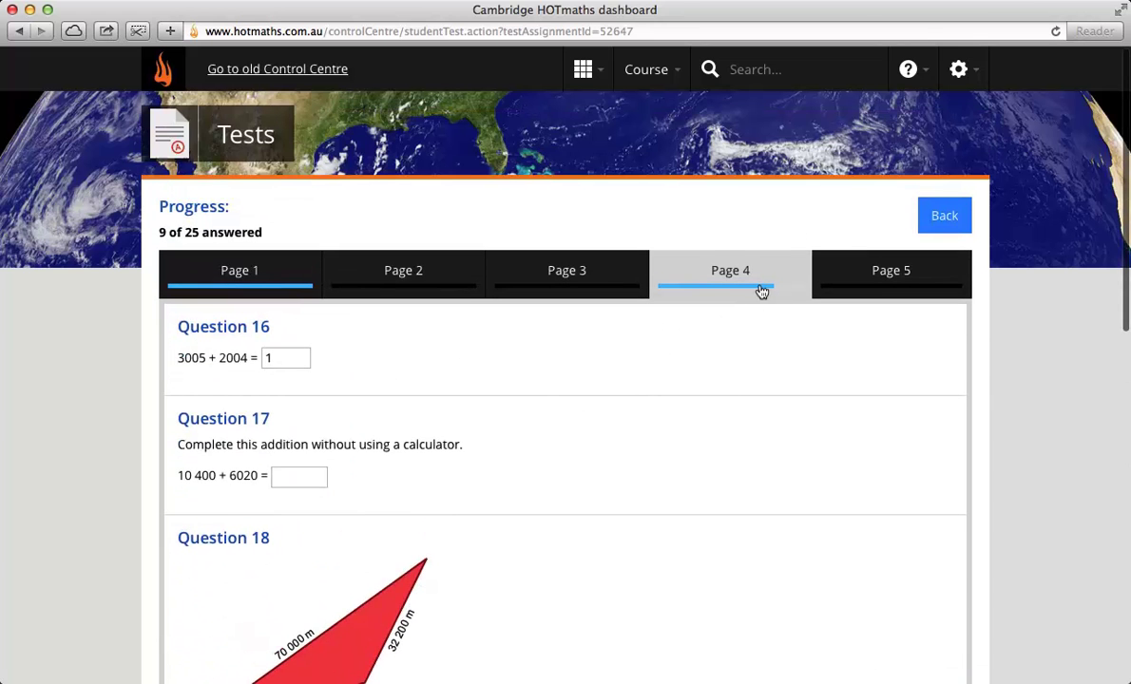
pyautogui.scroll(-10, 758, 491)
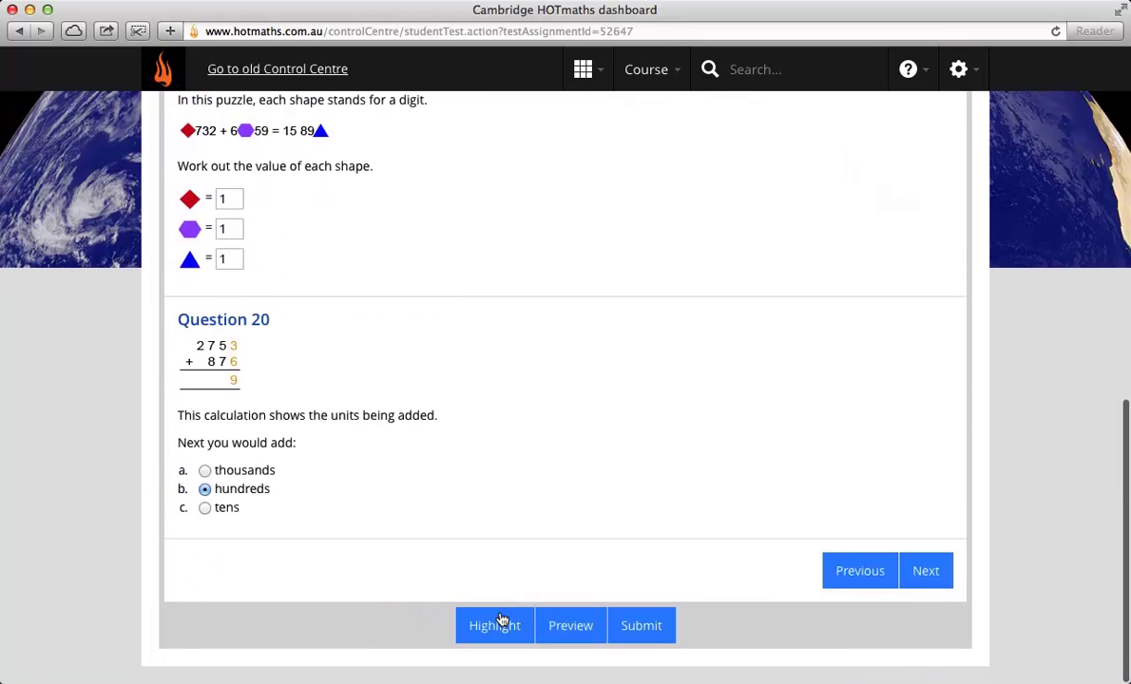
pyautogui.click(501, 620)
# Step: Fill the empty Question 17 answer with 1
pyautogui.scroll(10, 516, 399)
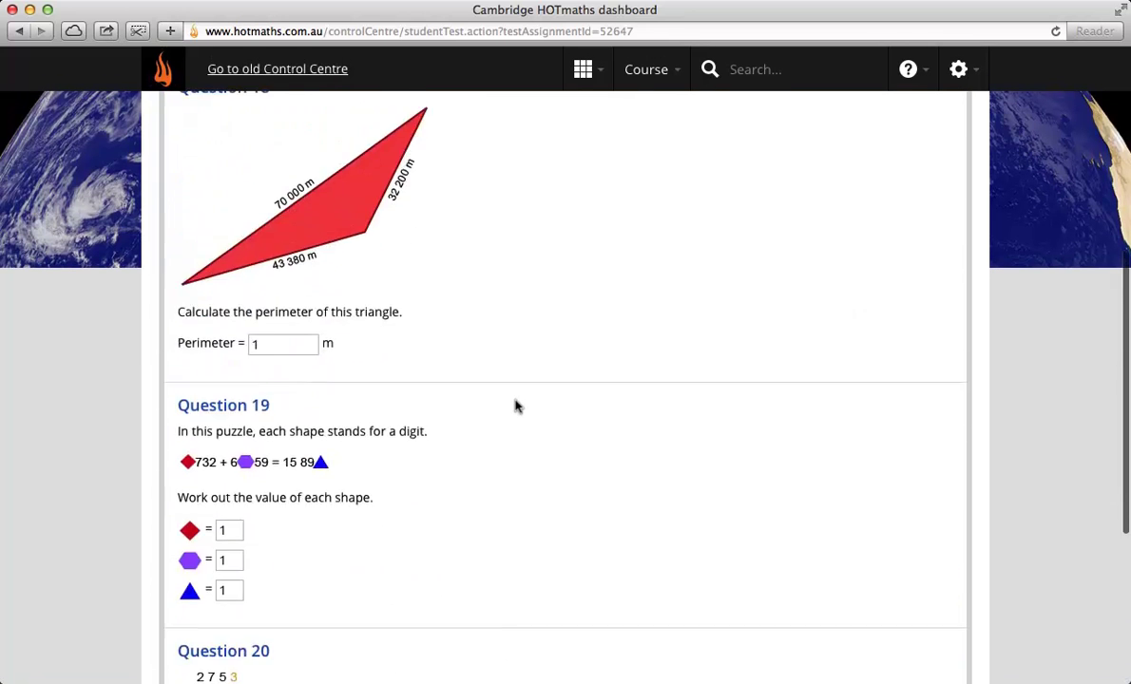
pyautogui.scroll(2, 516, 405)
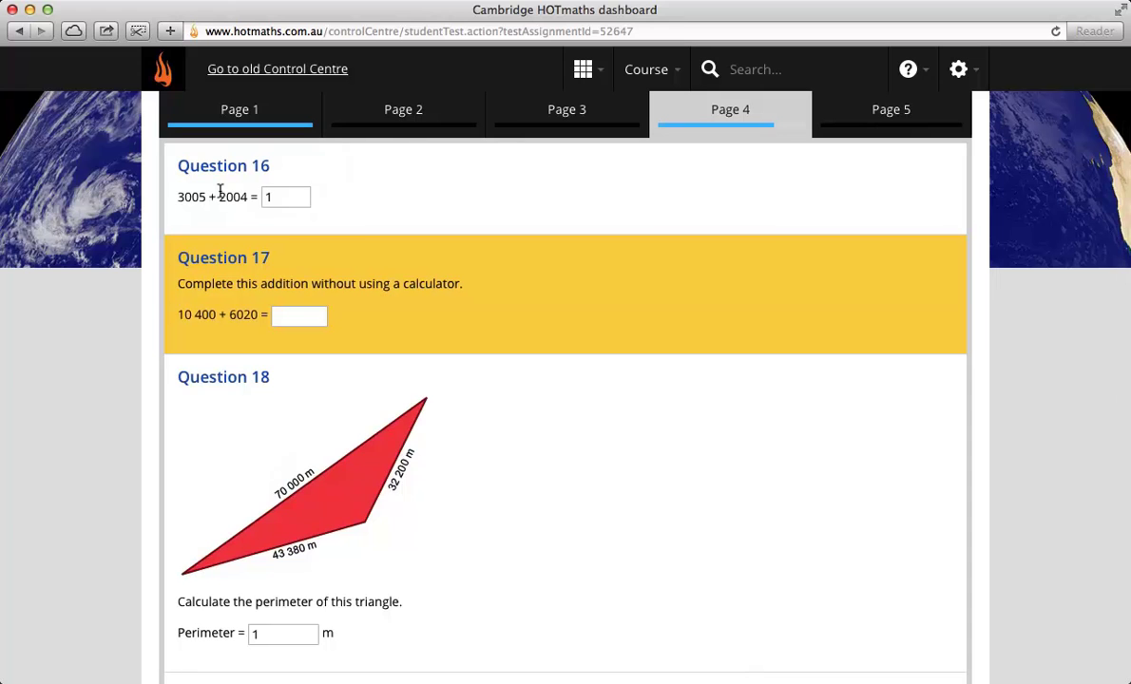
pyautogui.click(289, 317)
pyautogui.write('1')
pyautogui.click(309, 369)
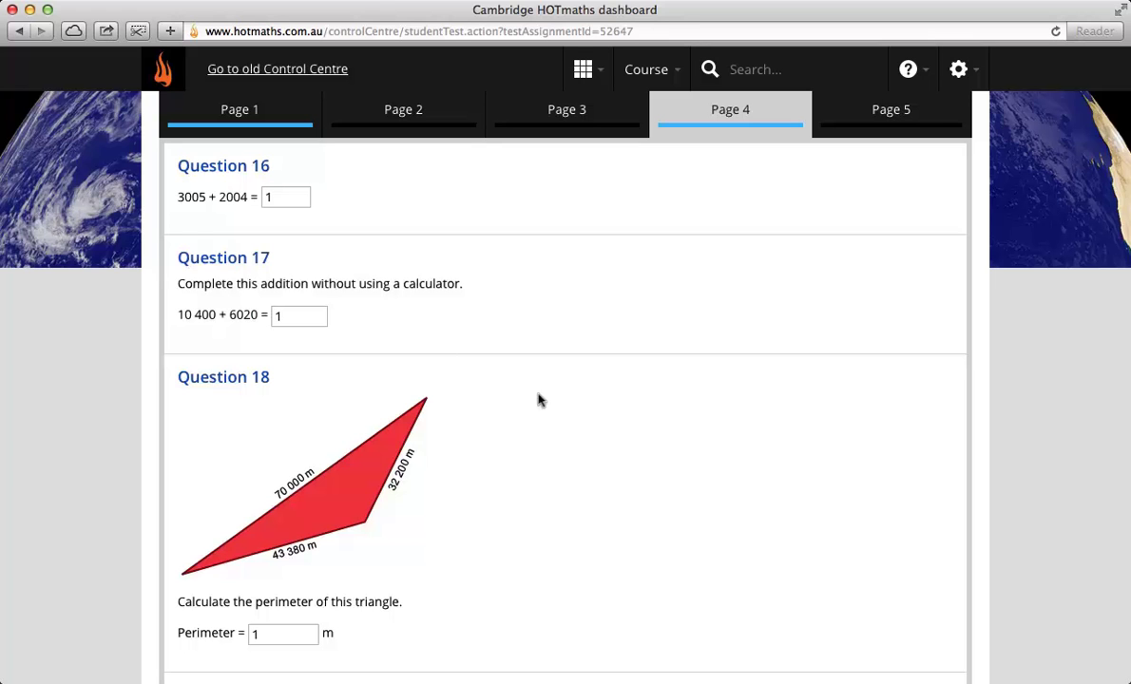
pyautogui.scroll(-10, 652, 469)
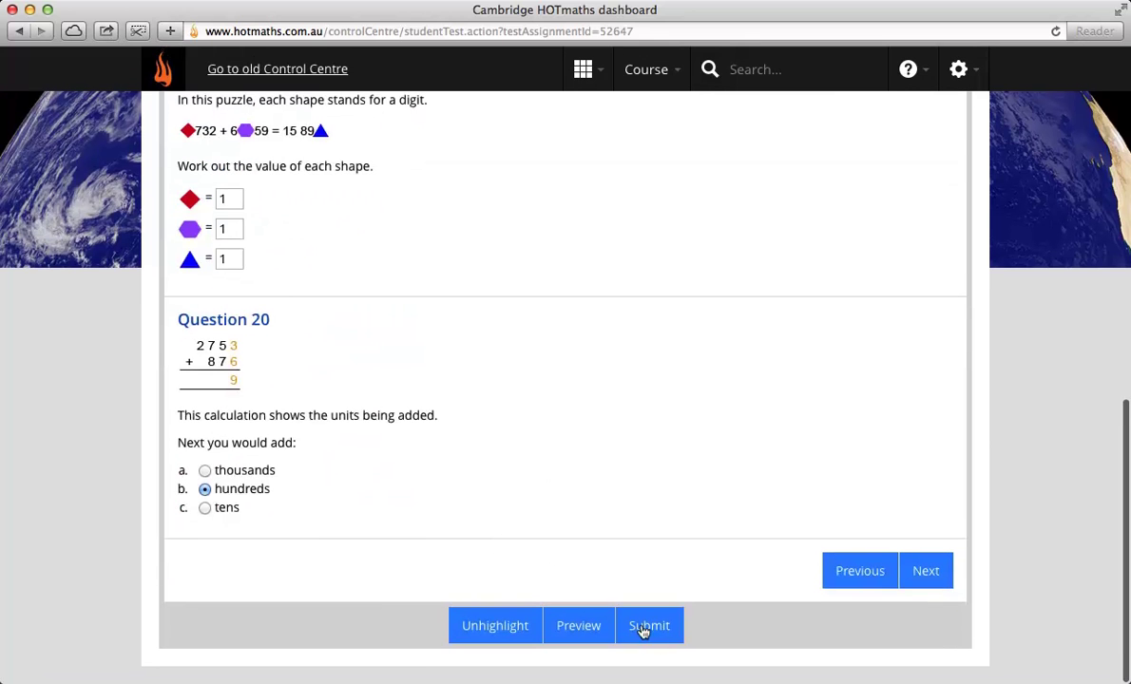
# Step: Submit the test despite unanswered questions and dismiss the 1/25 result
pyautogui.click(643, 627)
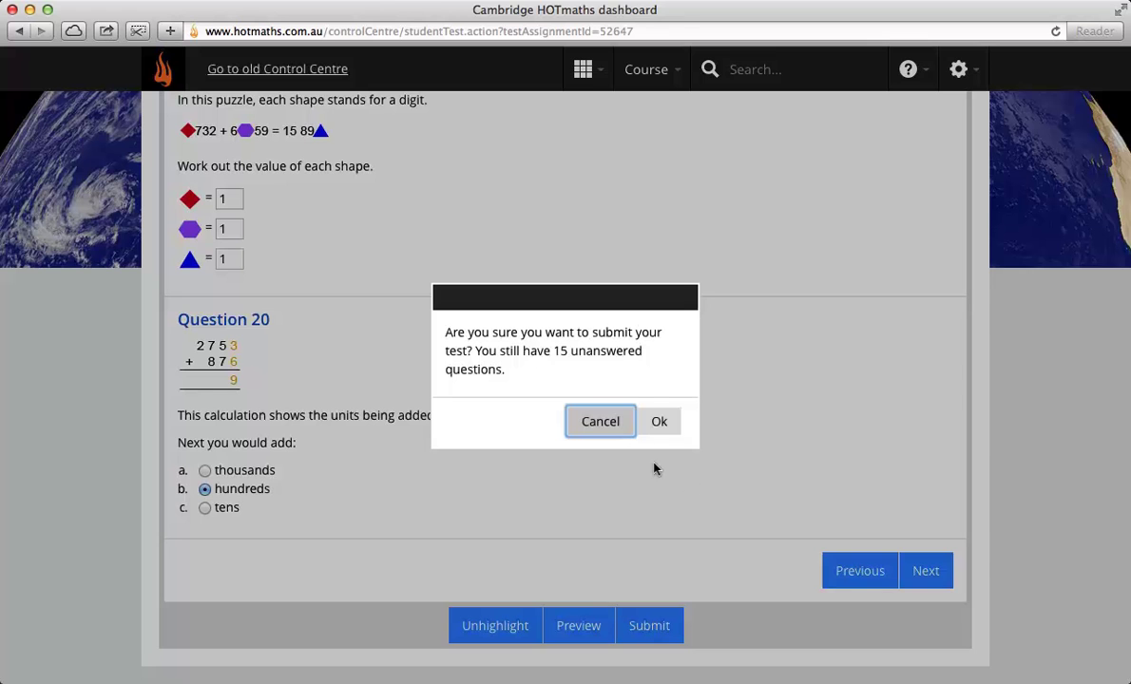
pyautogui.click(659, 421)
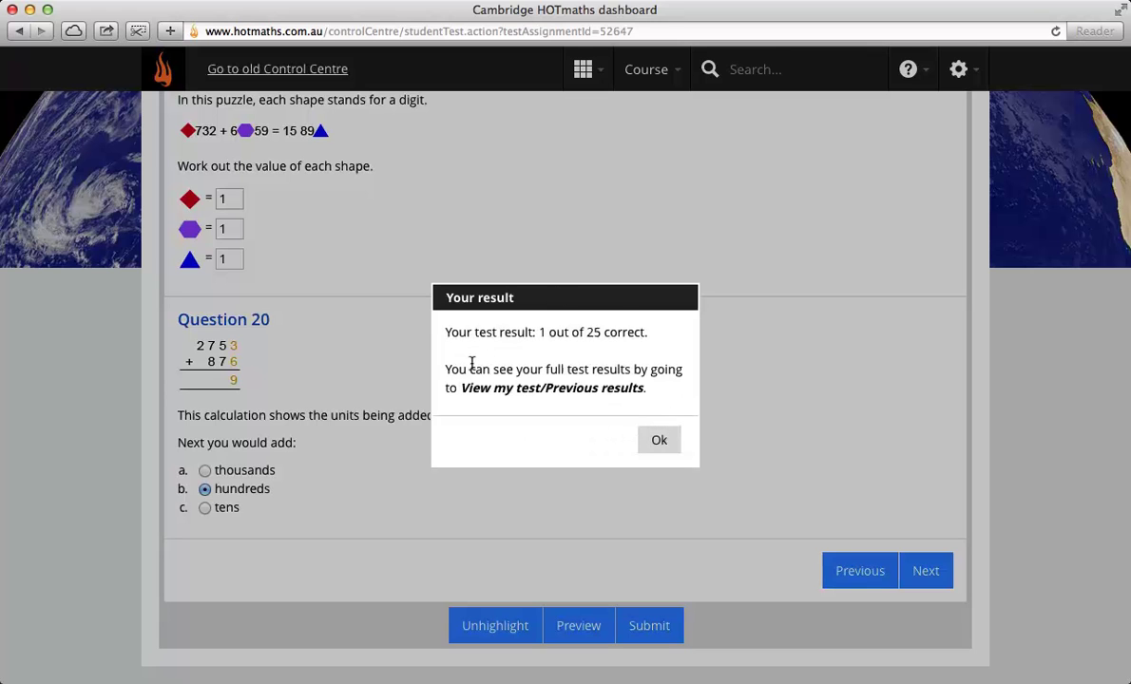
pyautogui.click(652, 440)
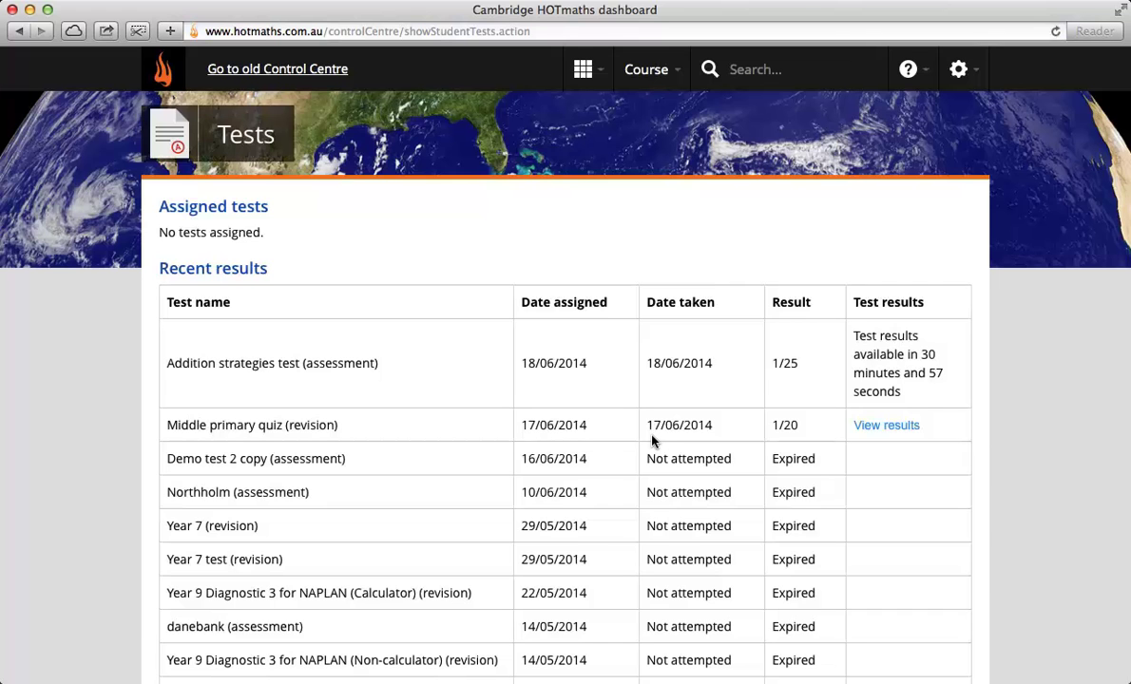
# Step: Scroll to the Recent results table showing Addition strategies at 1/25
pyautogui.scroll(-1, 654, 441)
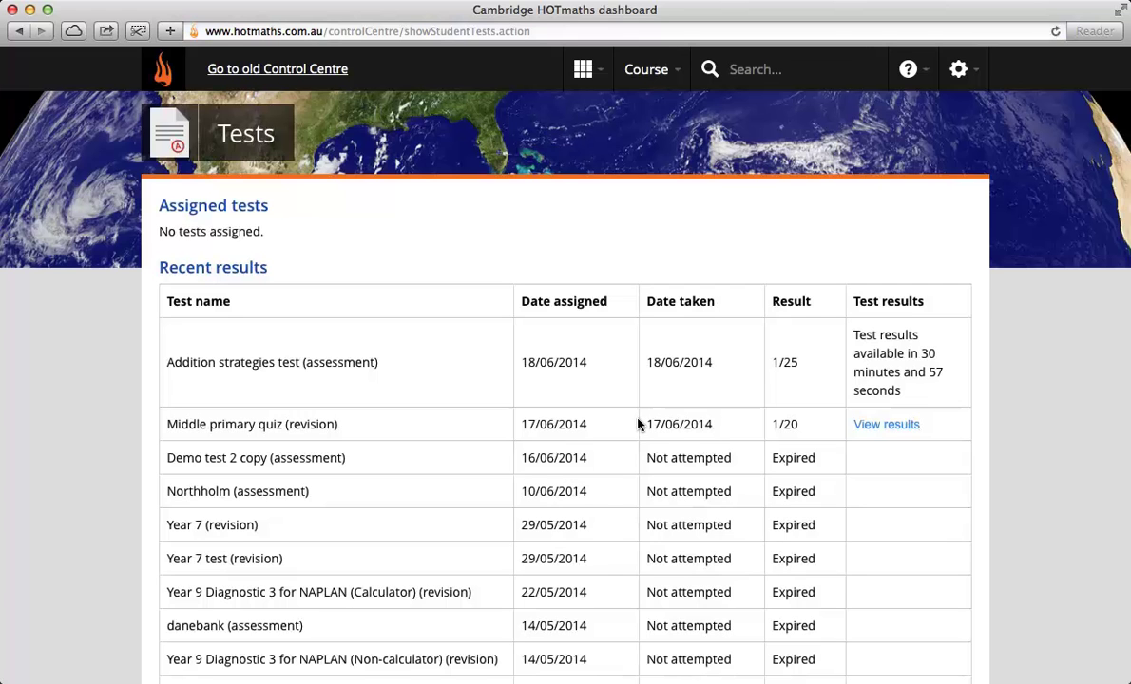
# Step: Return to the dashboard and log out of the student account
pyautogui.click(583, 69)
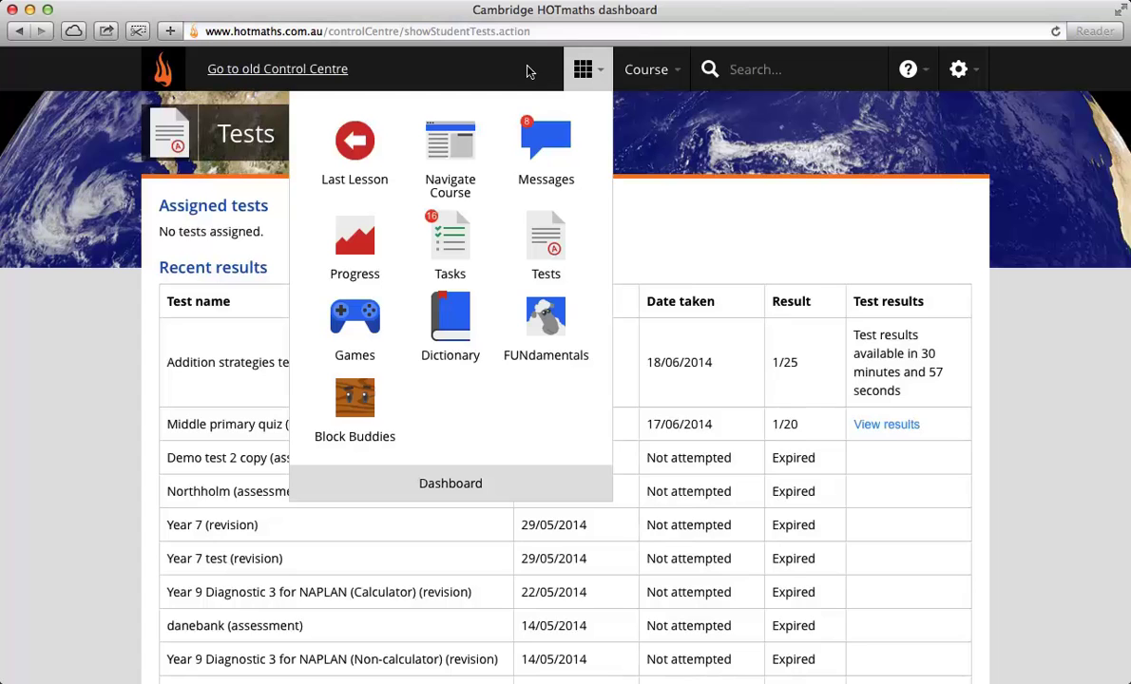
pyautogui.click(443, 475)
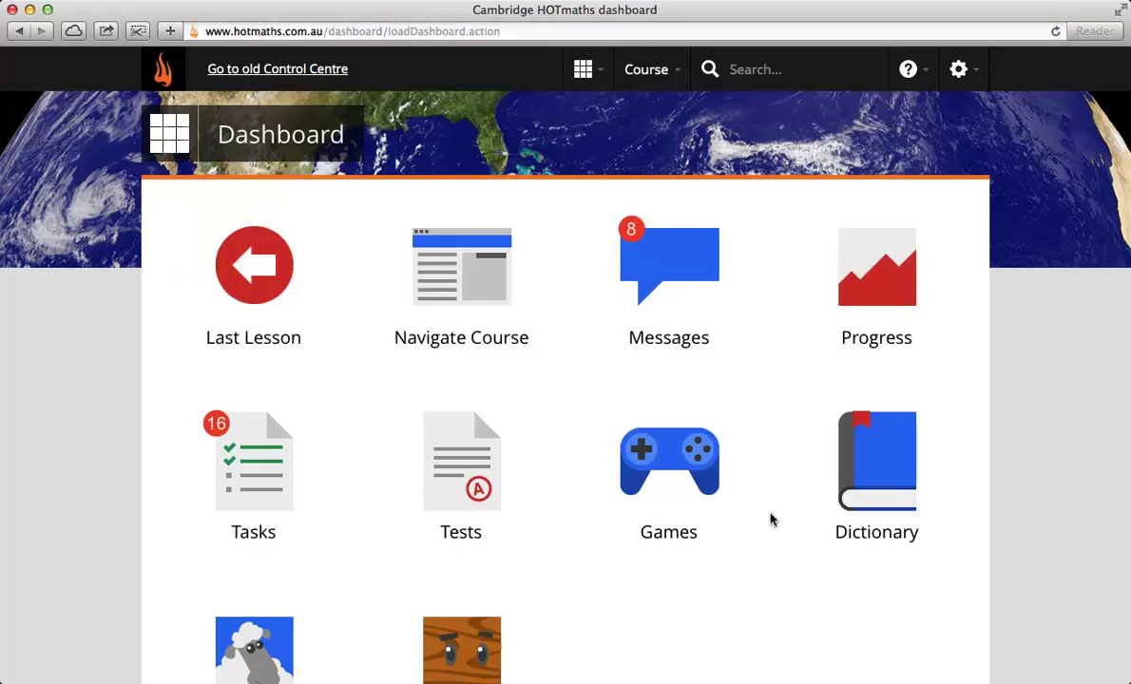
pyautogui.scroll(-2, 760, 608)
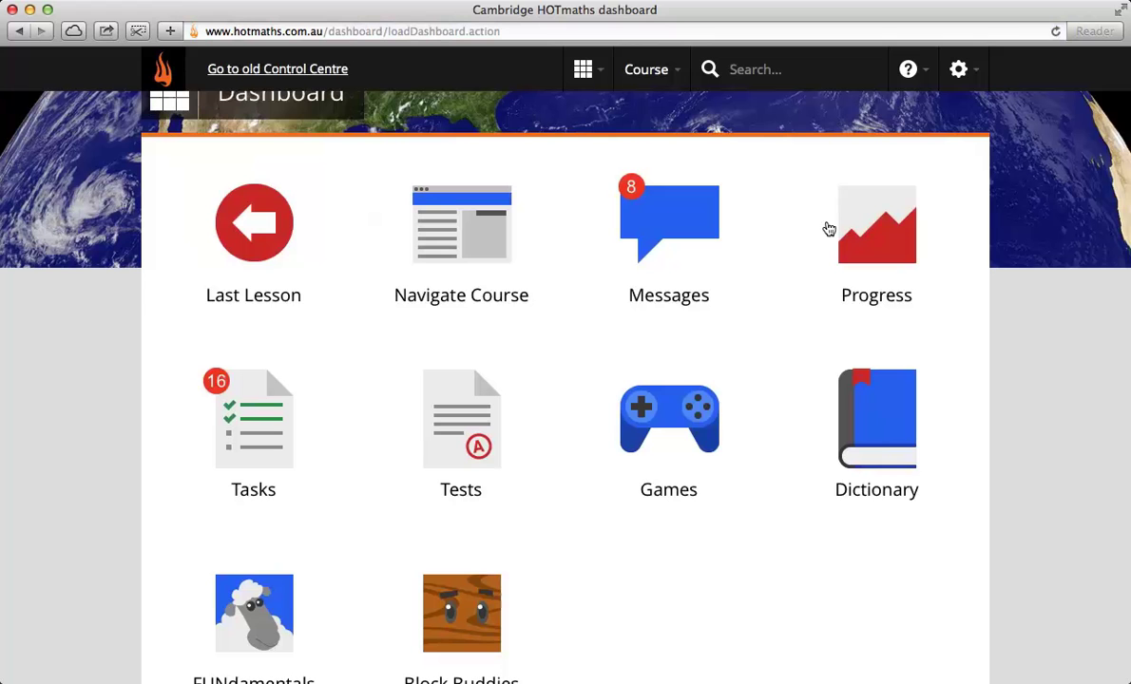
pyautogui.click(948, 76)
pyautogui.click(861, 149)
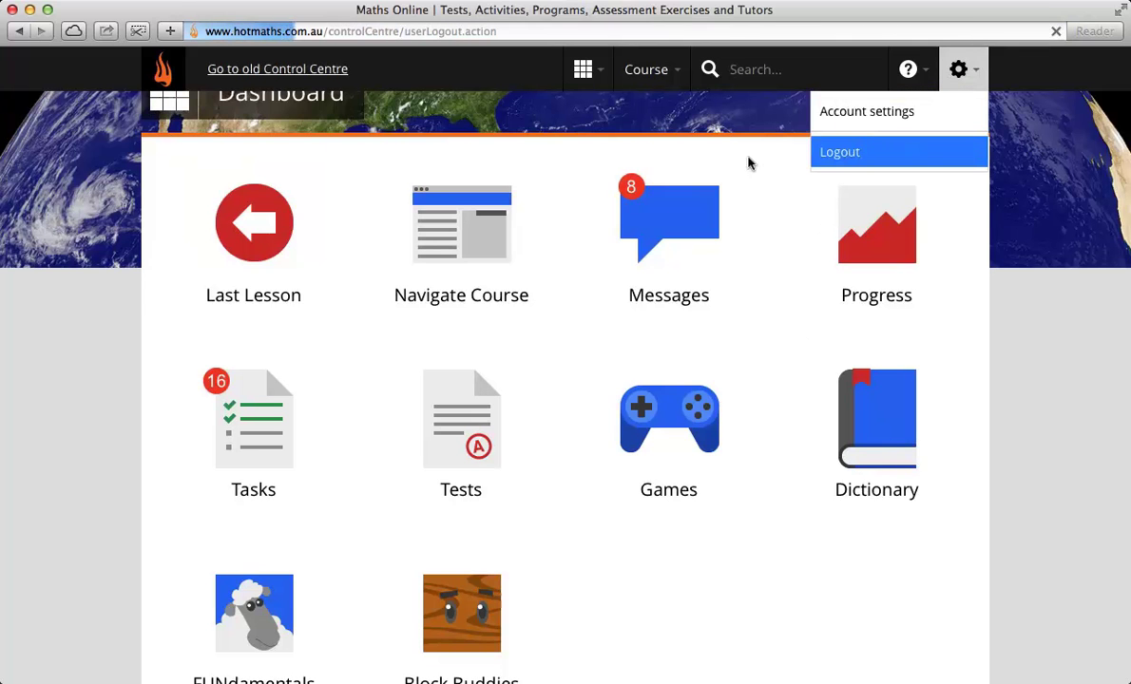
# Step: Log in with the teacher username and password and view the dashboard tiles
pyautogui.click(816, 213)
pyautogui.write('ho')
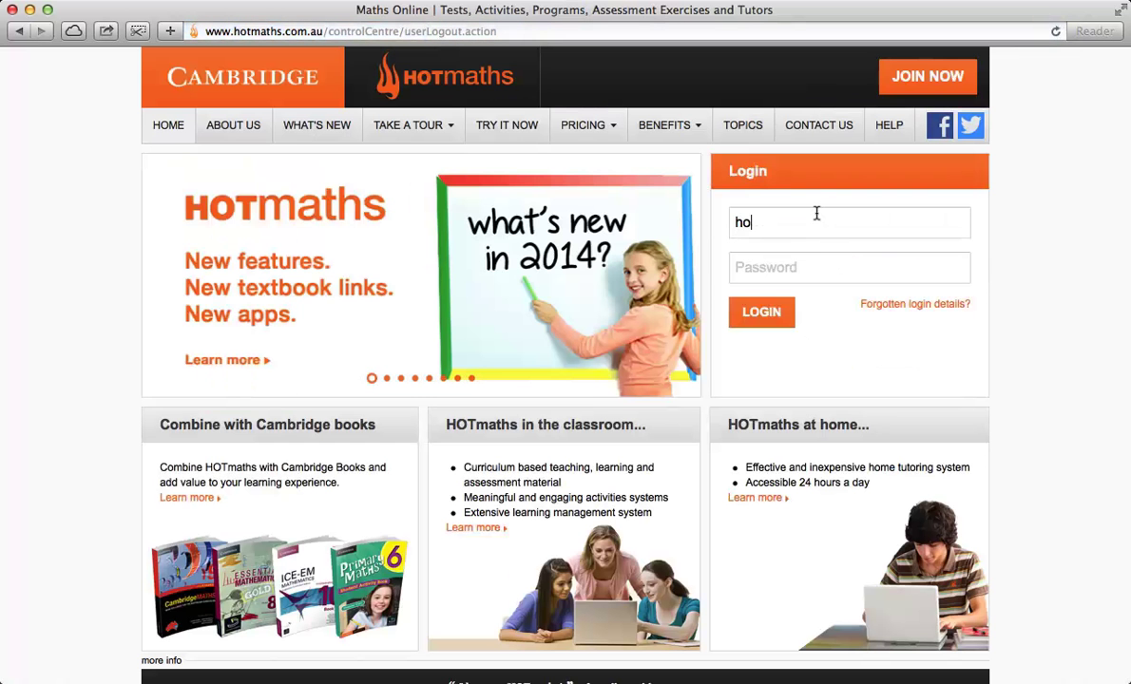
pyautogui.write('tteacher4')
pyautogui.press('Tab')
pyautogui.write('*********')
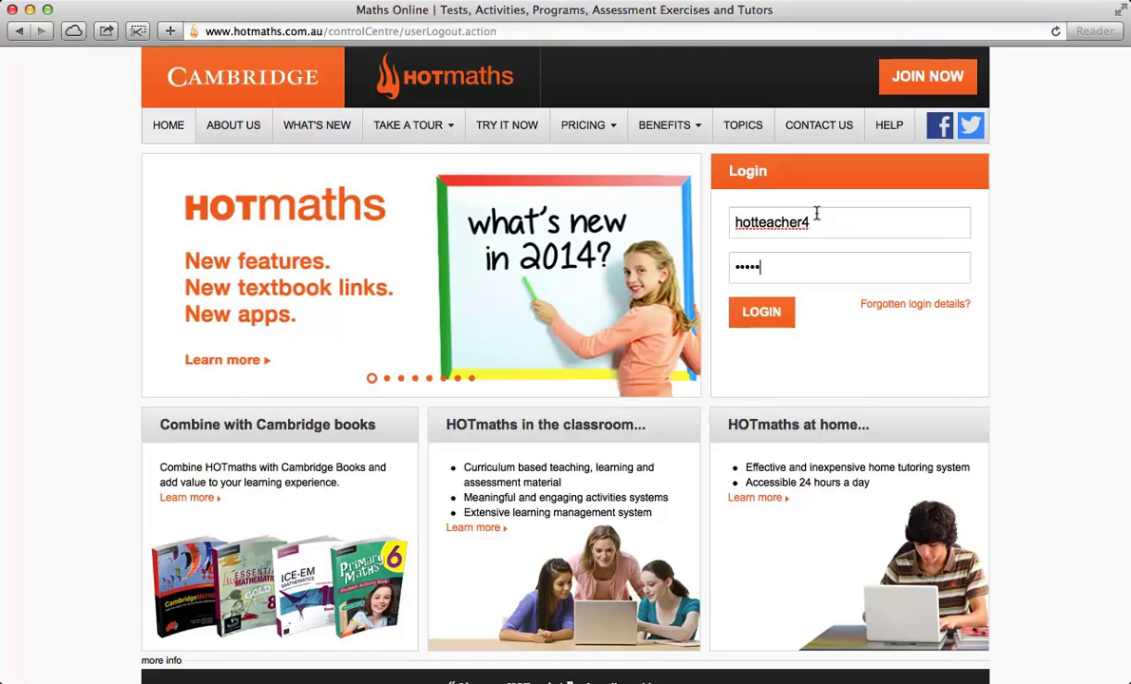
pyautogui.write('**')
pyautogui.press('Return')
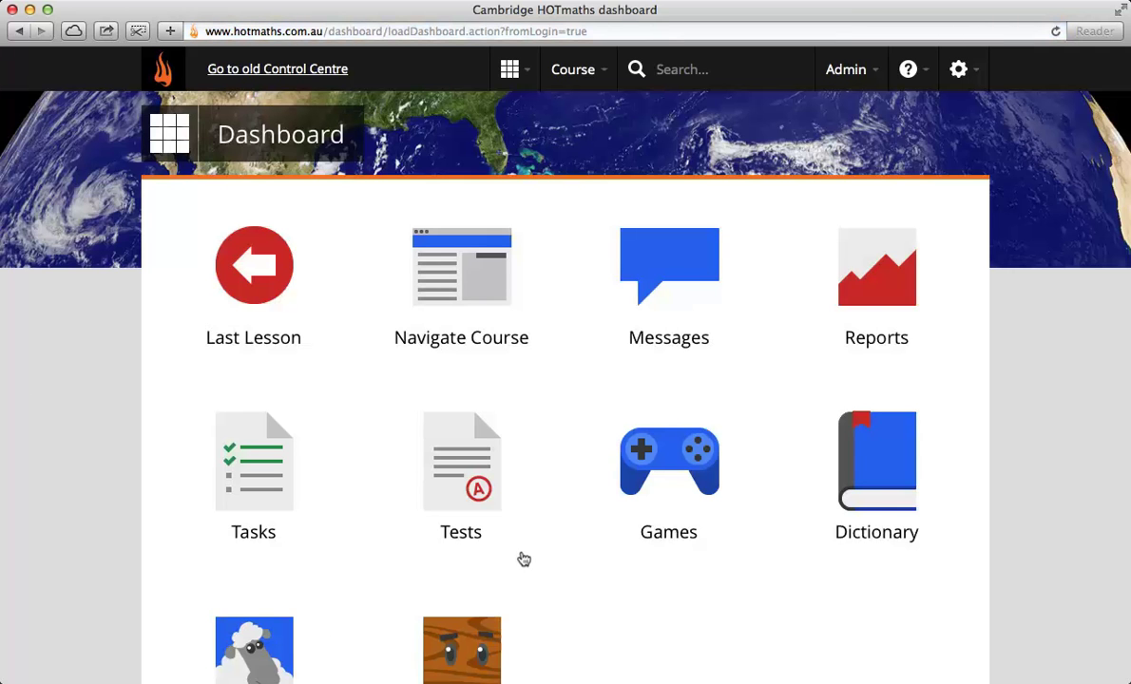
pyautogui.scroll(-1, 521, 559)
pyautogui.scroll(-1, 524, 558)
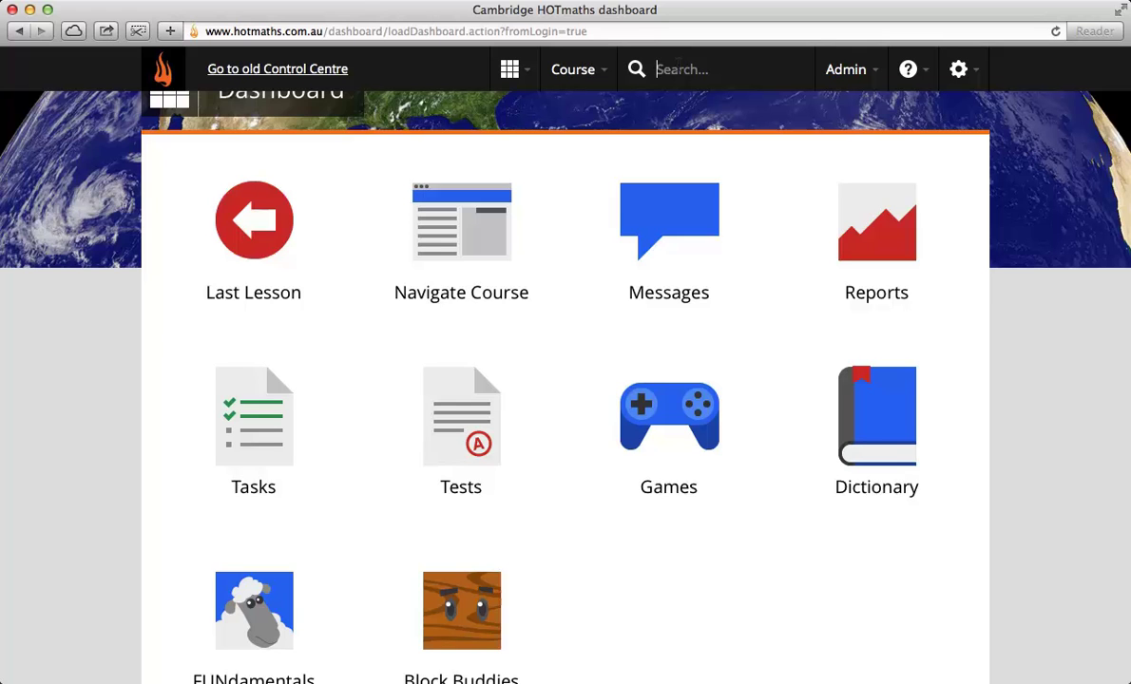
# Step: Search for 'mass' and expand the Lessons, Topics, Hotsheets and Widgets results
pyautogui.write('mass')
pyautogui.press('Return')
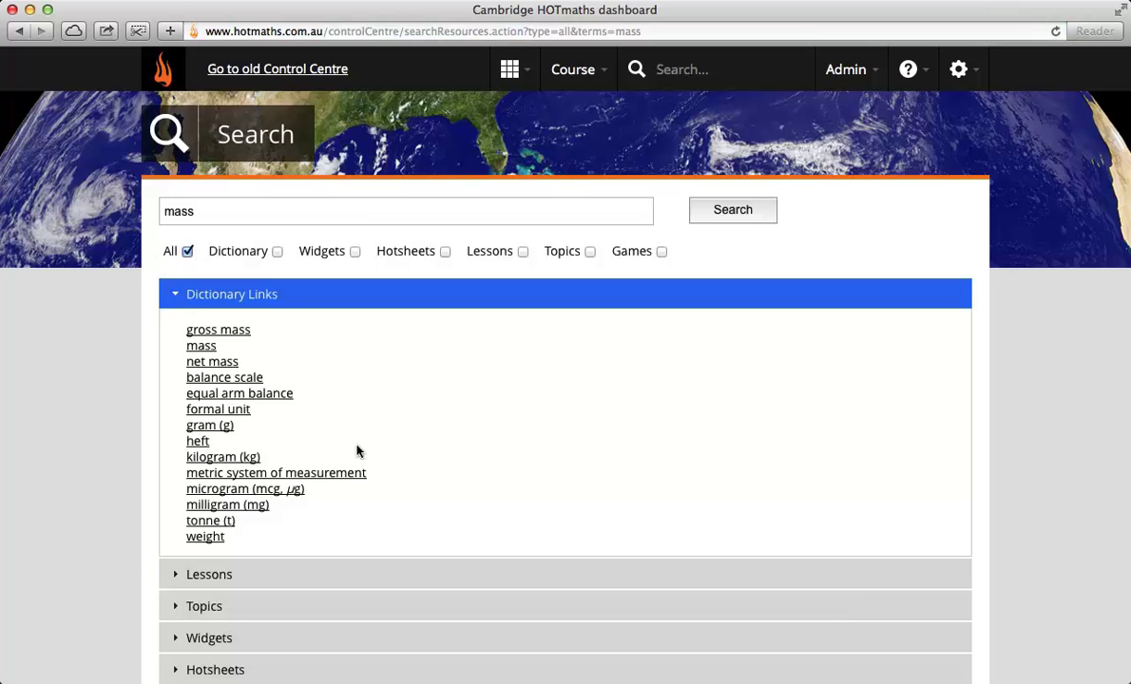
pyautogui.click(171, 573)
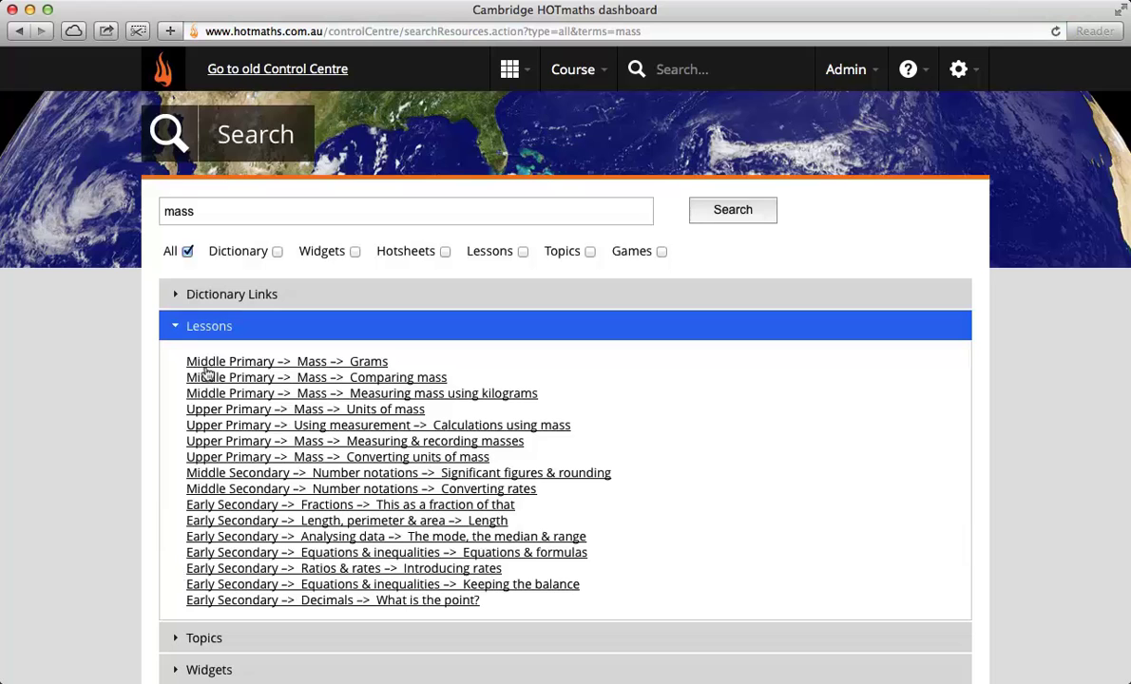
pyautogui.scroll(-2, 343, 550)
pyautogui.click(169, 566)
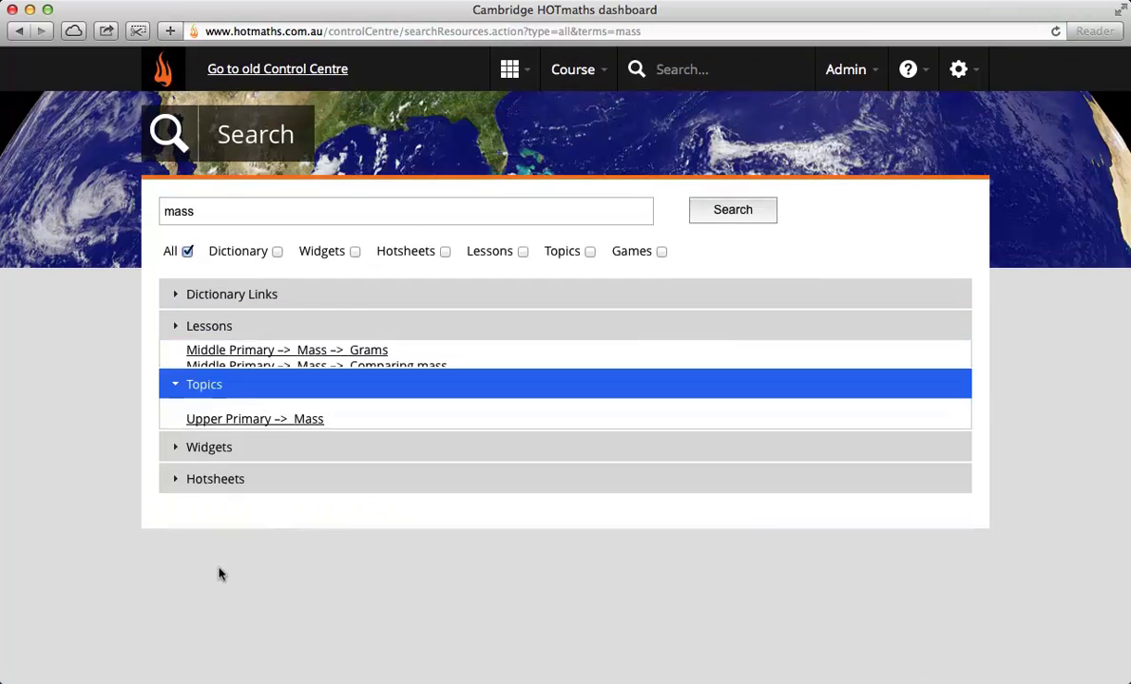
pyautogui.click(166, 474)
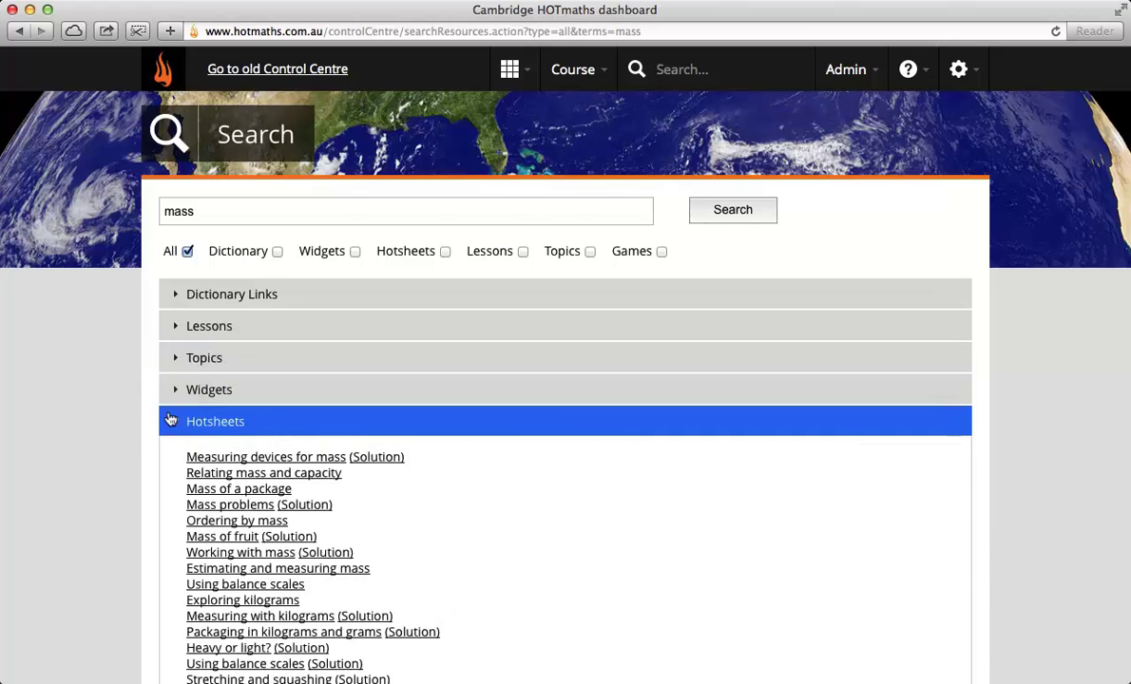
pyautogui.scroll(-2, 473, 500)
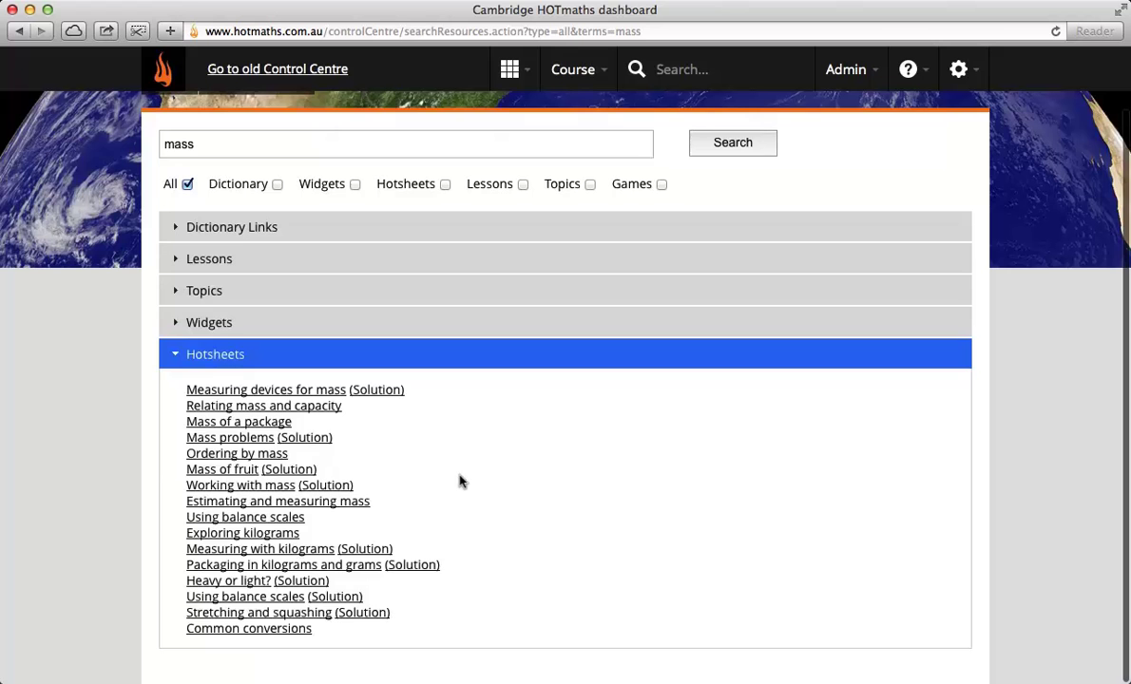
pyautogui.click(173, 320)
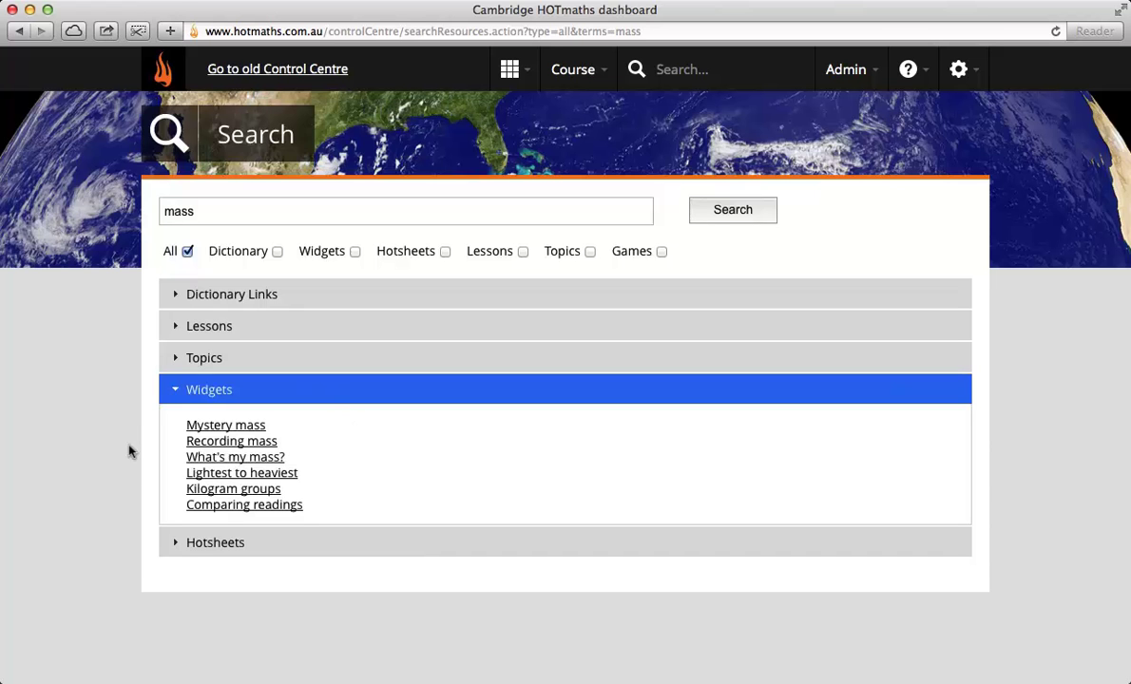
pyautogui.click(231, 426)
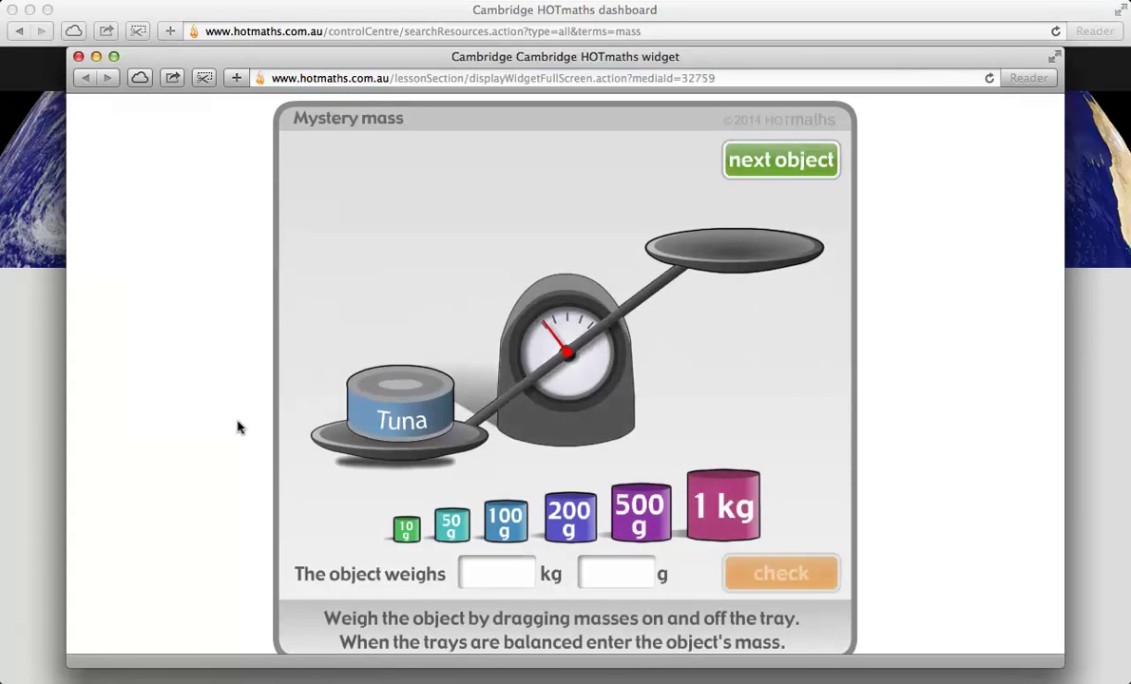
pyautogui.scroll(-1, 238, 427)
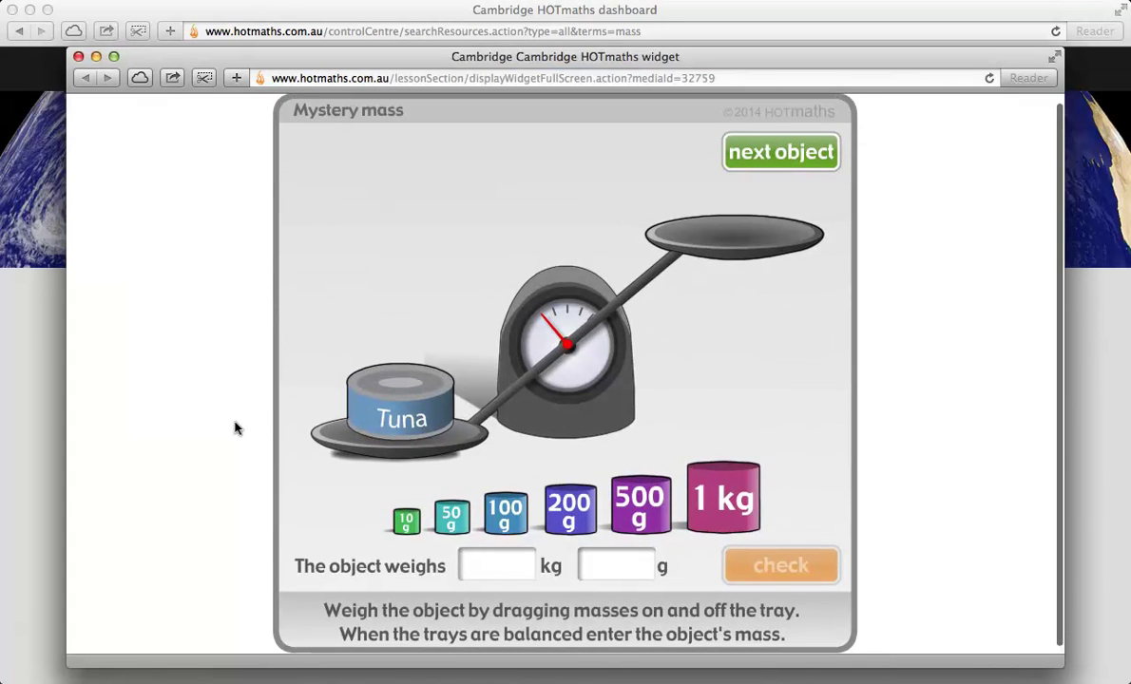
pyautogui.scroll(1, 237, 428)
pyautogui.scroll(-1, 190, 323)
pyautogui.click(775, 147)
pyautogui.click(775, 144)
pyautogui.click(775, 149)
pyautogui.click(775, 150)
pyautogui.click(773, 150)
pyautogui.click(772, 150)
pyautogui.click(773, 150)
pyautogui.click(772, 150)
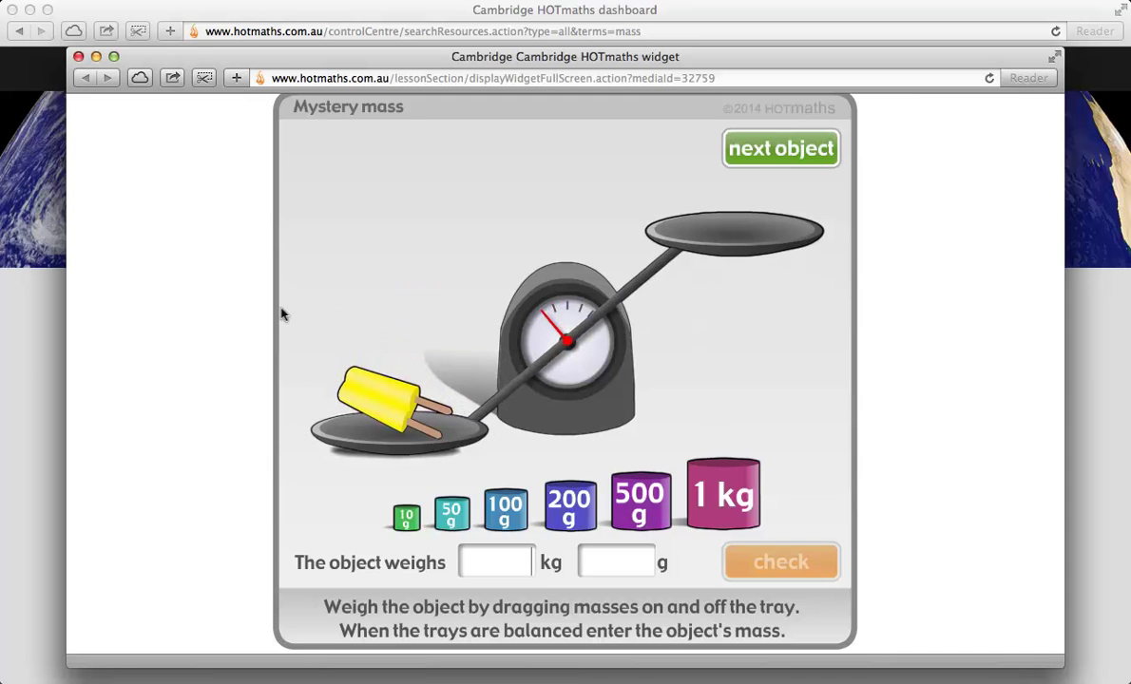
pyautogui.moveTo(502, 506); pyautogui.dragTo(675, 216)
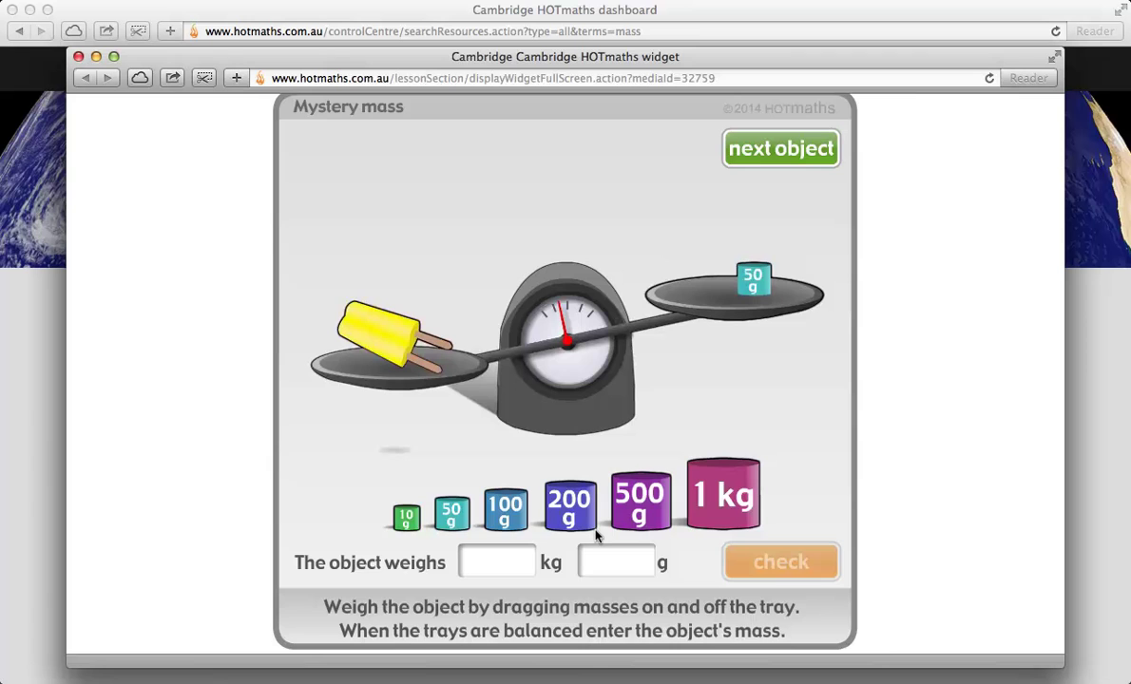
pyautogui.click(78, 58)
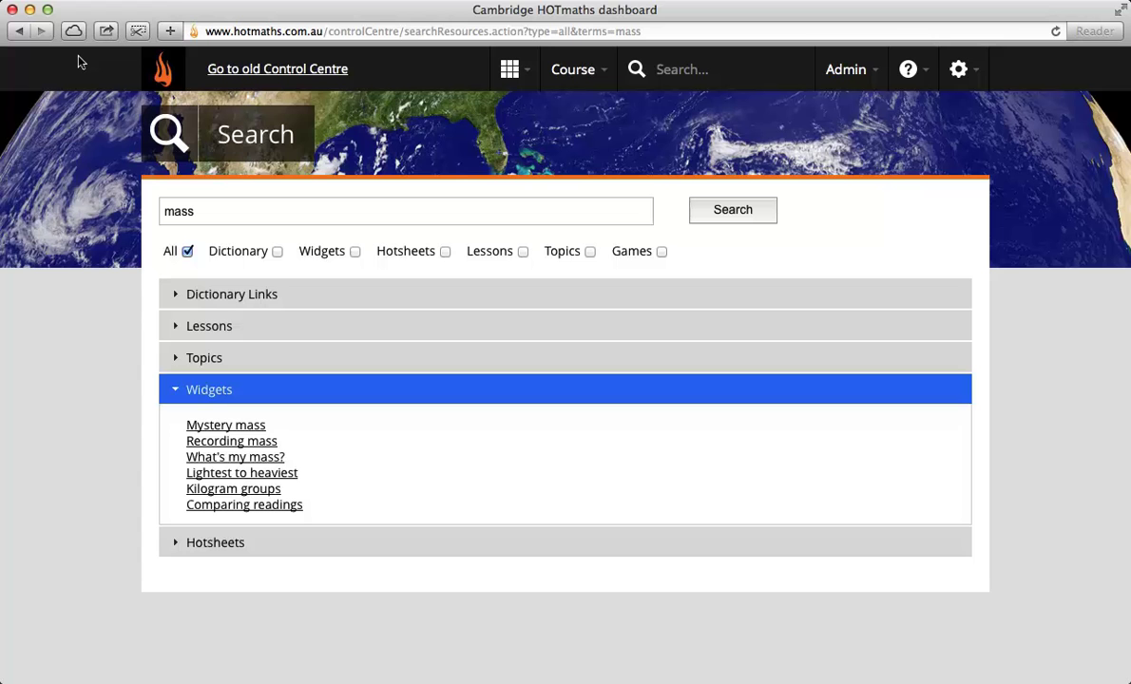
# Step: Return to the dashboard and open the maths dictionary
pyautogui.click(509, 68)
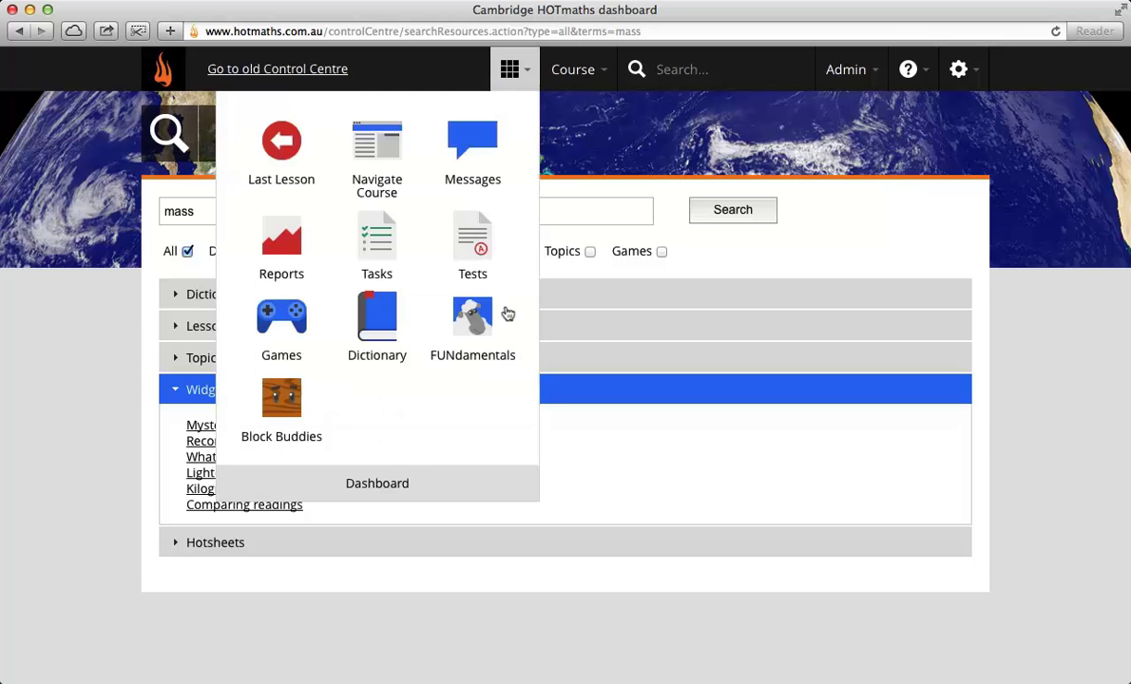
pyautogui.click(373, 486)
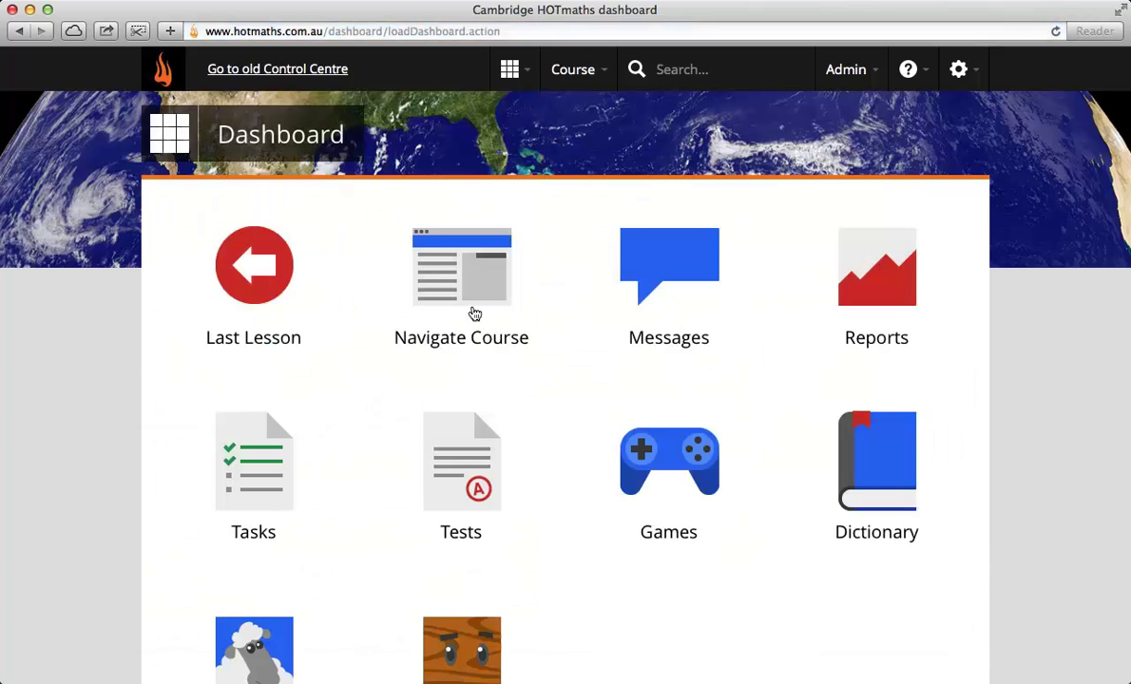
pyautogui.click(885, 460)
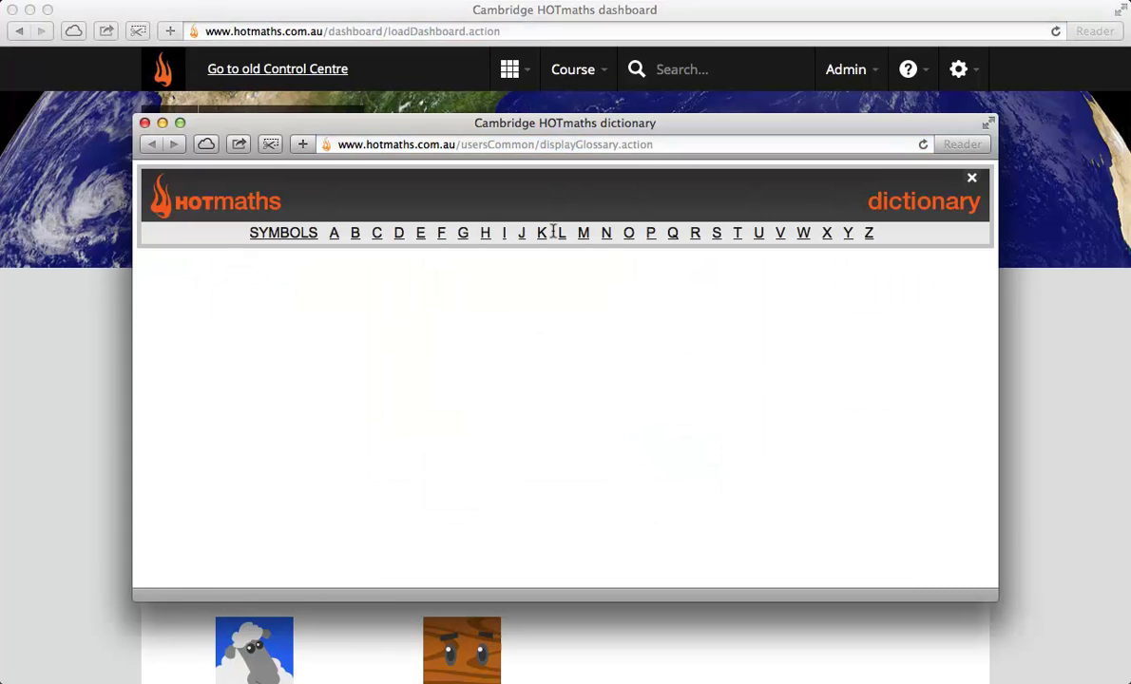
# Step: Browse SYMBOLS, M and A, read the area of a square definition, then close the dictionary
pyautogui.click(288, 232)
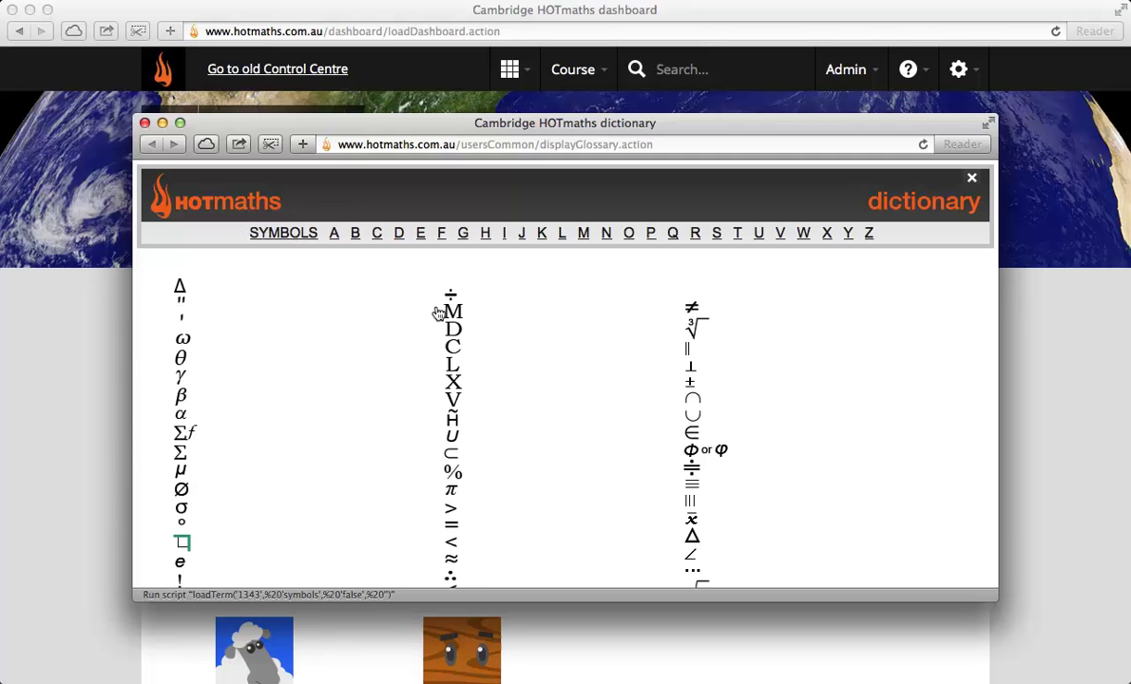
pyautogui.click(446, 311)
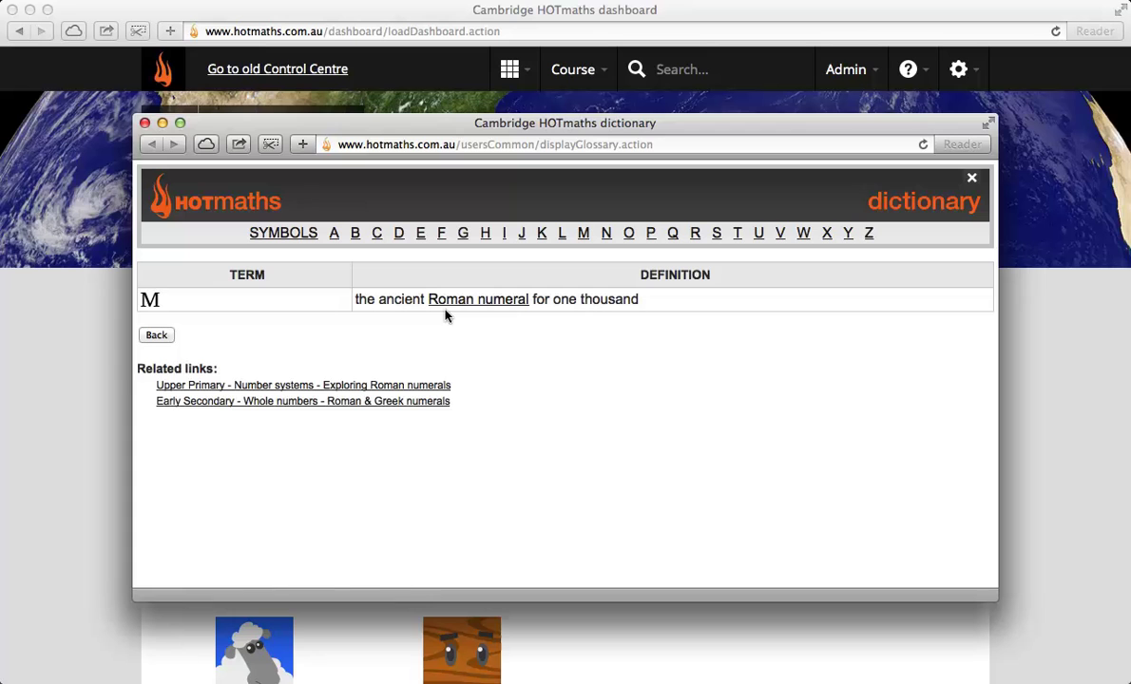
pyautogui.click(331, 232)
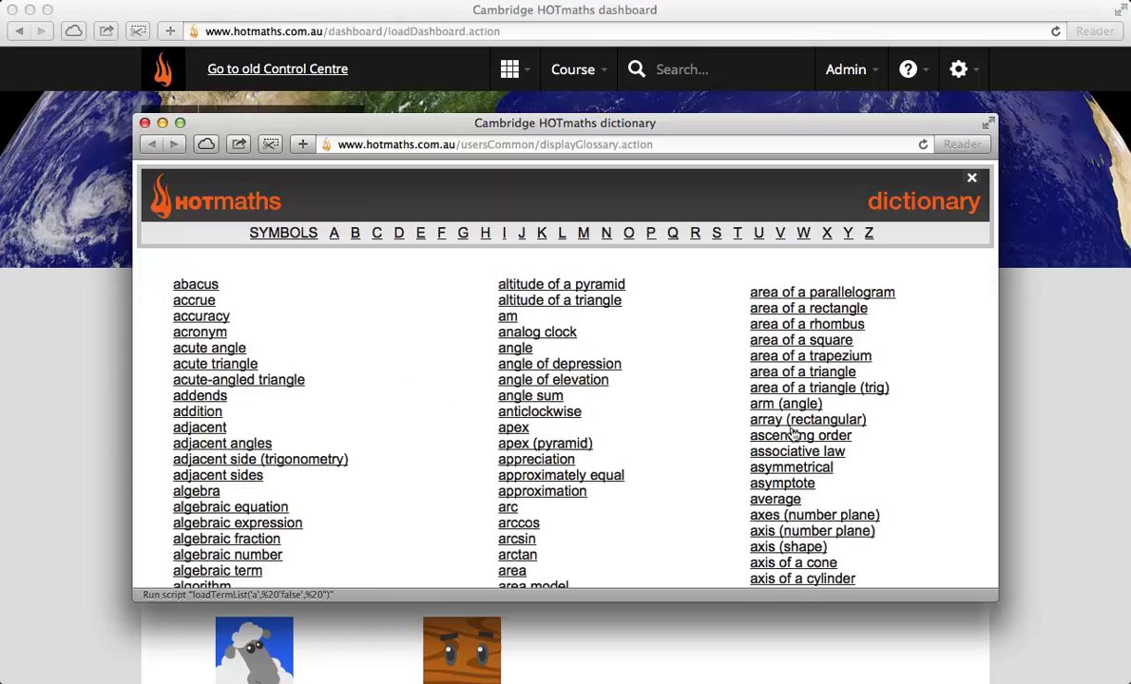
pyautogui.click(814, 339)
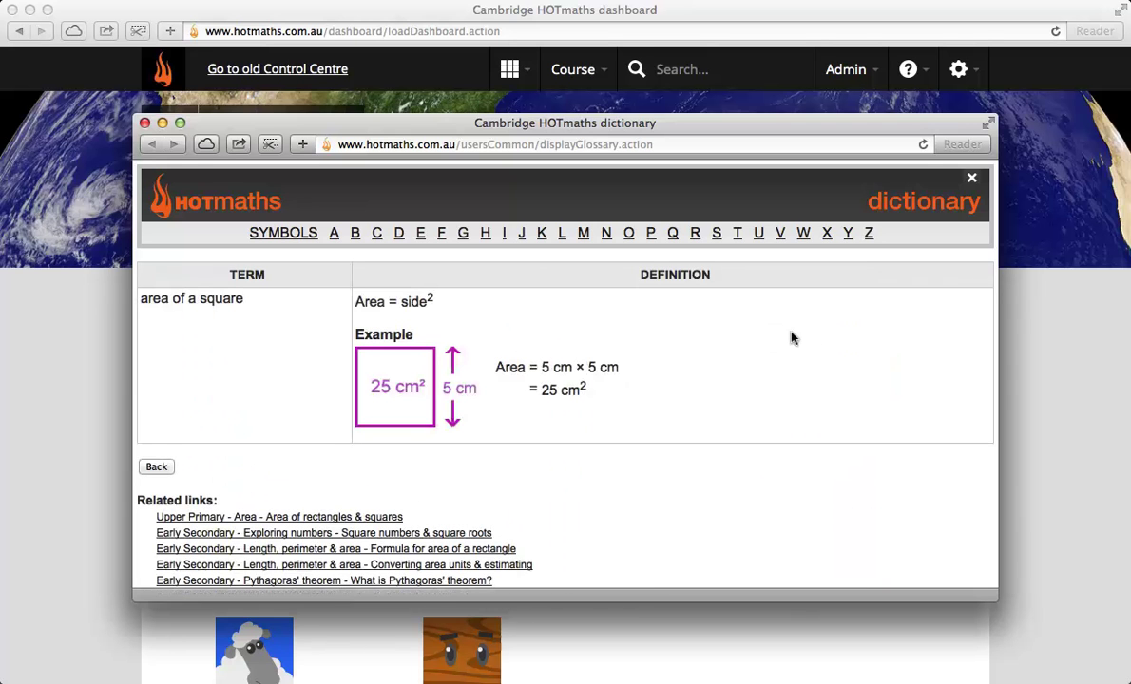
pyautogui.scroll(-1, 361, 462)
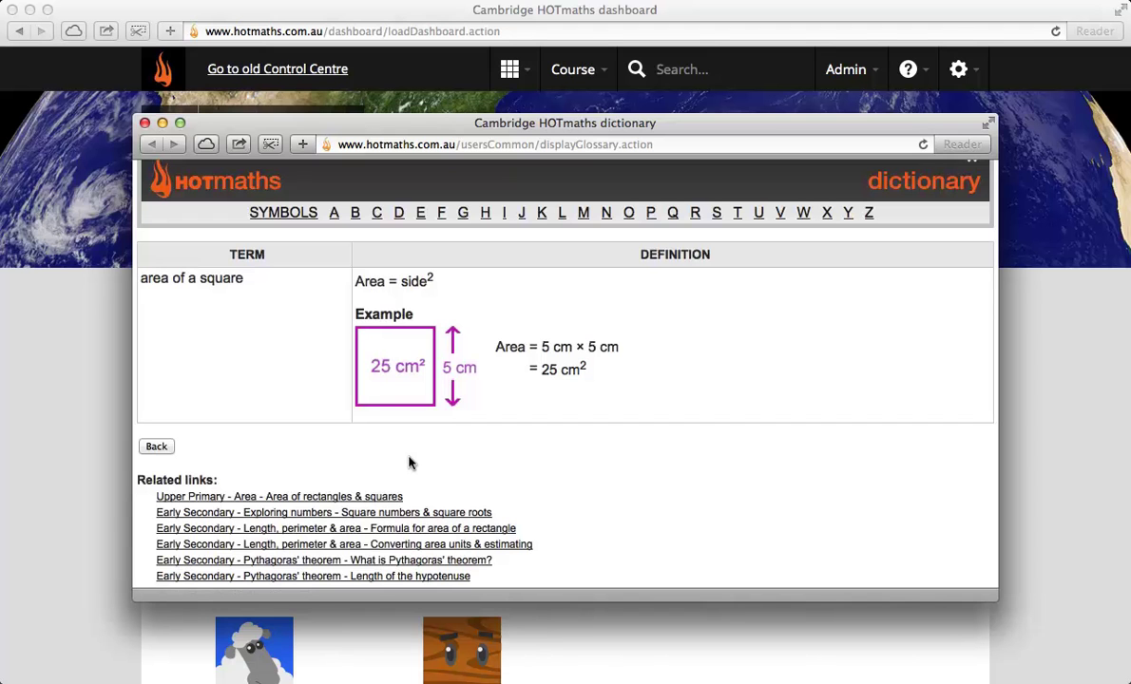
pyautogui.scroll(-1, 463, 513)
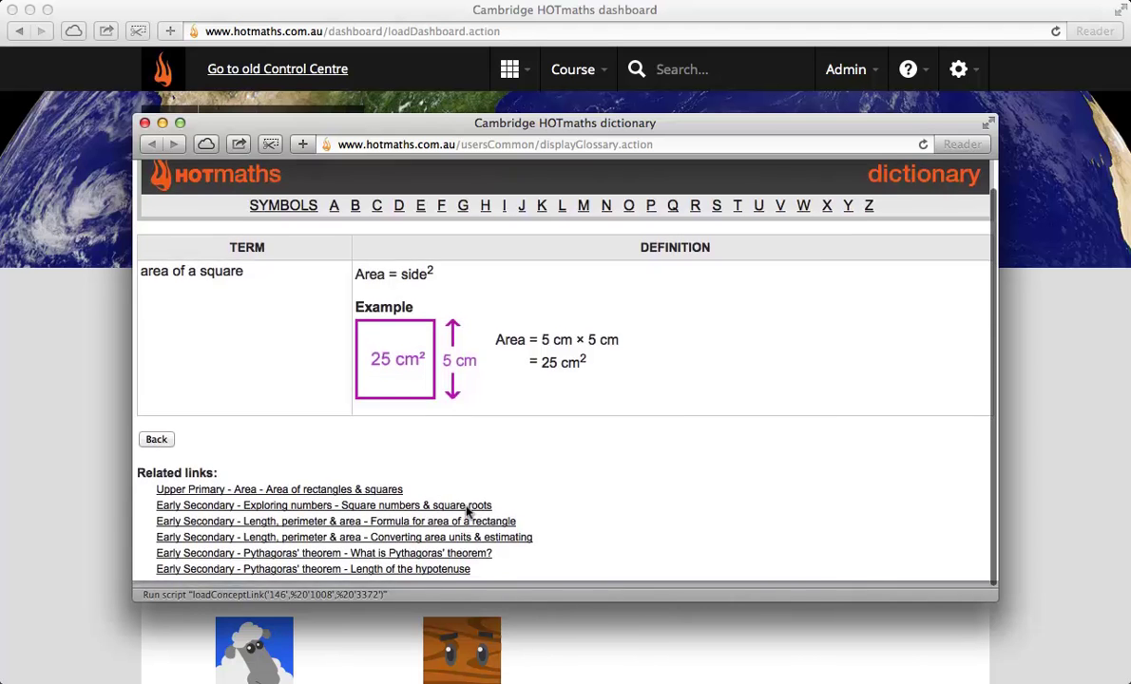
pyautogui.click(129, 107)
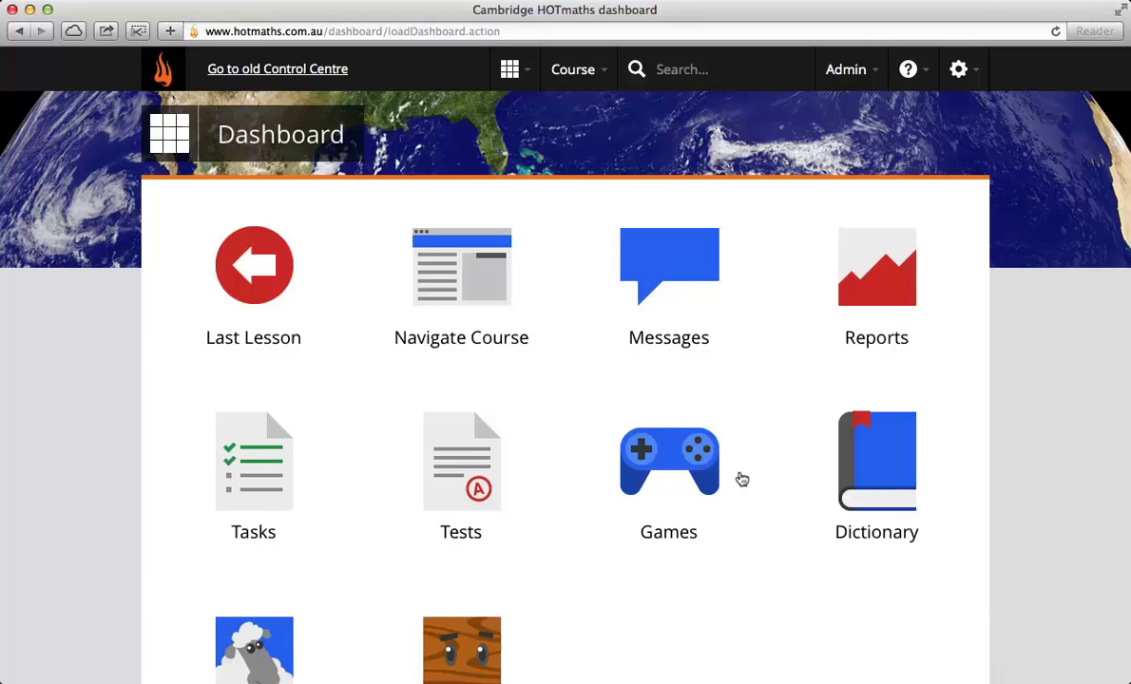
# Step: Open the Games library and launch the Peanut bridge game
pyautogui.scroll(-1, 741, 478)
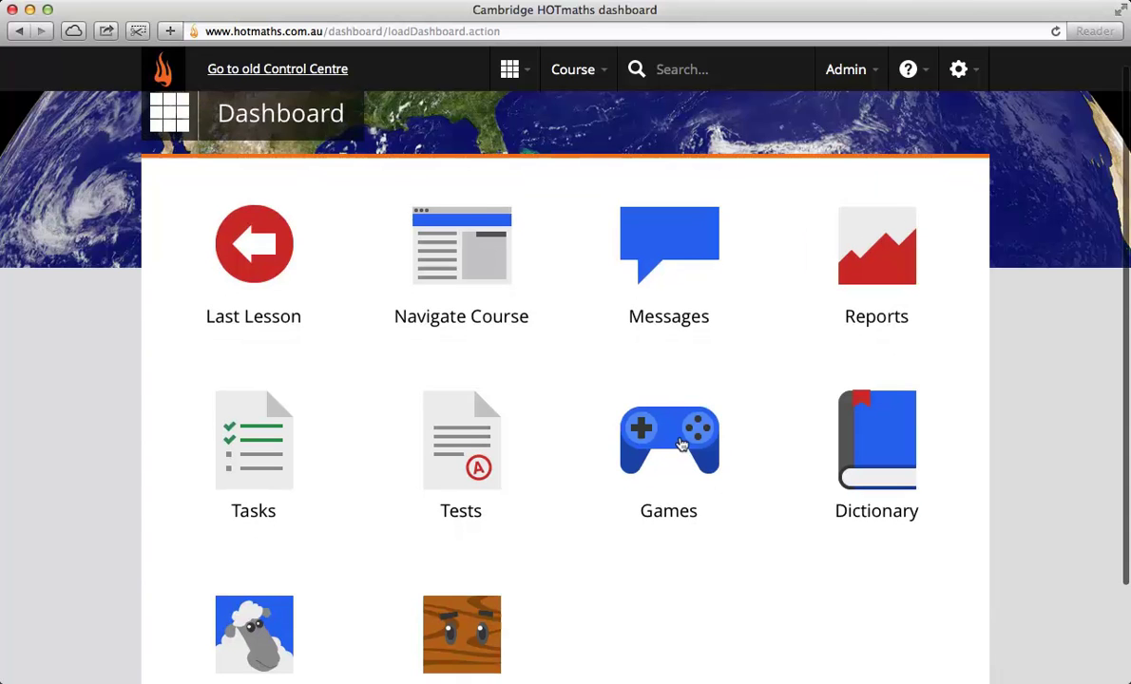
pyautogui.click(690, 447)
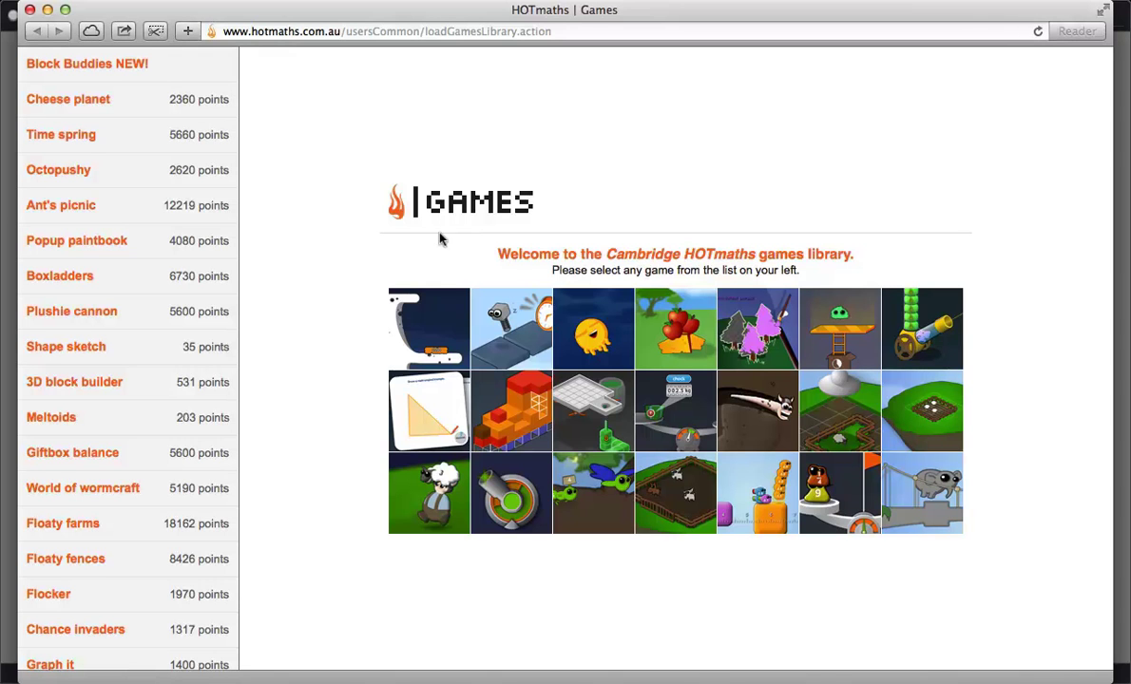
pyautogui.scroll(-5, 111, 563)
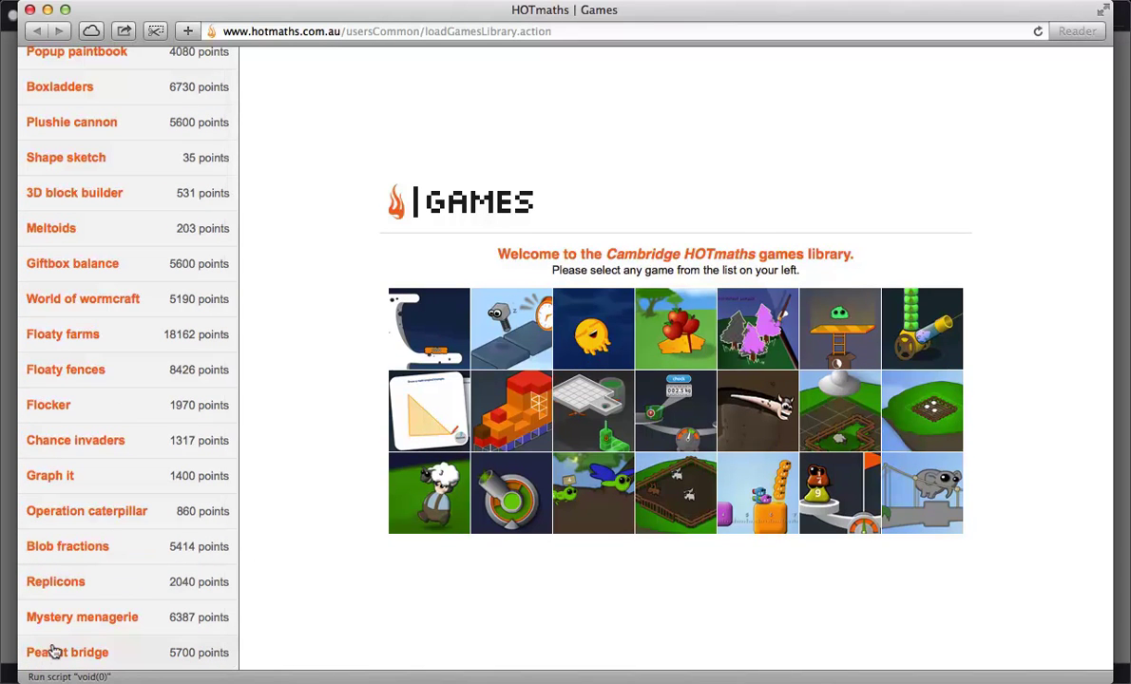
pyautogui.click(55, 652)
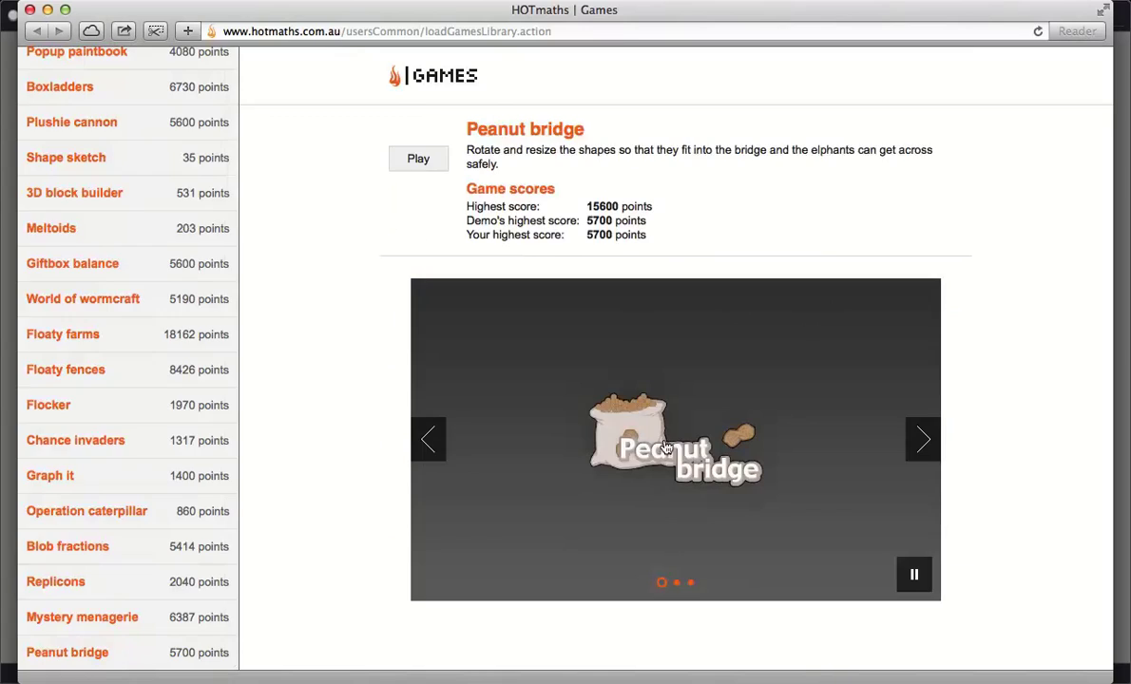
pyautogui.click(665, 446)
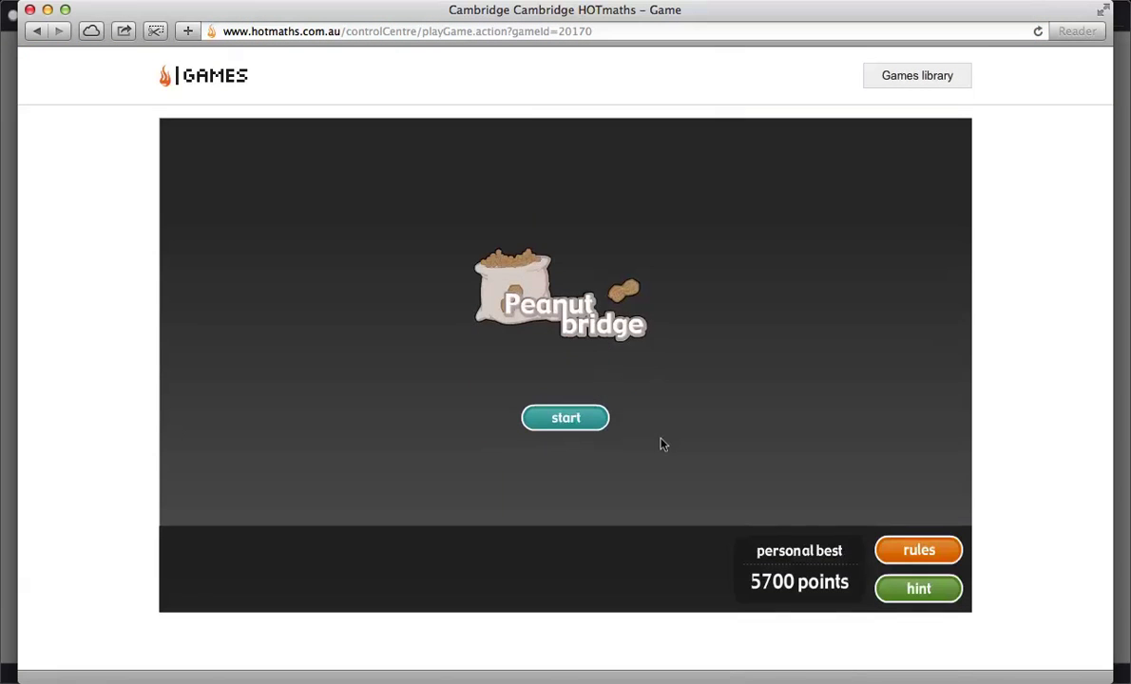
# Step: Start Peanut bridge and fit the square, triangle and circle into the bridge gaps
pyautogui.click(540, 397)
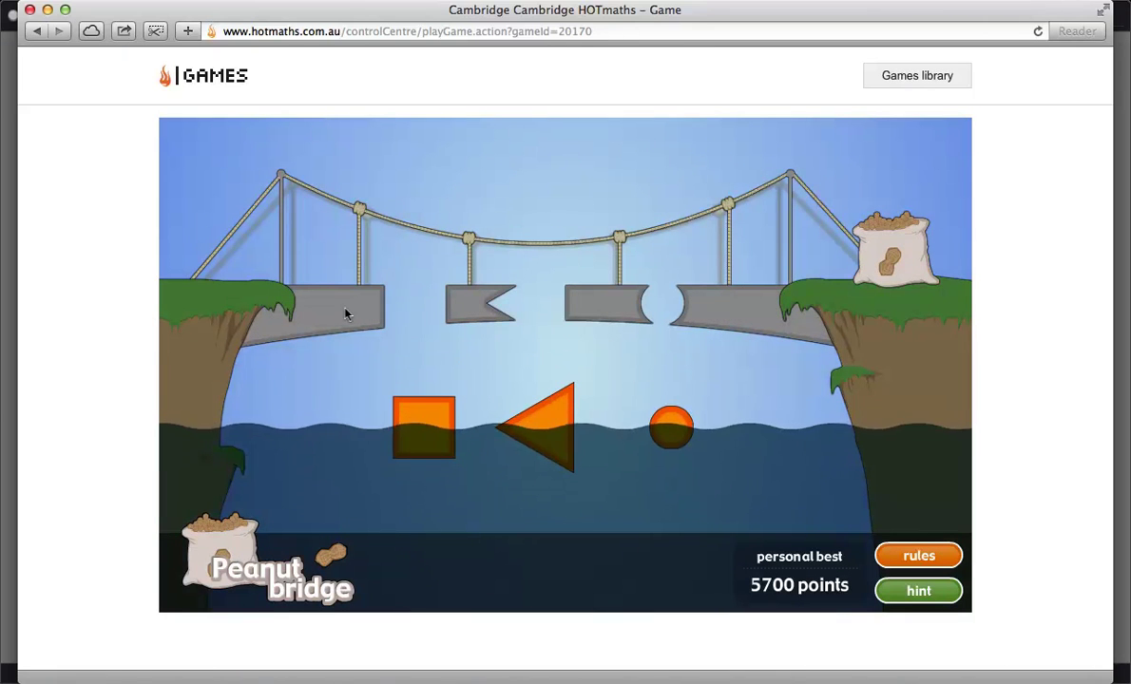
pyautogui.moveTo(419, 411); pyautogui.dragTo(437, 316)
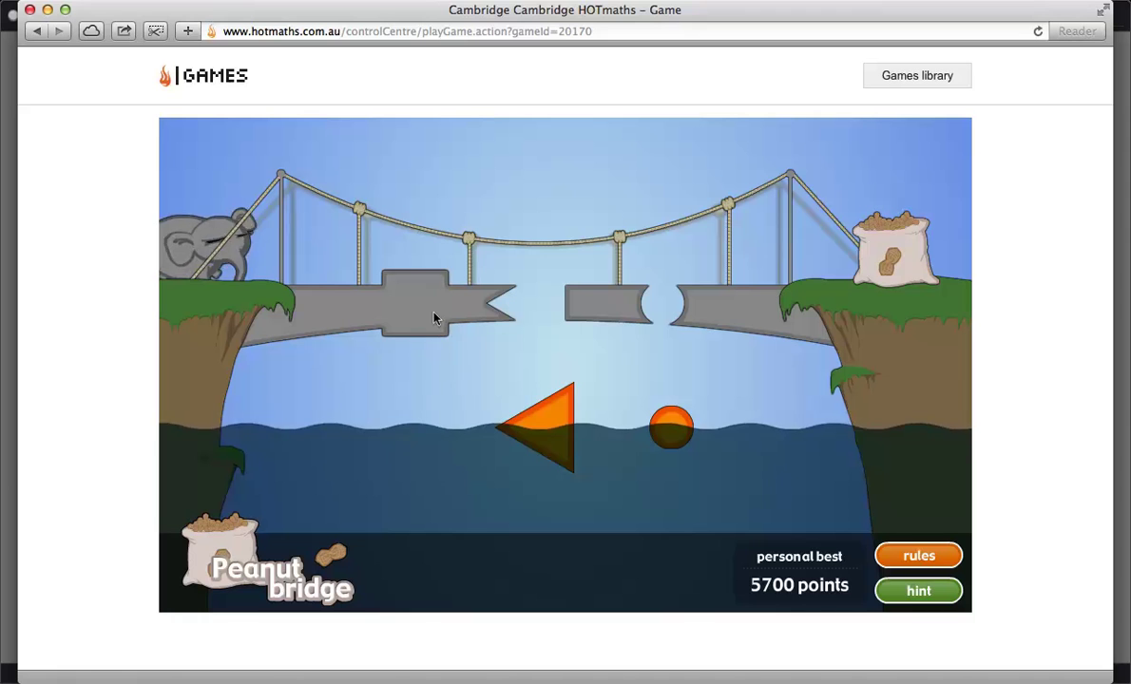
pyautogui.moveTo(547, 423); pyautogui.dragTo(553, 323)
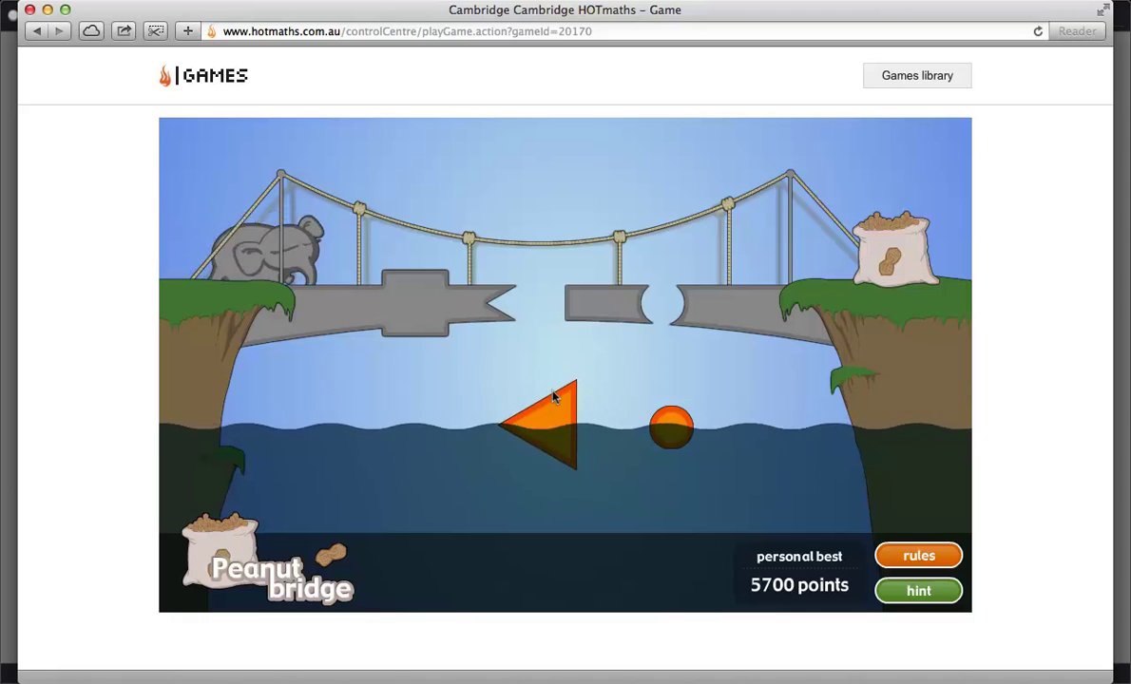
pyautogui.moveTo(541, 423); pyautogui.dragTo(547, 276)
pyautogui.moveTo(669, 424); pyautogui.dragTo(669, 299)
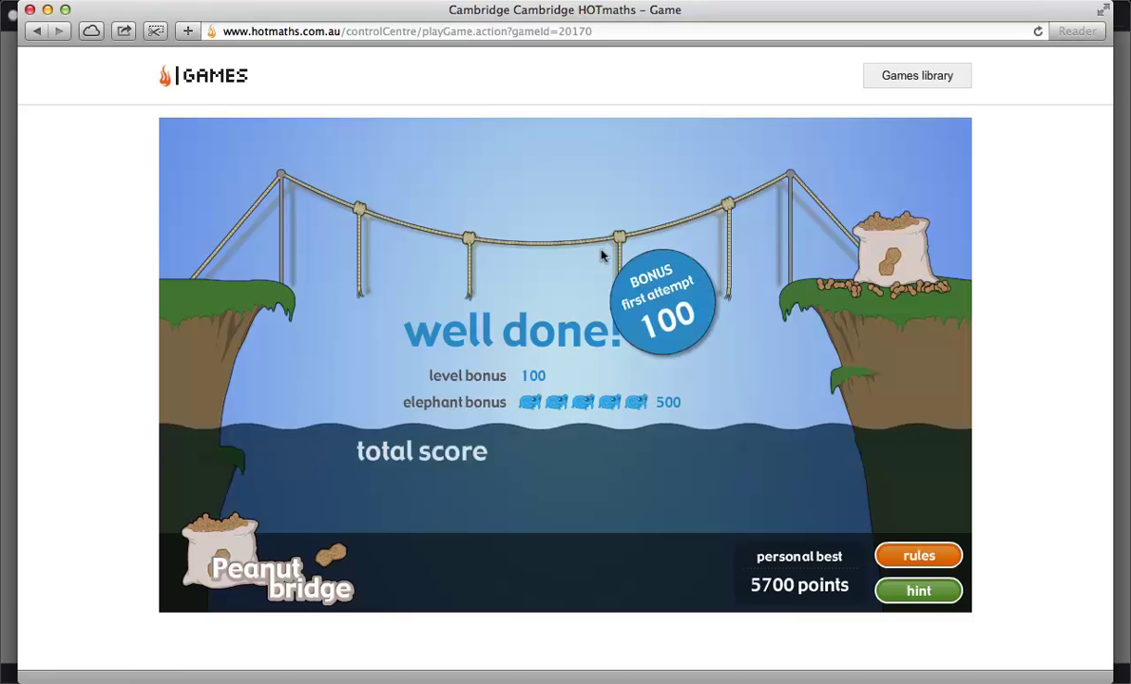
# Step: Continue to the next level, rotate the square and move the triangle, then close the game
pyautogui.click(681, 463)
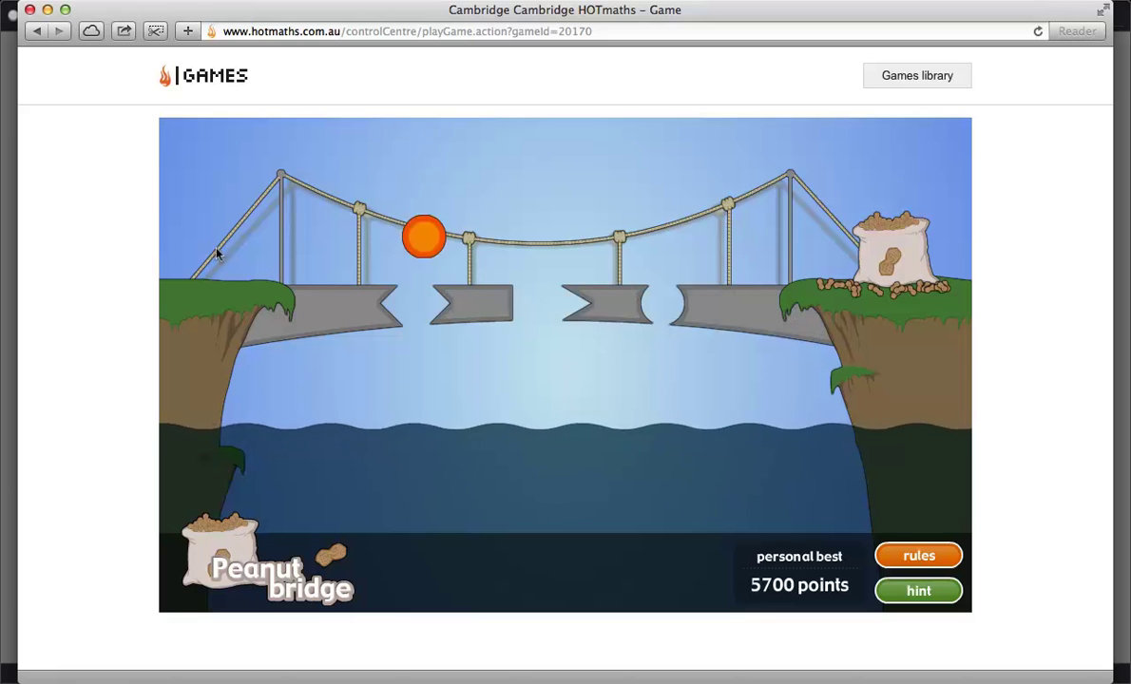
pyautogui.click(688, 414)
pyautogui.moveTo(724, 427); pyautogui.dragTo(376, 268)
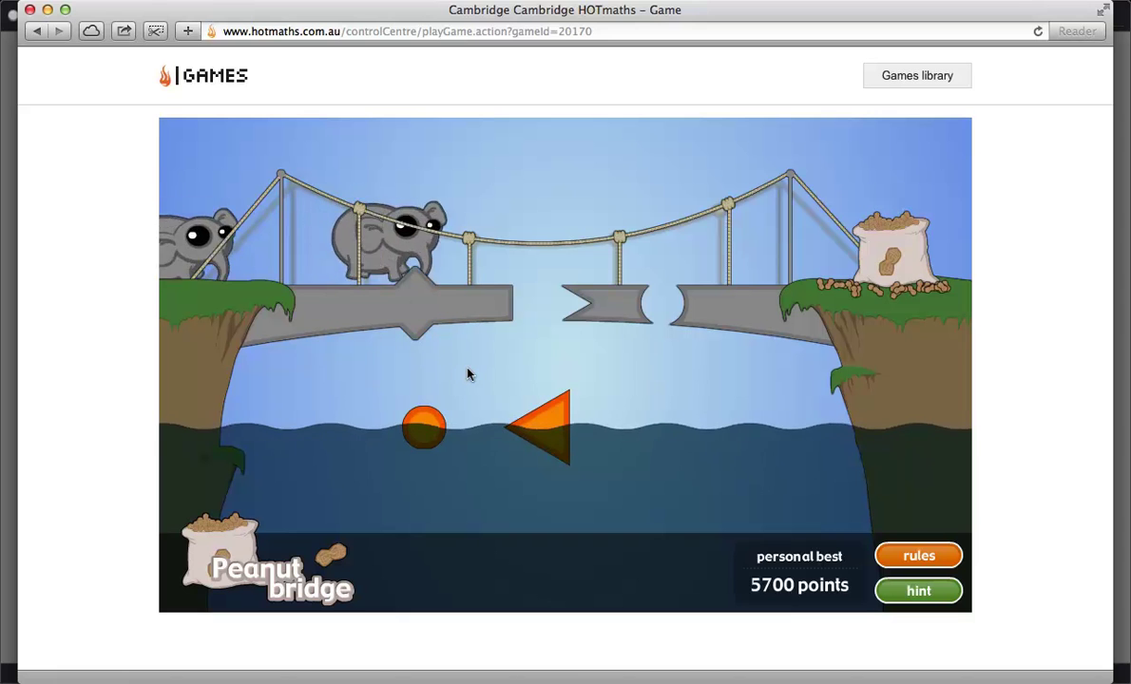
pyautogui.moveTo(550, 415); pyautogui.dragTo(549, 292)
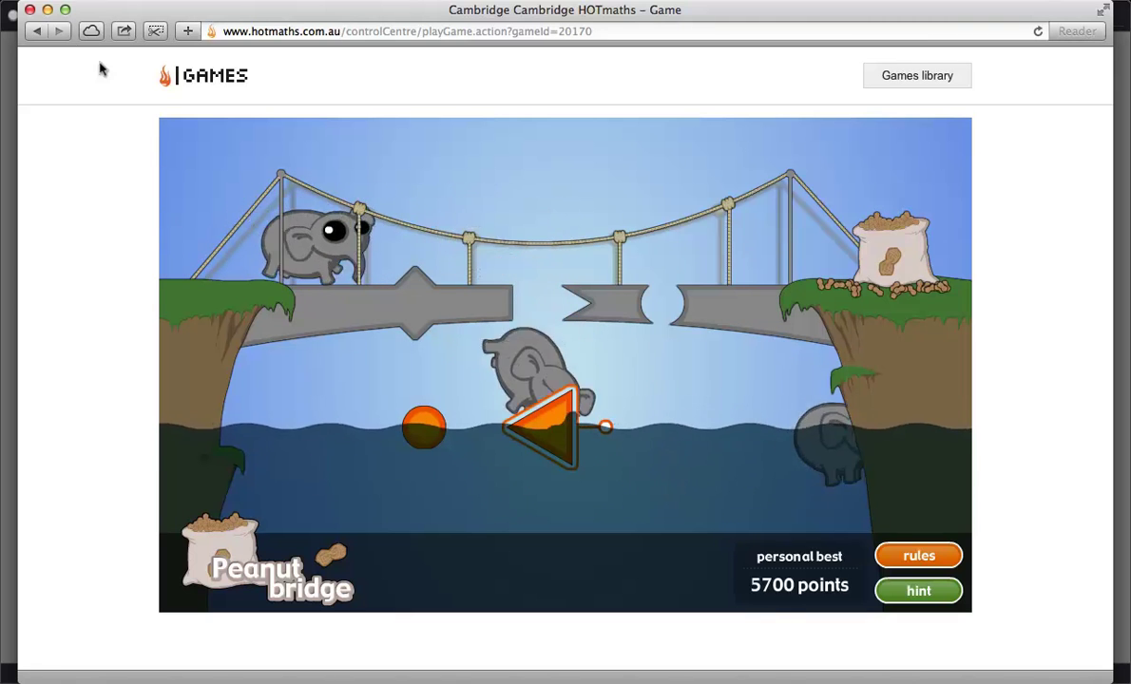
pyautogui.click(29, 10)
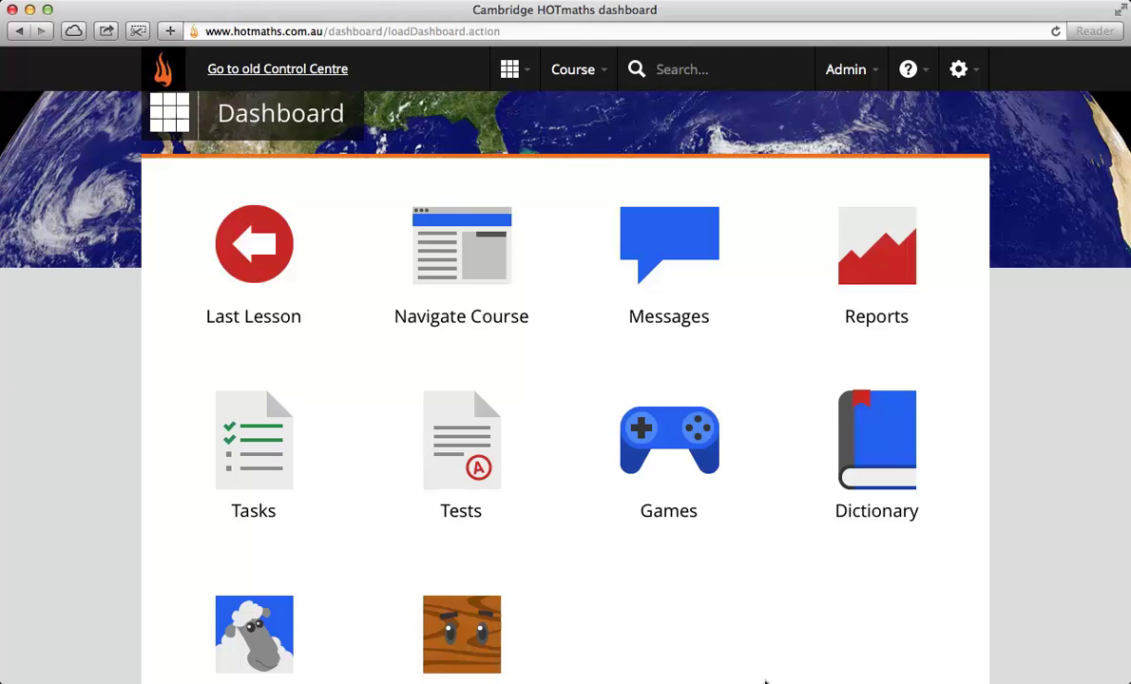
# Step: Open Block Buddies, check its sound settings, and change the character's colour to light green in the shop
pyautogui.scroll(-3, 674, 626)
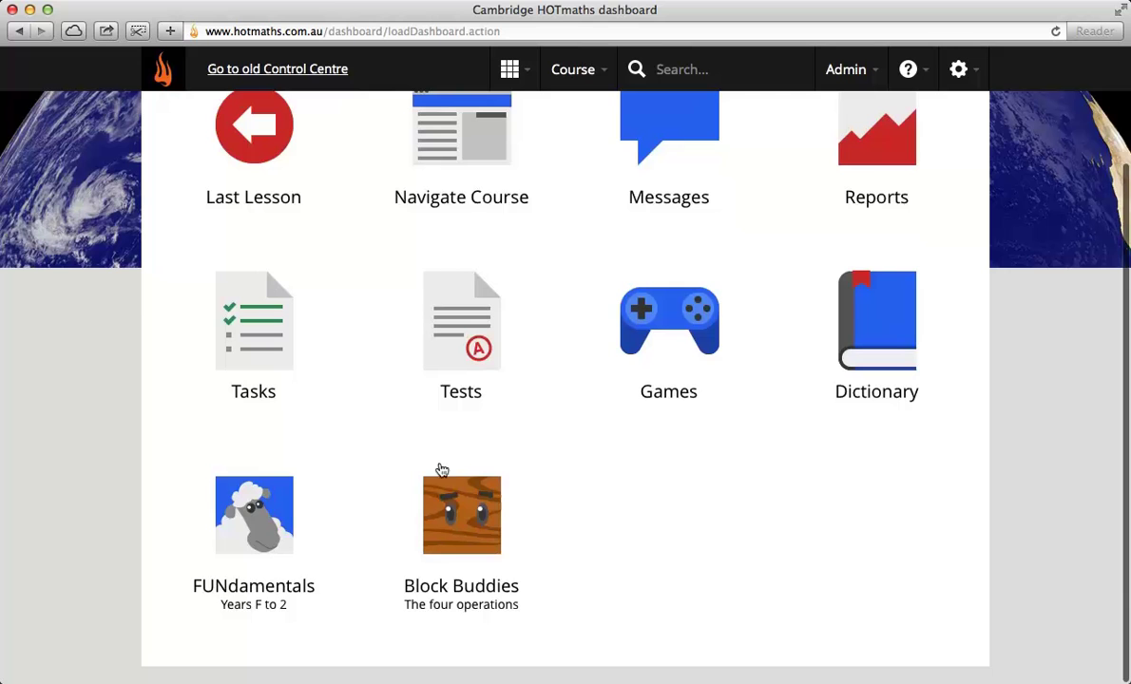
pyautogui.click(460, 513)
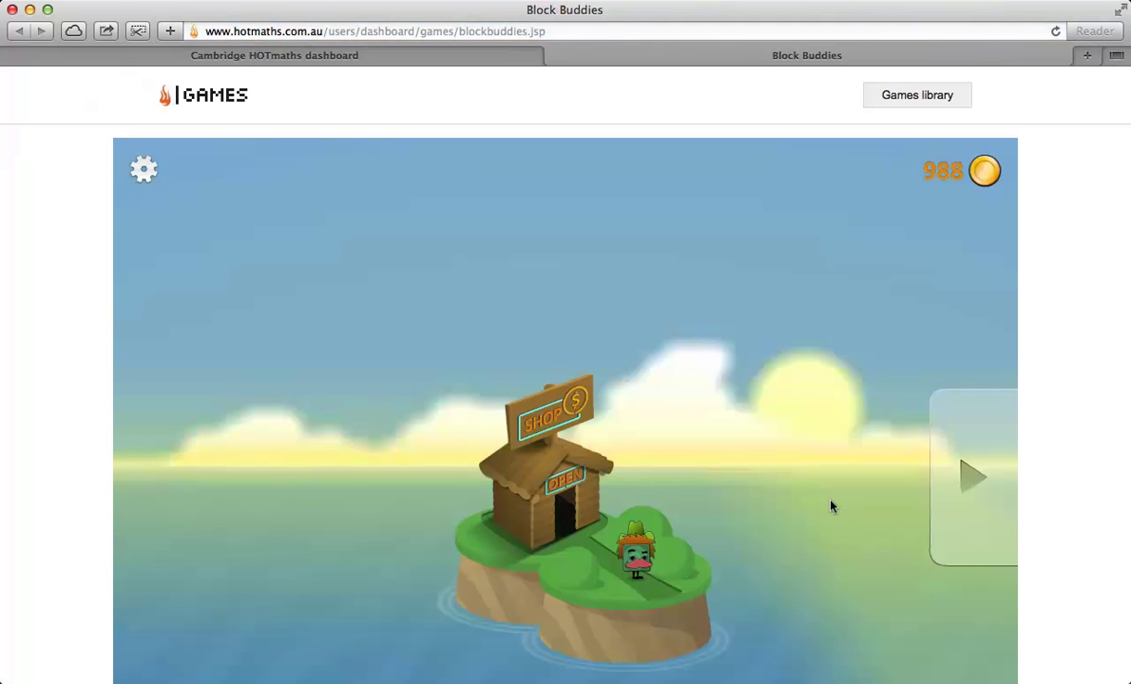
pyautogui.click(142, 169)
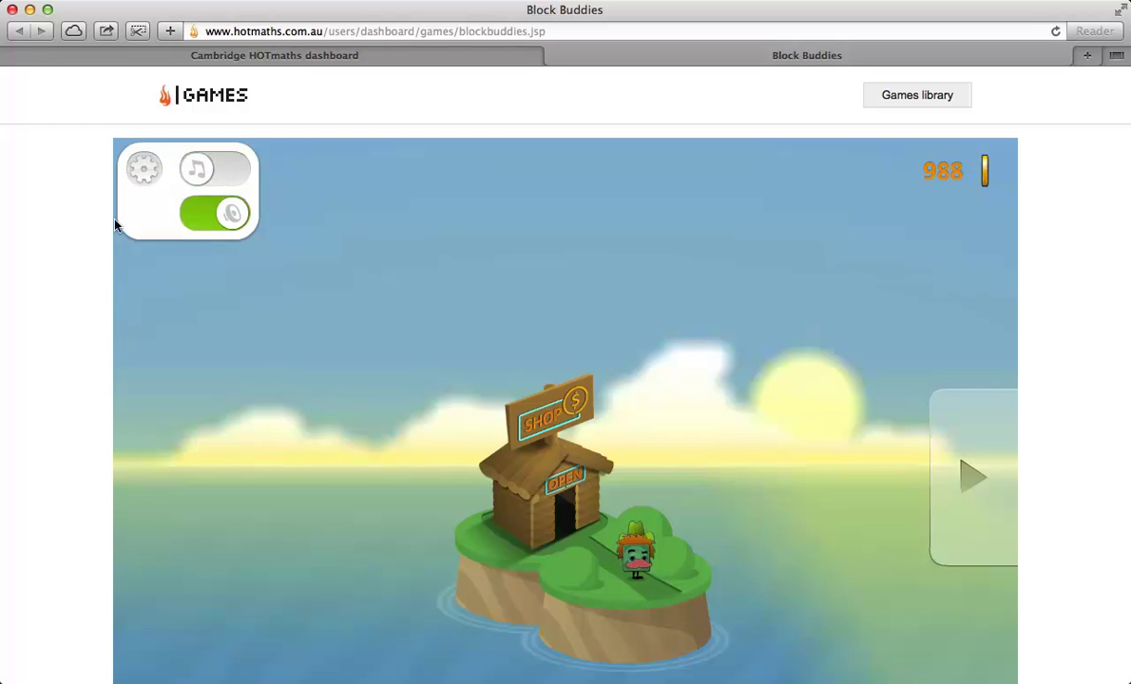
pyautogui.click(384, 275)
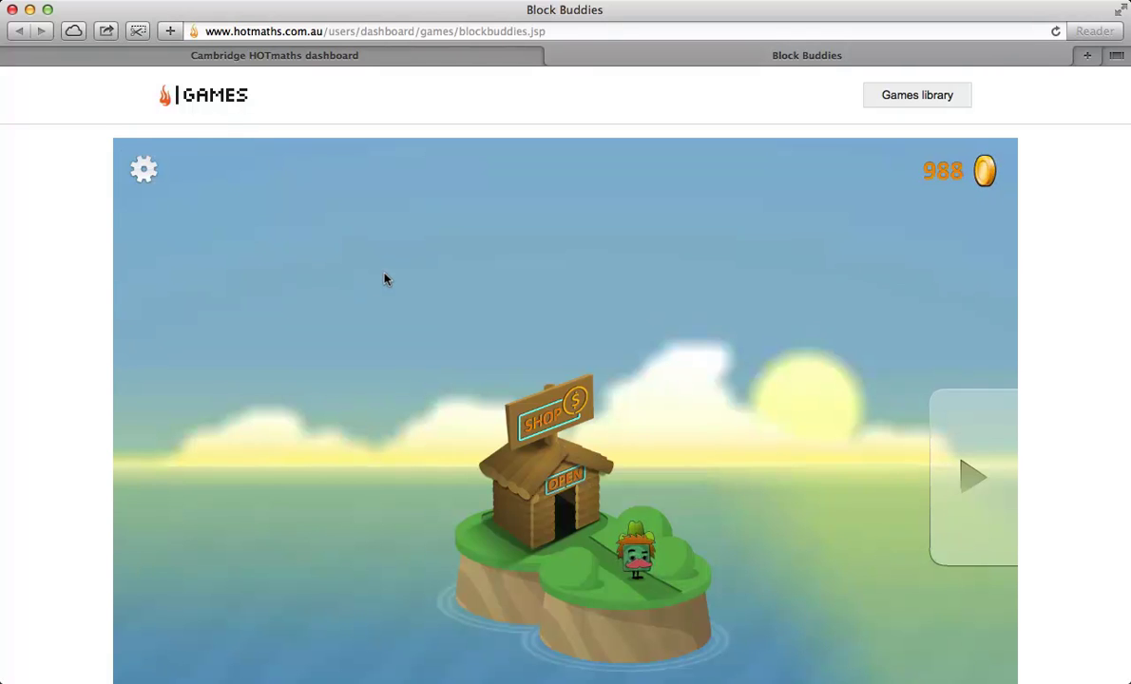
pyautogui.scroll(-3, 385, 278)
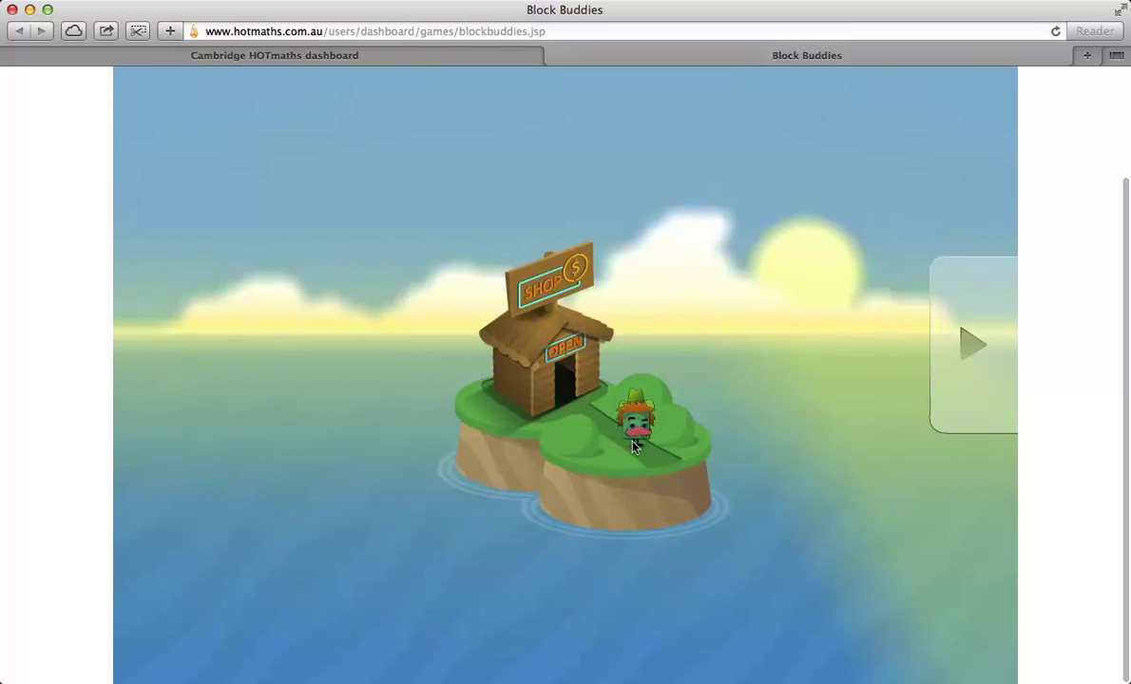
pyautogui.scroll(2, 916, 278)
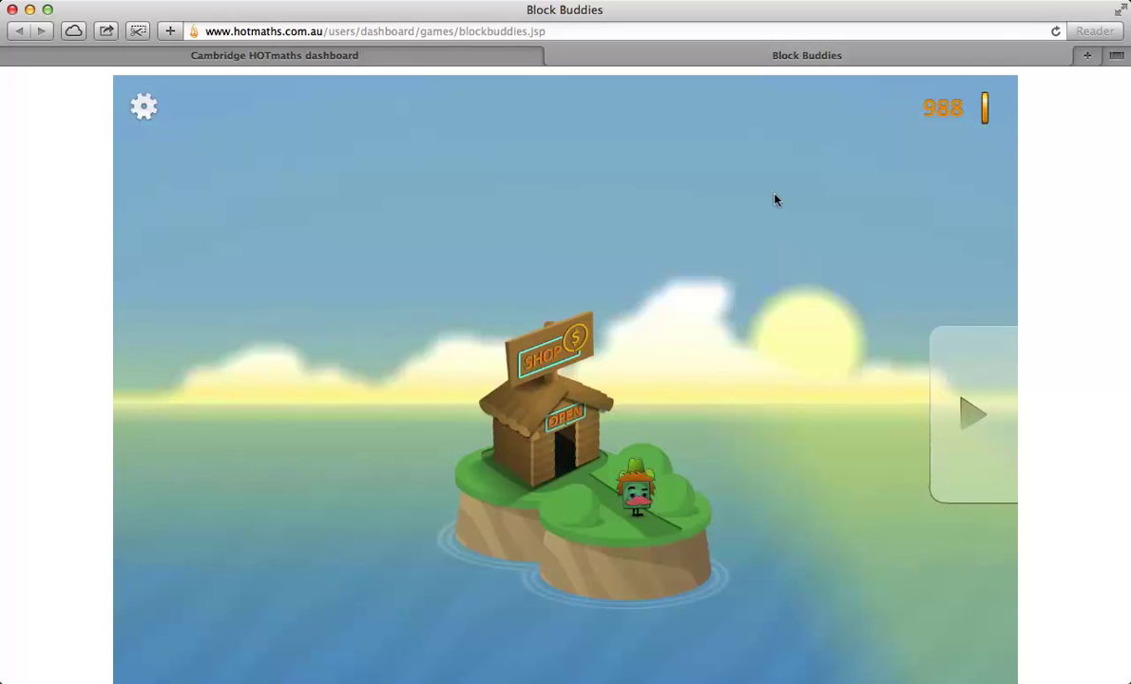
pyautogui.click(540, 407)
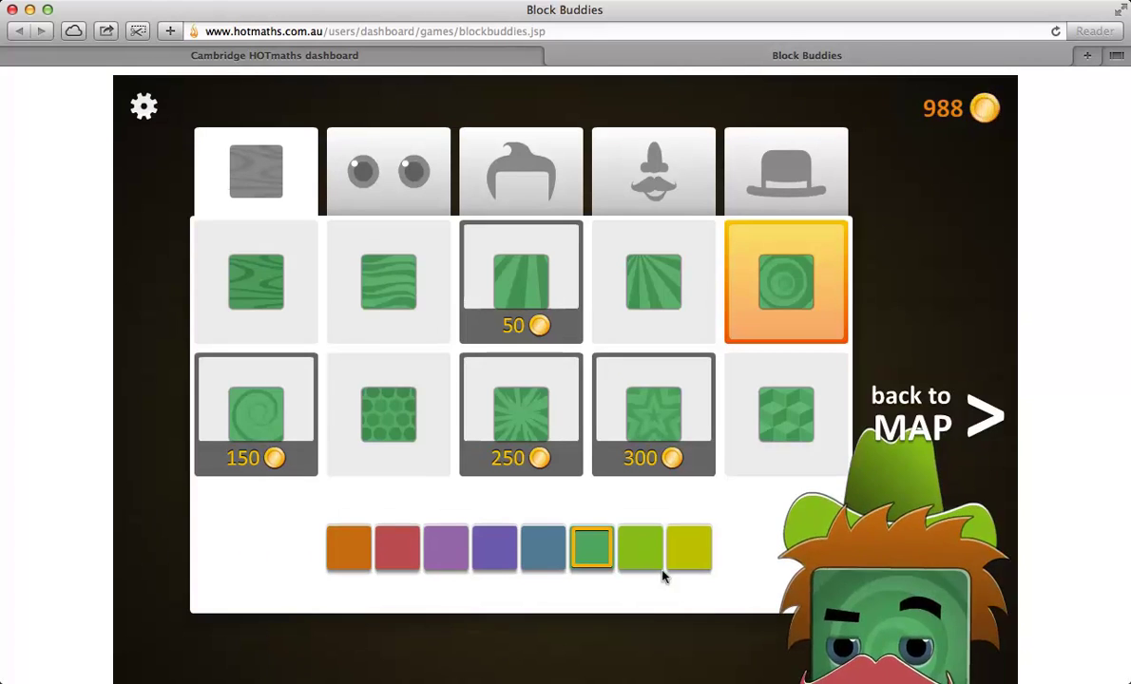
pyautogui.scroll(-1, 699, 553)
pyautogui.click(642, 532)
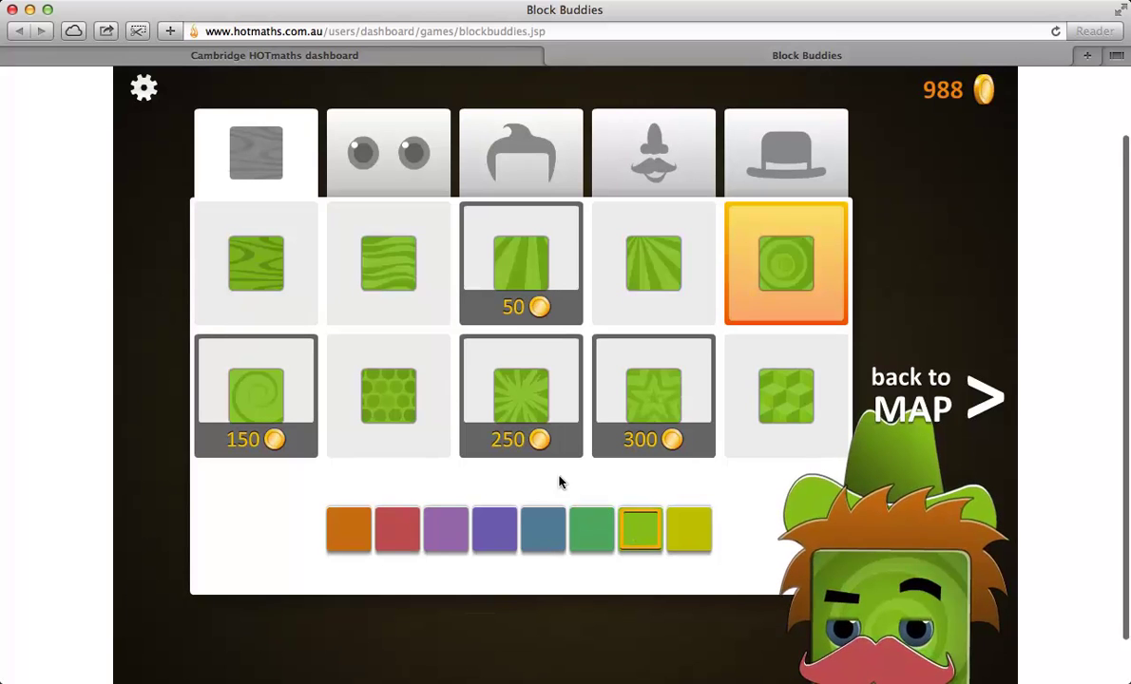
pyautogui.click(970, 380)
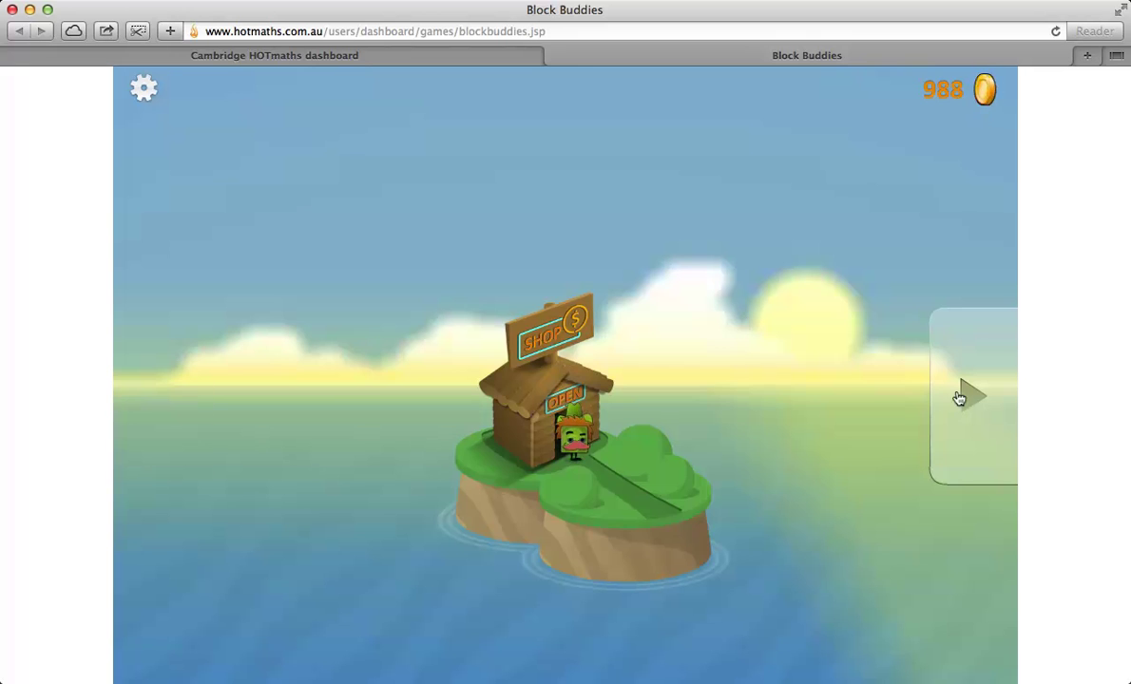
# Step: Move past Addition and Subtraction to the Multiplication island and pick a later level
pyautogui.click(960, 397)
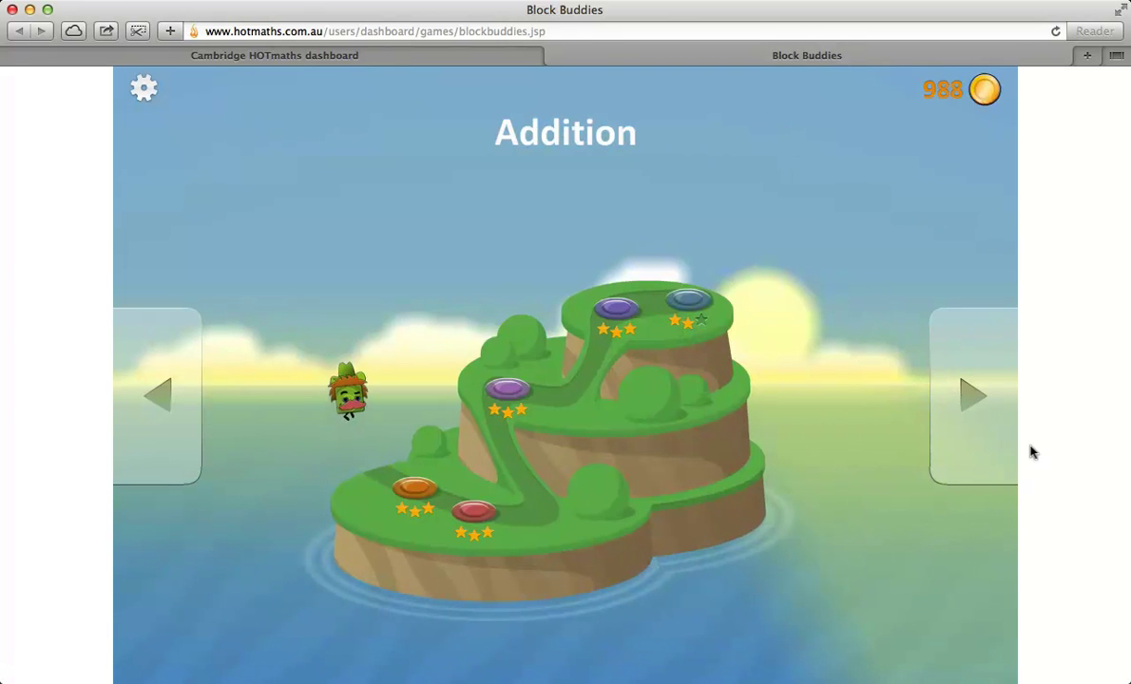
pyautogui.click(962, 421)
pyautogui.click(963, 420)
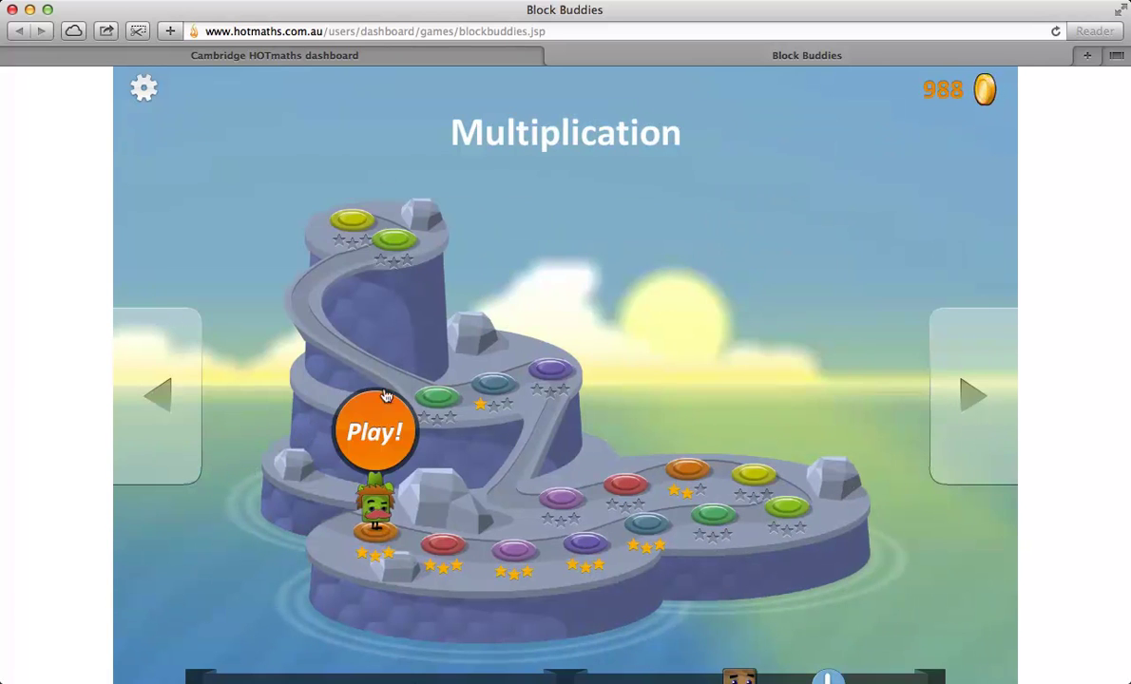
pyautogui.click(668, 461)
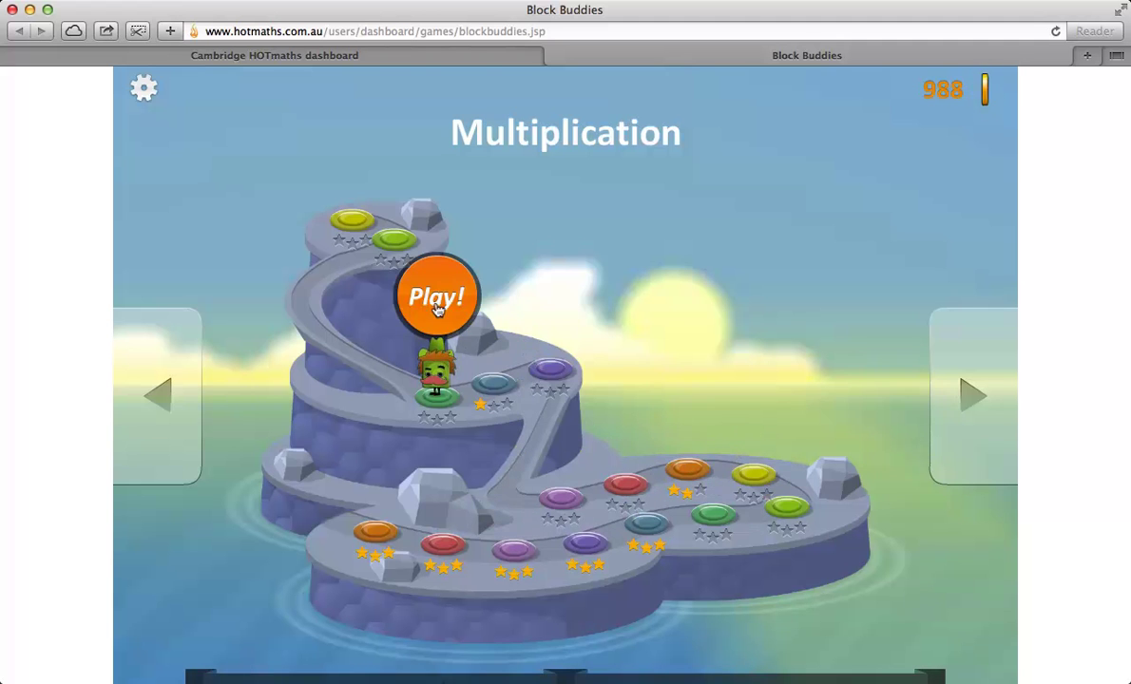
# Step: Start the level and answer 5 × 5 with 25 and 12 × 3 with 36
pyautogui.click(437, 302)
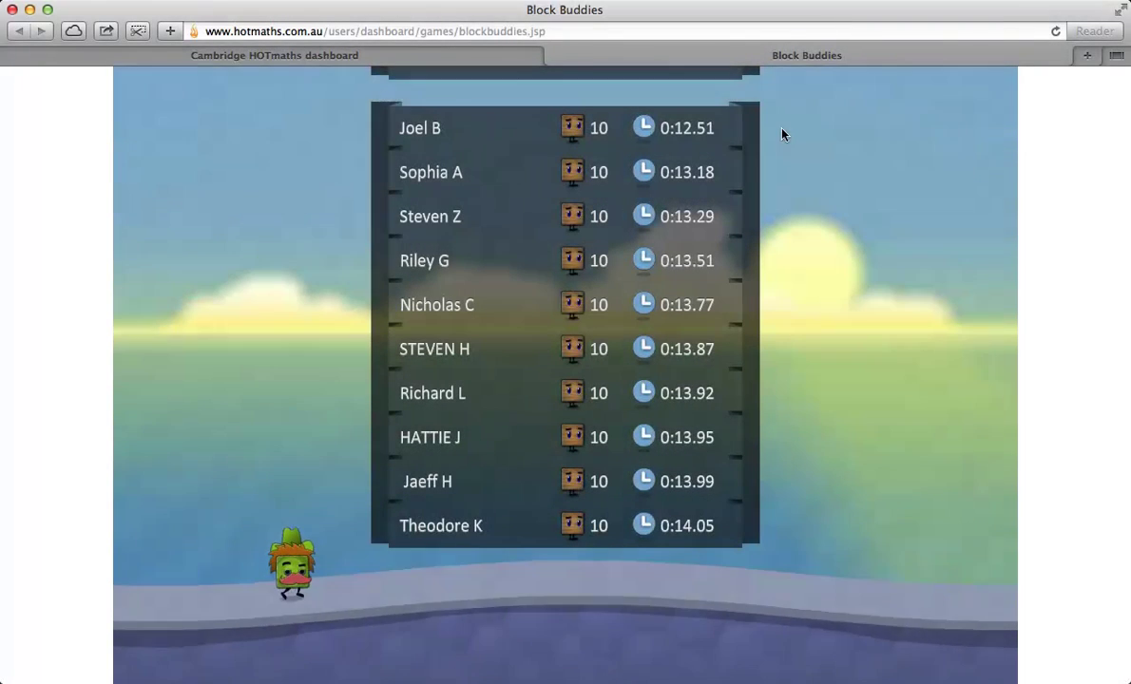
pyautogui.scroll(2, 889, 318)
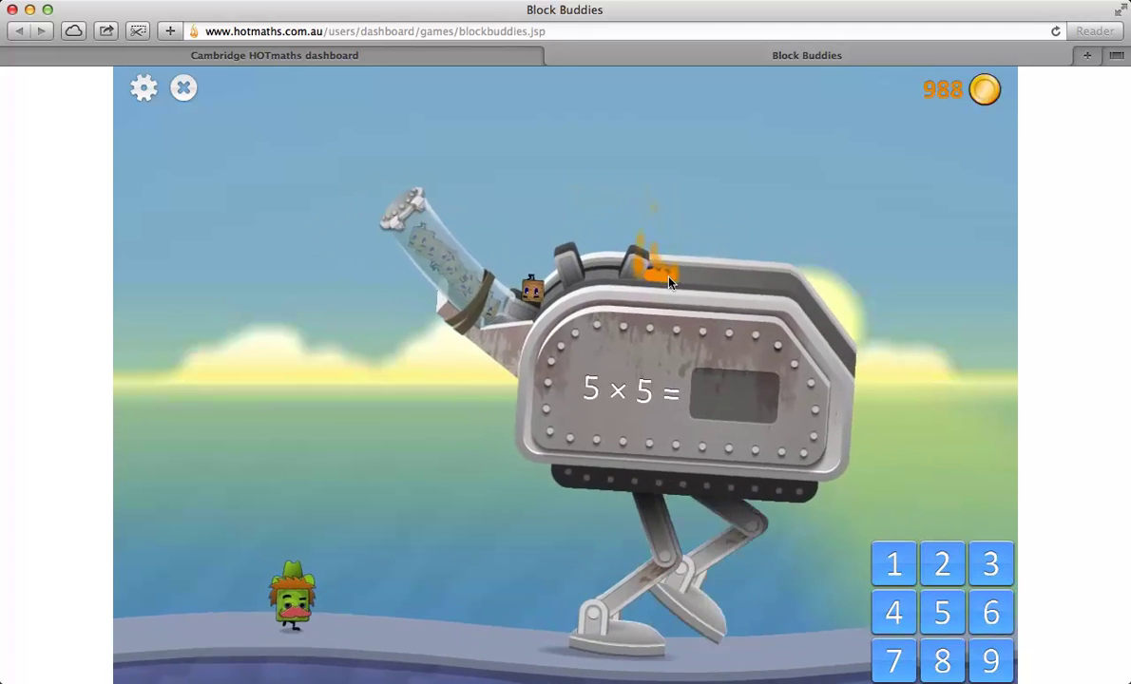
pyautogui.click(944, 568)
pyautogui.click(939, 608)
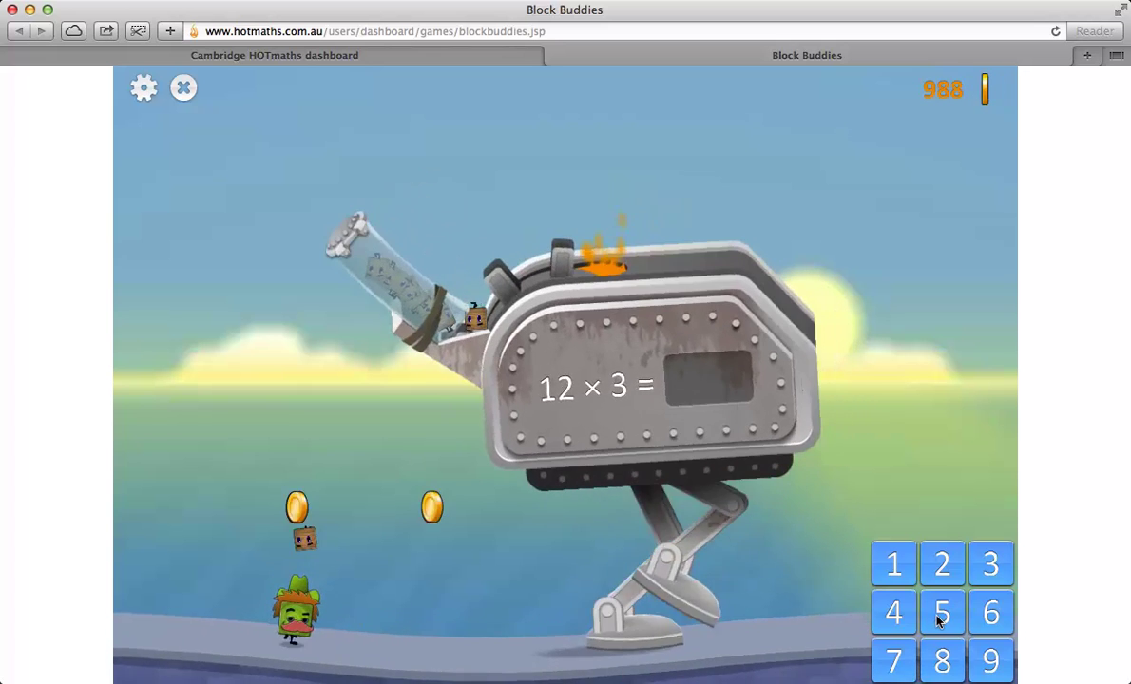
pyautogui.click(986, 567)
pyautogui.click(991, 613)
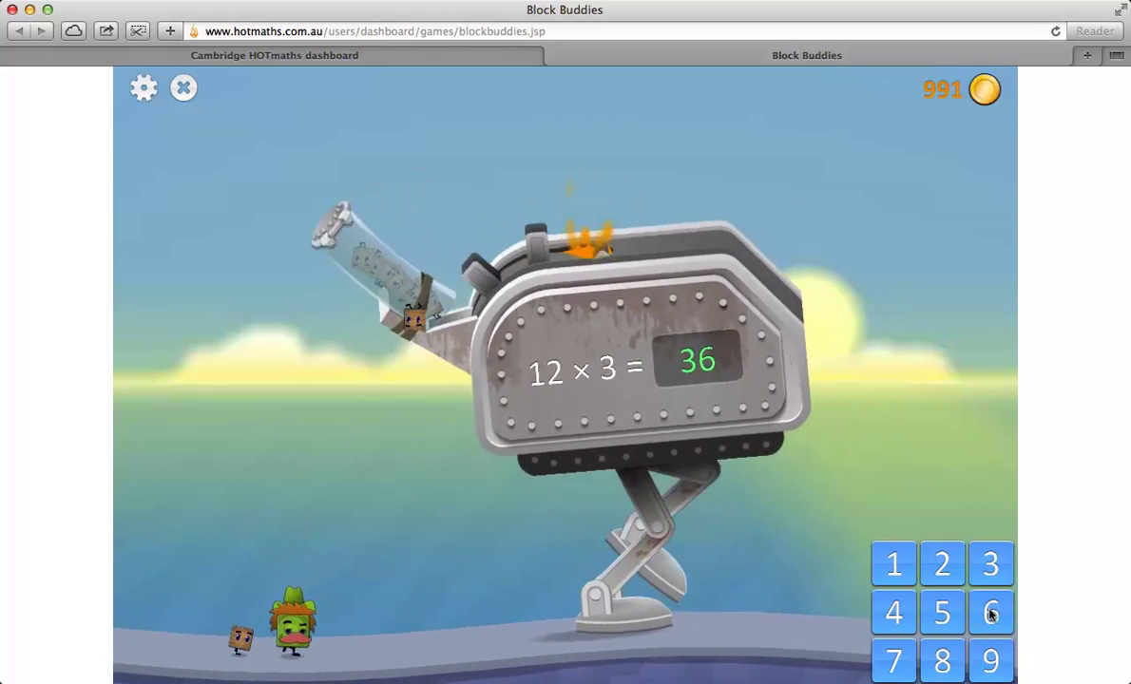
# Step: Turn the background music on, answer 0 × 0 with 0, and return to the dashboard
pyautogui.click(145, 88)
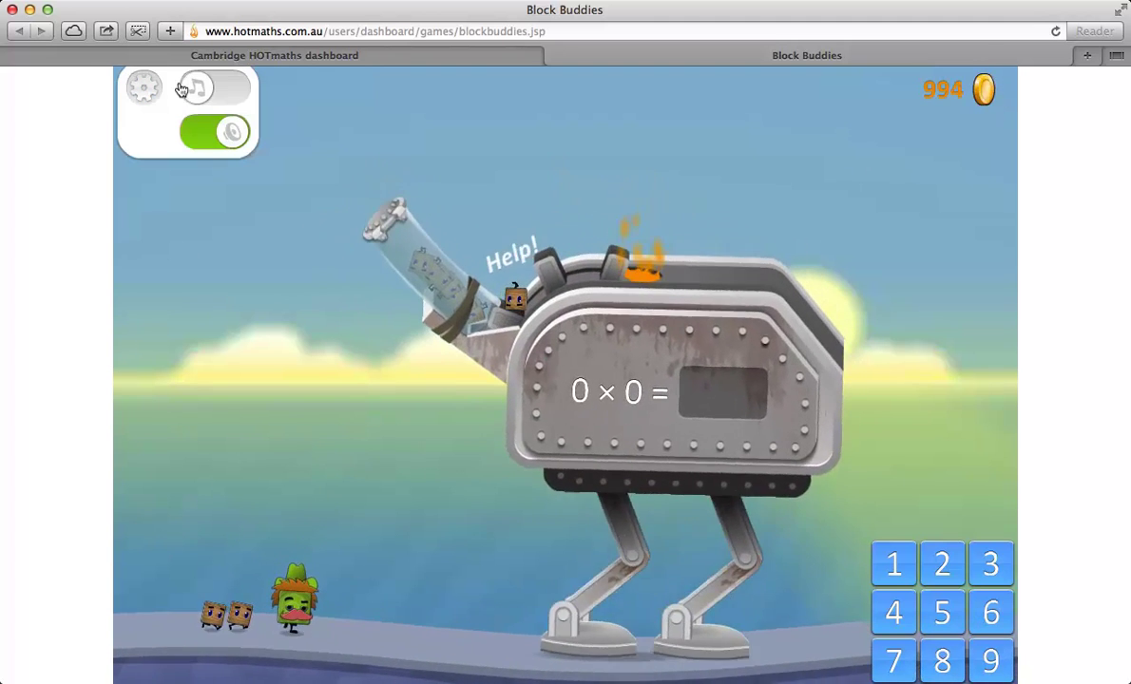
pyautogui.click(181, 88)
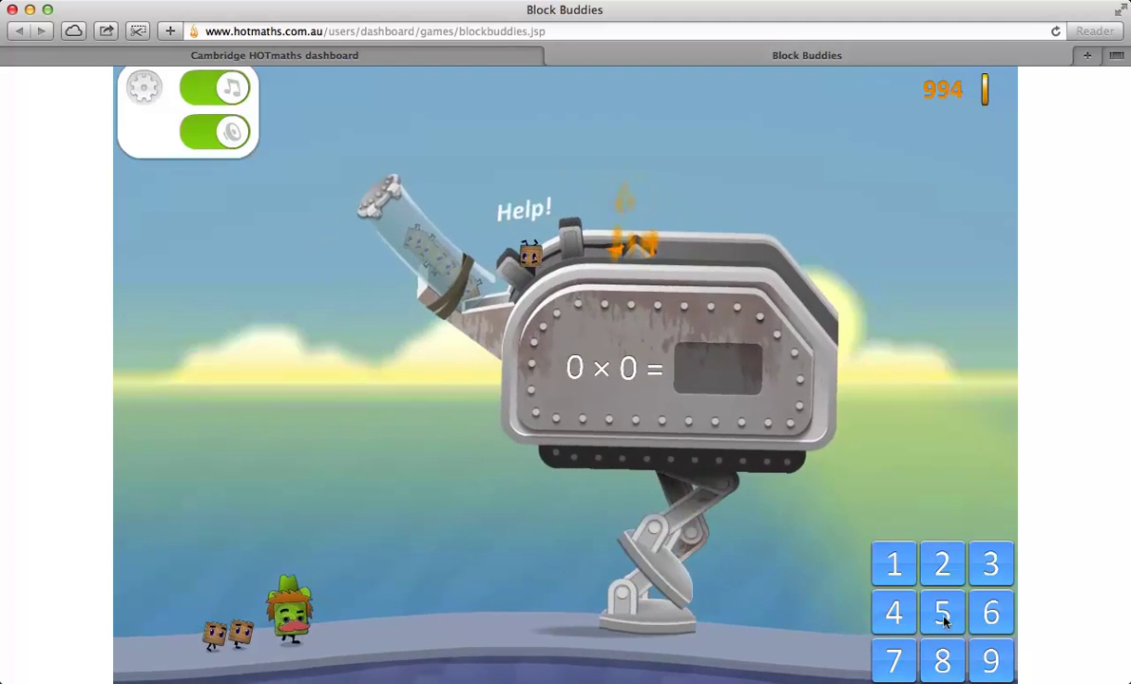
pyautogui.scroll(-1, 943, 618)
pyautogui.click(942, 659)
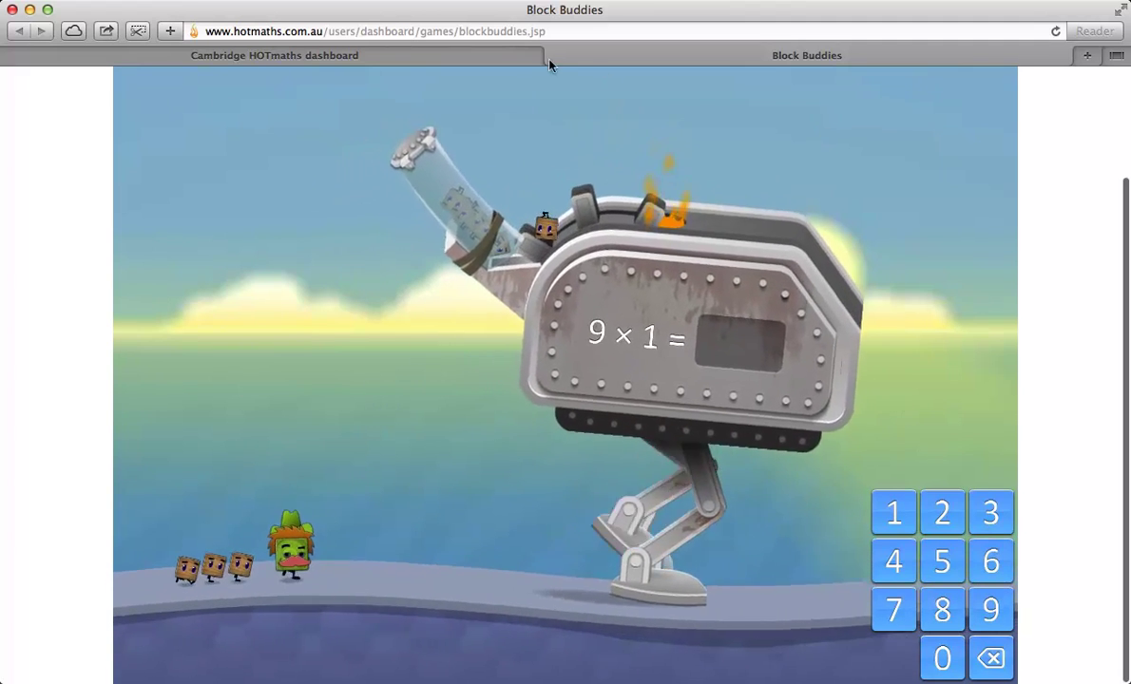
pyautogui.click(547, 55)
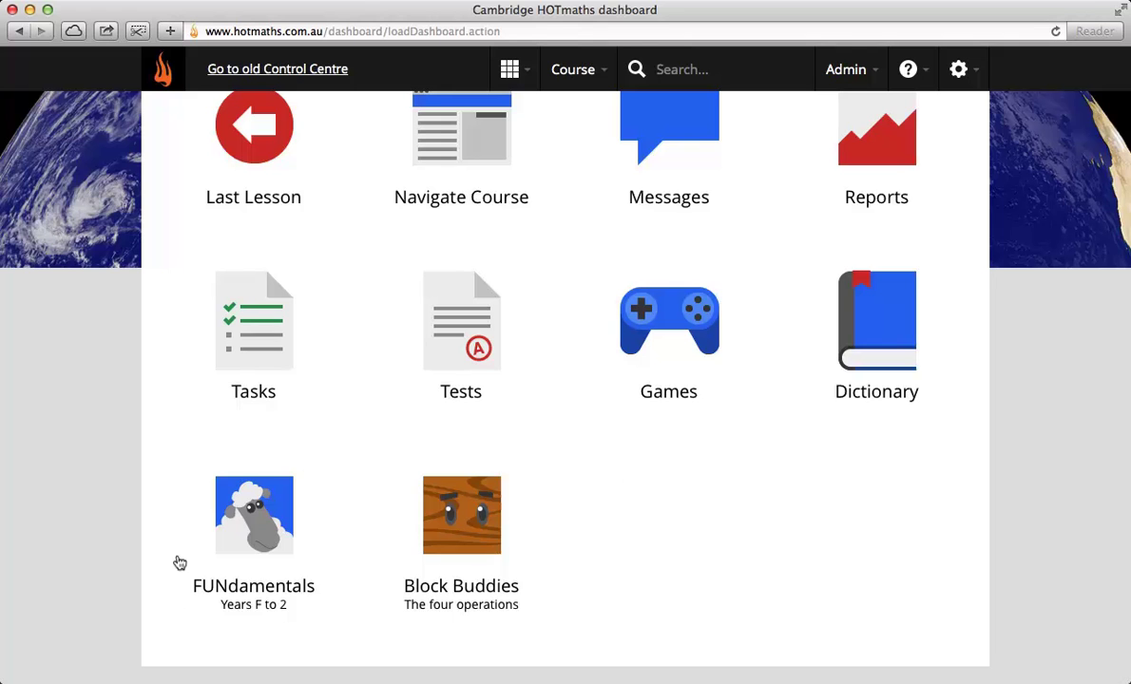
# Step: Go to FUNdamentals > Addition and subtraction > Adding up and launch Add sheep
pyautogui.click(233, 533)
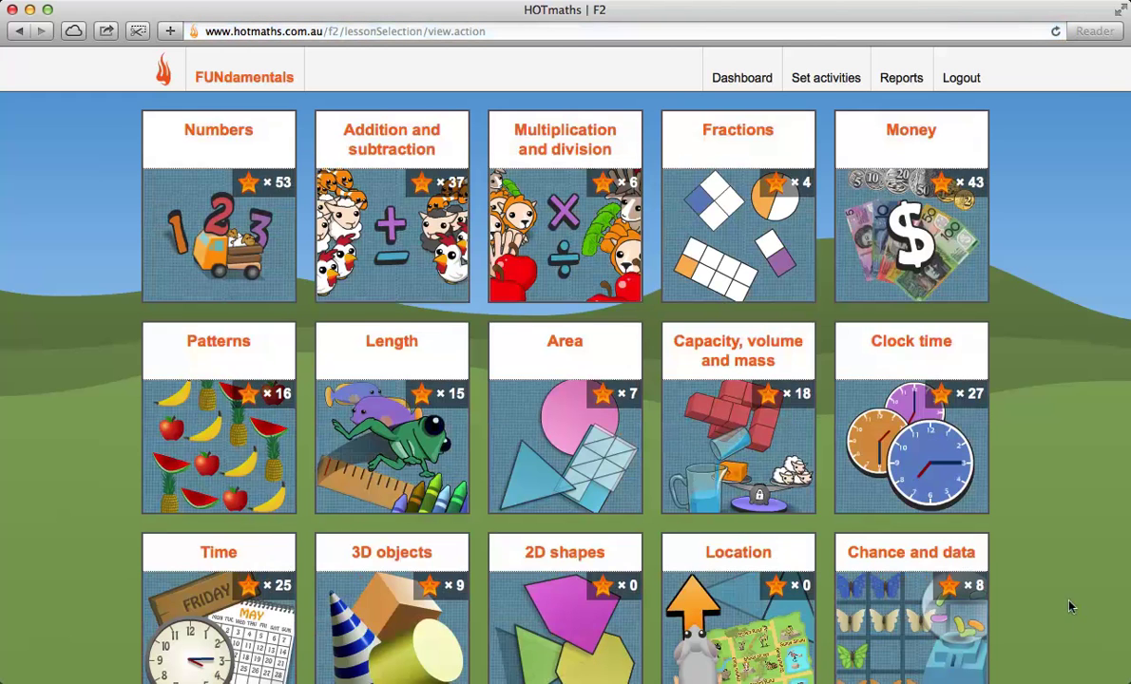
pyautogui.scroll(-1, 1031, 624)
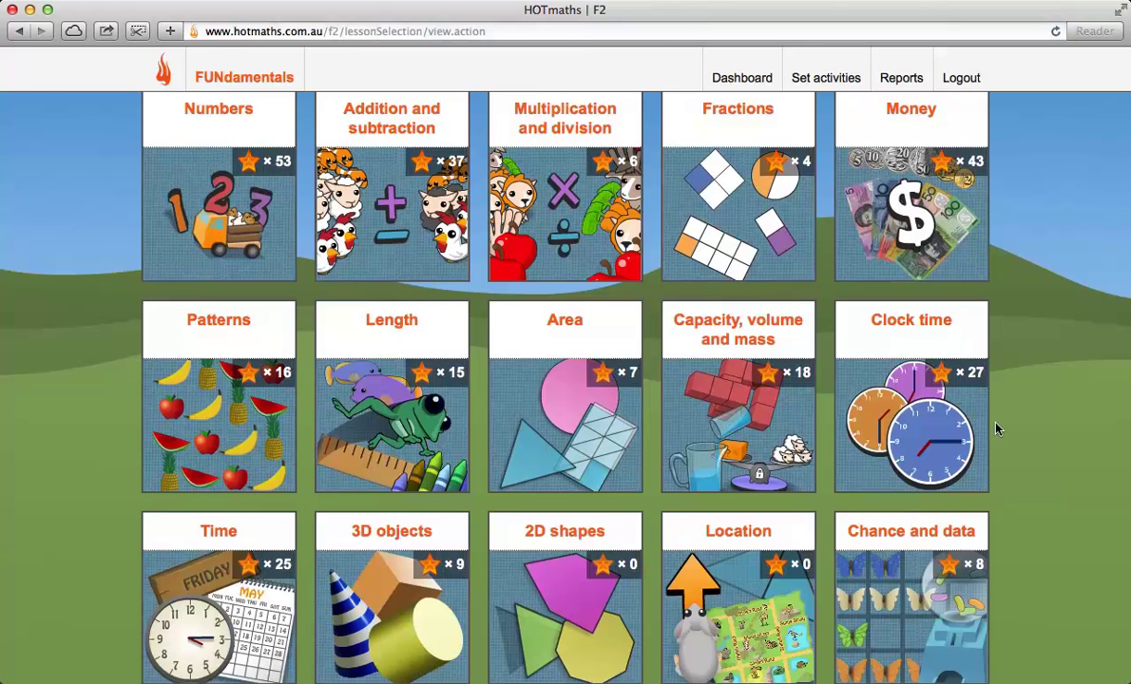
pyautogui.click(403, 210)
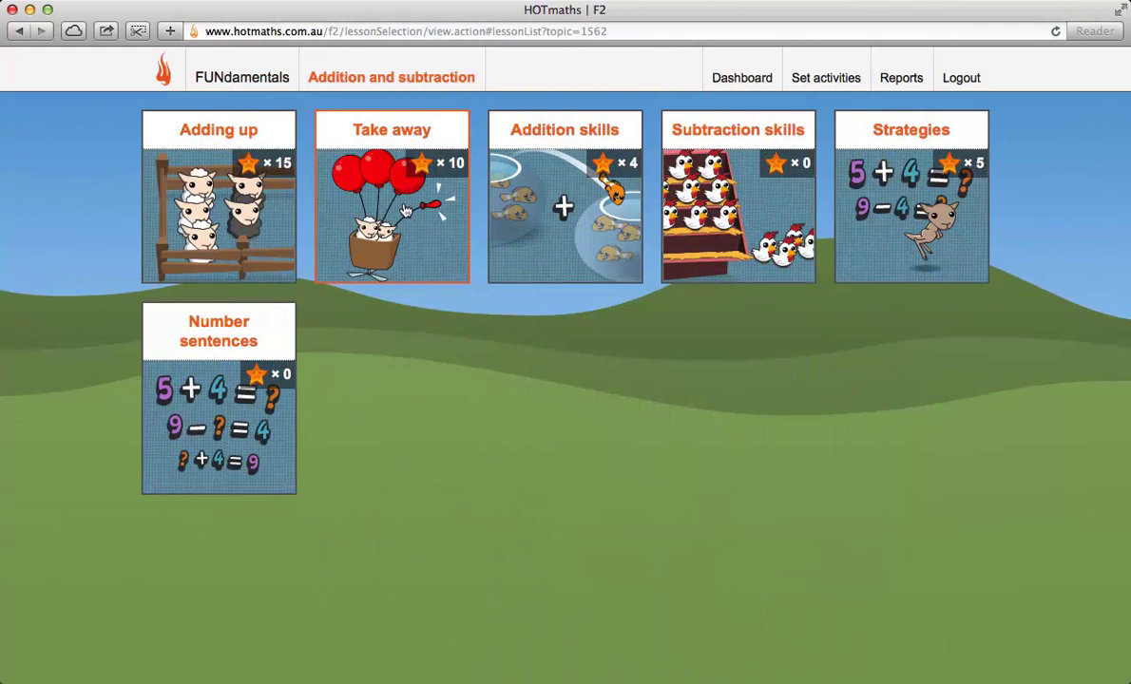
pyautogui.click(260, 176)
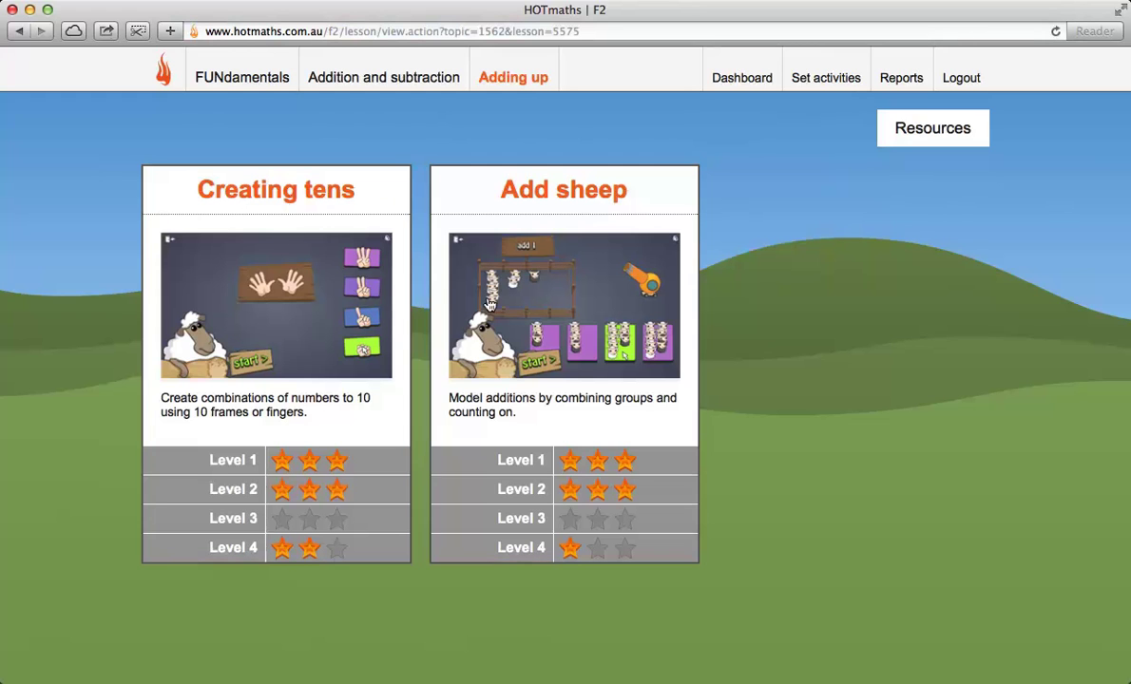
pyautogui.click(550, 263)
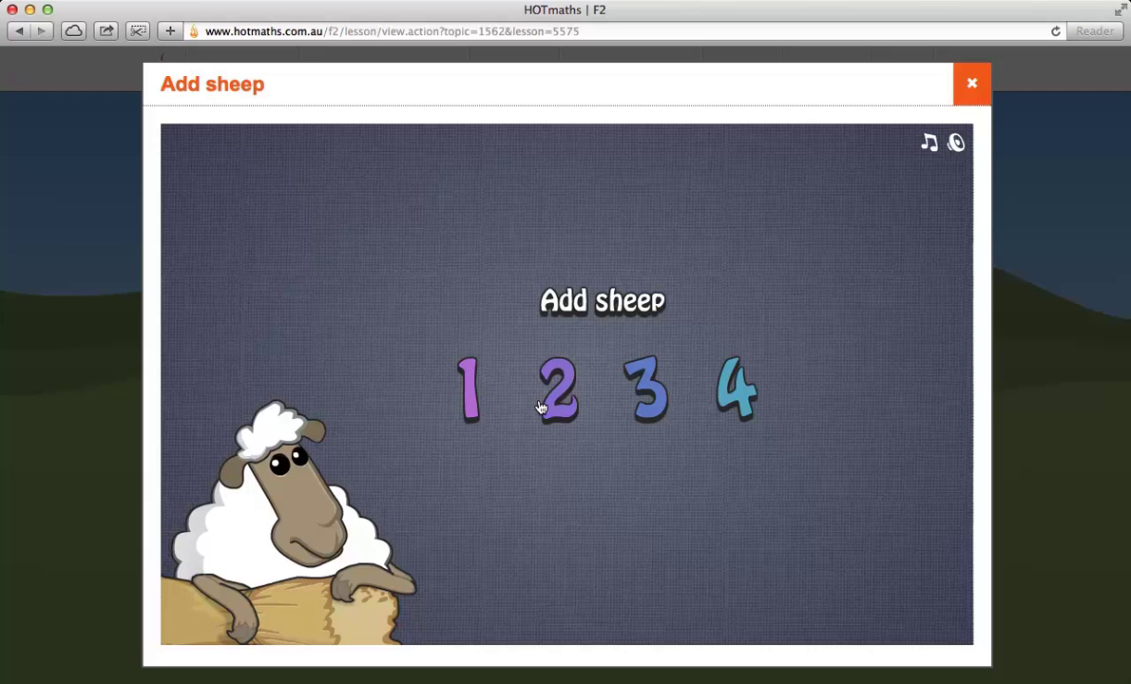
# Step: Start Add sheep level 1, fire a sheep, pick the fourth group as the answer, and start the round
pyautogui.click(465, 380)
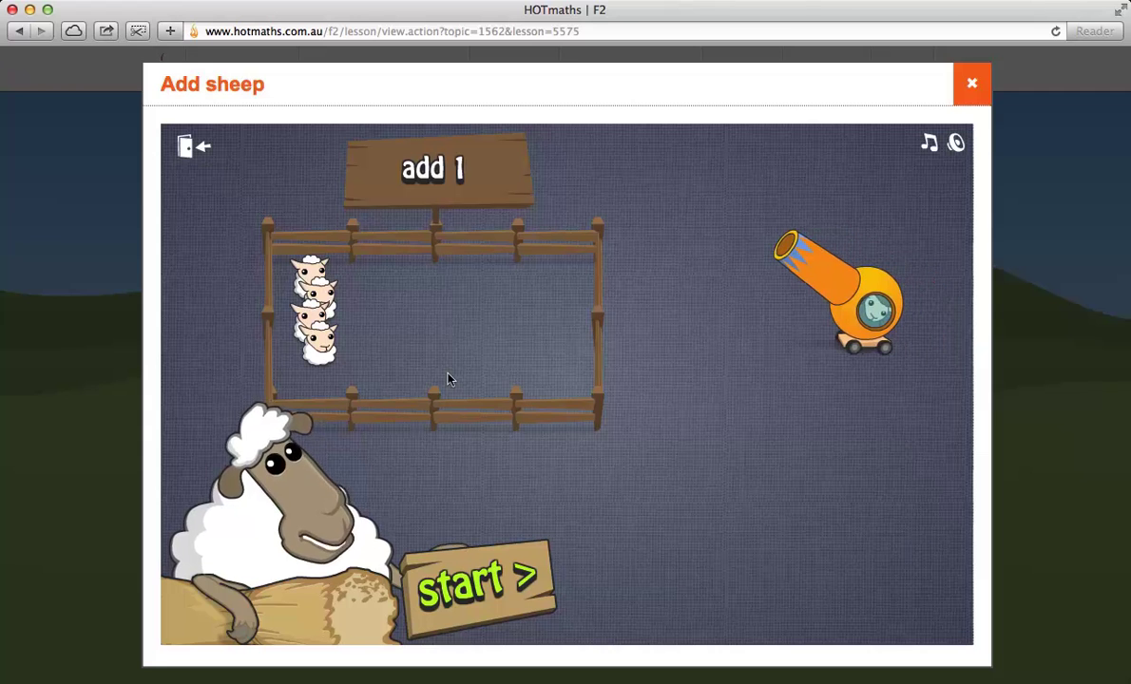
pyautogui.click(875, 316)
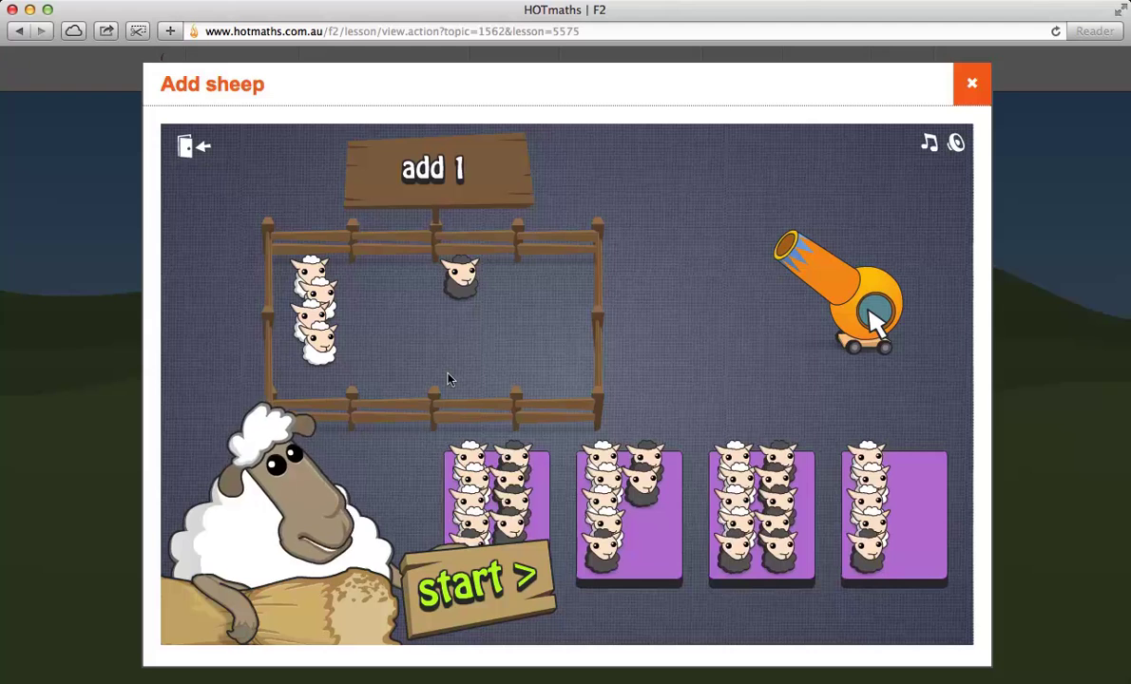
pyautogui.click(911, 562)
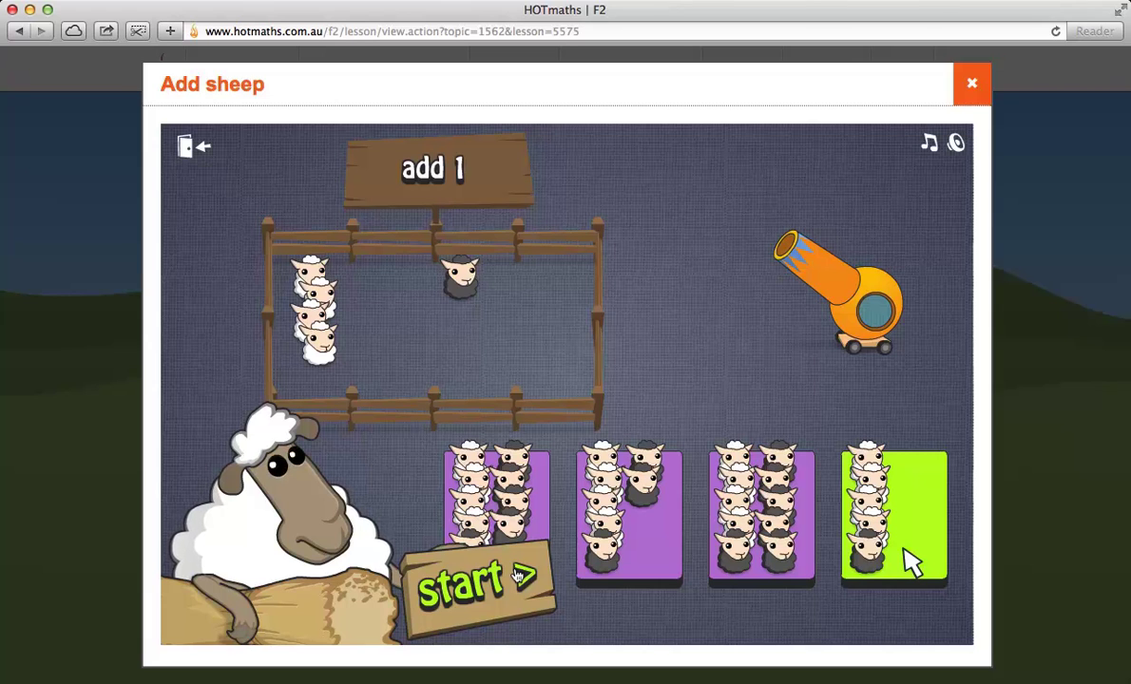
pyautogui.click(518, 575)
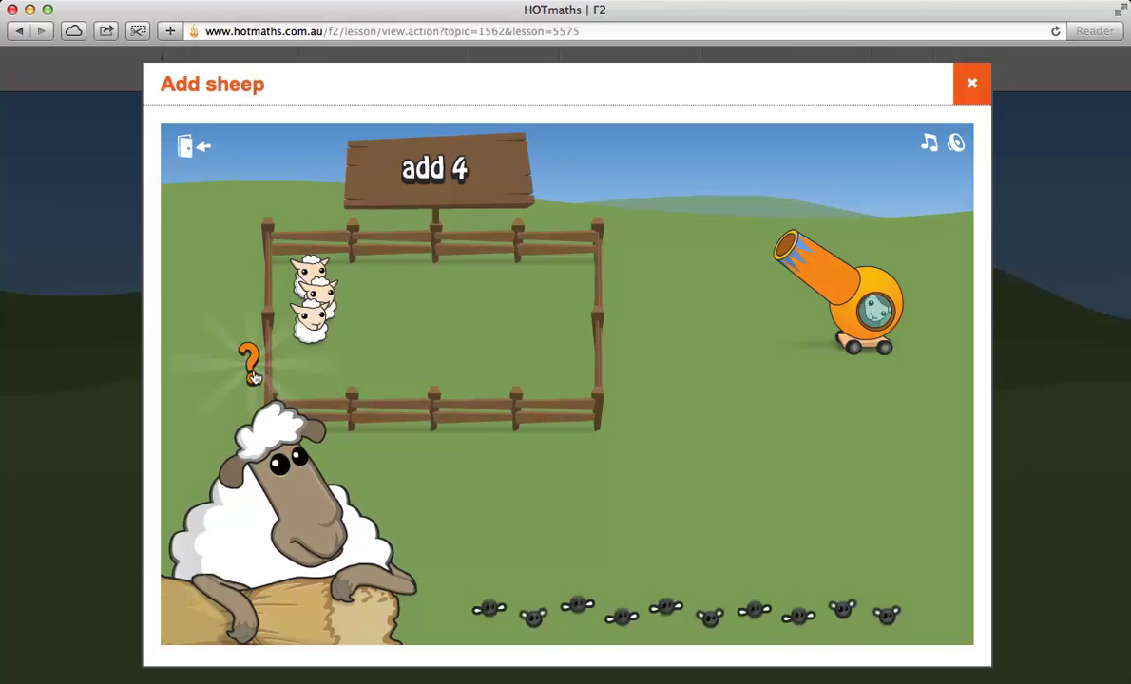
# Step: Fire four sheep into the pen, choose the first sheep group as the answer, and close the activity
pyautogui.click(867, 300)
pyautogui.click(865, 300)
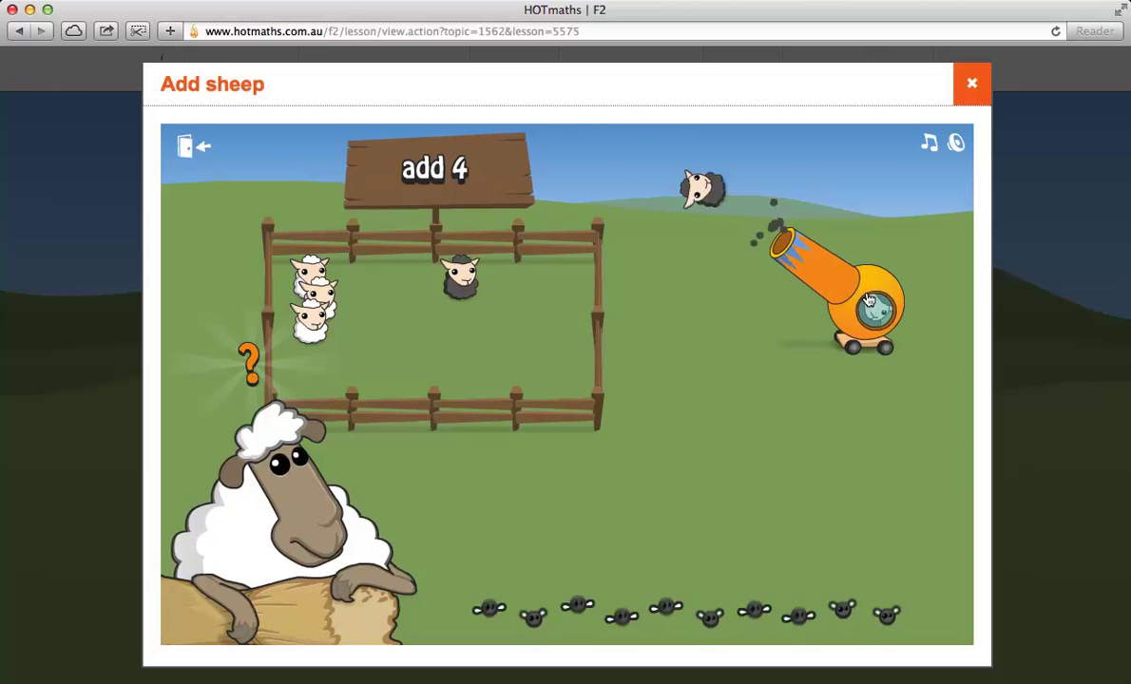
pyautogui.click(863, 300)
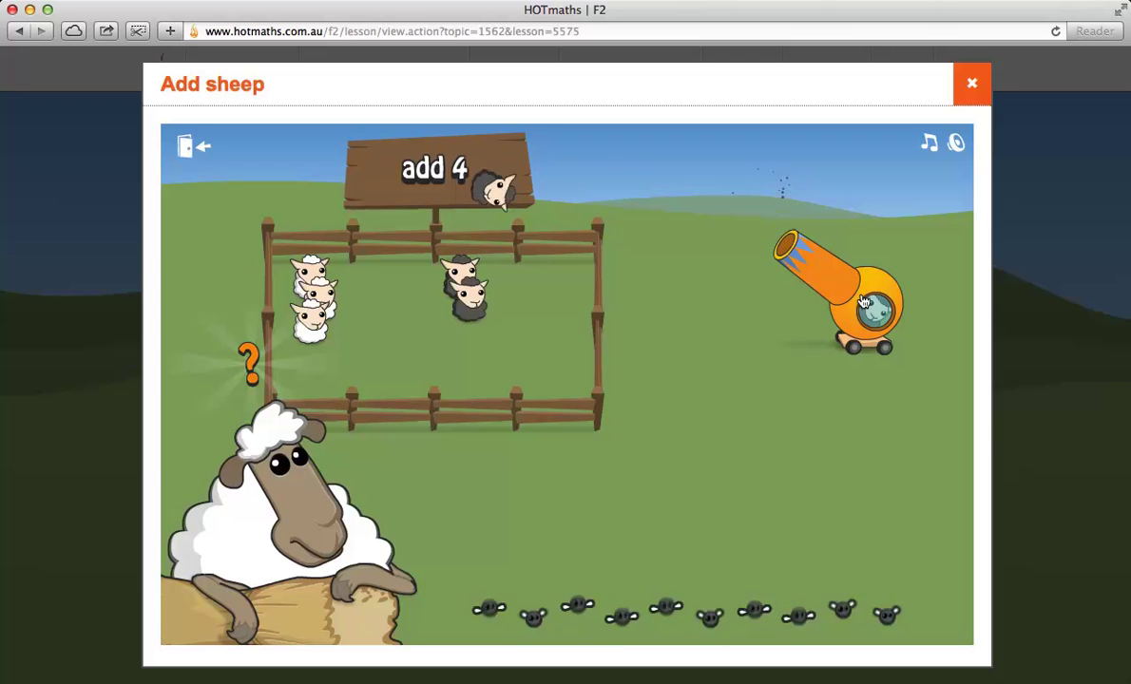
pyautogui.click(864, 303)
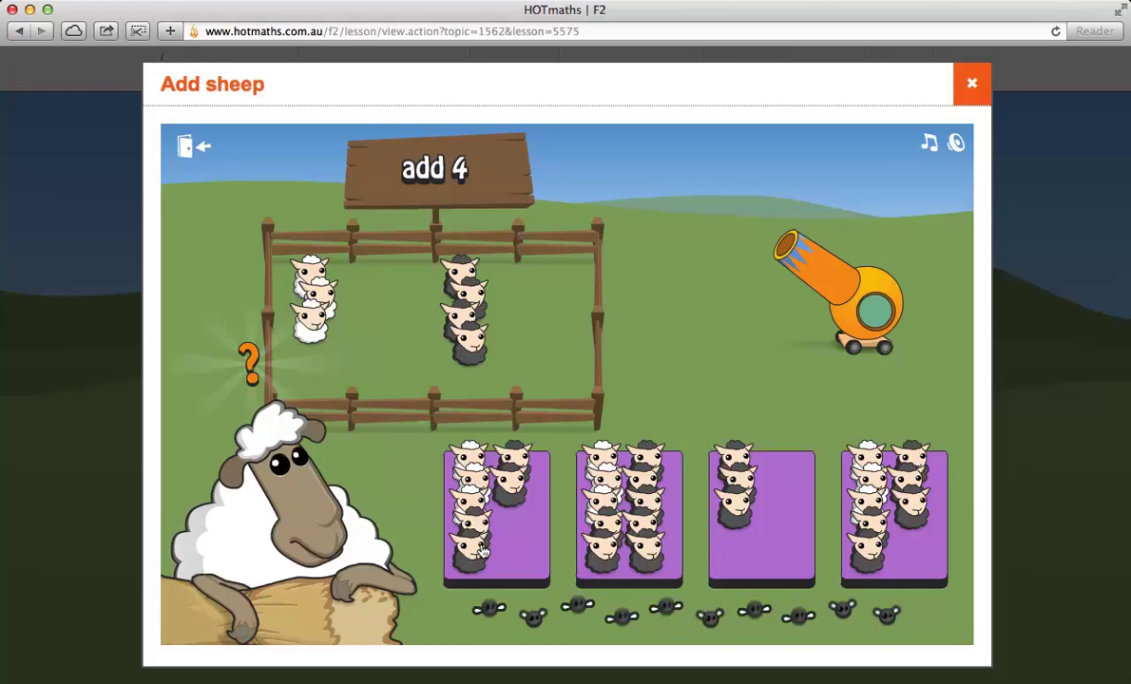
pyautogui.click(503, 538)
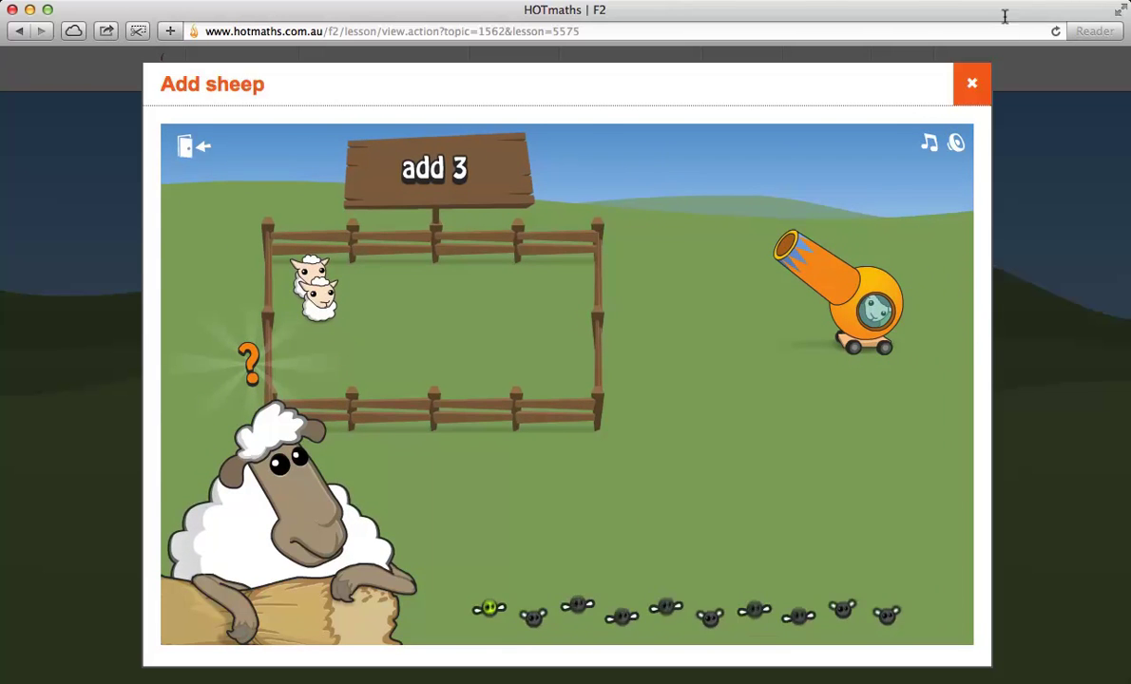
pyautogui.click(968, 80)
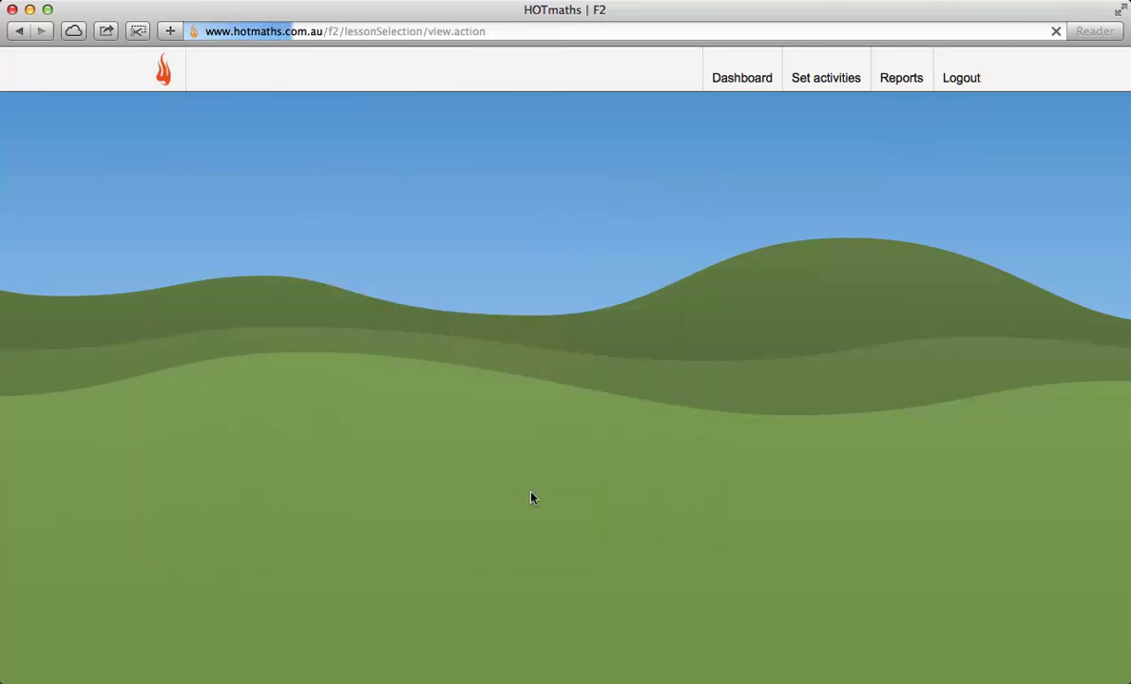
pyautogui.scroll(-1, 753, 514)
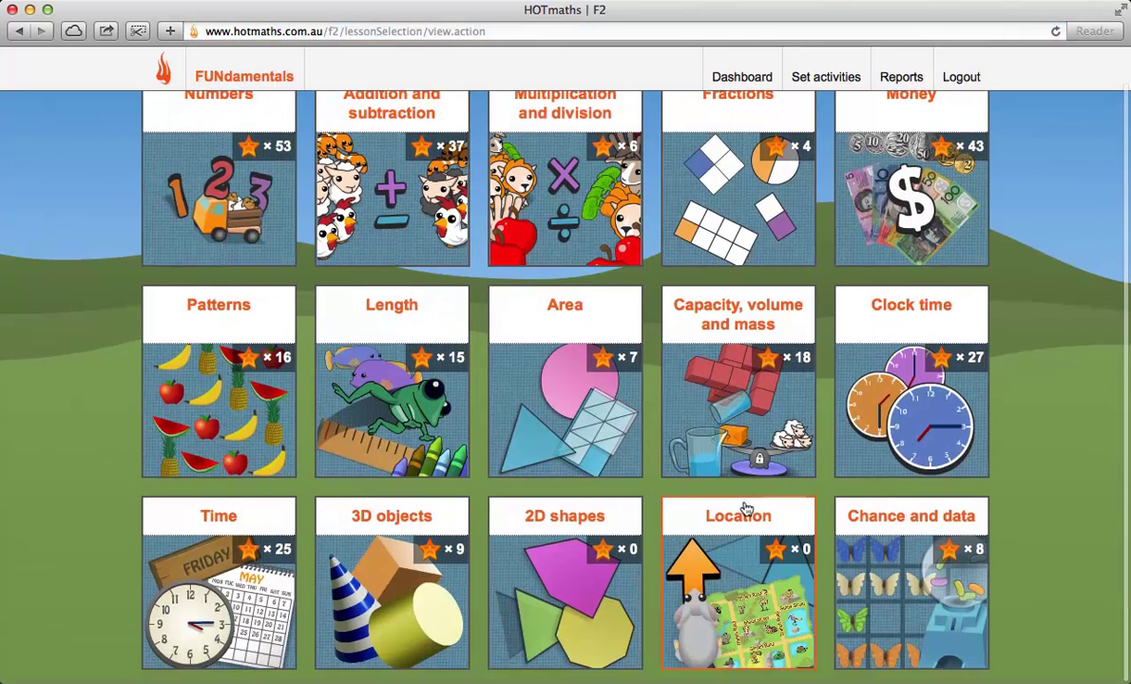
pyautogui.scroll(1, 749, 510)
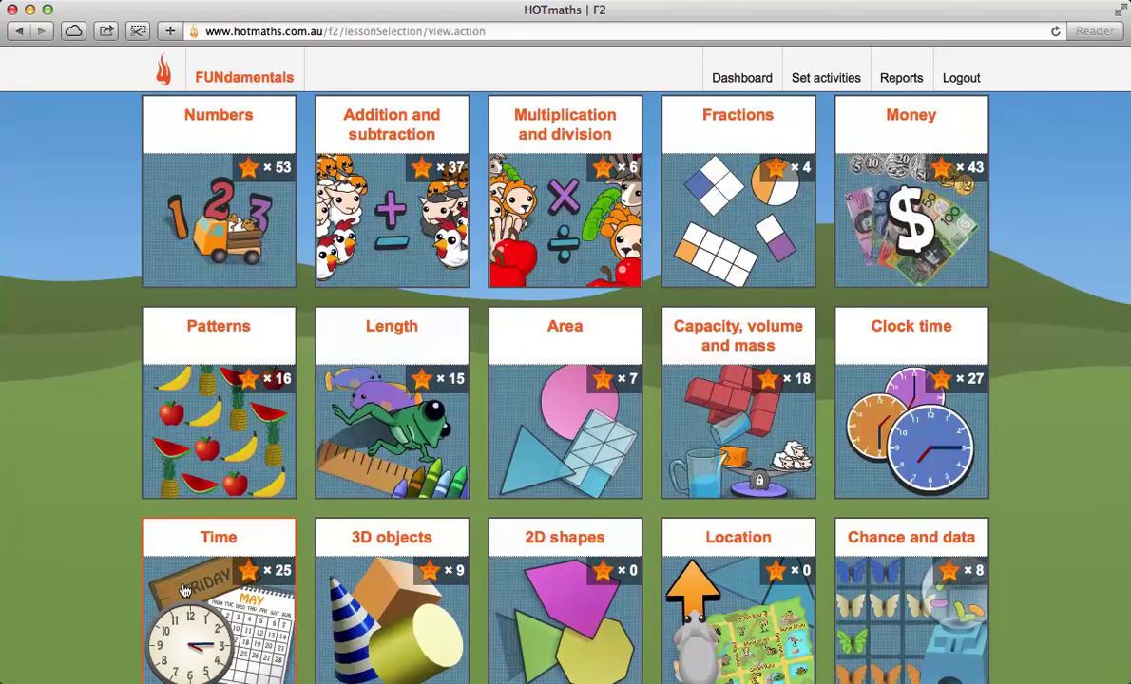
pyautogui.click(858, 190)
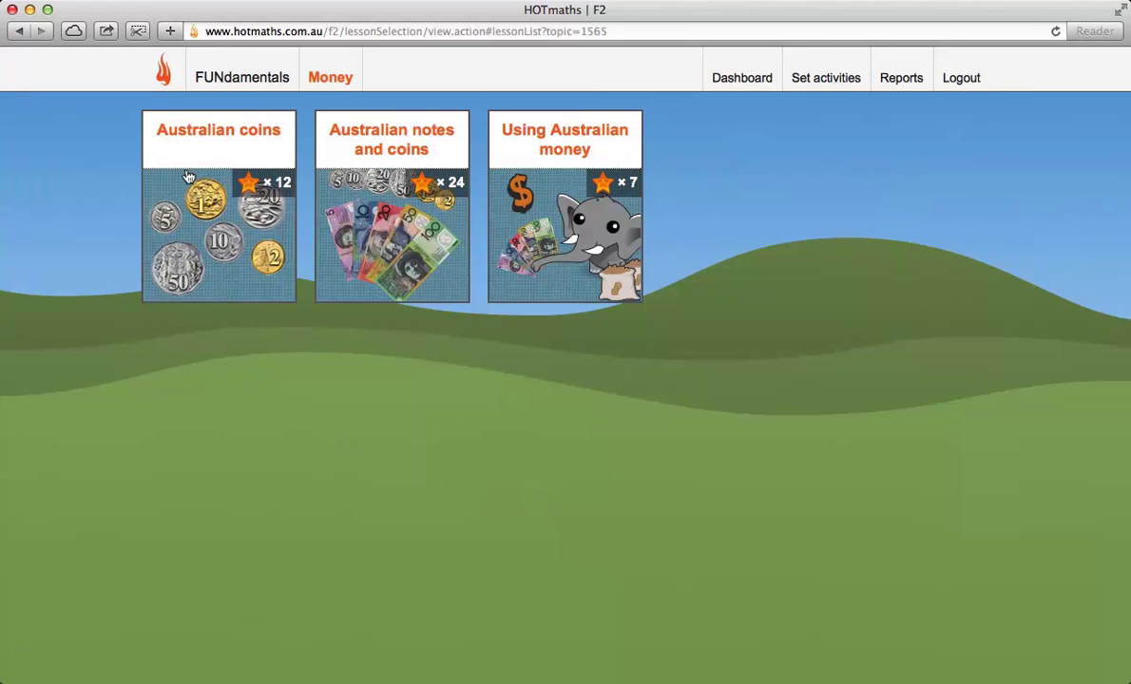
pyautogui.click(564, 238)
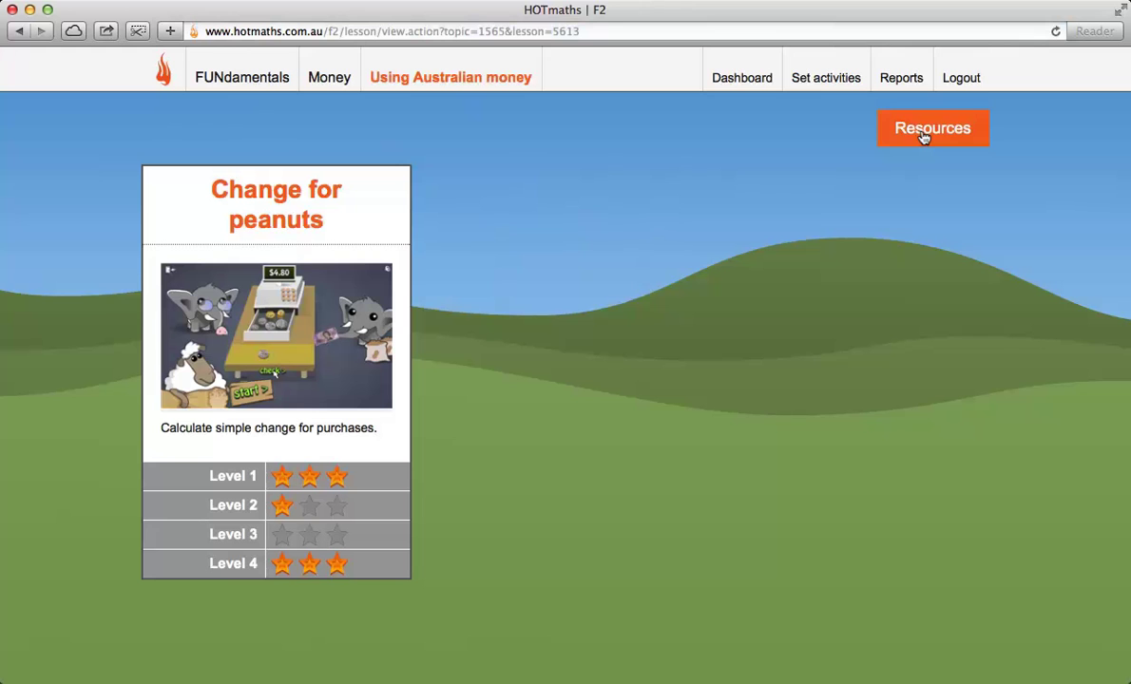
# Step: Show the Using Australian money teaching notes and resources and scroll through the notes and back up
pyautogui.click(922, 137)
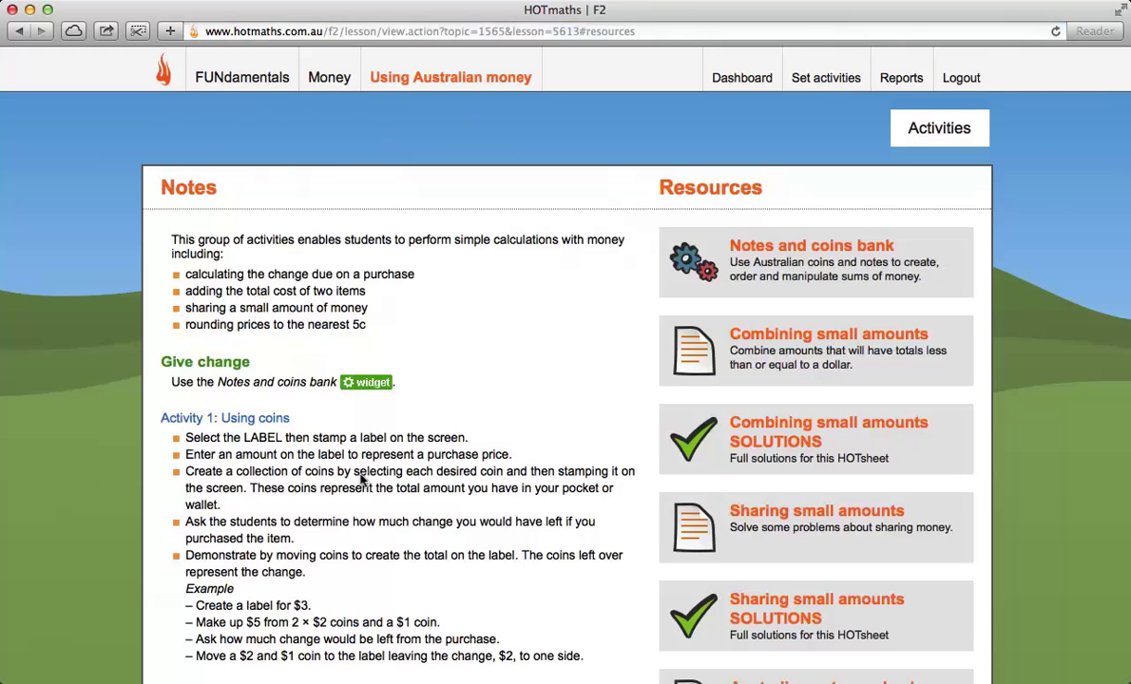
pyautogui.scroll(-3, 361, 480)
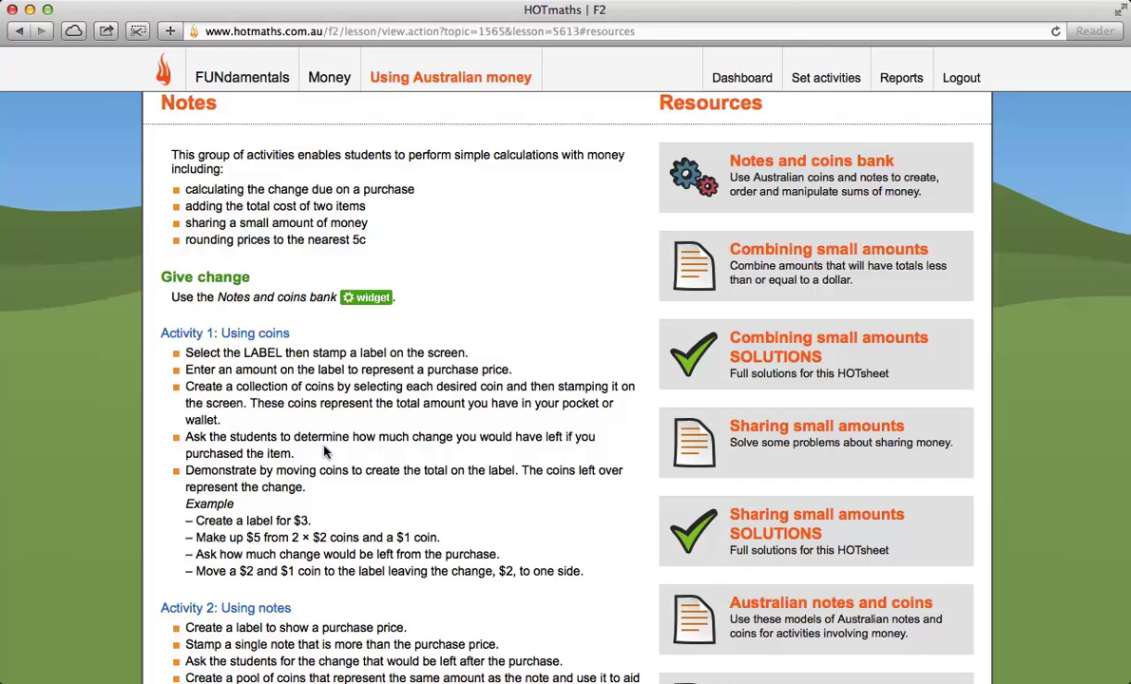
pyautogui.scroll(-2, 323, 453)
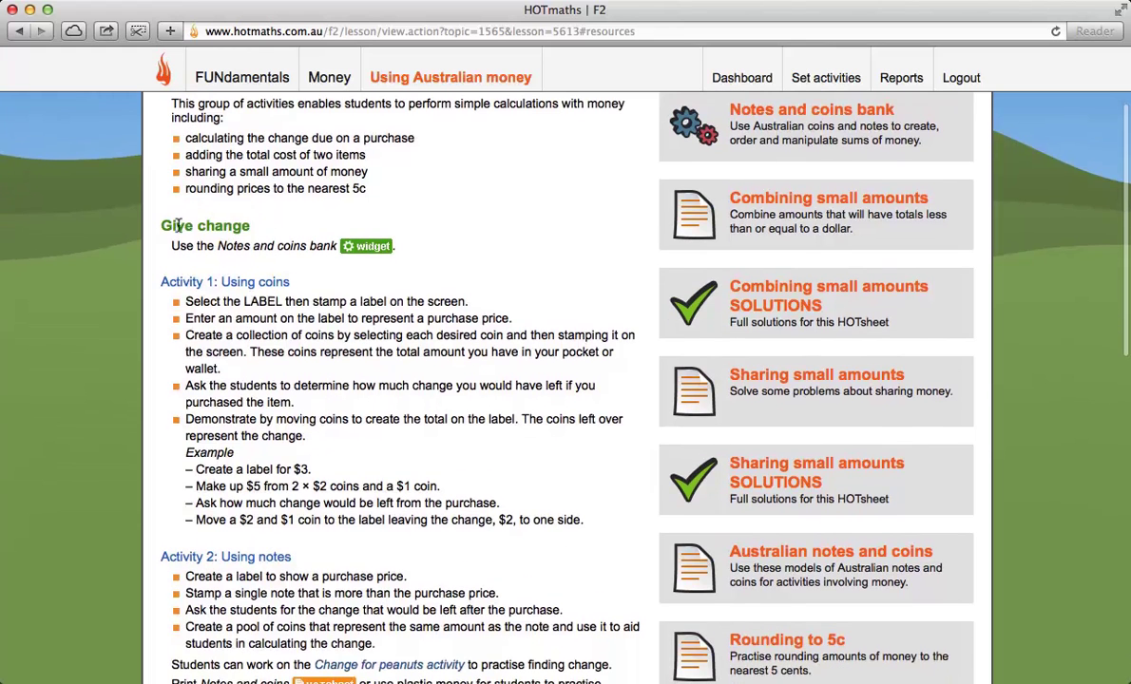
pyautogui.scroll(-10, 315, 469)
pyautogui.scroll(-18, 276, 485)
pyautogui.scroll(-4, 239, 313)
pyautogui.scroll(20, 245, 440)
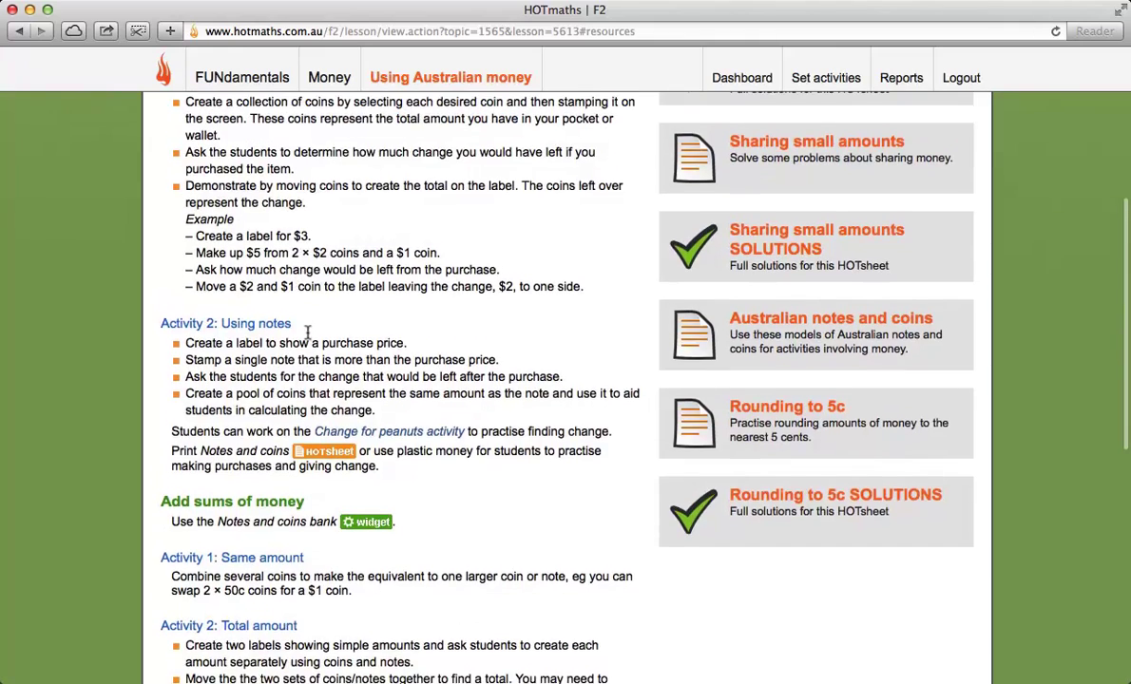
pyautogui.scroll(4, 307, 331)
pyautogui.scroll(-6, 285, 332)
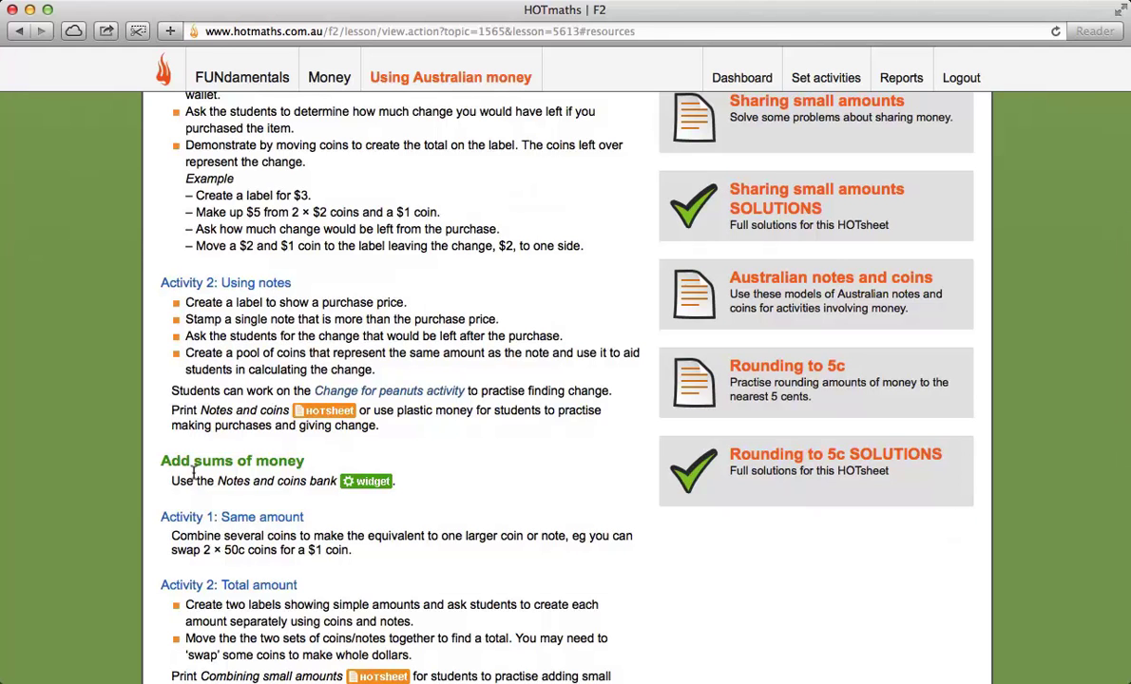
pyautogui.scroll(5, 333, 361)
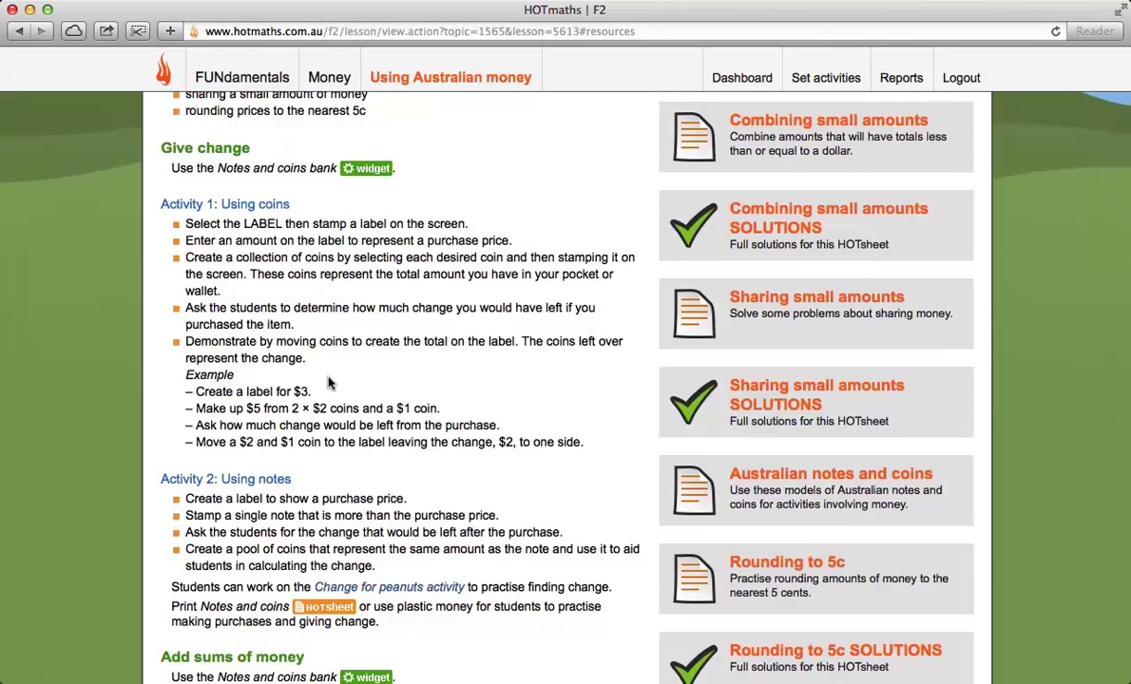
pyautogui.scroll(3, 390, 356)
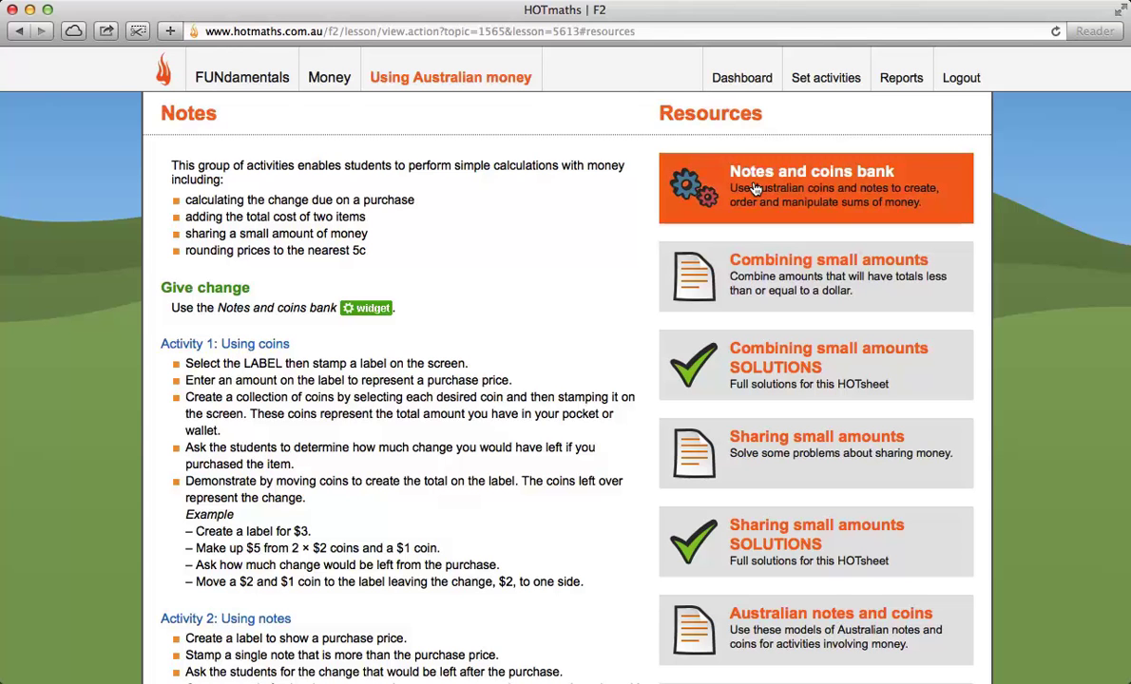
# Step: Open the Notes and coins bank and place a $20 note, a $5 note and a 20.00 label
pyautogui.click(756, 189)
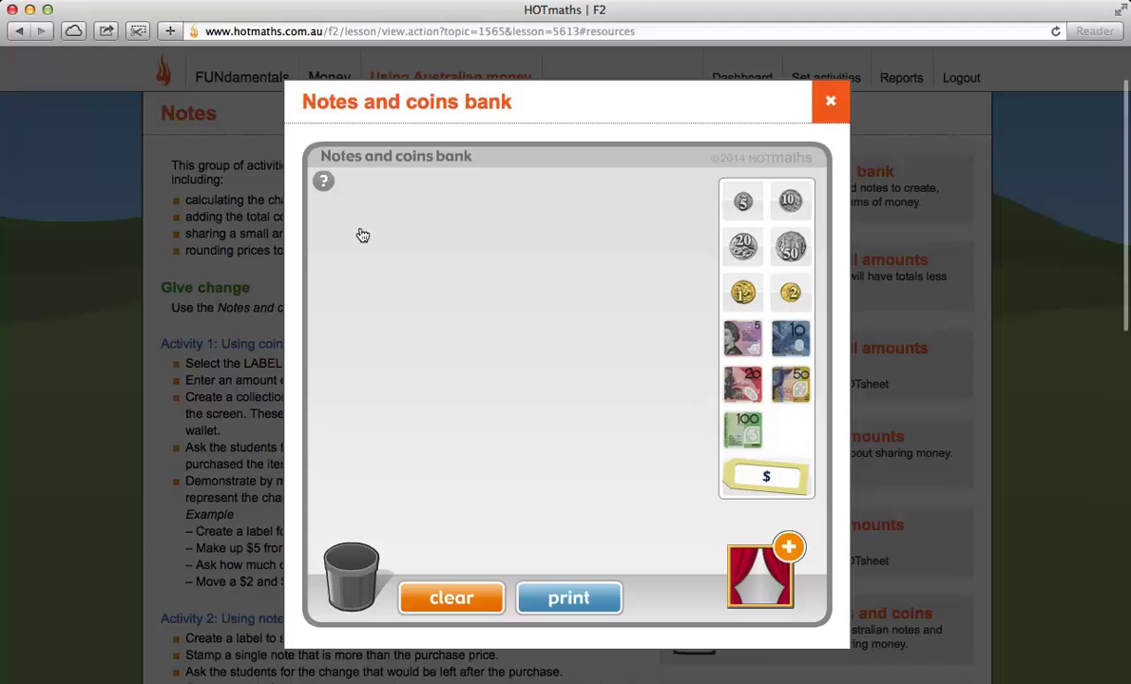
pyautogui.moveTo(742, 384); pyautogui.dragTo(427, 253)
pyautogui.moveTo(742, 342); pyautogui.dragTo(422, 317)
pyautogui.moveTo(750, 475); pyautogui.dragTo(615, 285)
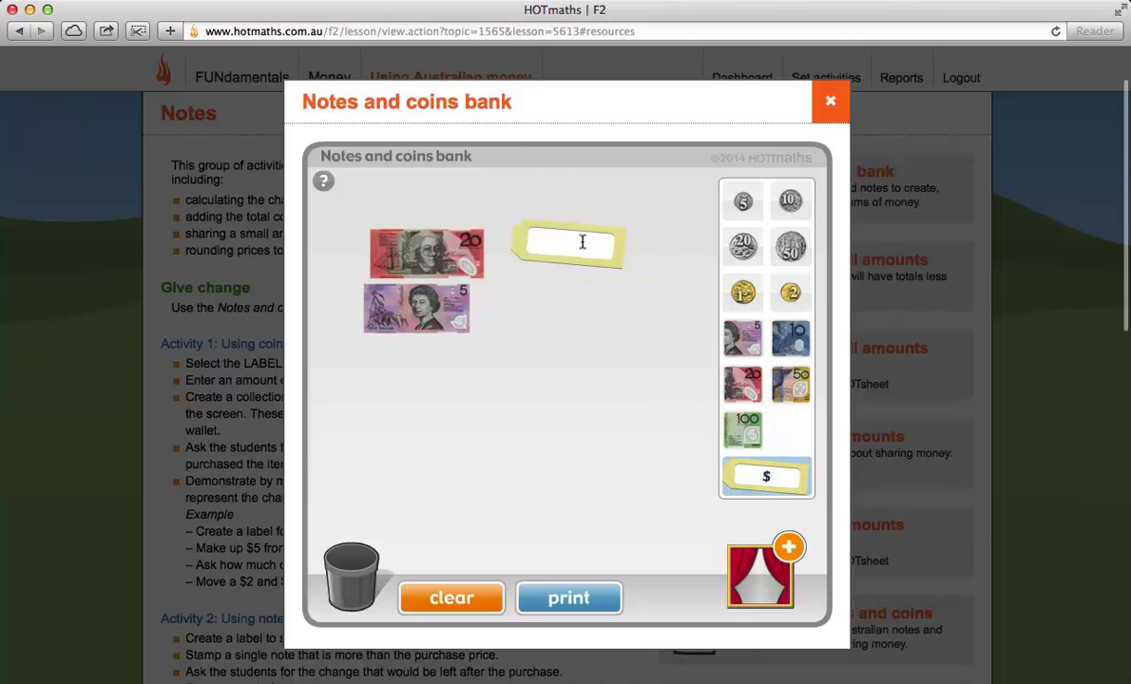
pyautogui.write('20')
pyautogui.write('.00')
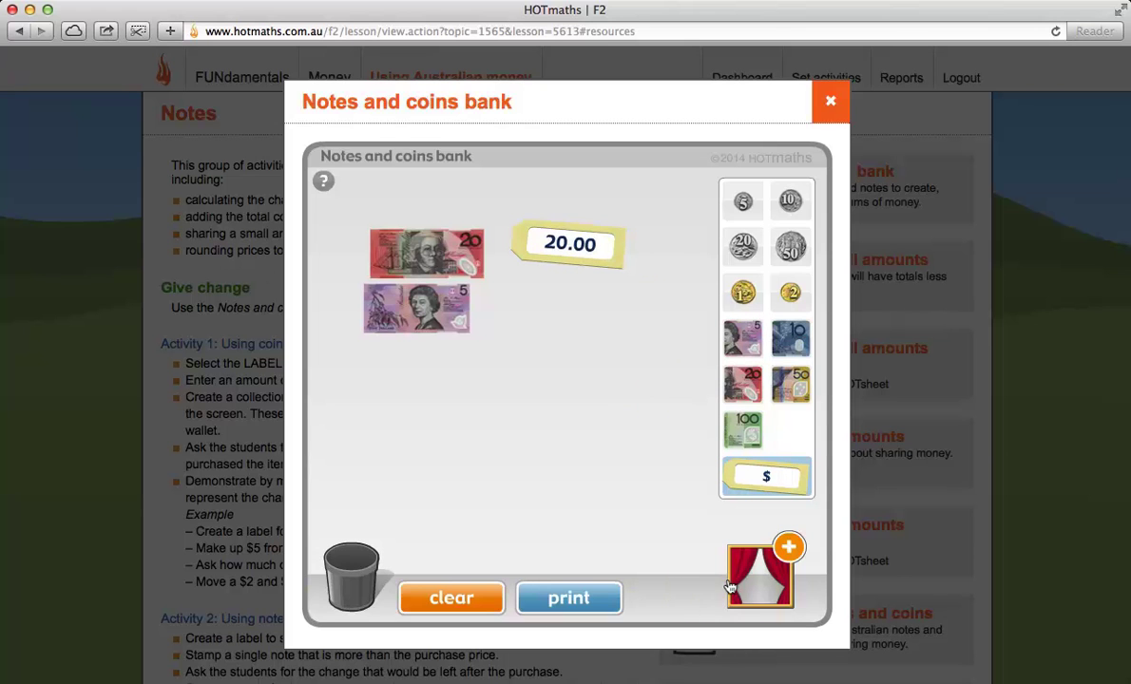
# Step: Cover the 20.00 label with a curtain frame and toggle it hidden and shown
pyautogui.moveTo(727, 542); pyautogui.dragTo(551, 251)
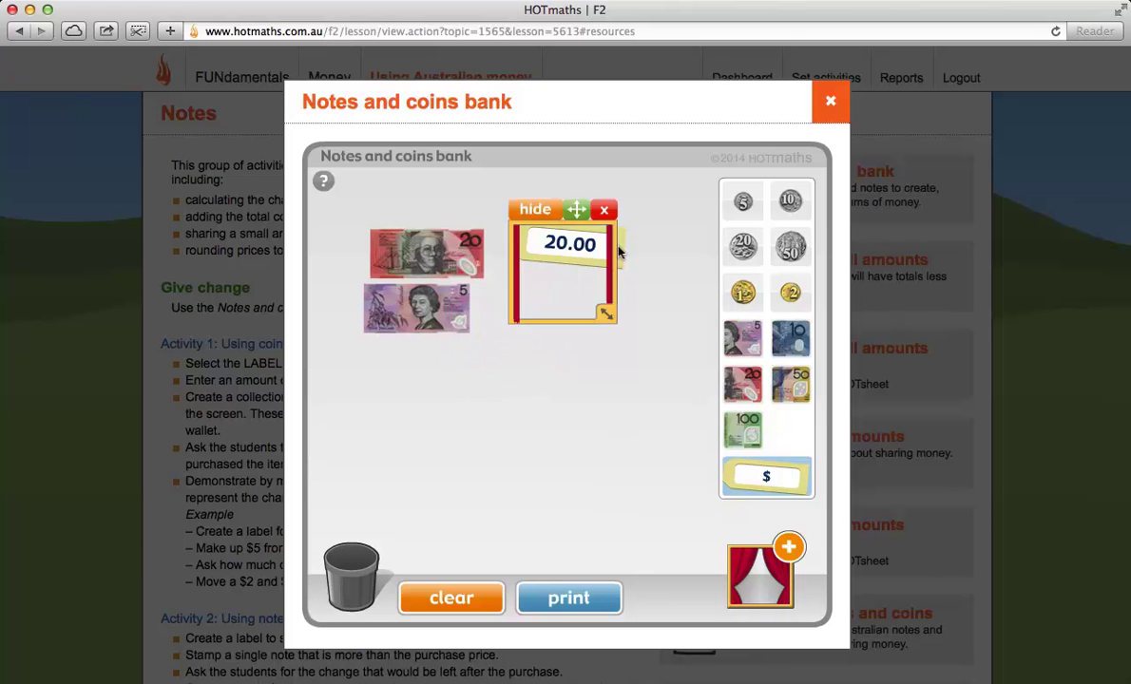
pyautogui.click(544, 194)
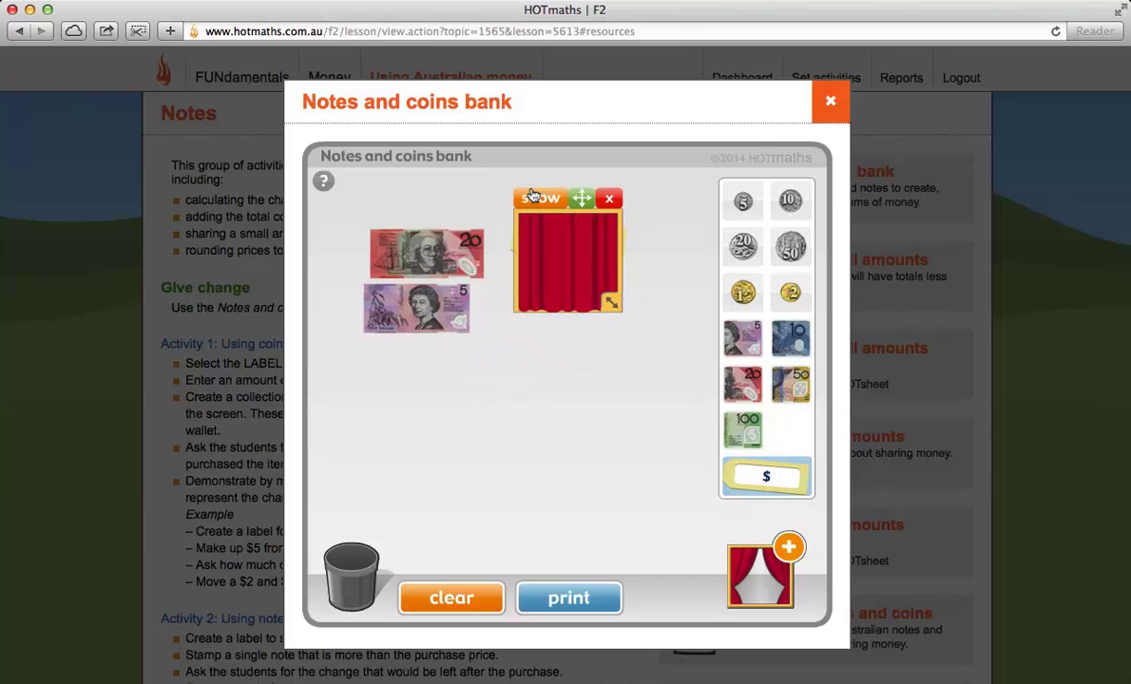
pyautogui.click(533, 196)
pyautogui.click(533, 196)
pyautogui.click(533, 196)
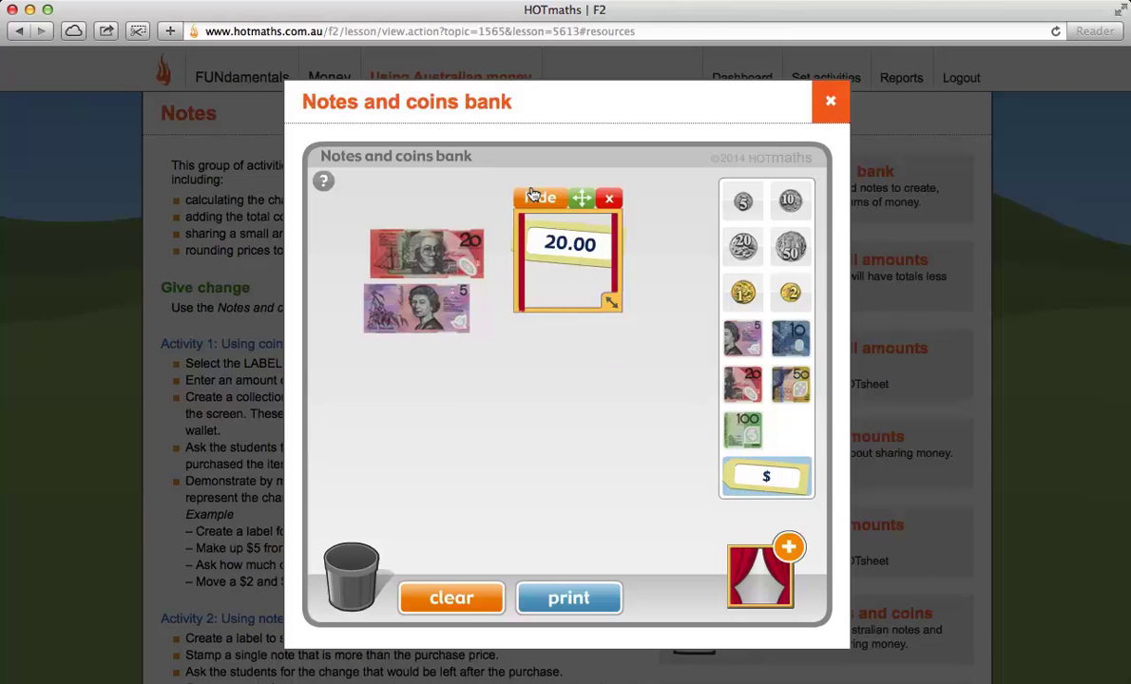
# Step: Close the Notes and coins bank and scroll through the Using Australian money notes back toward the top
pyautogui.click(823, 102)
pyautogui.scroll(-7, 424, 497)
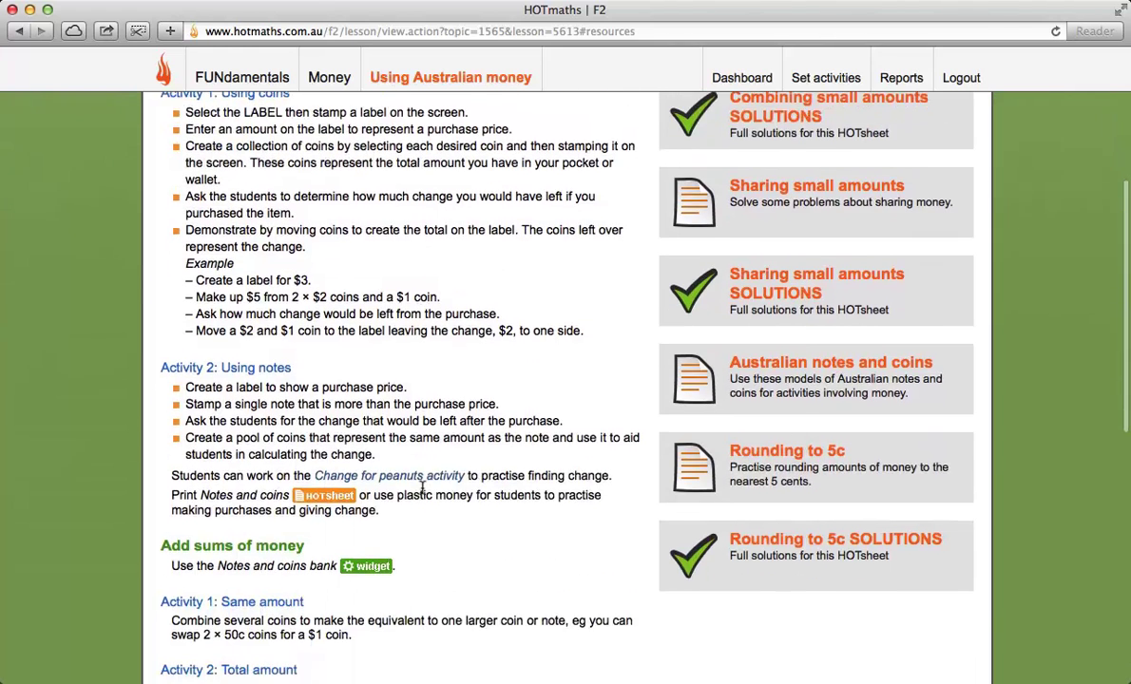
pyautogui.scroll(-4, 423, 414)
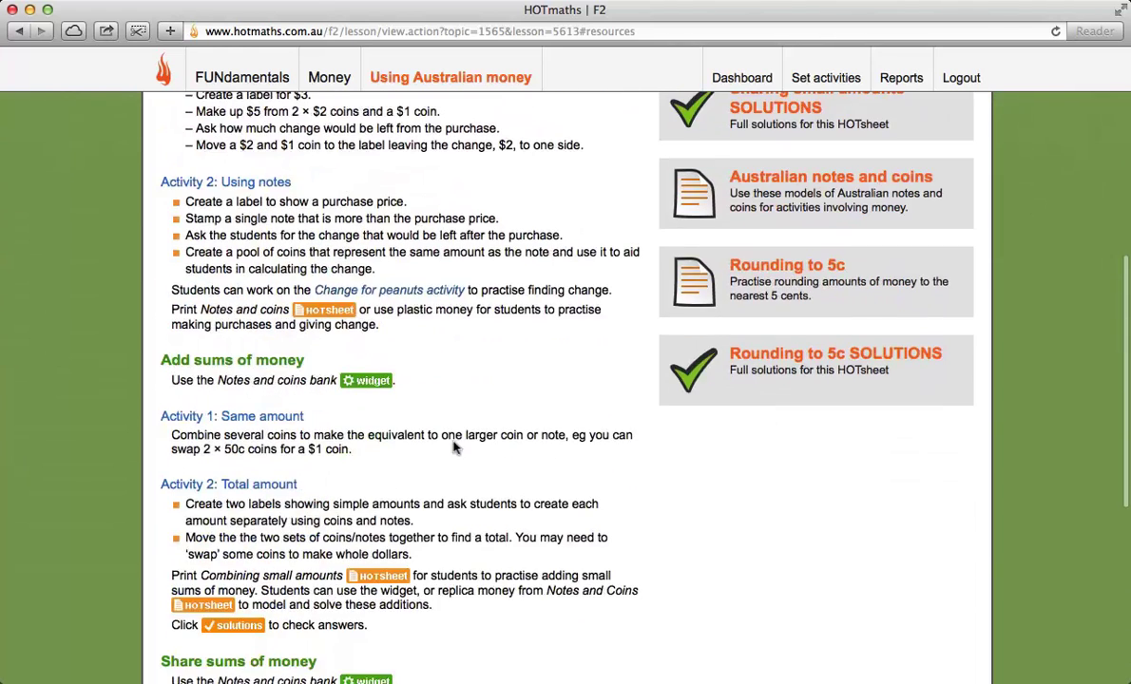
pyautogui.scroll(-2, 488, 449)
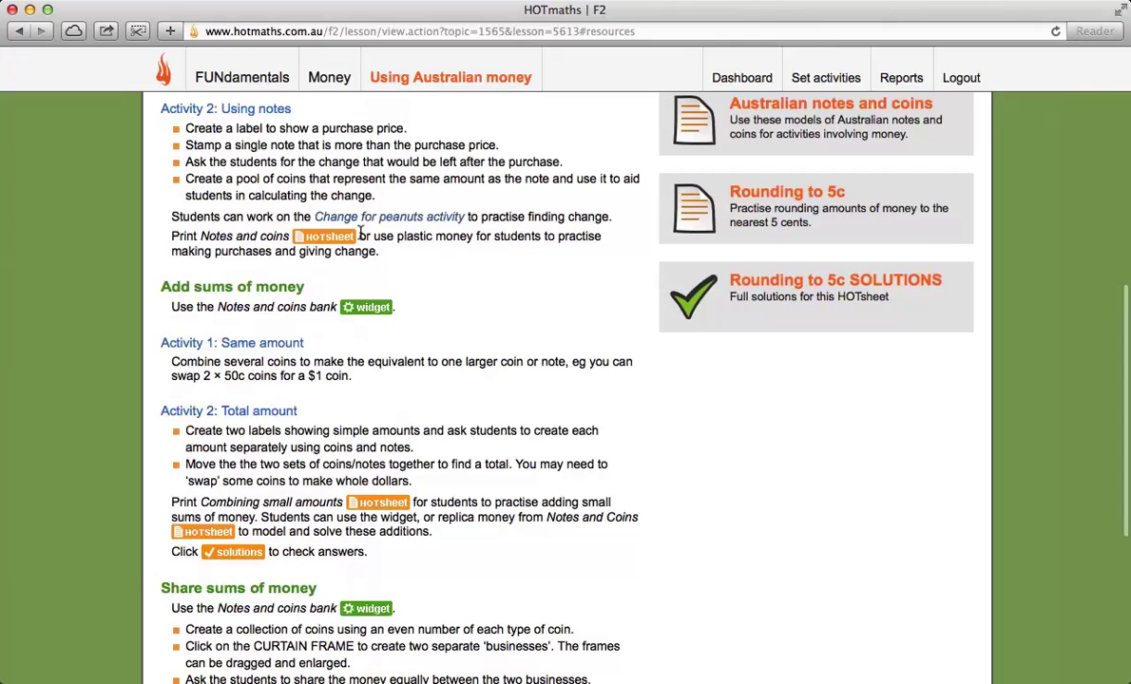
pyautogui.scroll(10, 517, 229)
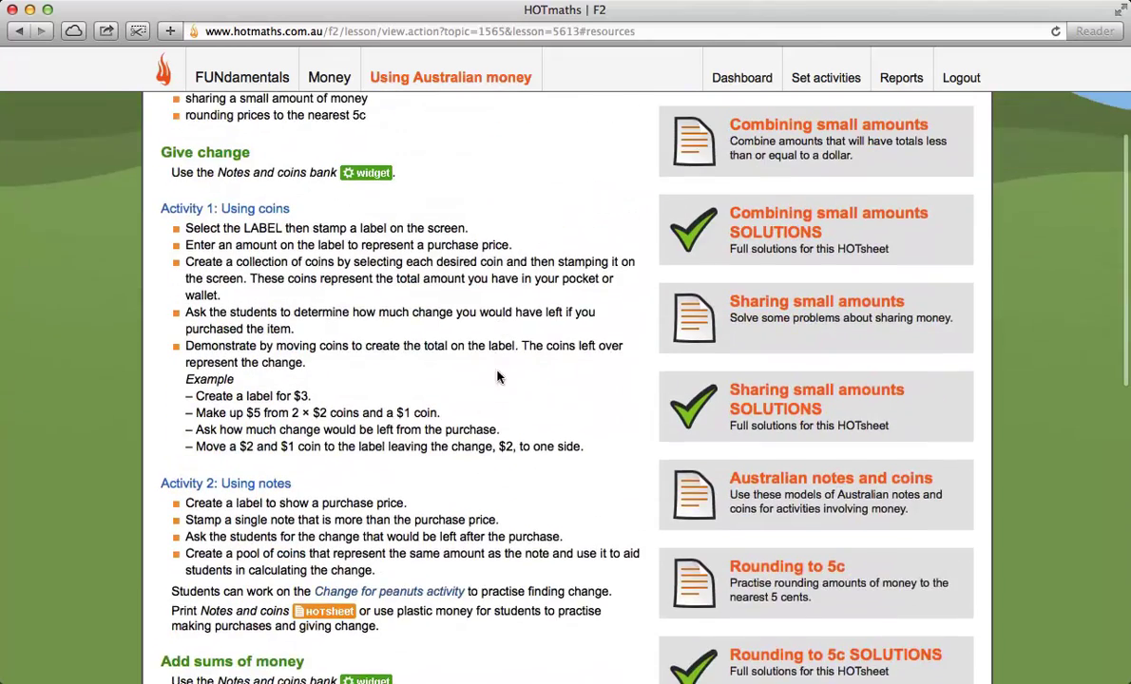
pyautogui.scroll(3, 500, 323)
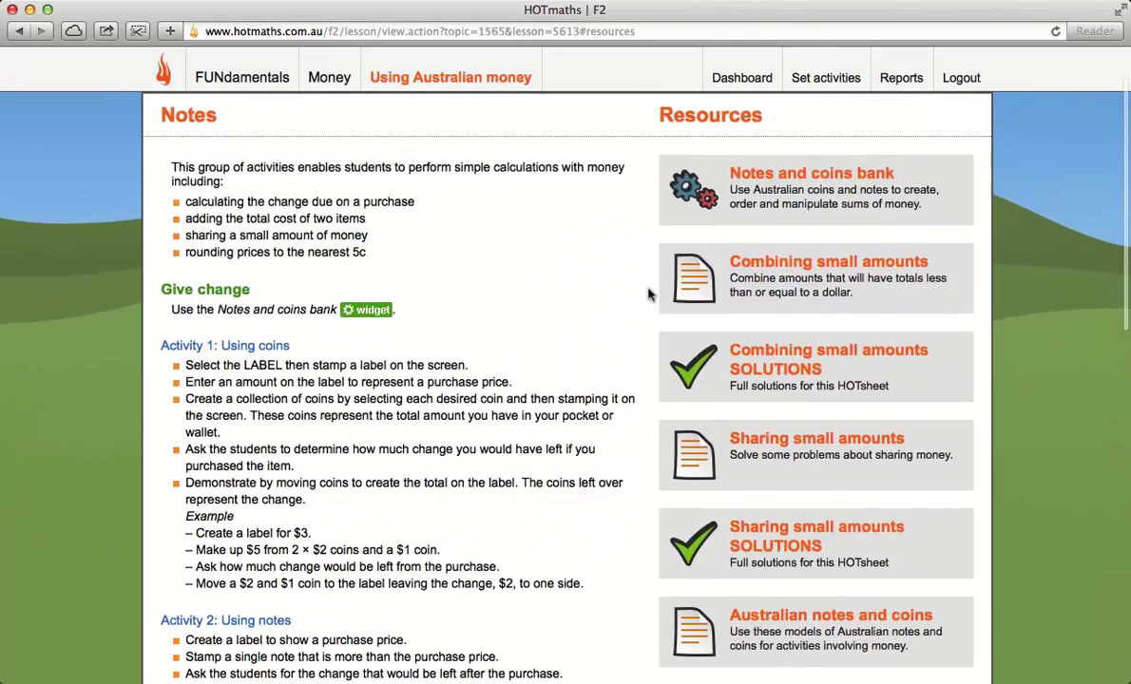
pyautogui.click(806, 265)
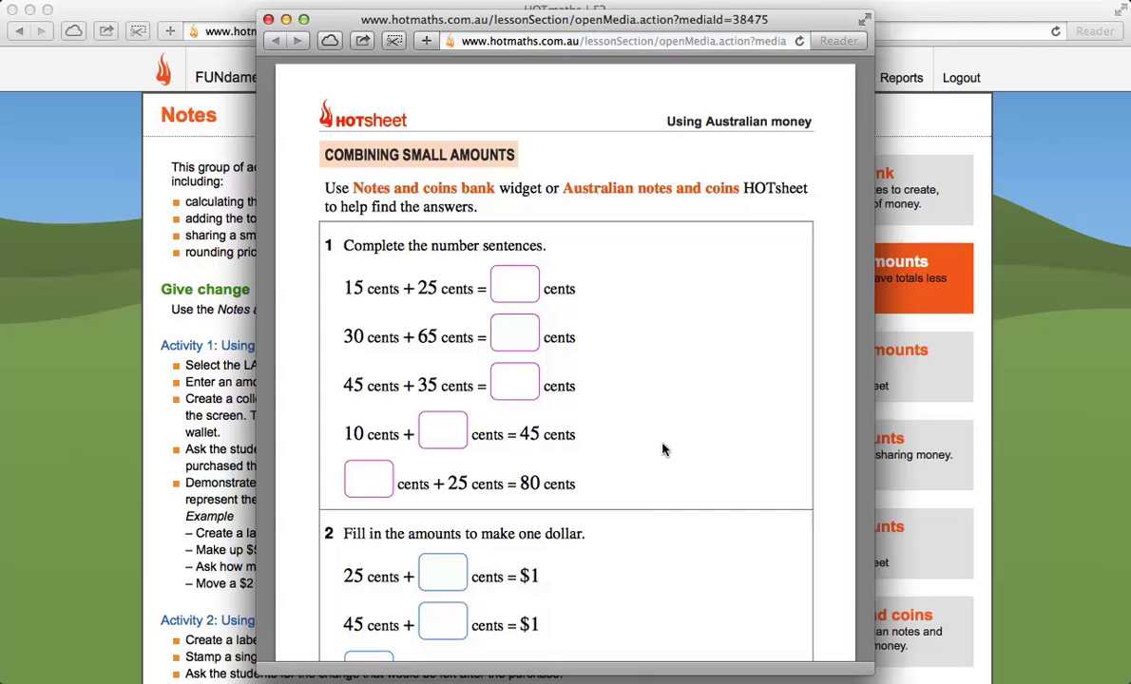
pyautogui.scroll(-5, 663, 450)
pyautogui.scroll(5, 673, 371)
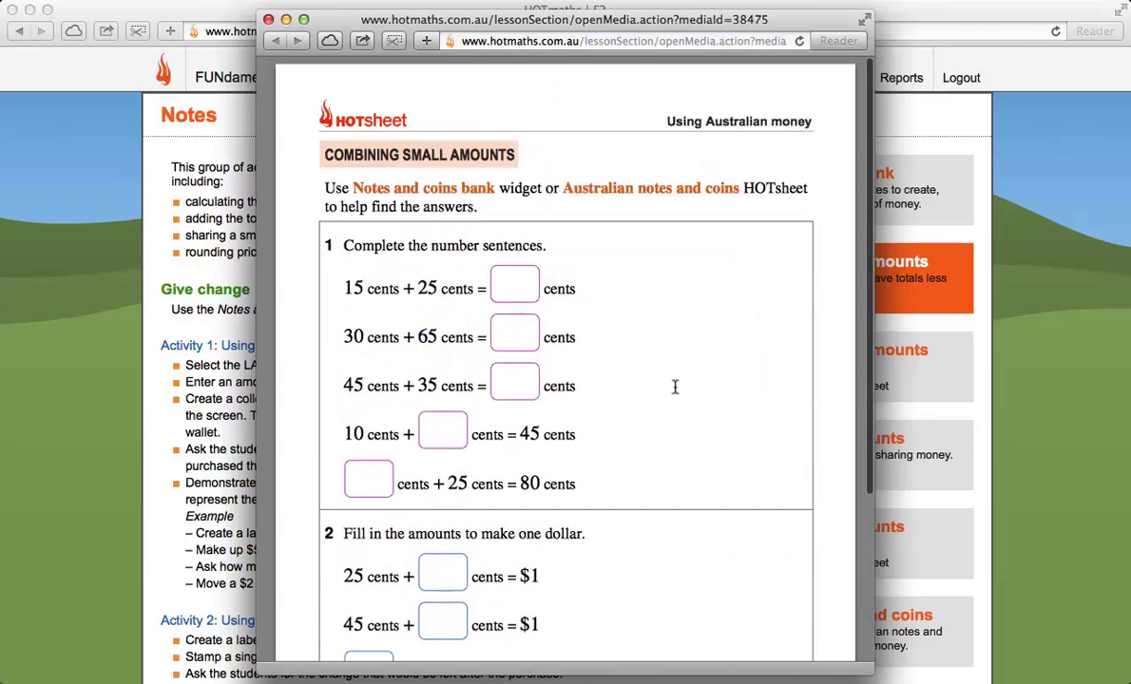
pyautogui.click(268, 19)
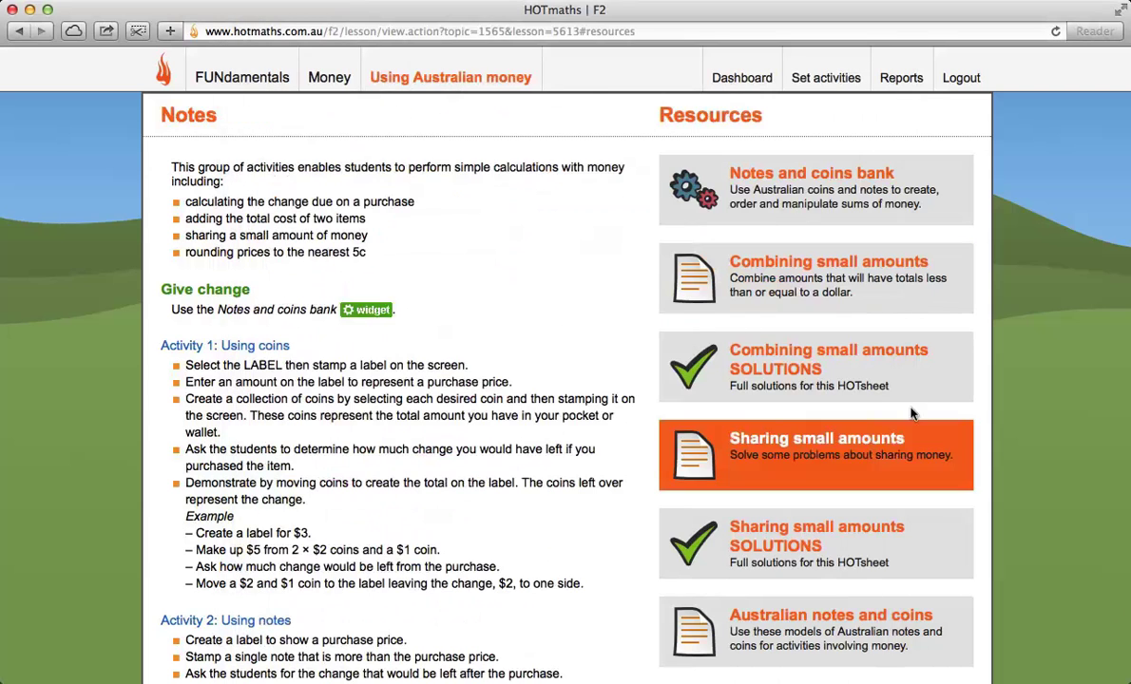
pyautogui.scroll(-2, 939, 613)
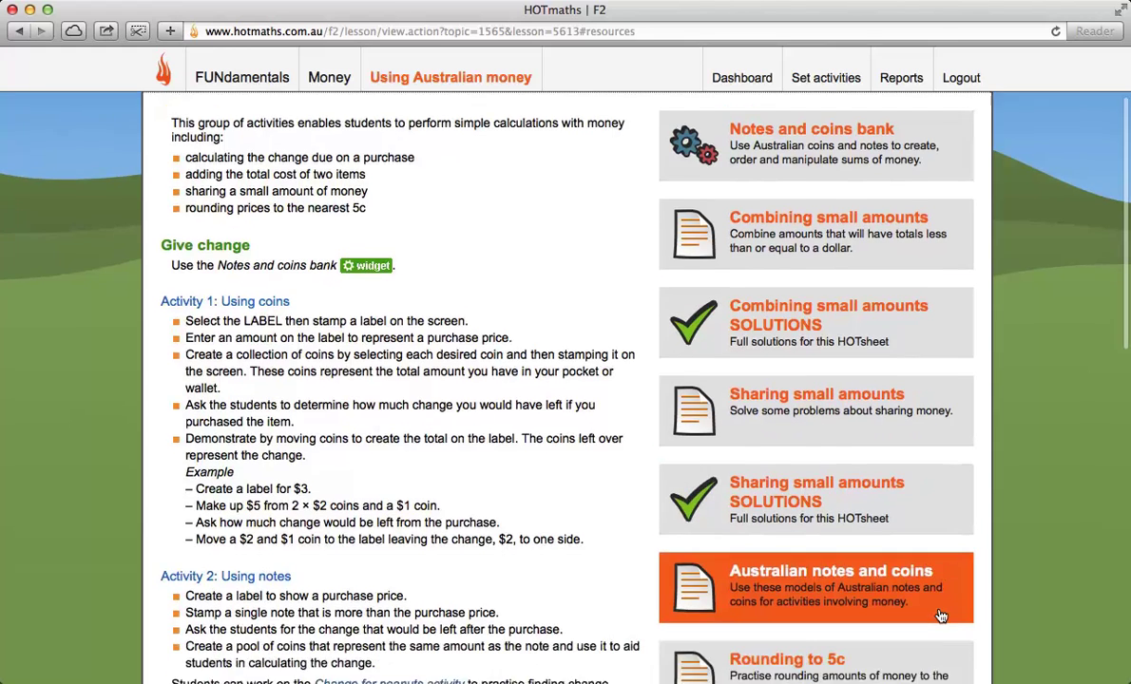
pyautogui.scroll(-5, 938, 616)
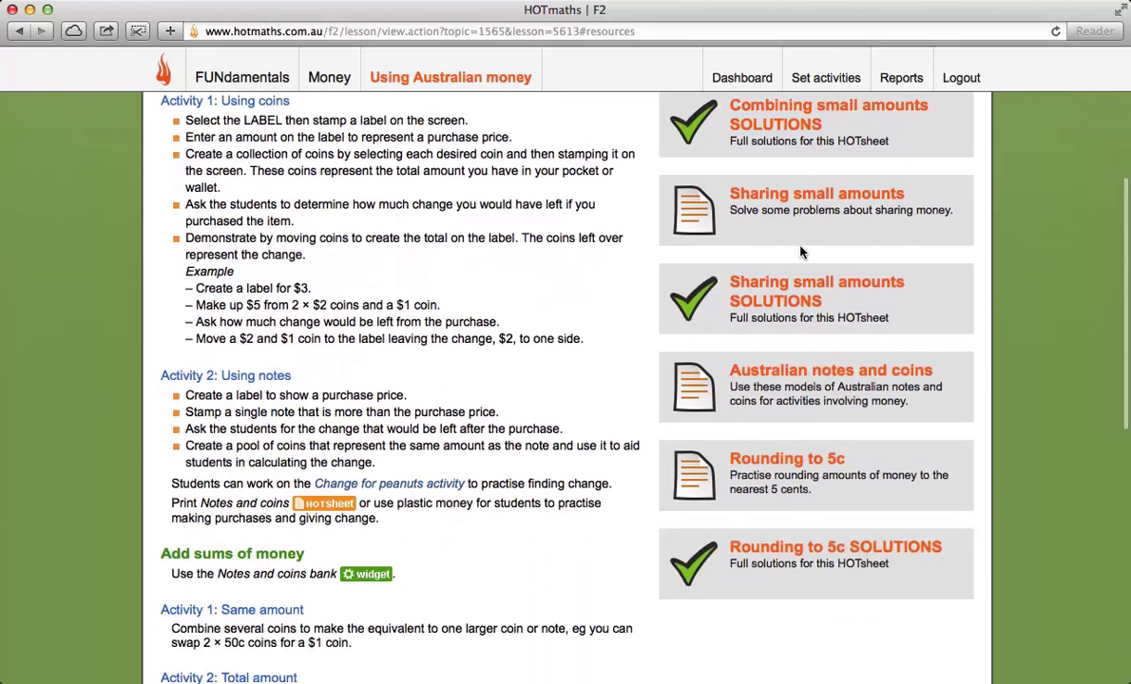
pyautogui.click(804, 391)
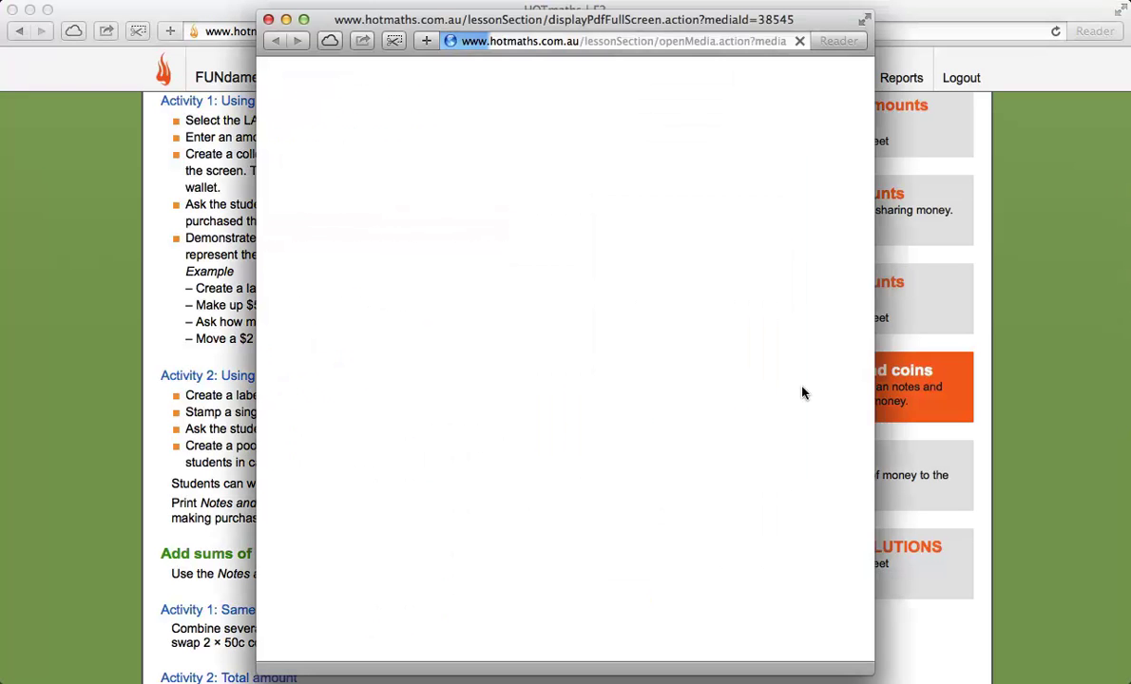
pyautogui.scroll(-5, 766, 527)
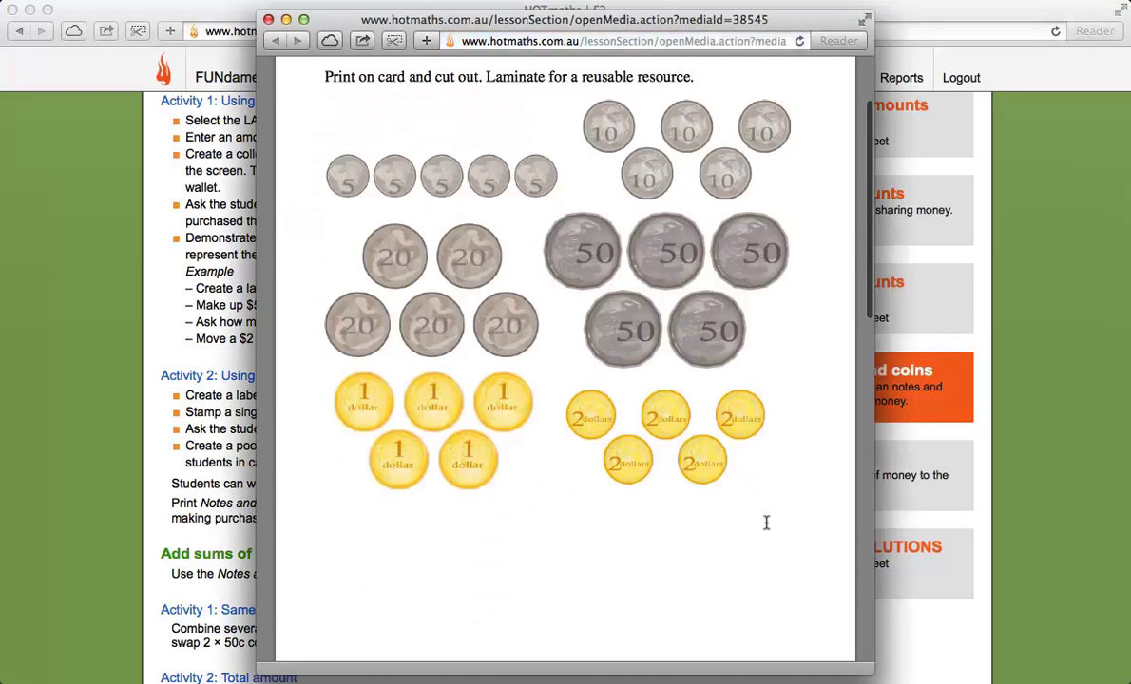
pyautogui.scroll(-12, 764, 529)
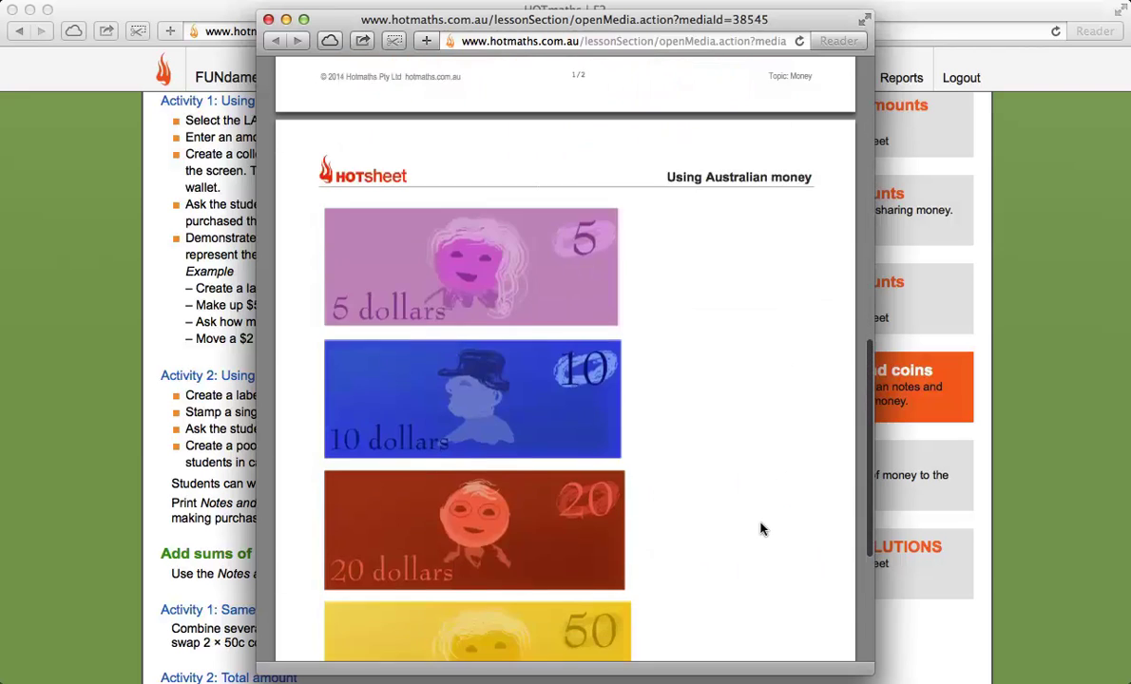
pyautogui.scroll(10, 475, 269)
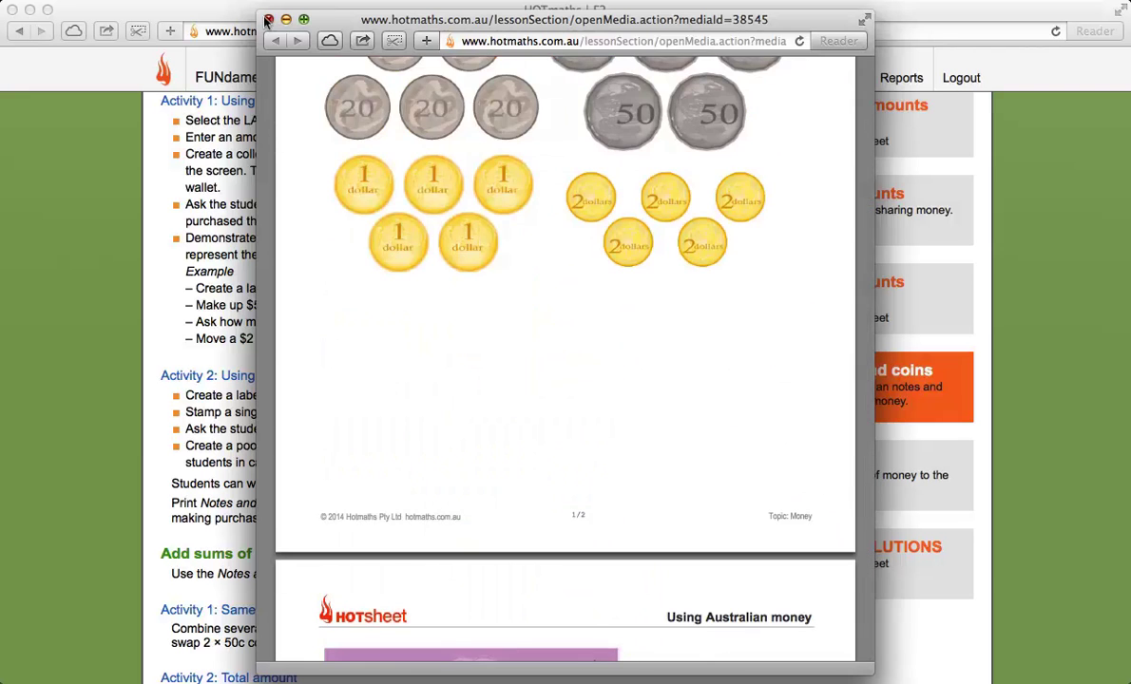
pyautogui.click(268, 19)
pyautogui.scroll(5, 413, 260)
pyautogui.scroll(2, 414, 259)
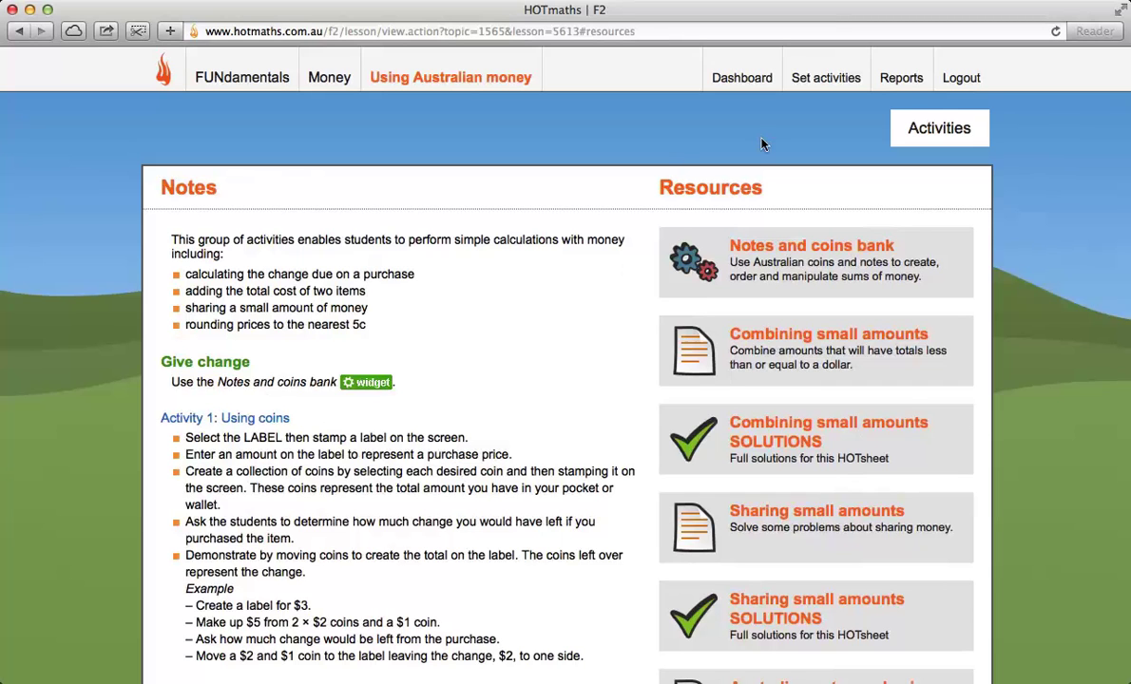
# Step: View the Change for peanuts activity card with its stars, then go to the teacher Reports page
pyautogui.click(932, 129)
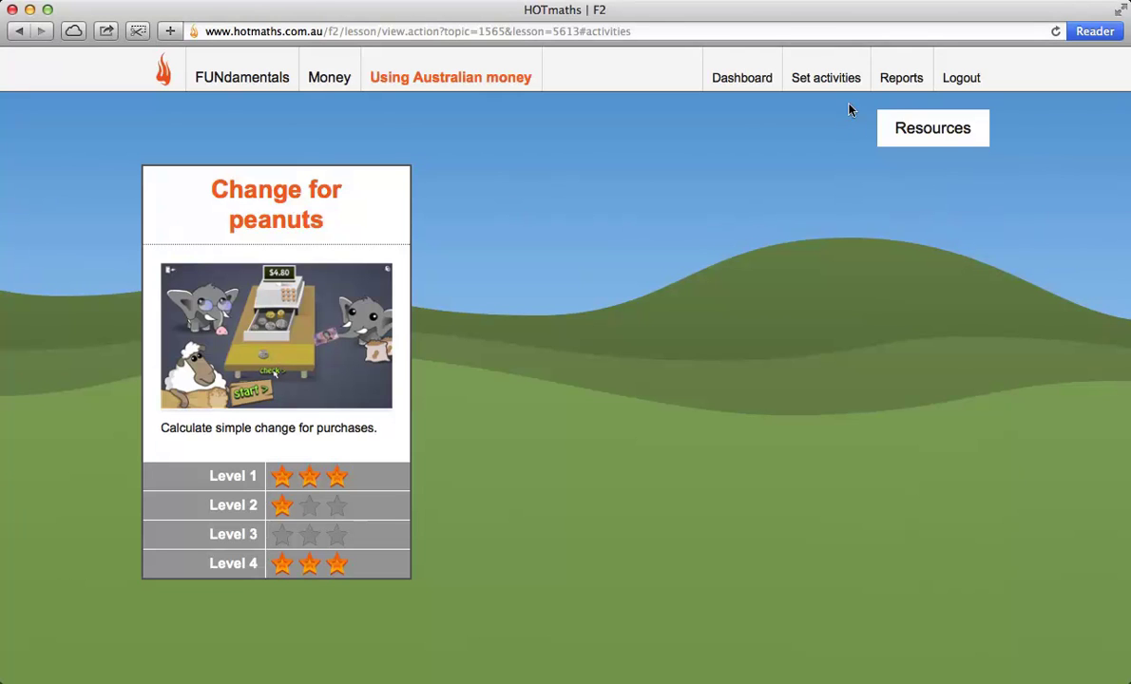
pyautogui.click(902, 77)
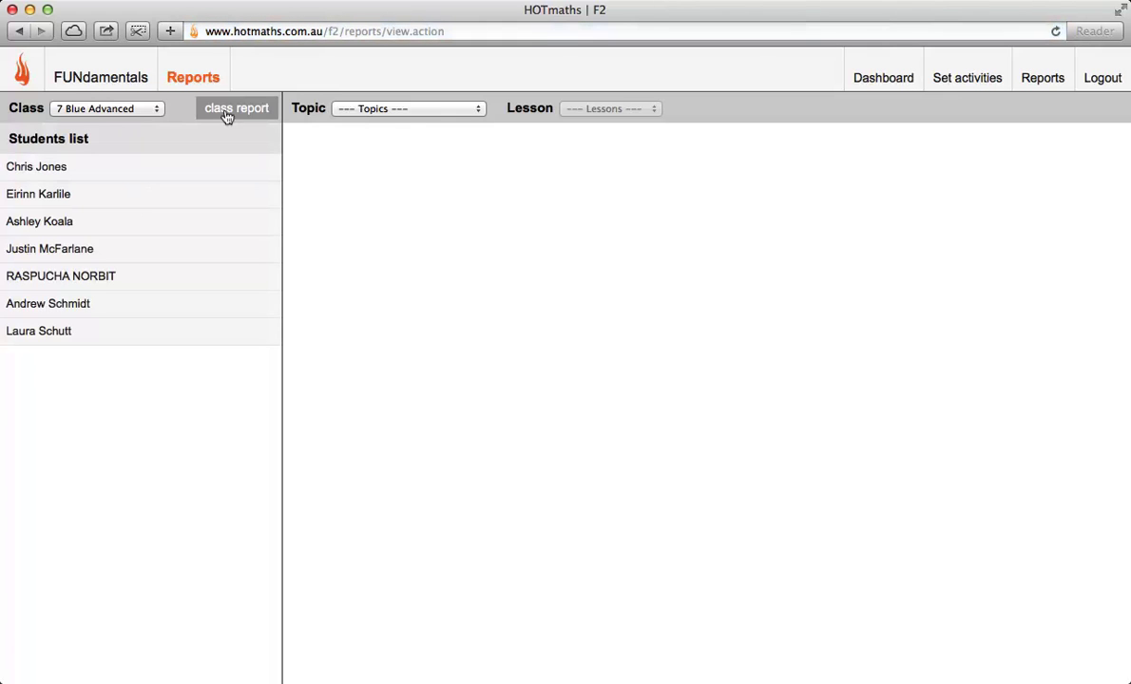
# Step: View the class's Numbers to 10 report and the fourth student's report, then go to Set activities
pyautogui.click(412, 109)
pyautogui.click(380, 121)
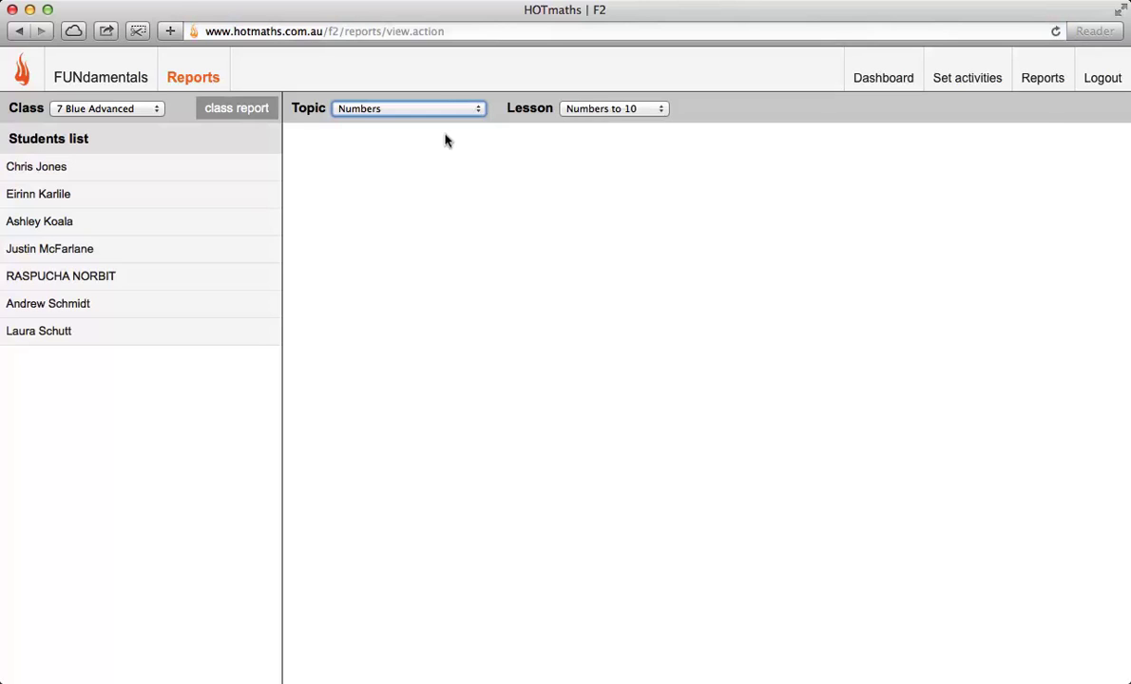
pyautogui.click(217, 111)
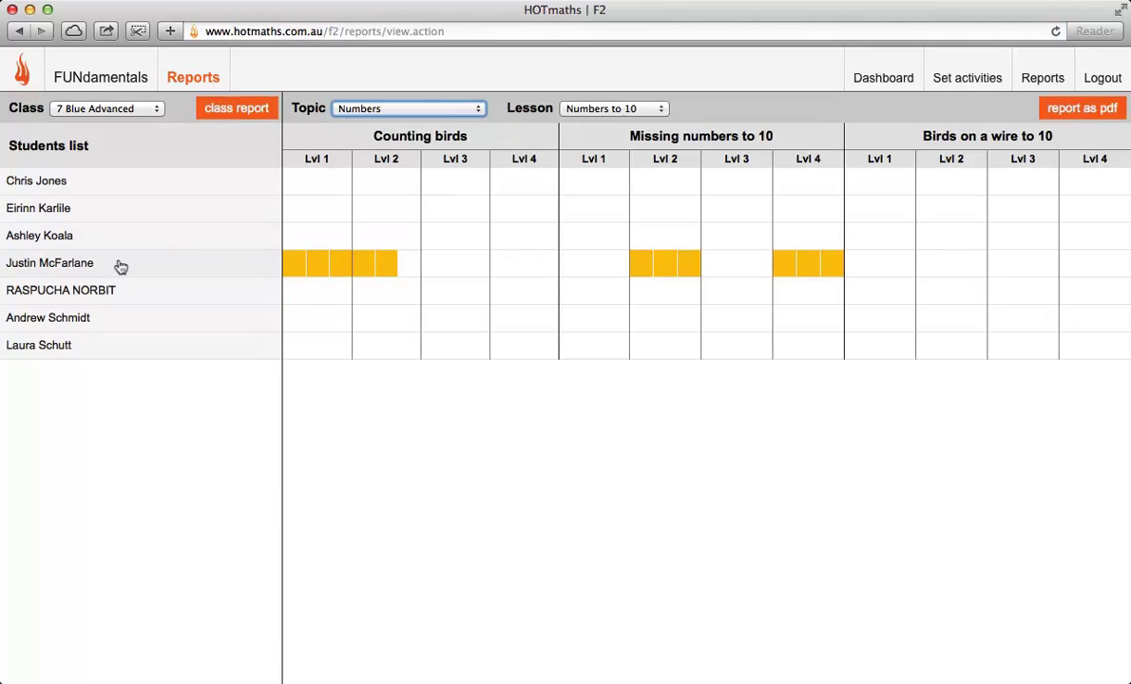
pyautogui.click(49, 263)
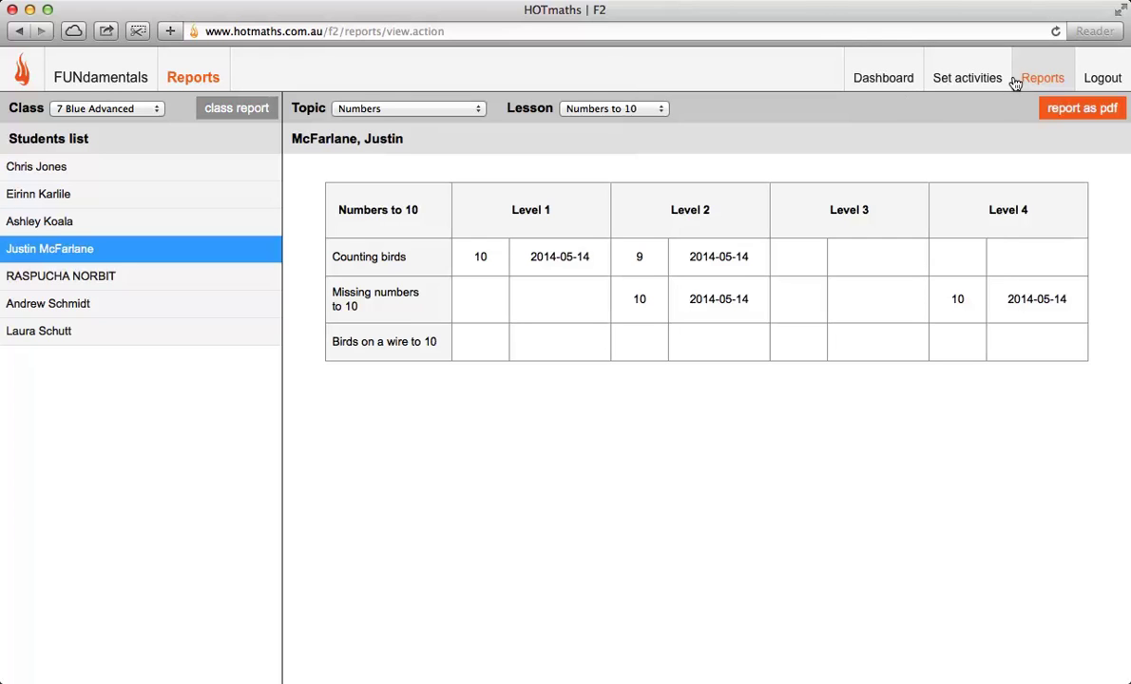
pyautogui.click(966, 76)
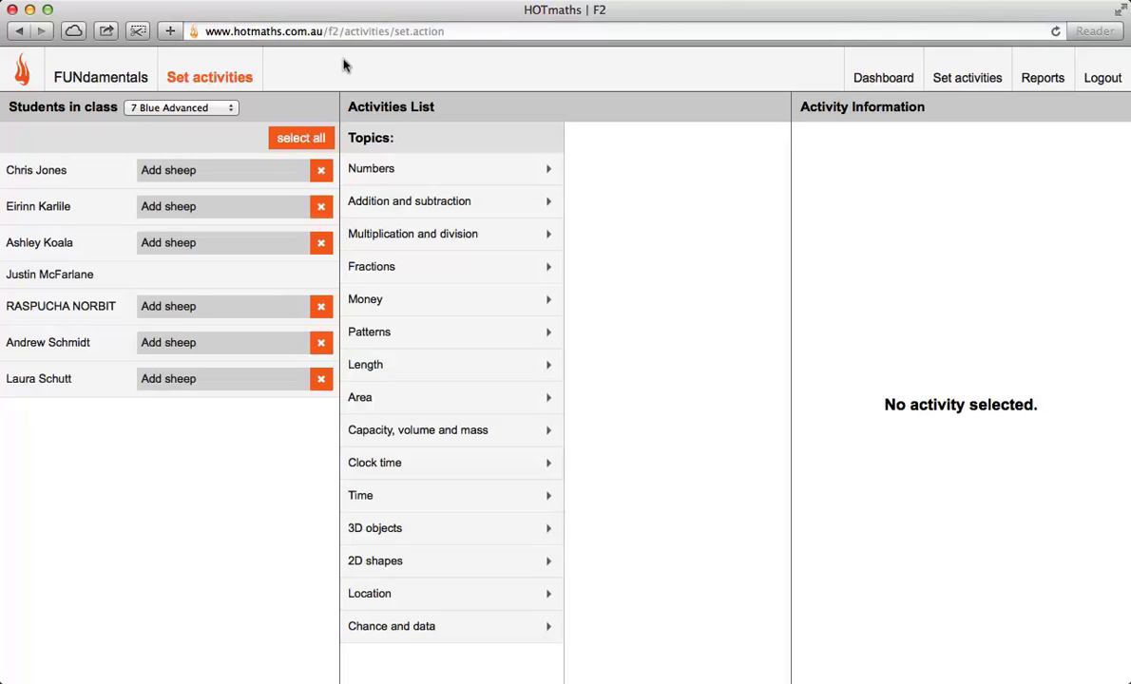
# Step: Clear the second student's sheep task and pick the Skip count by 2, 5 or 10 activity
pyautogui.click(44, 203)
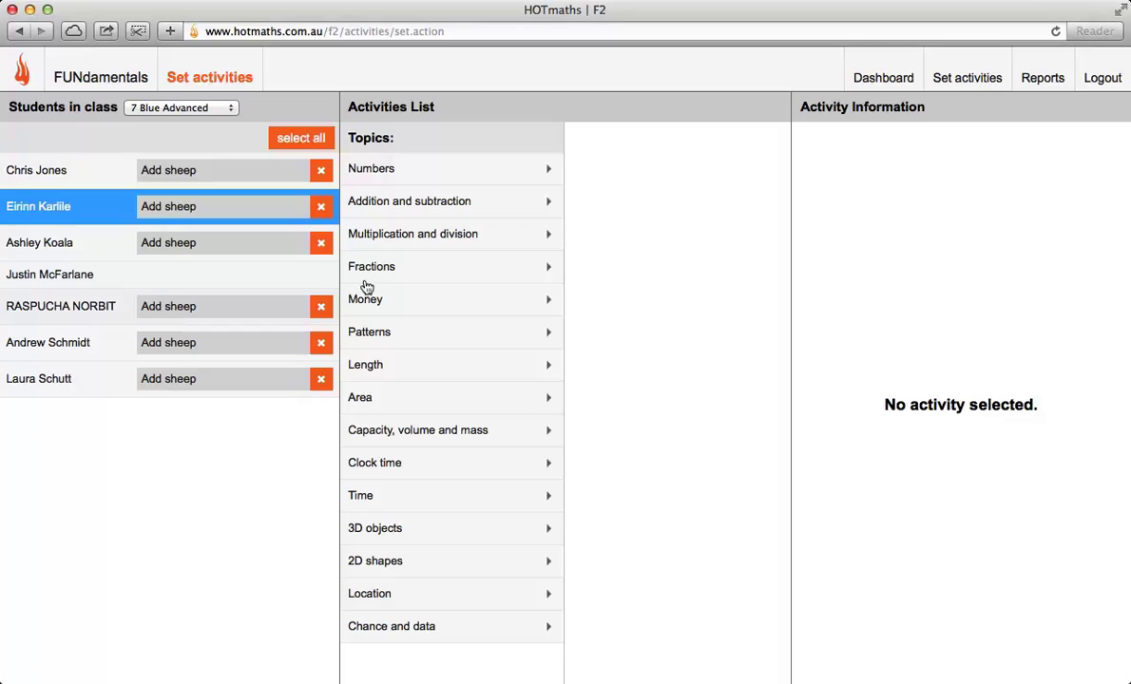
pyautogui.click(320, 207)
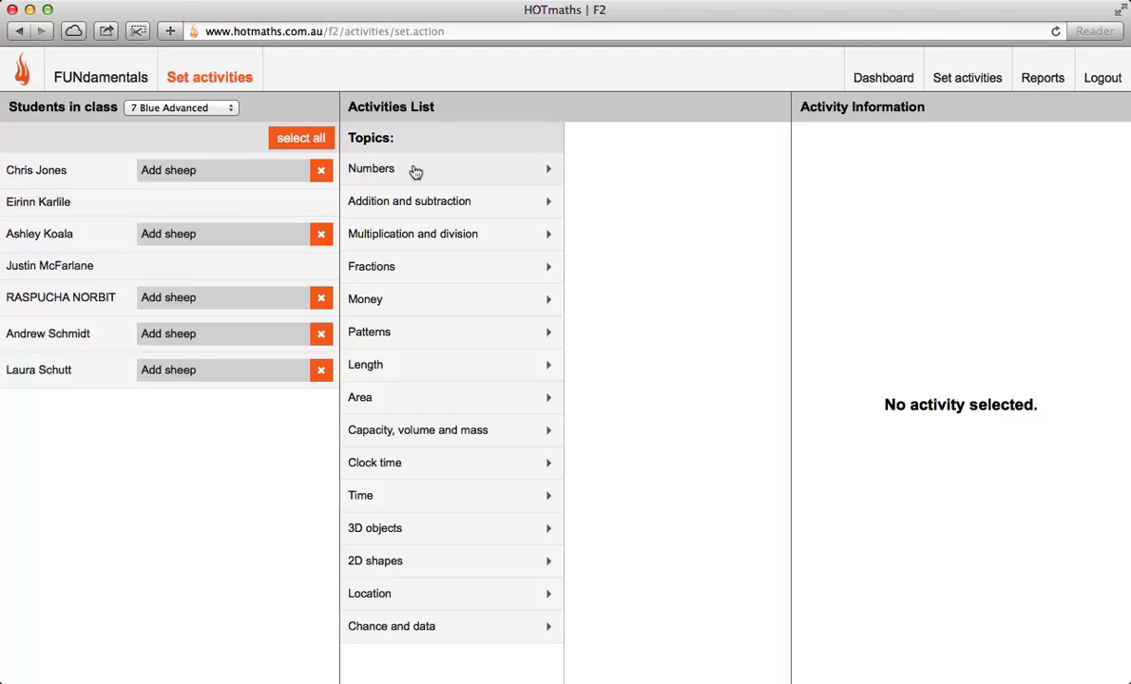
pyautogui.click(424, 235)
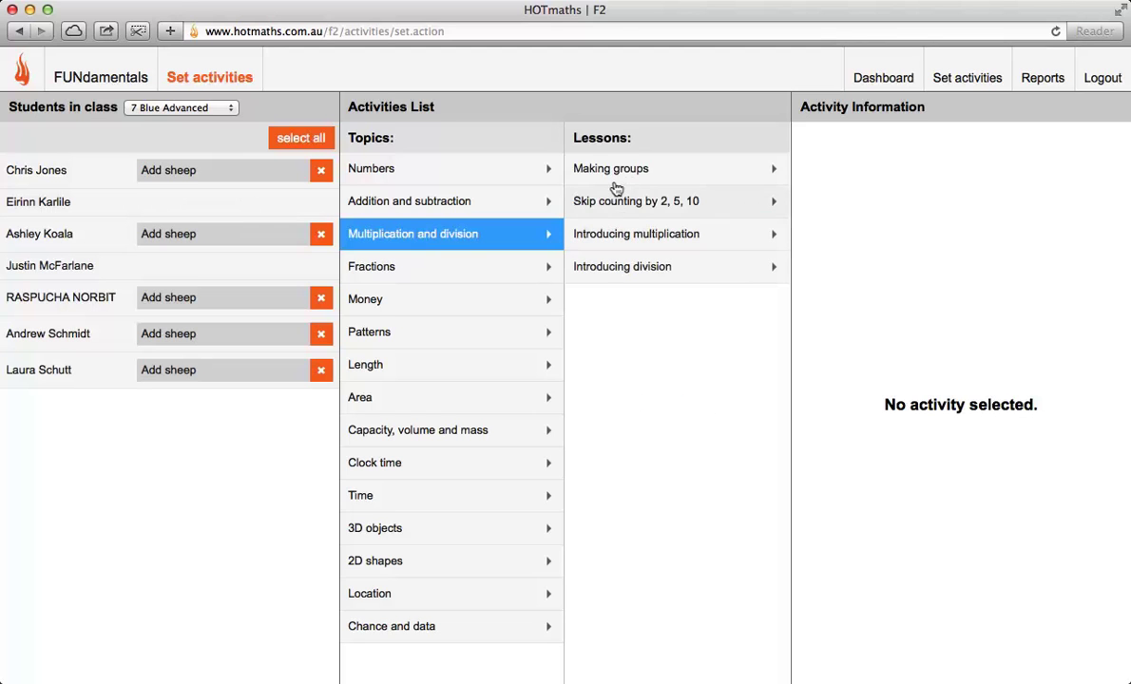
pyautogui.click(686, 204)
pyautogui.click(734, 172)
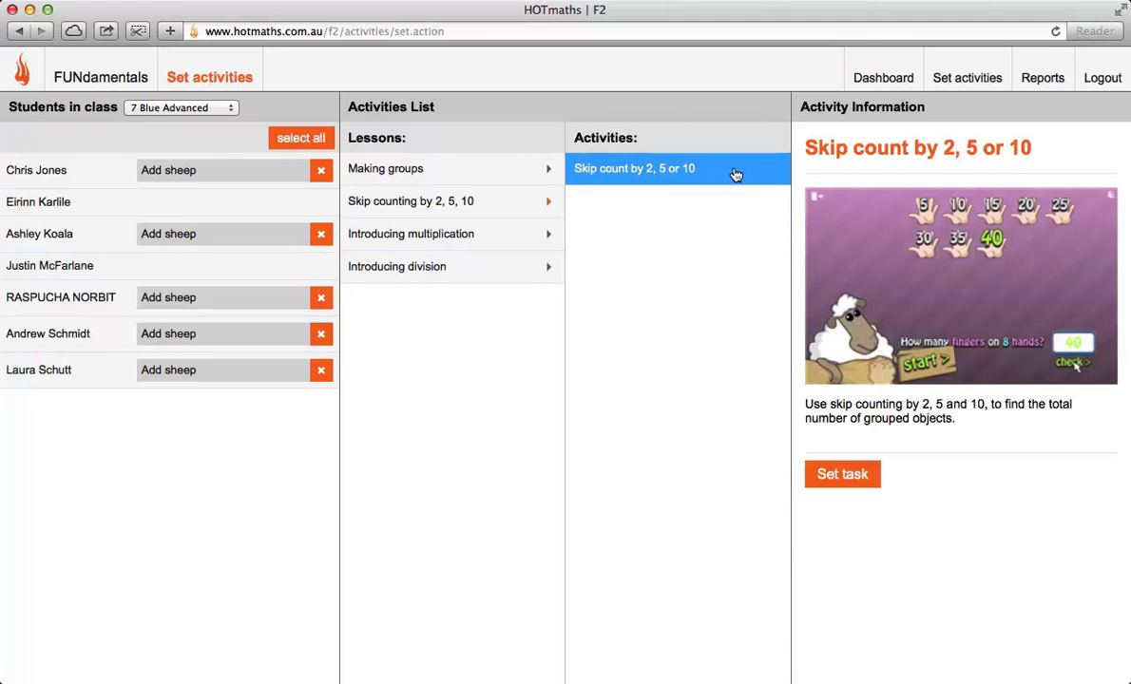
# Step: Assign Skip count by 2, 5 or 10 to the second student after the choose-students warning
pyautogui.click(850, 472)
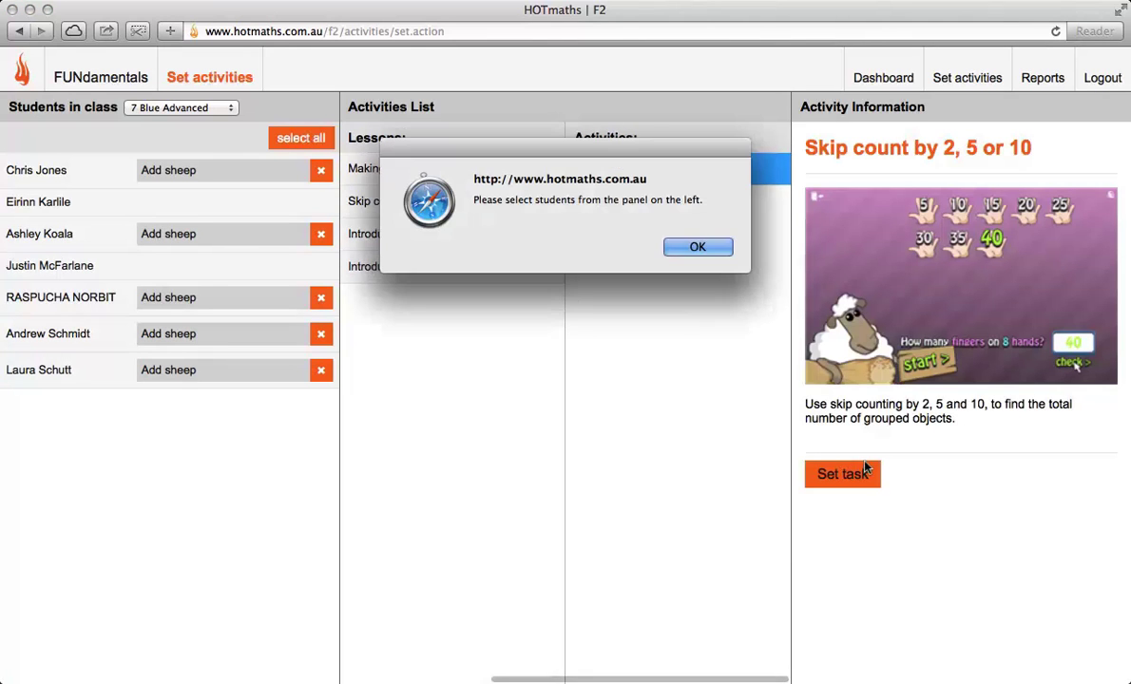
pyautogui.click(694, 249)
pyautogui.click(181, 203)
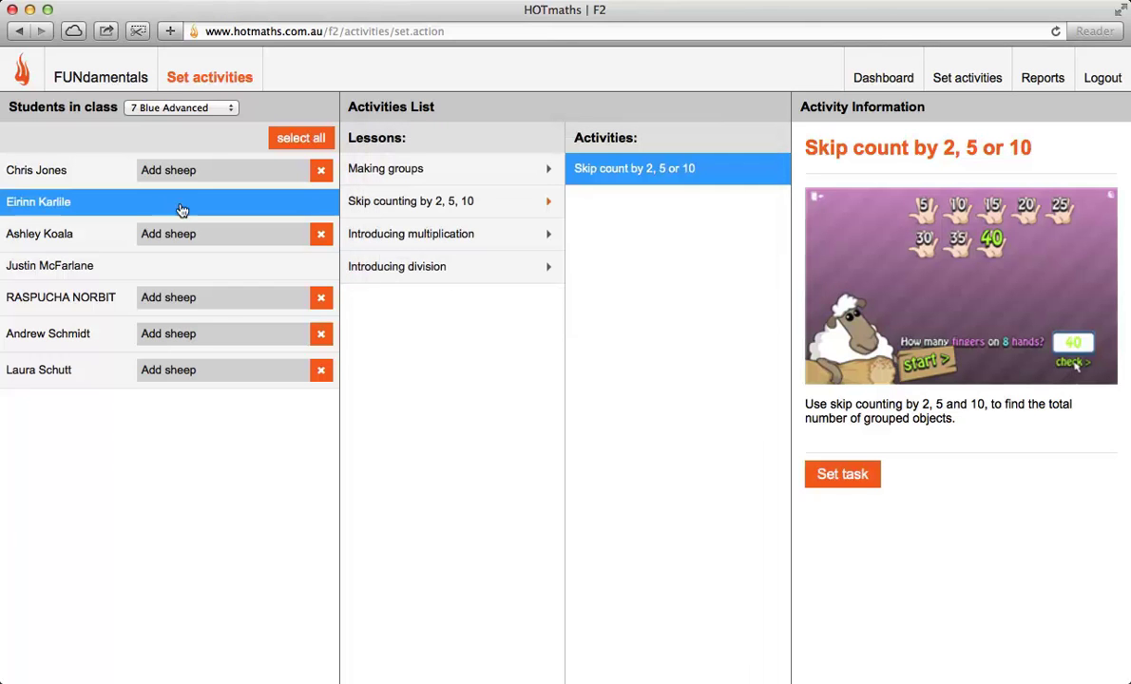
pyautogui.click(858, 473)
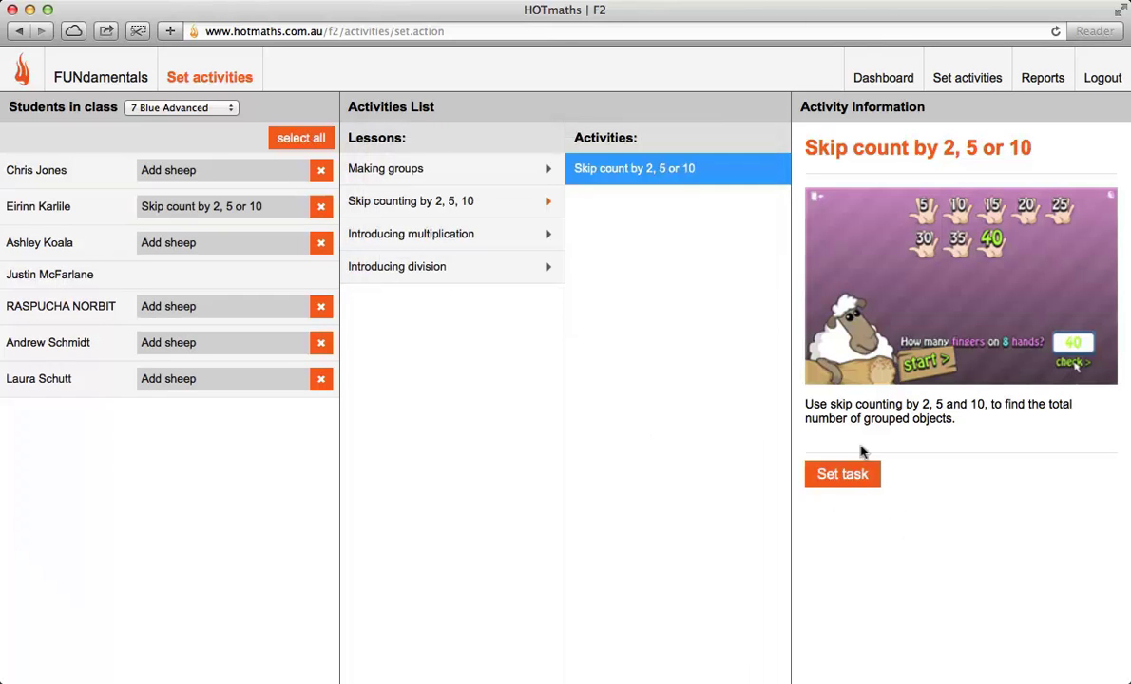
# Step: Assign the activity to all 7 Blue Advanced students, overwriting existing tasks, and return to FUNdamentals
pyautogui.click(283, 138)
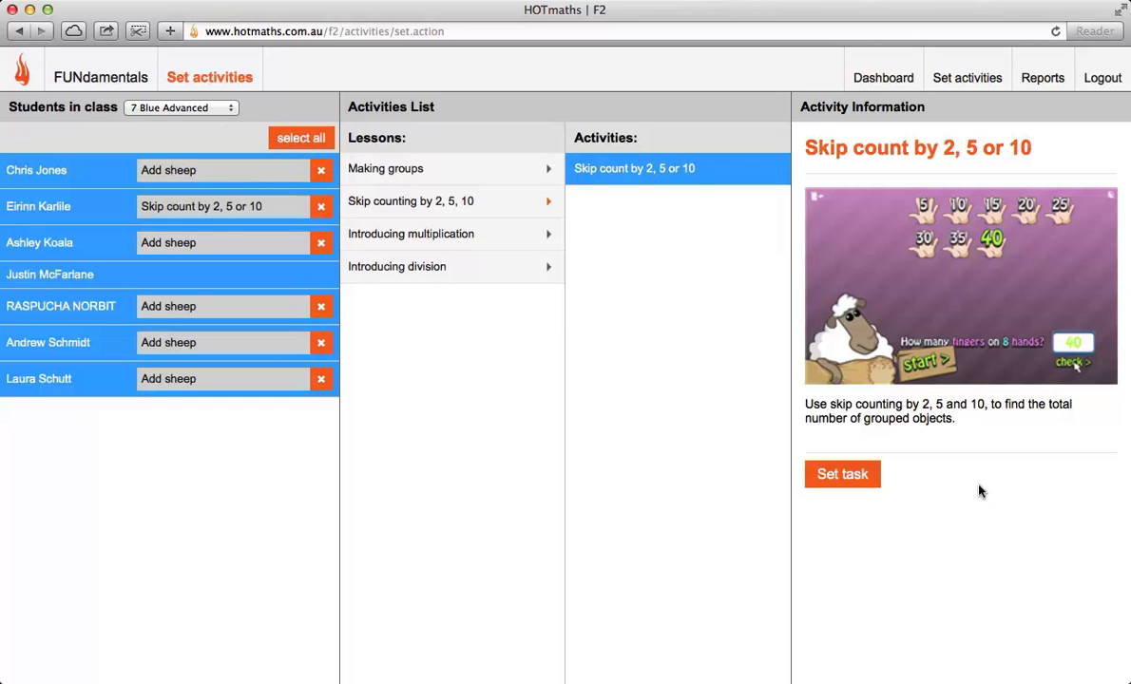
pyautogui.click(842, 472)
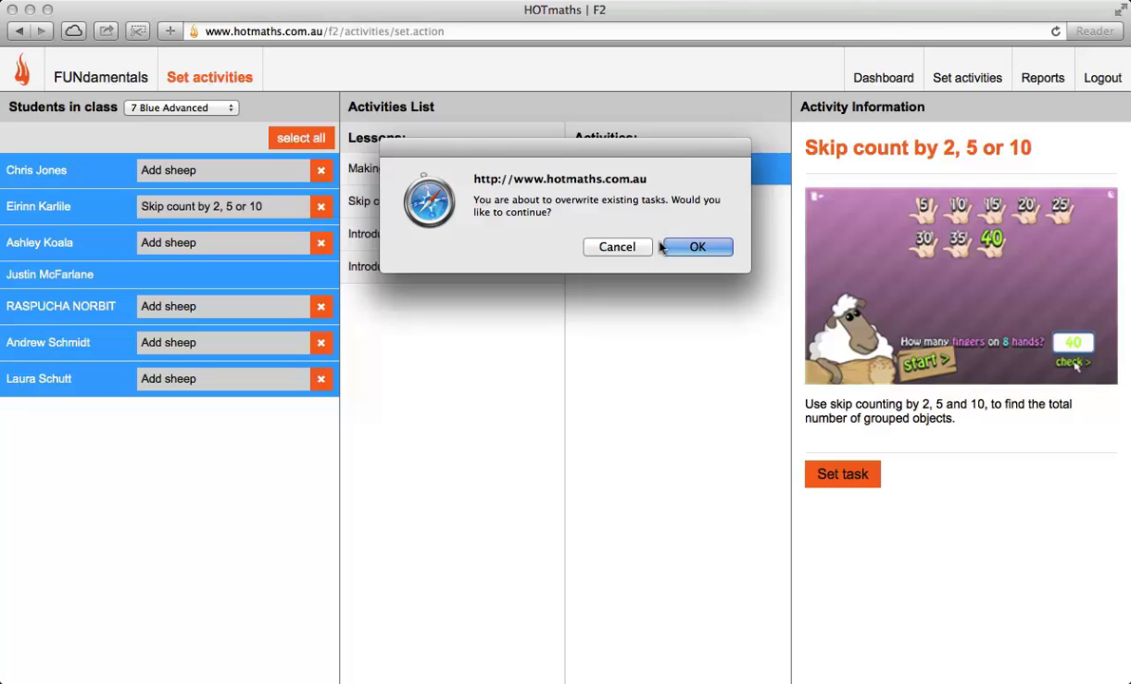
pyautogui.click(697, 247)
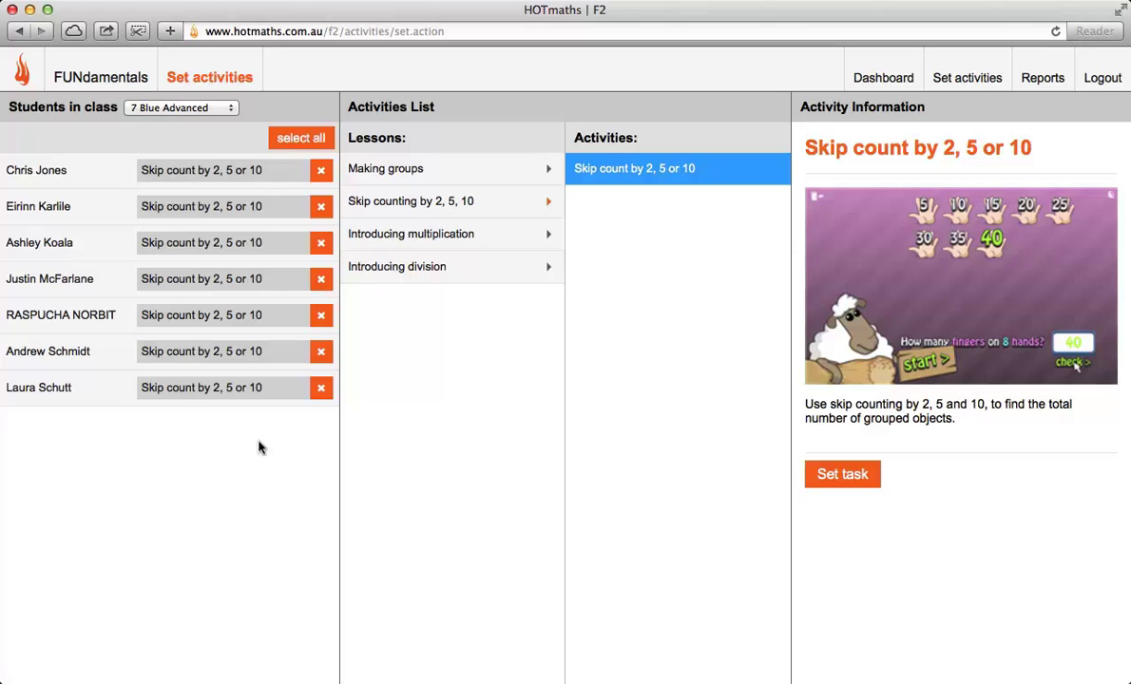
pyautogui.click(74, 59)
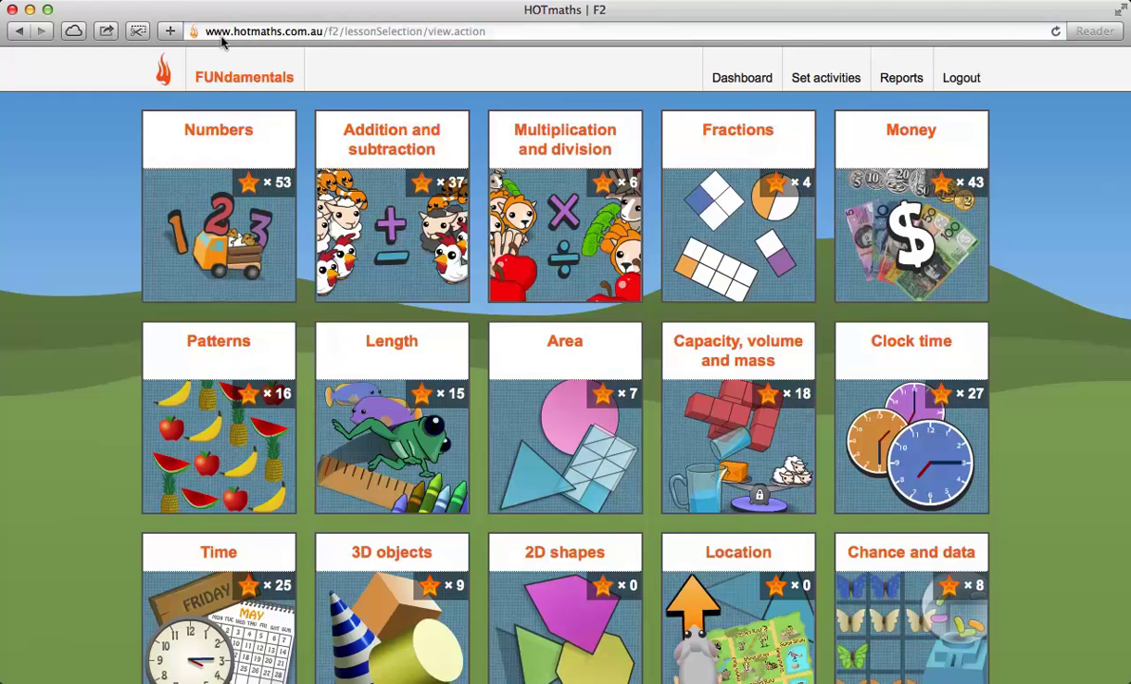
# Step: Look over the new HOTmaths dashboard, briefly revisit FUNdamentals, and come back to it
pyautogui.click(724, 76)
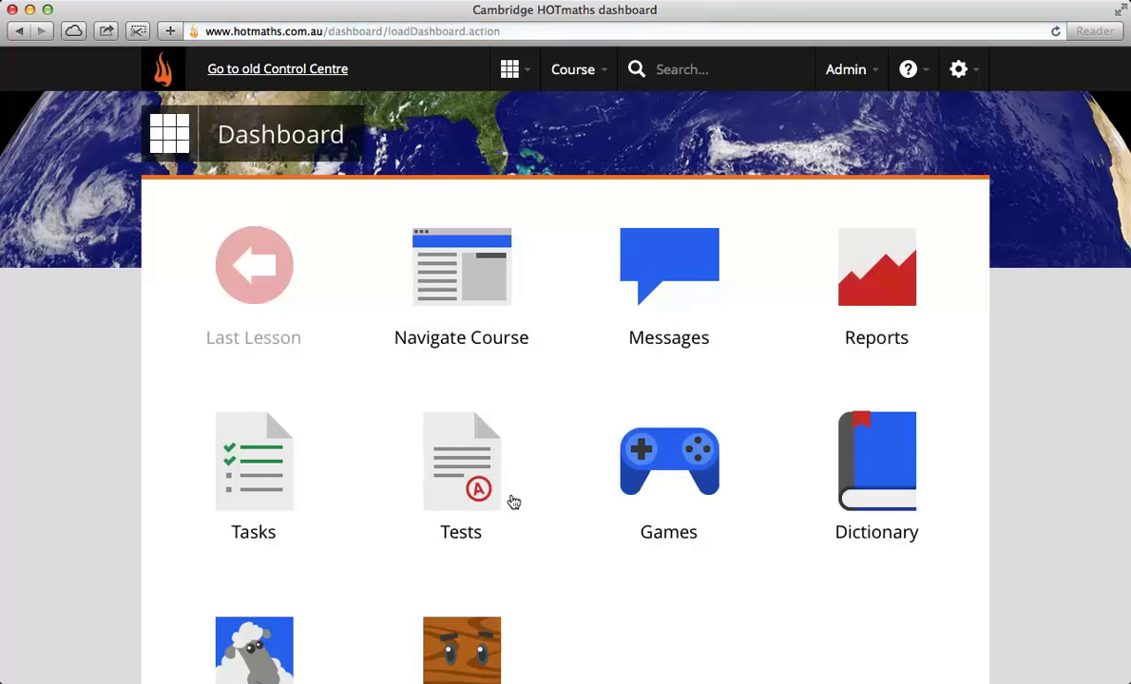
pyautogui.scroll(-2, 532, 532)
pyautogui.click(263, 584)
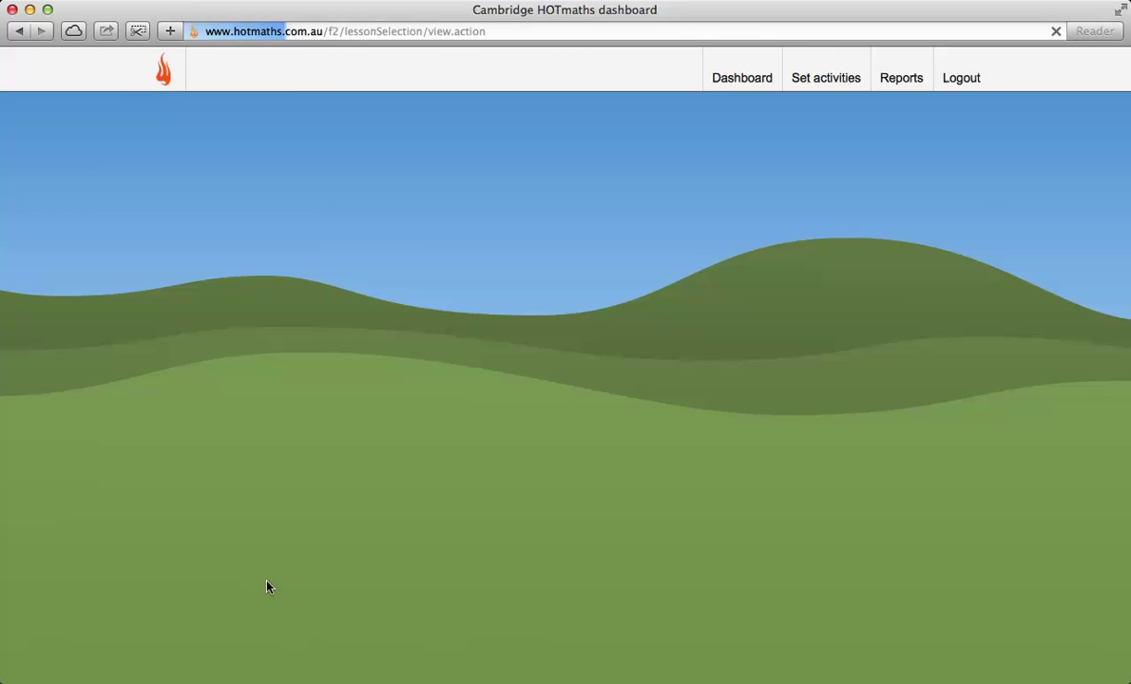
pyautogui.click(745, 77)
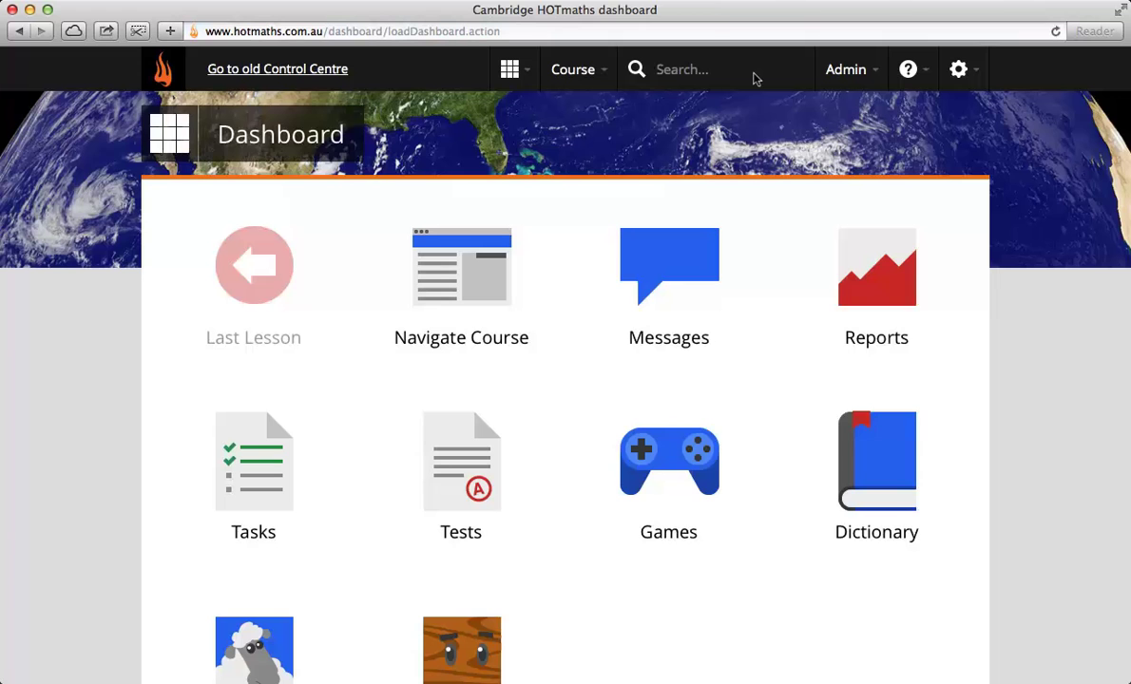
# Step: Check the help and contact options, then log out of the teacher account
pyautogui.click(904, 72)
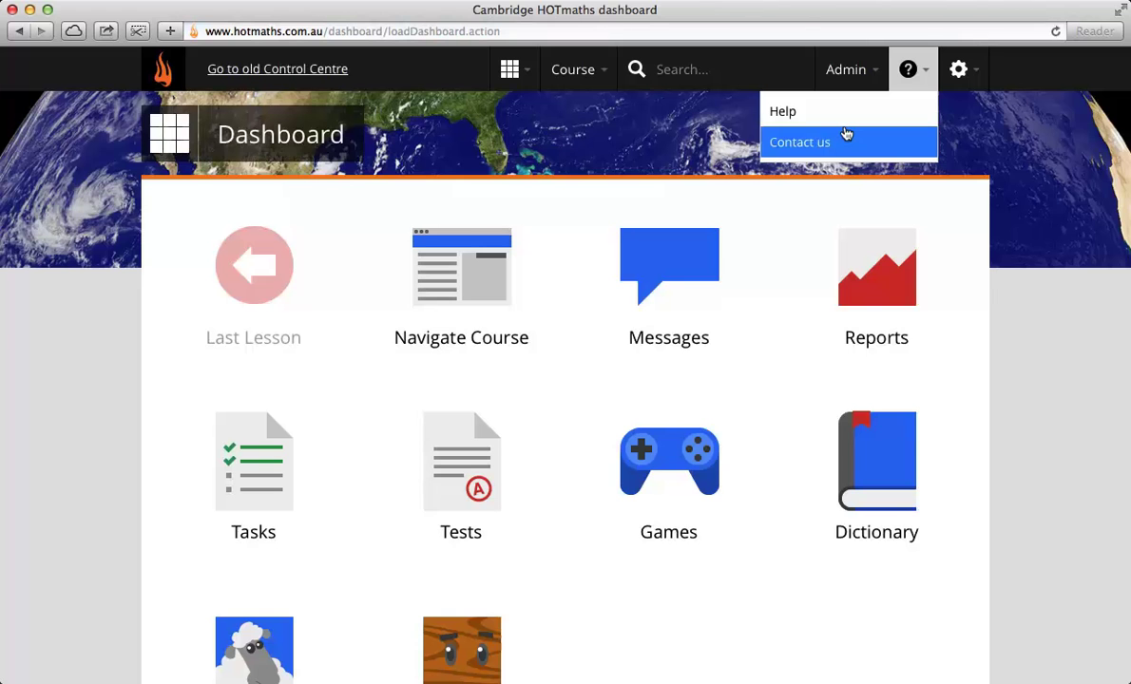
pyautogui.click(958, 69)
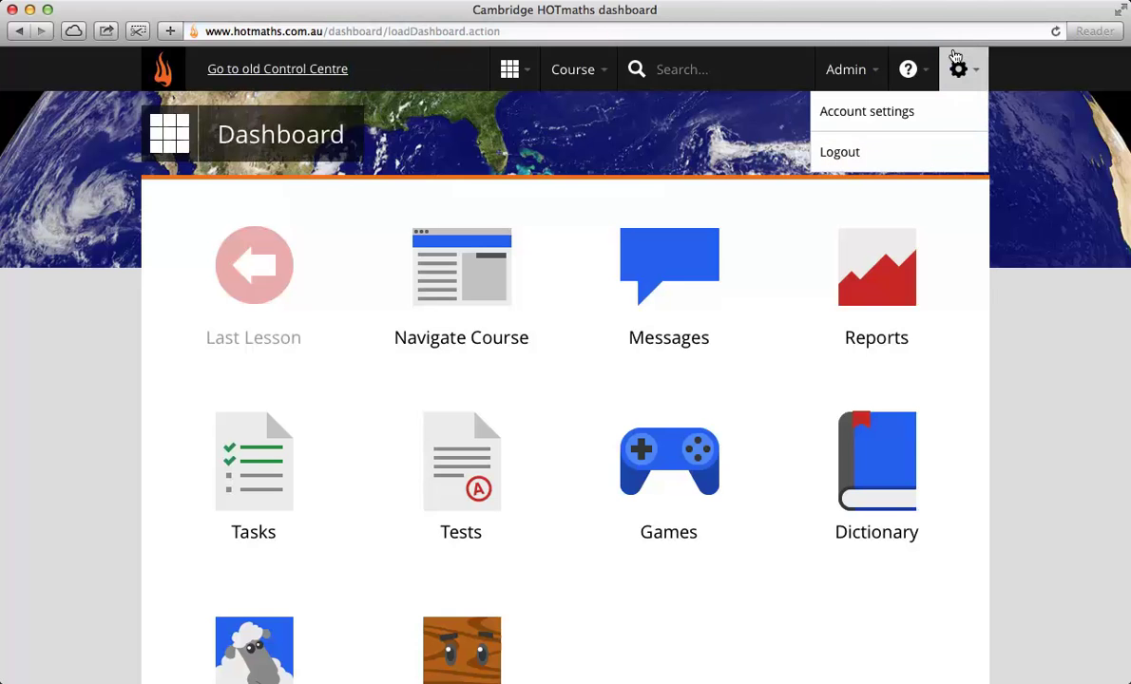
pyautogui.click(874, 152)
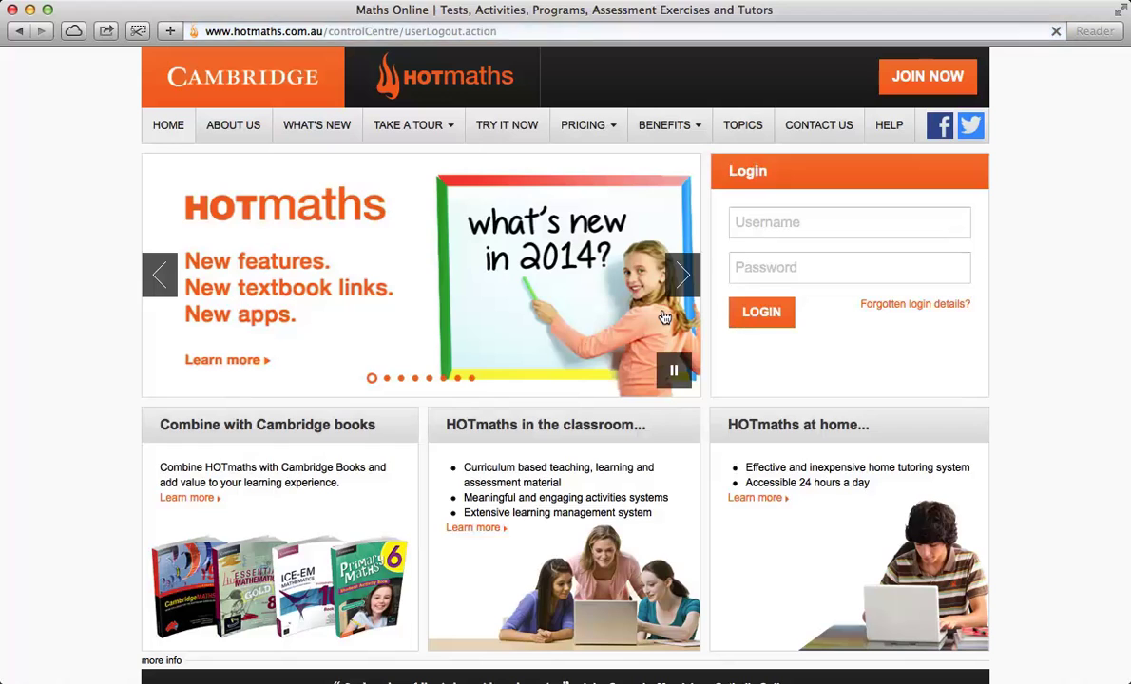
# Step: Browse the public site's Contact us page and 14-day Try it Now trial page, then return to Contact us
pyautogui.click(814, 130)
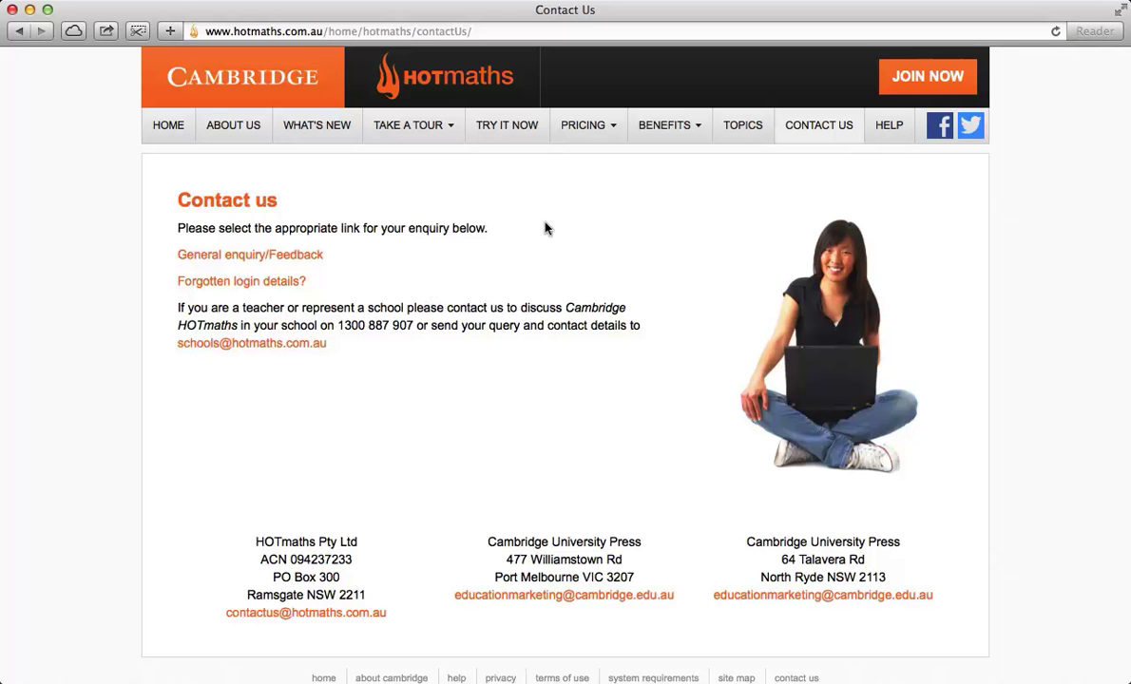
pyautogui.click(512, 130)
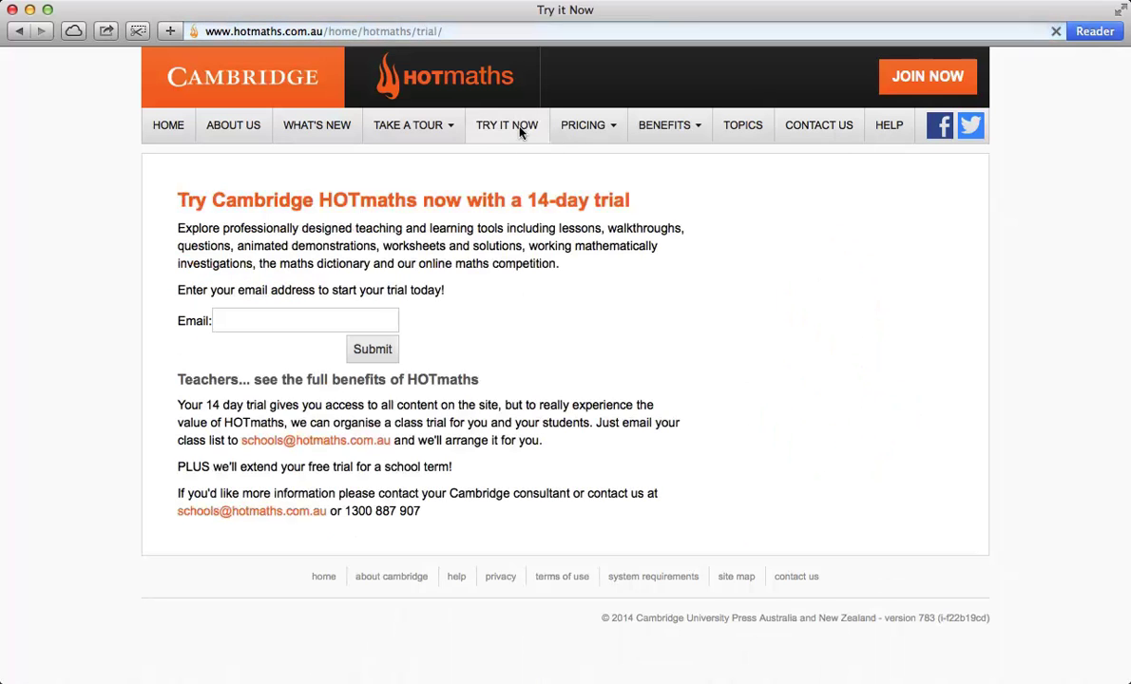
pyautogui.moveTo(572, 122)
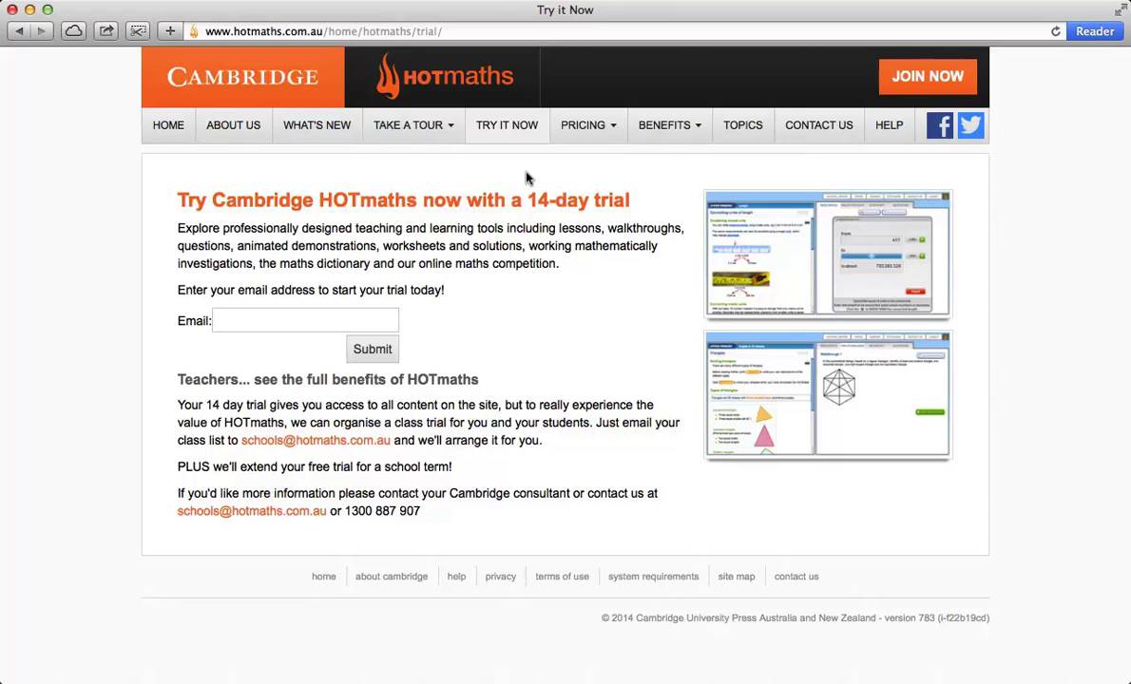
pyautogui.click(803, 121)
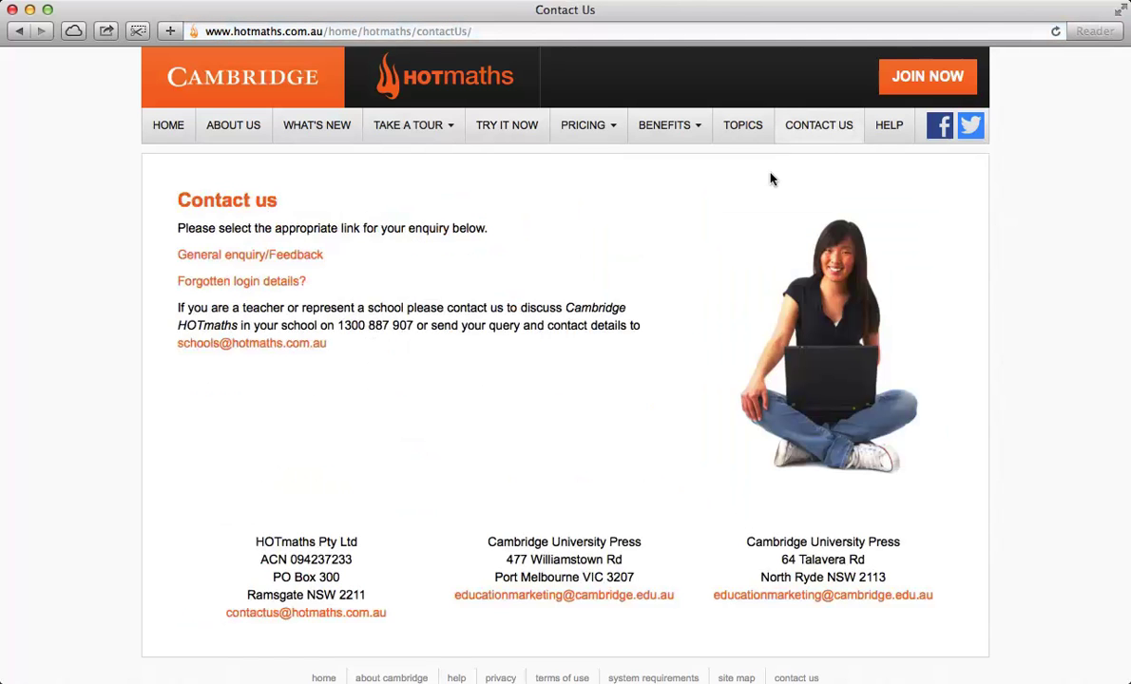